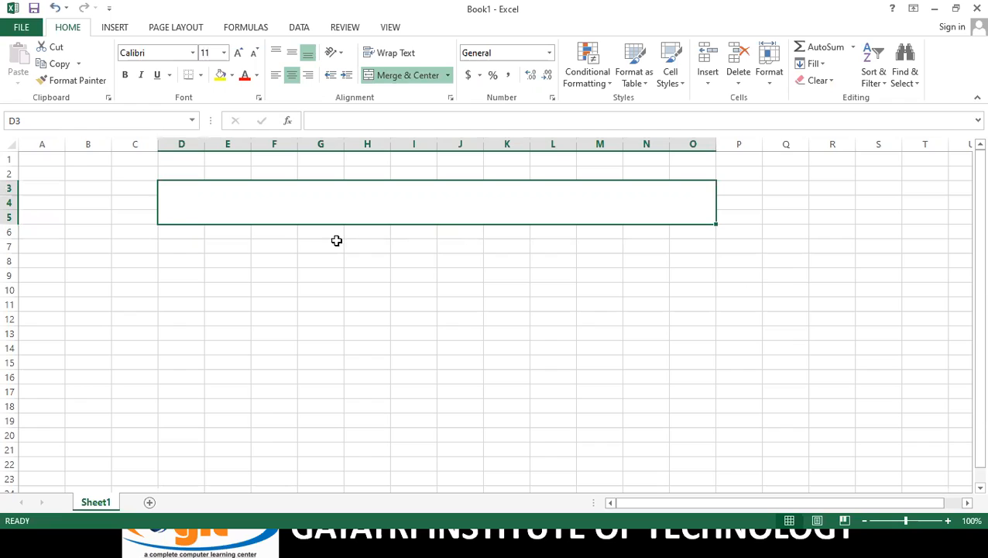
- Enter the title "stock management" in the merged cell D3:O5
{"action": "left_click", "coordinate": [534, 248]}
{"action": "left_click", "coordinate": [462, 206]}
{"action": "type", "text": "s"}
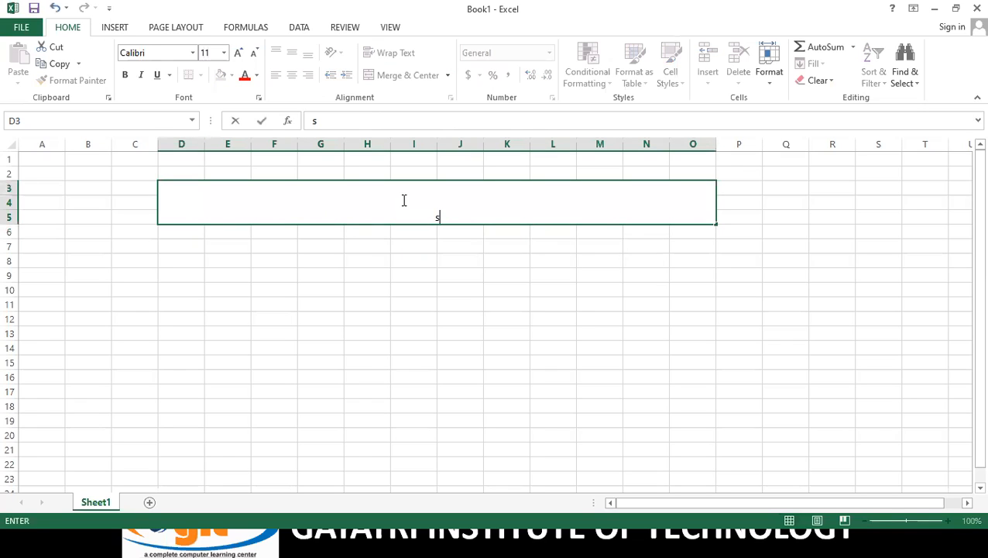
{"action": "type", "text": "tock management"}
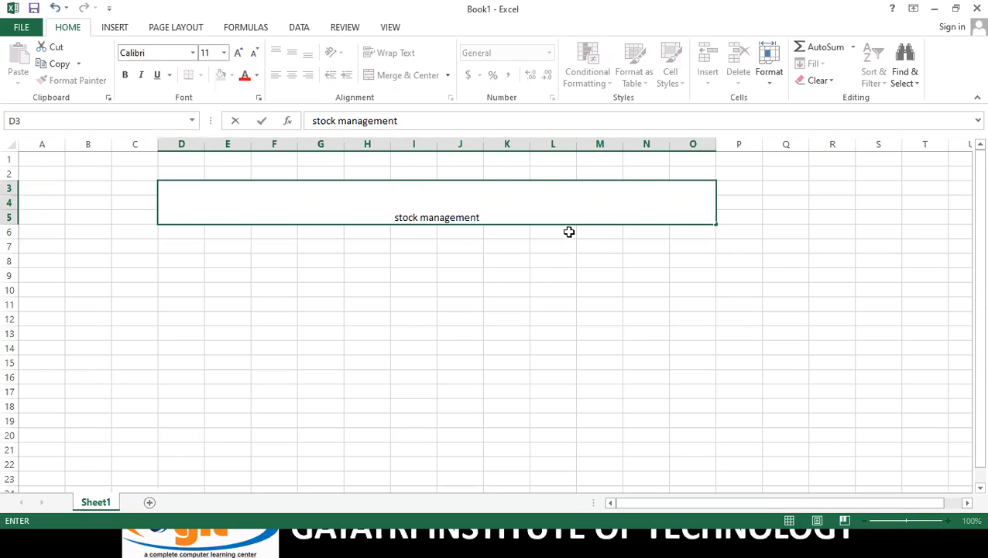
{"action": "left_click", "coordinate": [488, 262]}
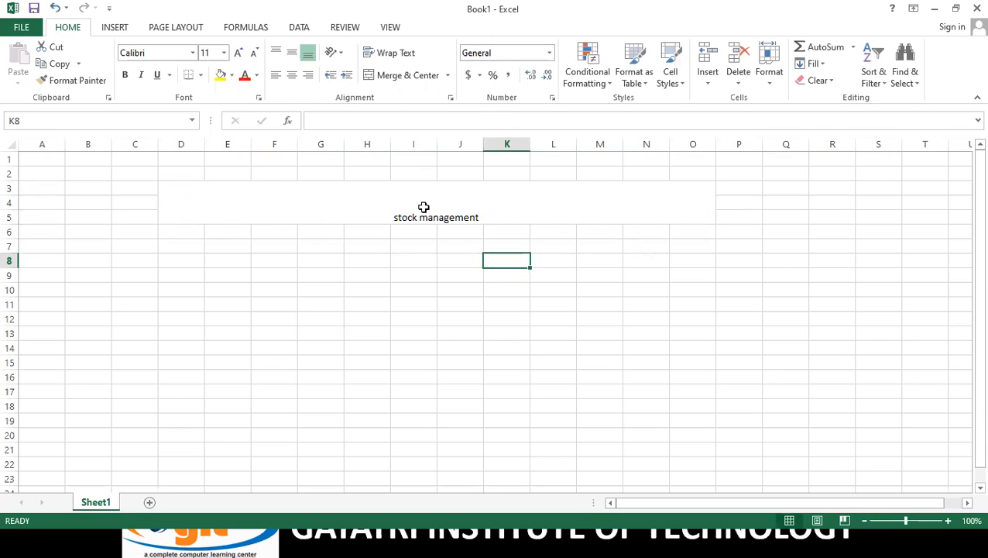
- Increase the font size of the "stock management" title to 48
{"action": "left_click", "coordinate": [415, 183]}
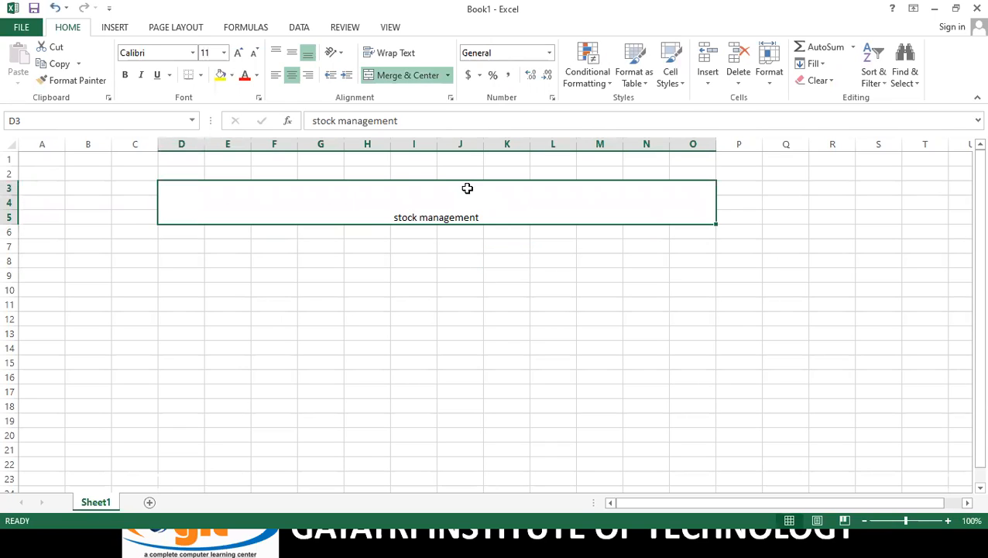
{"action": "left_click", "coordinate": [239, 57]}
{"action": "left_click", "coordinate": [238, 58]}
{"action": "left_click", "coordinate": [239, 57]}
{"action": "left_click", "coordinate": [238, 57]}
{"action": "left_click", "coordinate": [239, 58]}
{"action": "left_click", "coordinate": [239, 58]}
{"action": "left_click", "coordinate": [239, 57]}
{"action": "left_click", "coordinate": [239, 58]}
{"action": "left_click", "coordinate": [238, 57]}
{"action": "left_click", "coordinate": [239, 57]}
{"action": "left_click", "coordinate": [239, 57]}
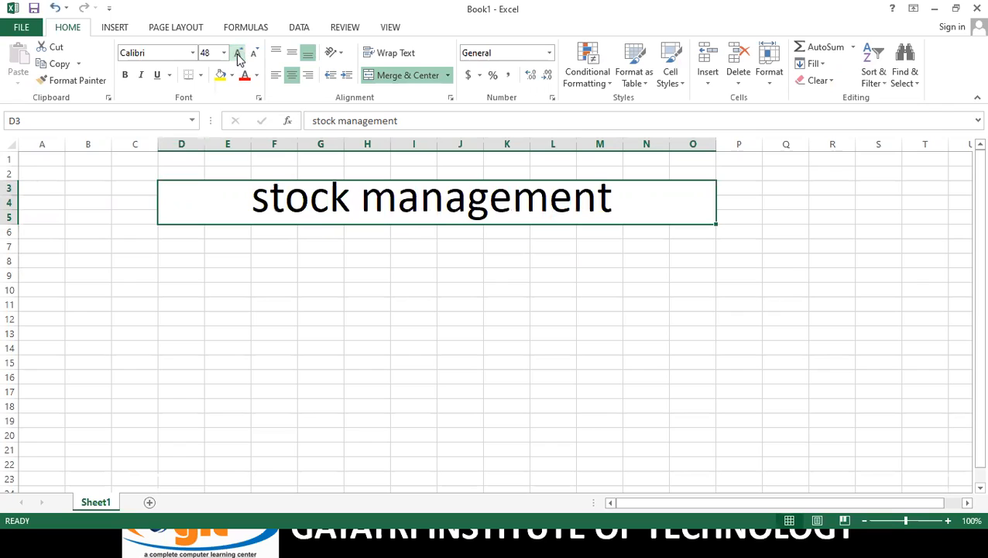
- Make the "stock management" title bold and italic, and fill its merged cell with standard yellow
{"action": "left_click", "coordinate": [125, 76]}
{"action": "left_click", "coordinate": [141, 75]}
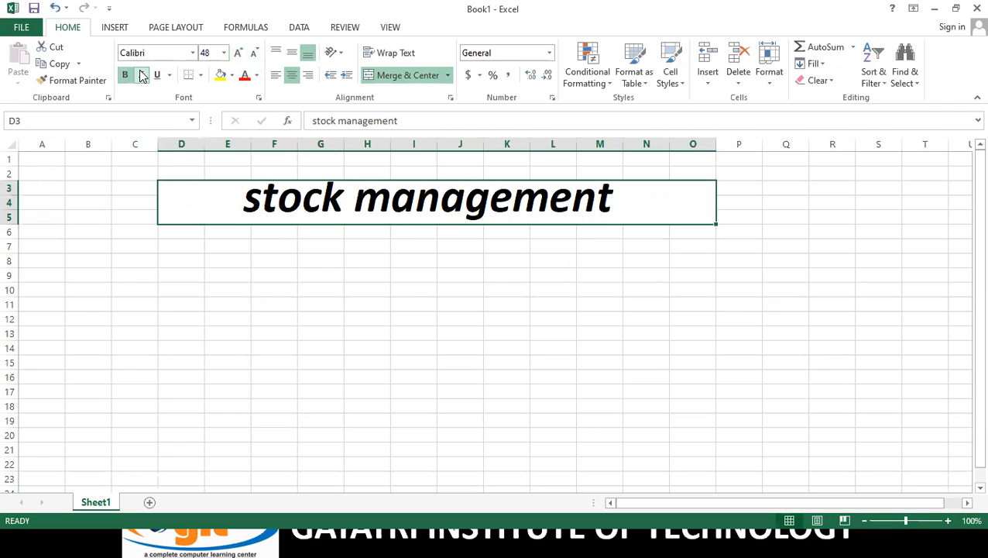
{"action": "left_click", "coordinate": [231, 75]}
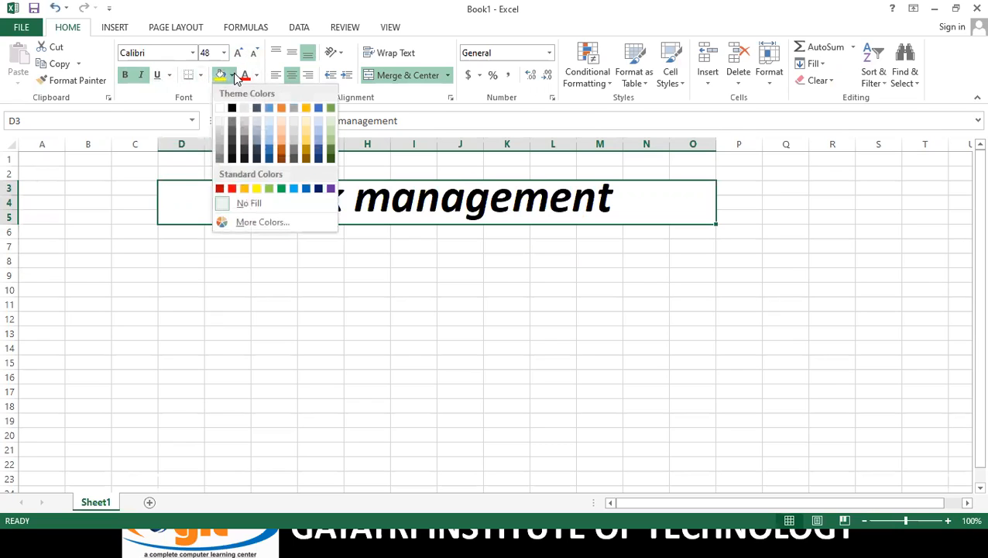
{"action": "left_click", "coordinate": [257, 189]}
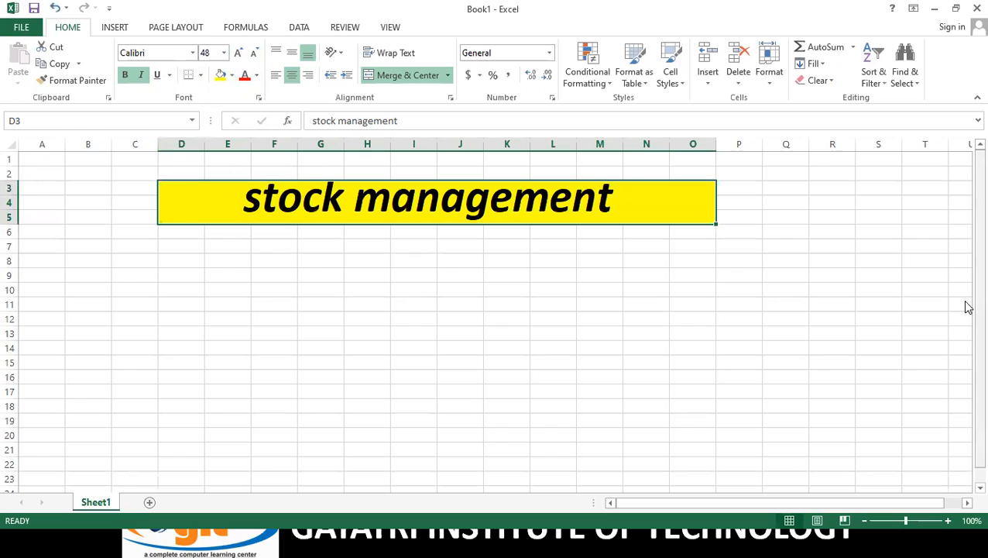
- Enter the column header "sn" in cell B7
{"action": "left_click", "coordinate": [93, 250]}
{"action": "left_click", "coordinate": [122, 245]}
{"action": "left_click", "coordinate": [101, 249]}
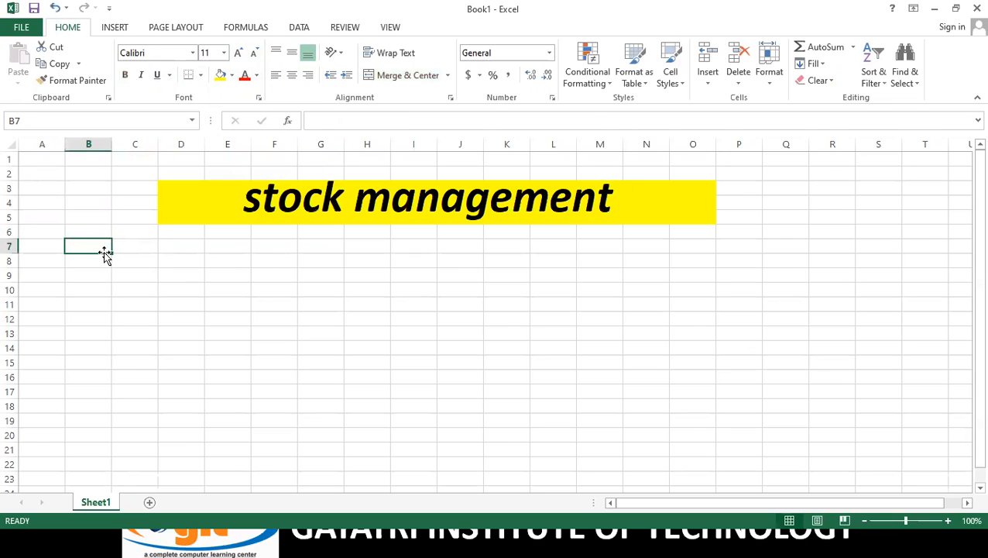
{"action": "type", "text": "sn"}
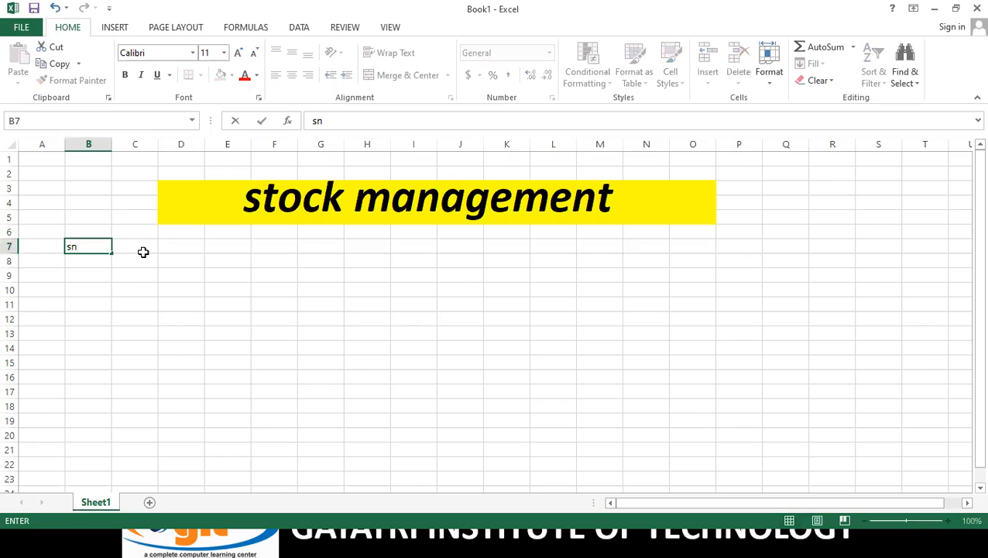
{"action": "key", "text": "Return"}
{"action": "left_click", "coordinate": [143, 252]}
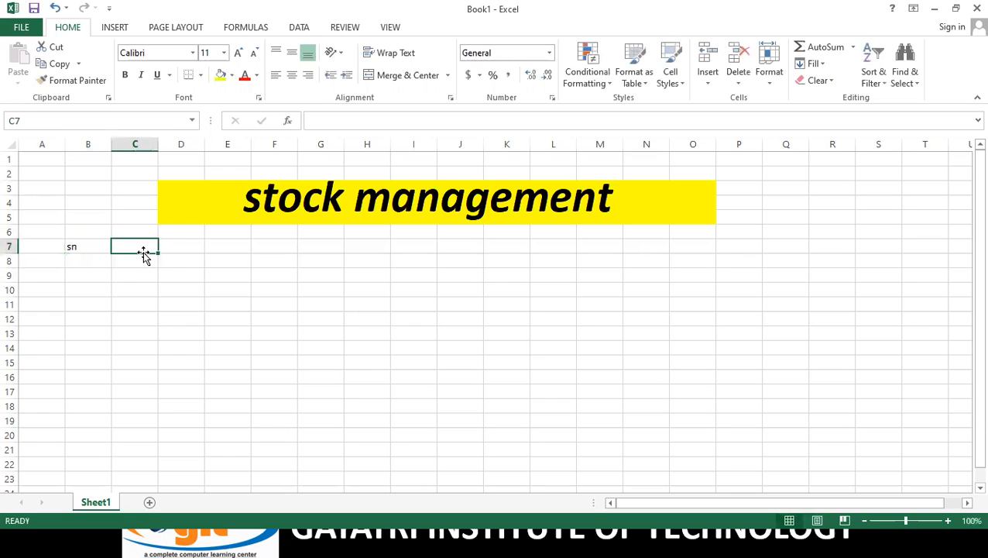
- Enter 1 in cell B8 and fill the number series down to 8 in cell B15
{"action": "left_click", "coordinate": [81, 263]}
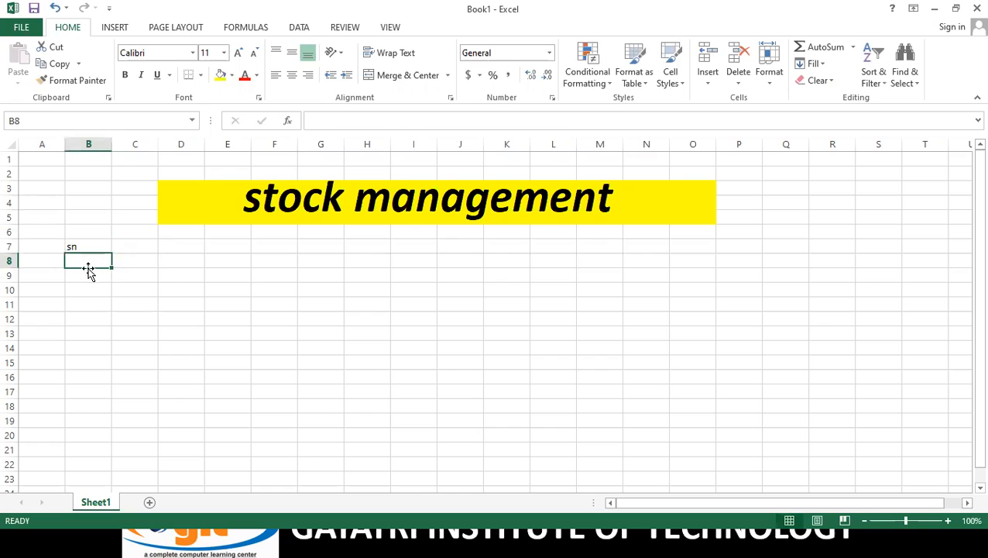
{"action": "type", "text": "1"}
{"action": "left_click", "coordinate": [42, 321]}
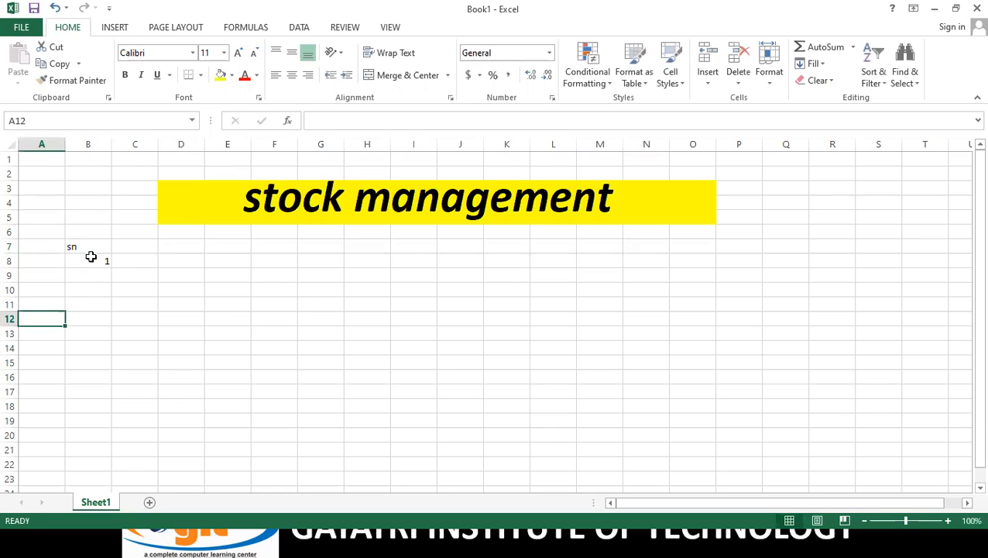
{"action": "left_click", "coordinate": [104, 265]}
{"action": "left_click_drag", "start_coordinate": [110, 266], "coordinate": [105, 374]}
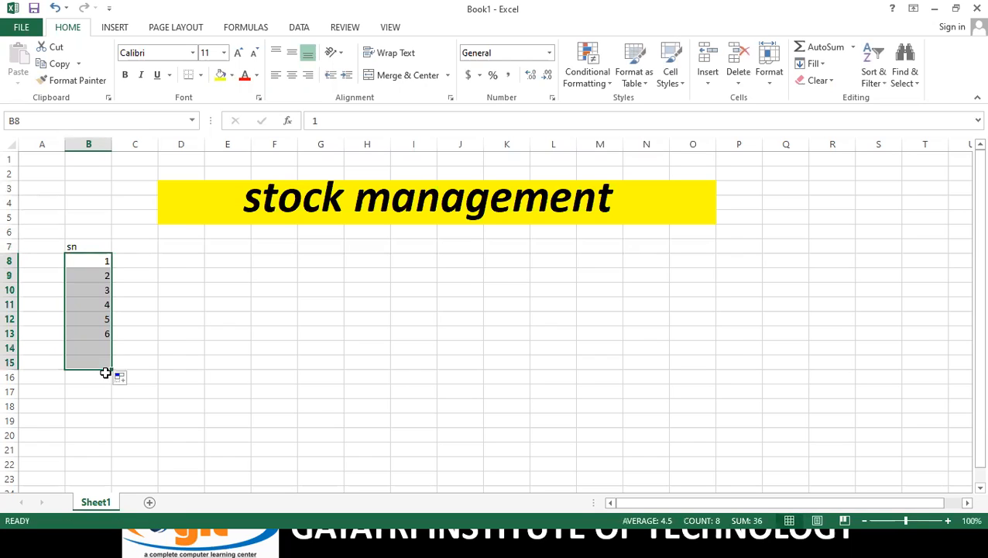
- Enter the column headers "product", "qty", "rate" and "unit" in cells C7 to F7
{"action": "left_click", "coordinate": [139, 246]}
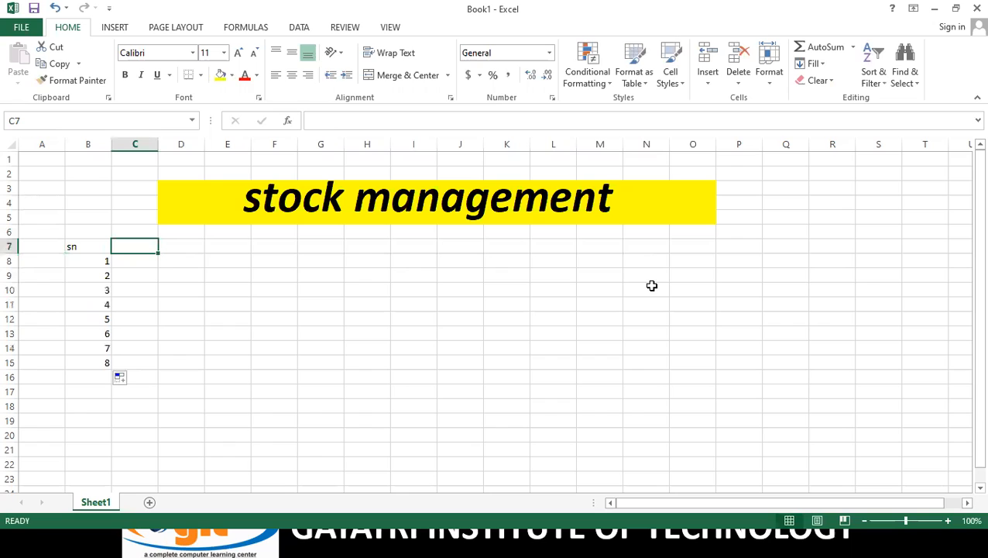
{"action": "type", "text": "product"}
{"action": "key", "text": "Tab"}
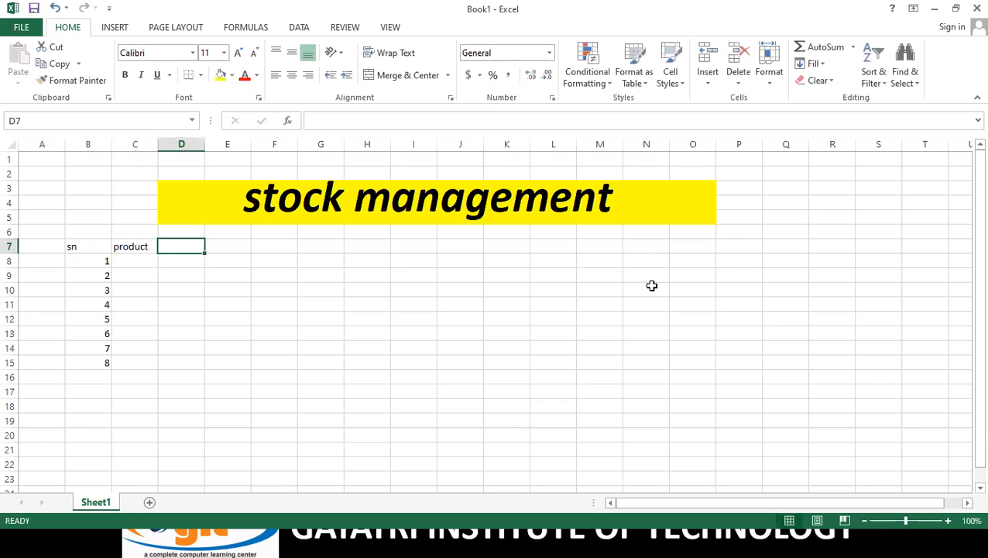
{"action": "type", "text": "qty`"}
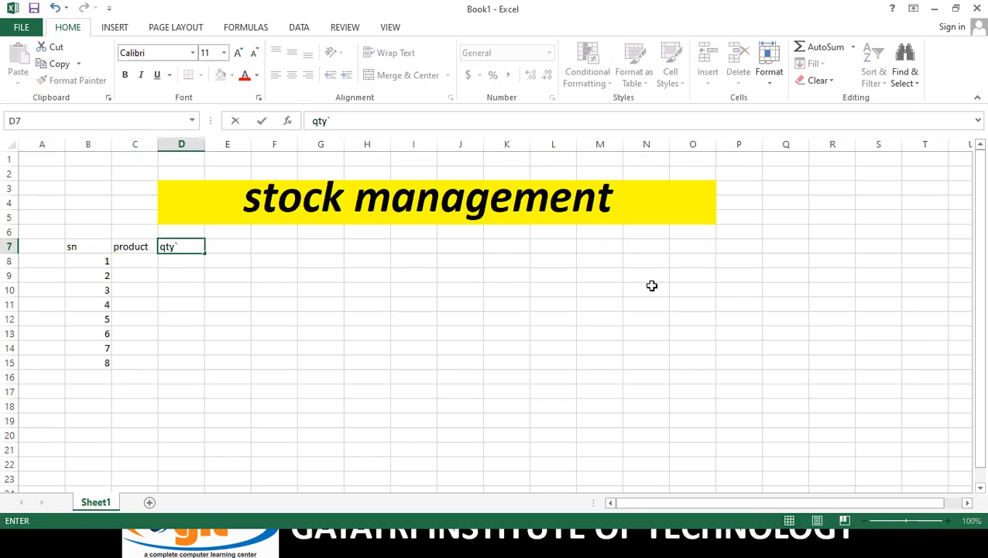
{"action": "key", "text": "BackSpace"}
{"action": "key", "text": "Tab"}
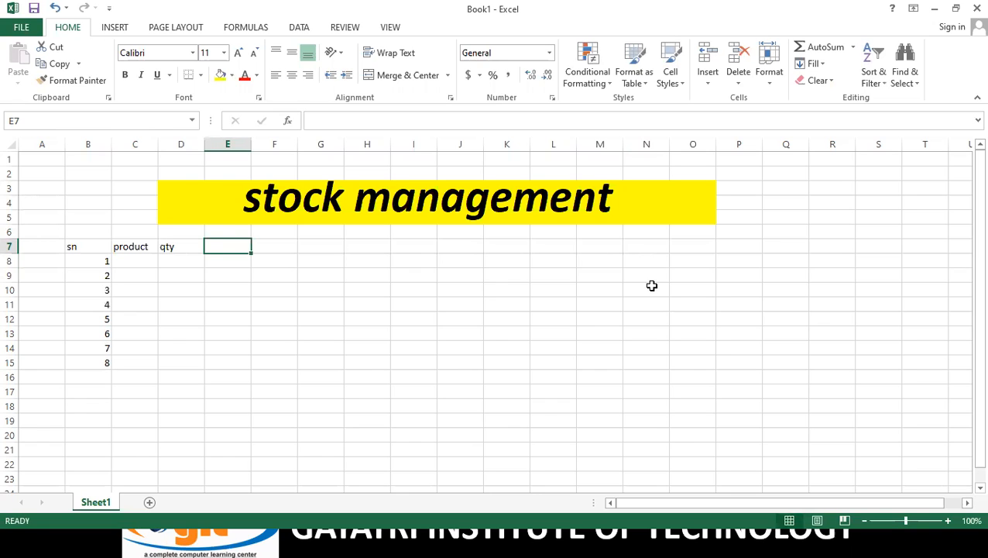
{"action": "type", "text": "rate"}
{"action": "key", "text": "Tab"}
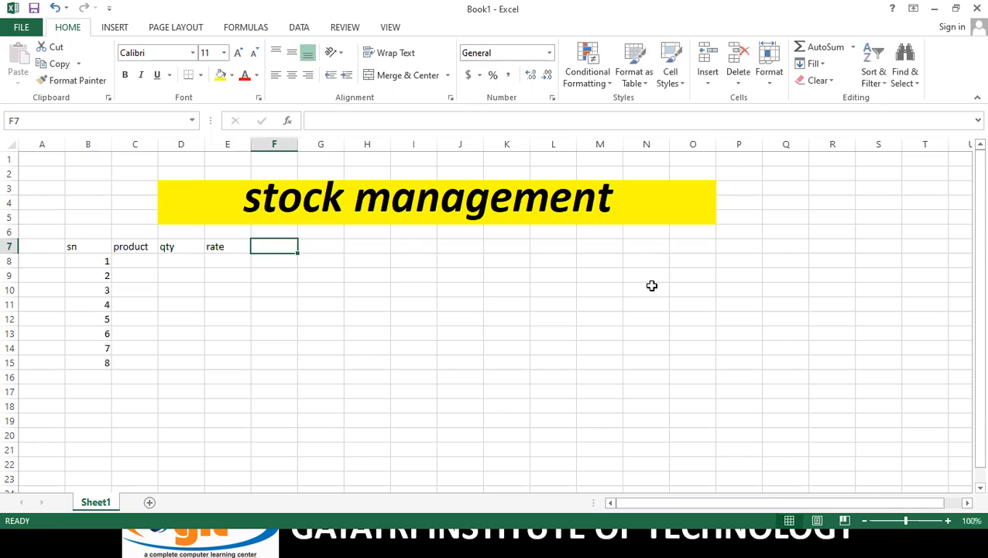
{"action": "type", "text": "unit"}
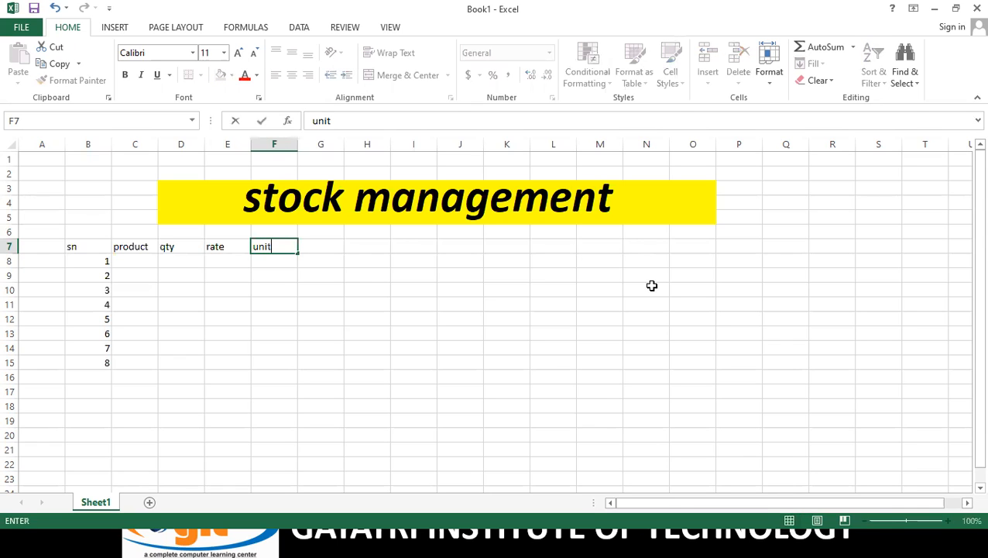
{"action": "key", "text": "Tab"}
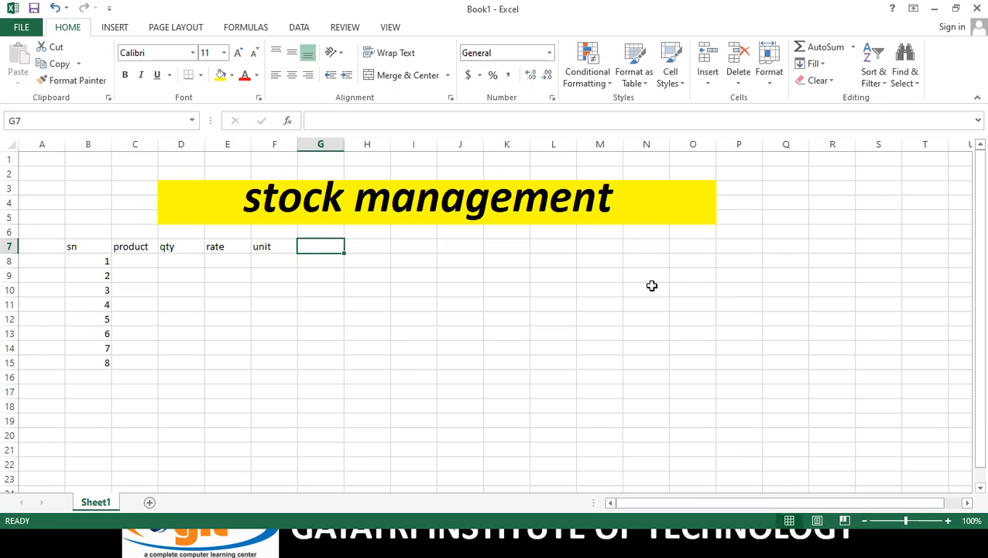
- Enter the headers "amount", "discount" and "net amount" in cells G7 to I7, and widen column I slightly to fit its header
{"action": "type", "text": "dis"}
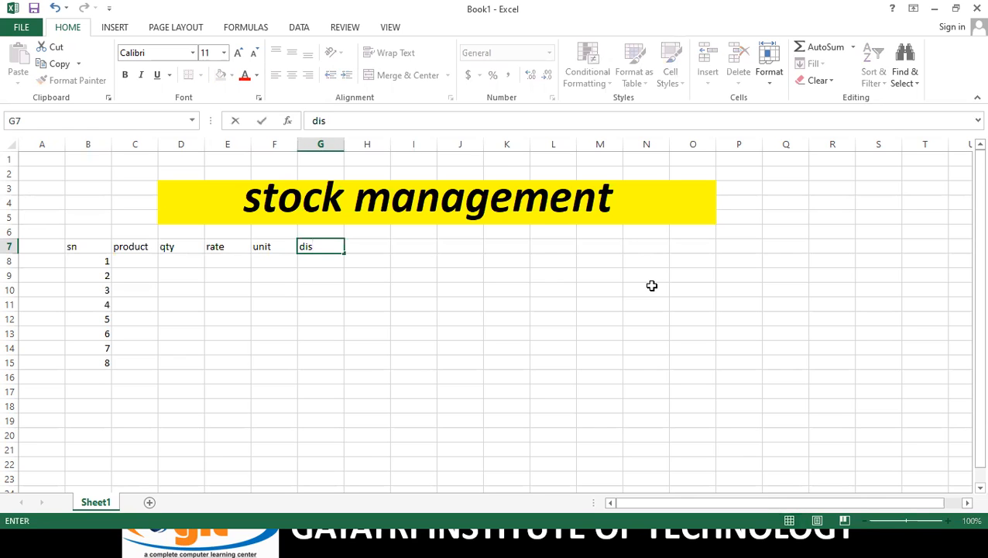
{"action": "key", "text": "BackSpace"}
{"action": "key", "text": "BackSpace"}
{"action": "key", "text": "BackSpace"}
{"action": "type", "text": "amount"}
{"action": "key", "text": "Tab"}
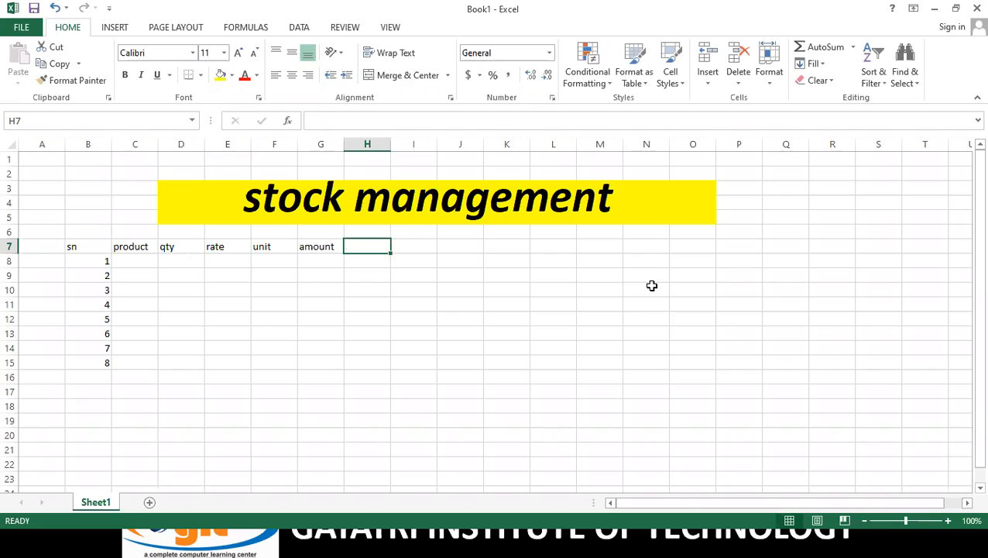
{"action": "type", "text": "discount"}
{"action": "key", "text": "Tab"}
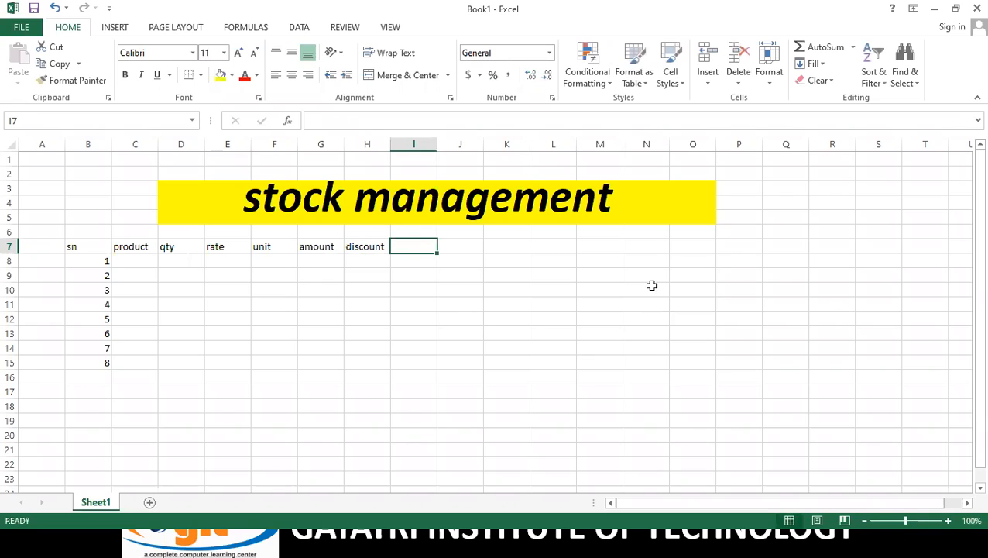
{"action": "type", "text": "net a"}
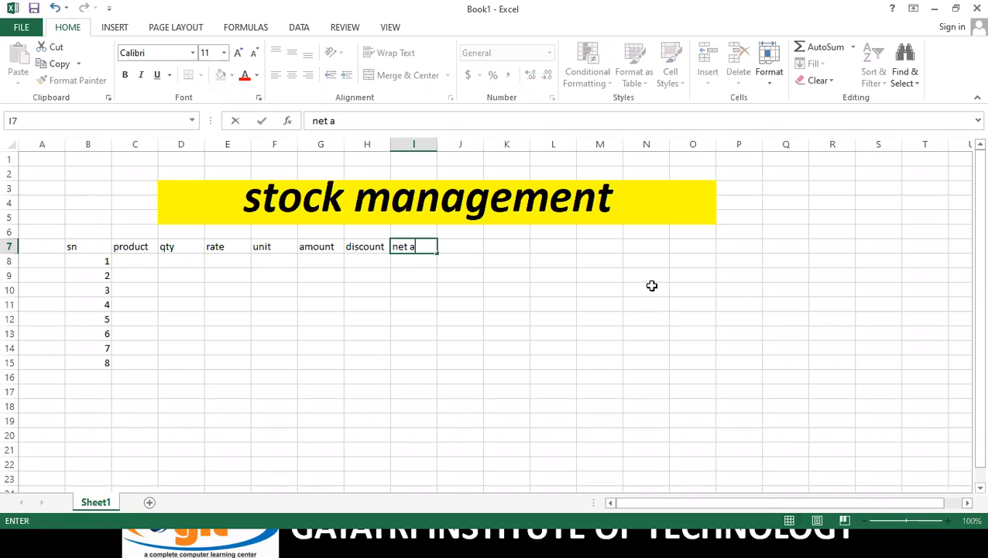
{"action": "type", "text": "mount"}
{"action": "left_click", "coordinate": [253, 331]}
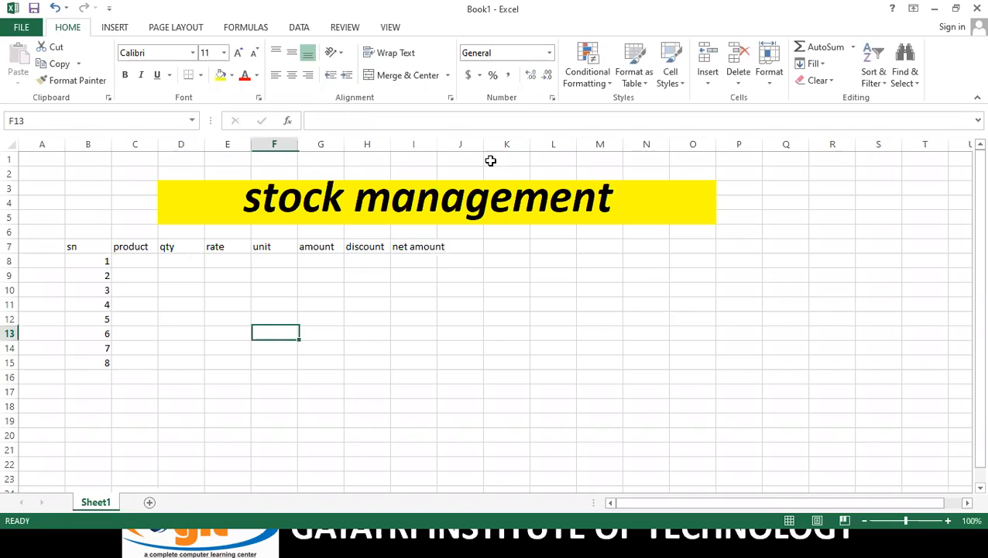
{"action": "left_click_drag", "start_coordinate": [438, 145], "coordinate": [448, 144]}
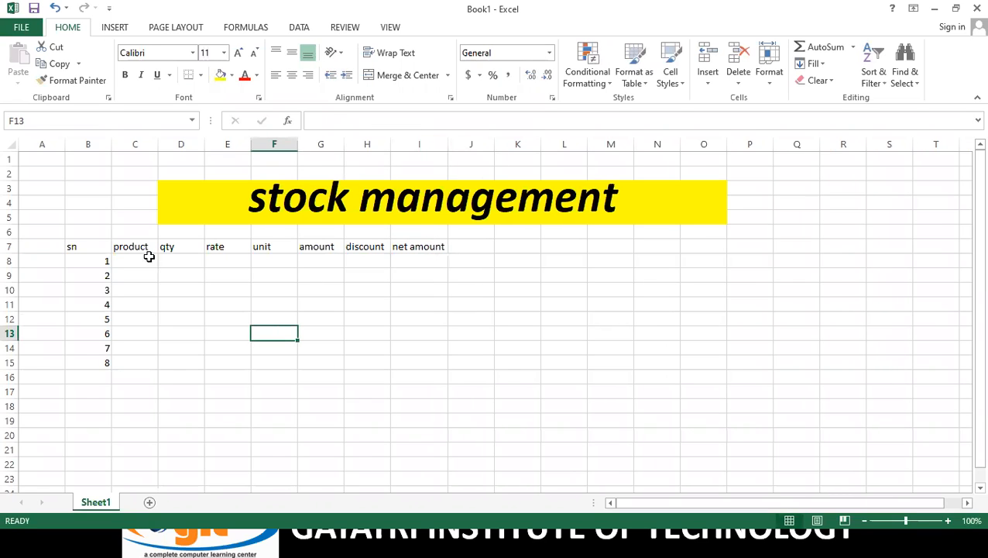
- Make the table range B7:I15 bold and increase its font size to 20
{"action": "left_click", "coordinate": [104, 247]}
{"action": "left_click_drag", "start_coordinate": [104, 248], "coordinate": [442, 359]}
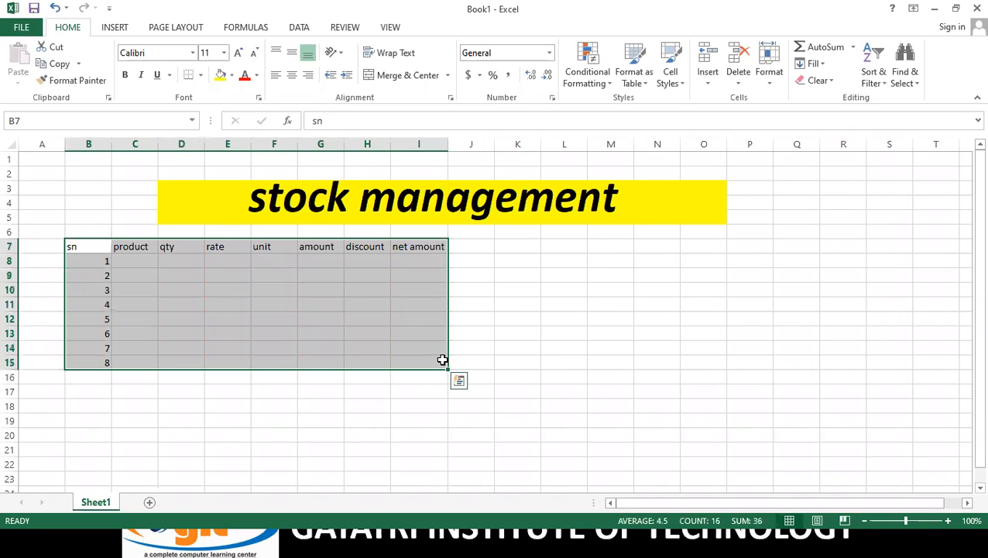
{"action": "left_click", "coordinate": [126, 76]}
{"action": "left_click", "coordinate": [239, 54]}
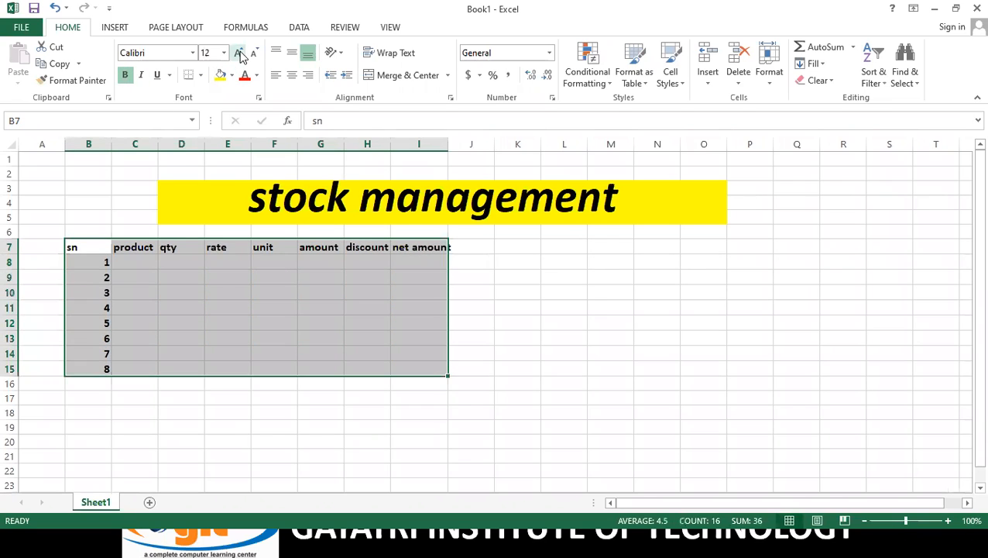
{"action": "left_click", "coordinate": [239, 54]}
{"action": "left_click", "coordinate": [239, 53]}
{"action": "left_click", "coordinate": [240, 53]}
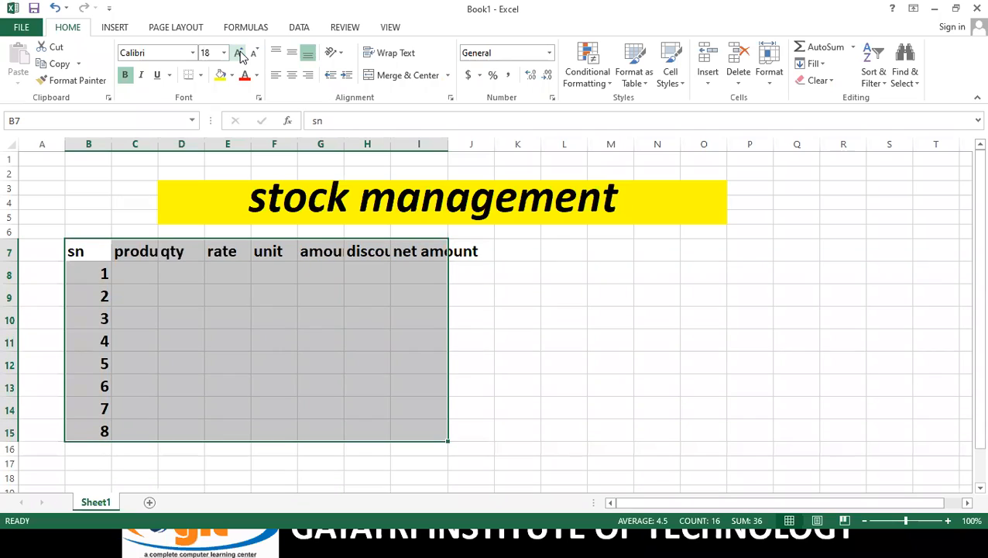
{"action": "left_click", "coordinate": [240, 54]}
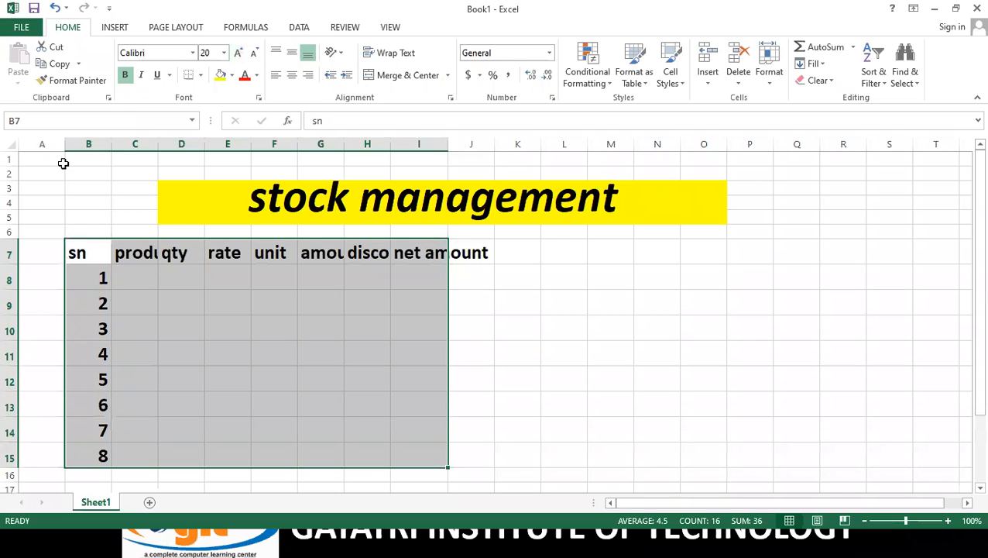
- Fit the widths of columns B to E and G to I to their enlarged headers
{"action": "left_click_drag", "start_coordinate": [110, 144], "coordinate": [238, 144]}
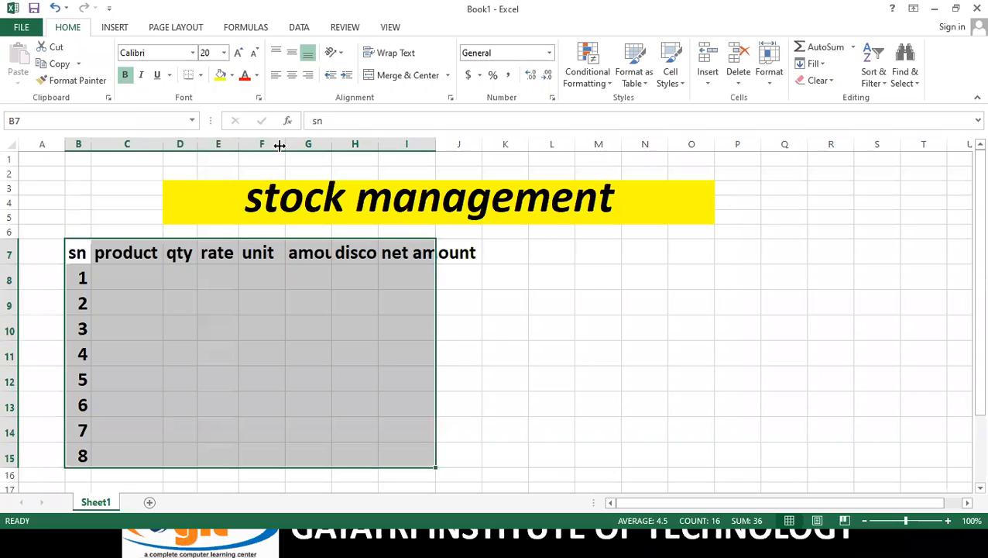
{"action": "double_click", "coordinate": [332, 144]}
{"action": "double_click", "coordinate": [404, 145]}
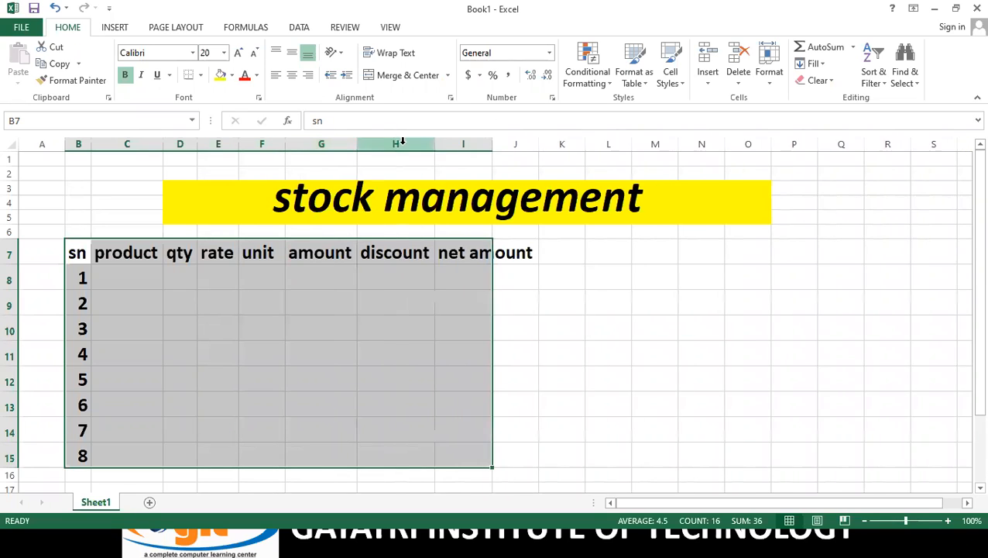
{"action": "double_click", "coordinate": [492, 144]}
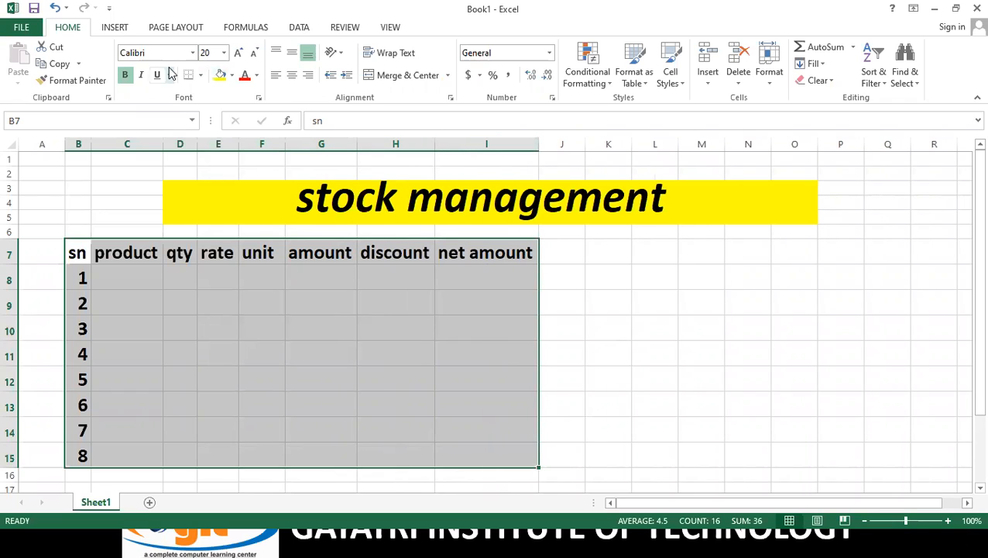
- Apply all borders to the table range B7:I15
{"action": "left_click", "coordinate": [200, 75]}
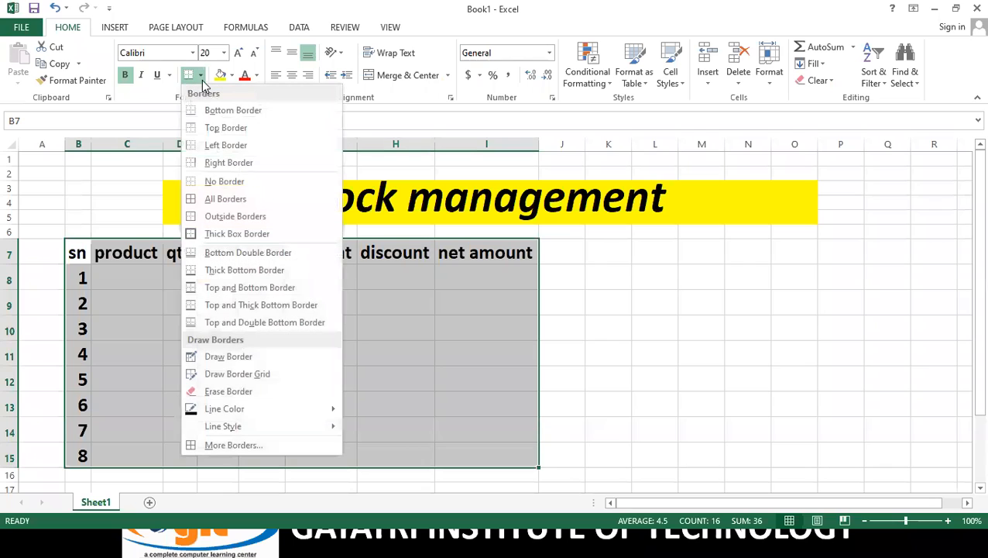
{"action": "left_click", "coordinate": [217, 200]}
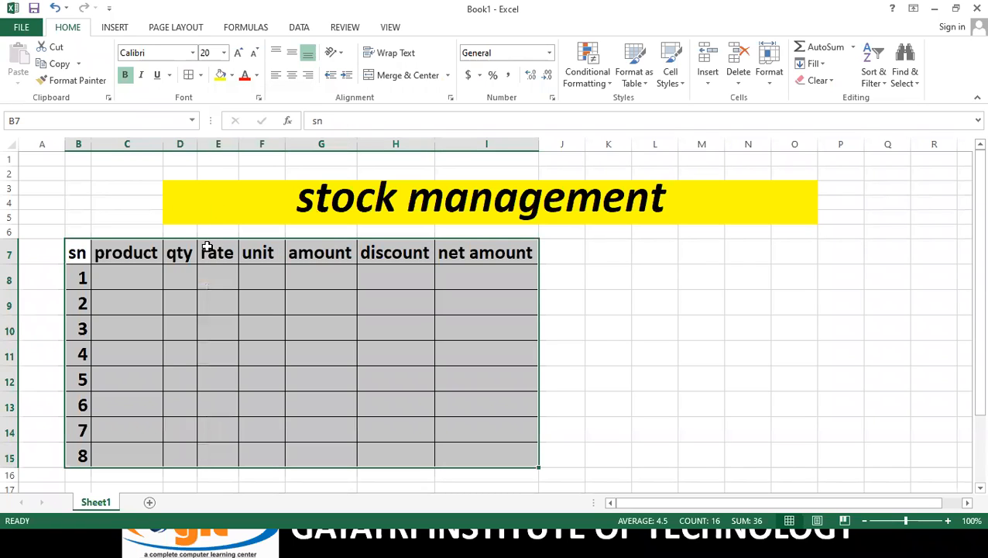
{"action": "left_click", "coordinate": [270, 310]}
- Enter the product names "keyboard" and "mouse" in cells C8 and C9
{"action": "left_click", "coordinate": [124, 275]}
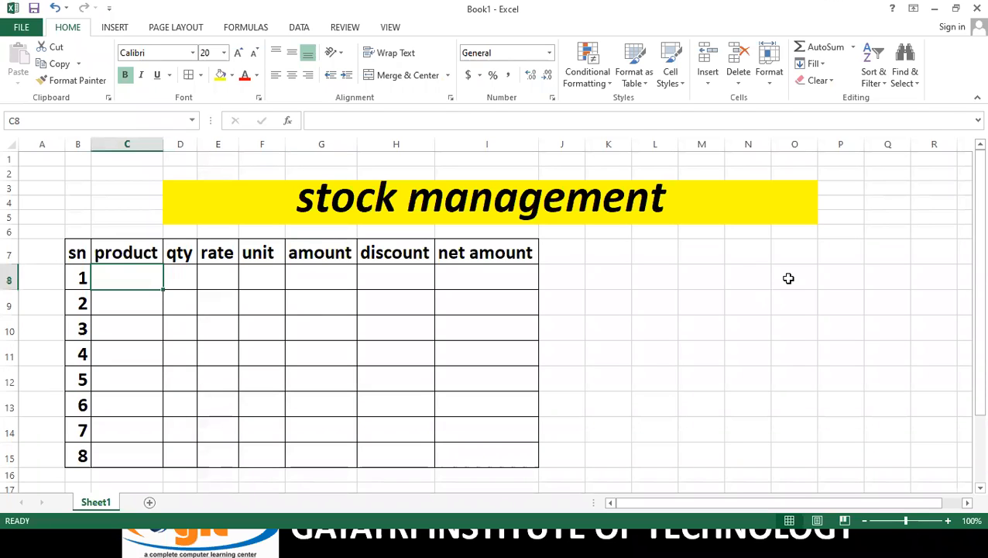
{"action": "type", "text": "keyo"}
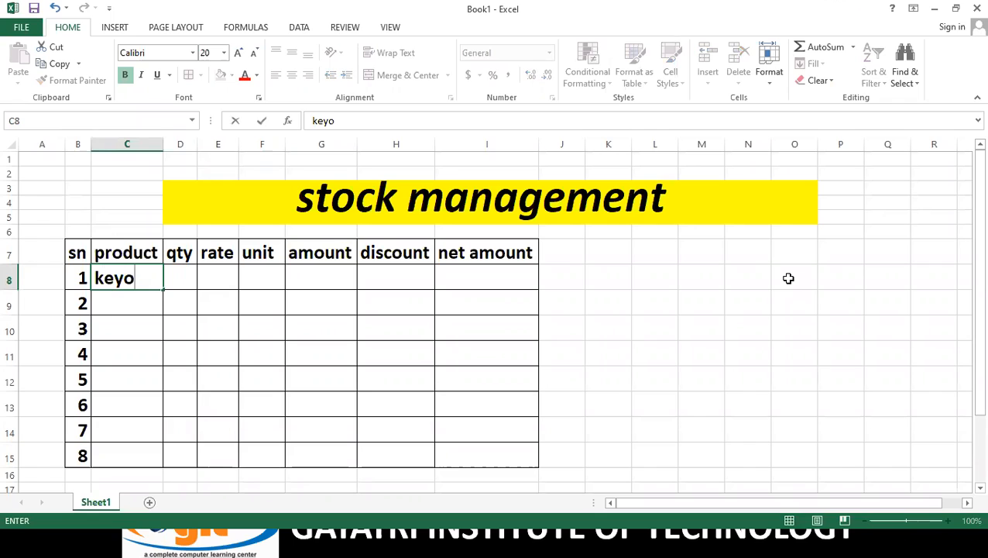
{"action": "key", "text": "BackSpace"}
{"action": "type", "text": "board"}
{"action": "key", "text": "Return"}
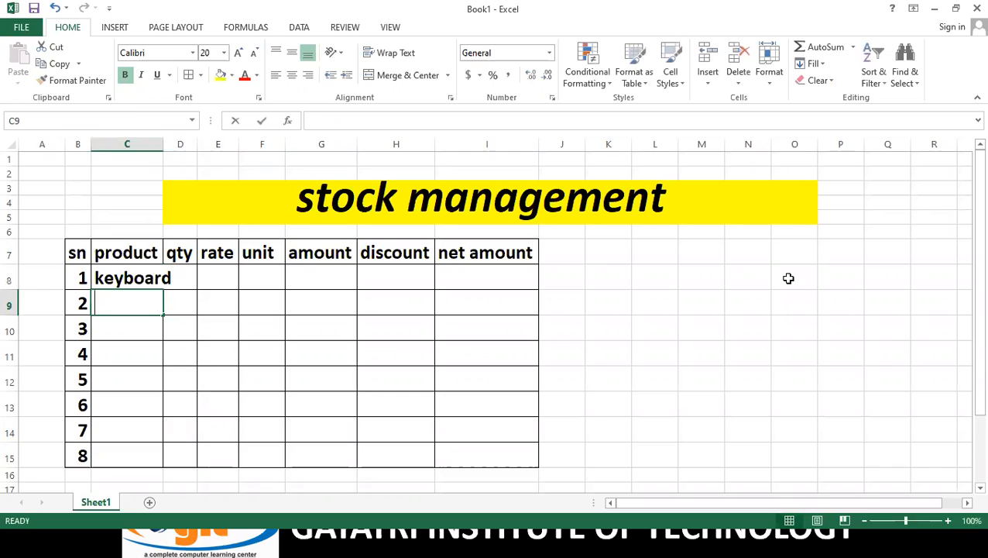
{"action": "type", "text": "mouse"}
{"action": "key", "text": "Return"}
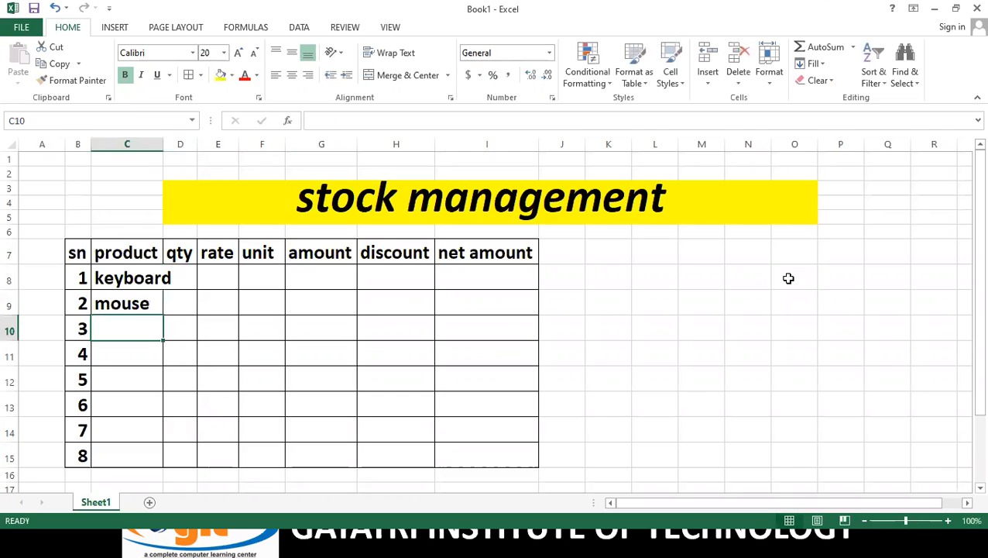
- Enter the product names "cd", "dvd" and "vcd" in cells C10 to C12
{"action": "type", "text": "cd"}
{"action": "key", "text": "Return"}
{"action": "type", "text": "dvd"}
{"action": "key", "text": "Return"}
{"action": "type", "text": "vc"}
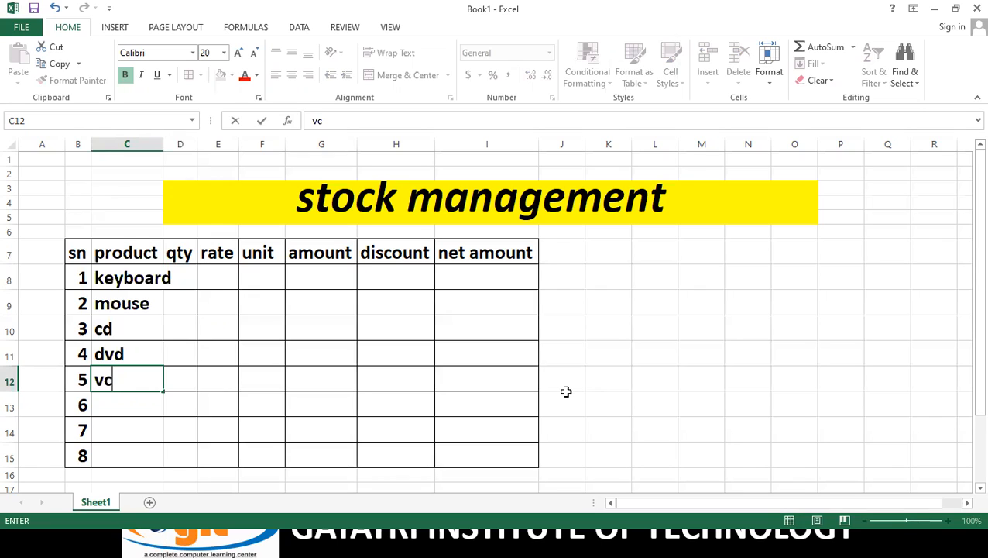
{"action": "type", "text": "d"}
{"action": "key", "text": "Return"}
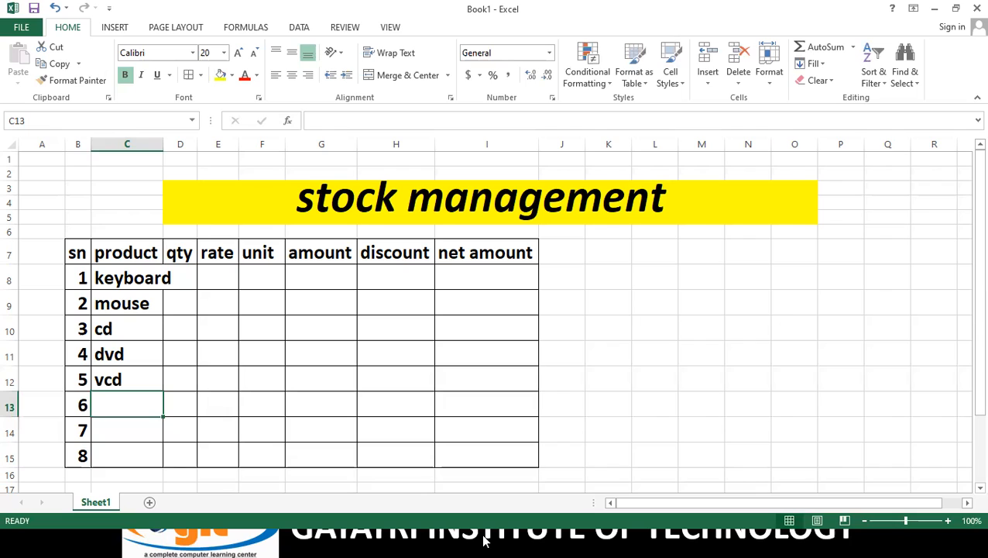
- Widen column C so that the product name "keyboard" fits inside its cell
{"action": "left_click", "coordinate": [779, 46]}
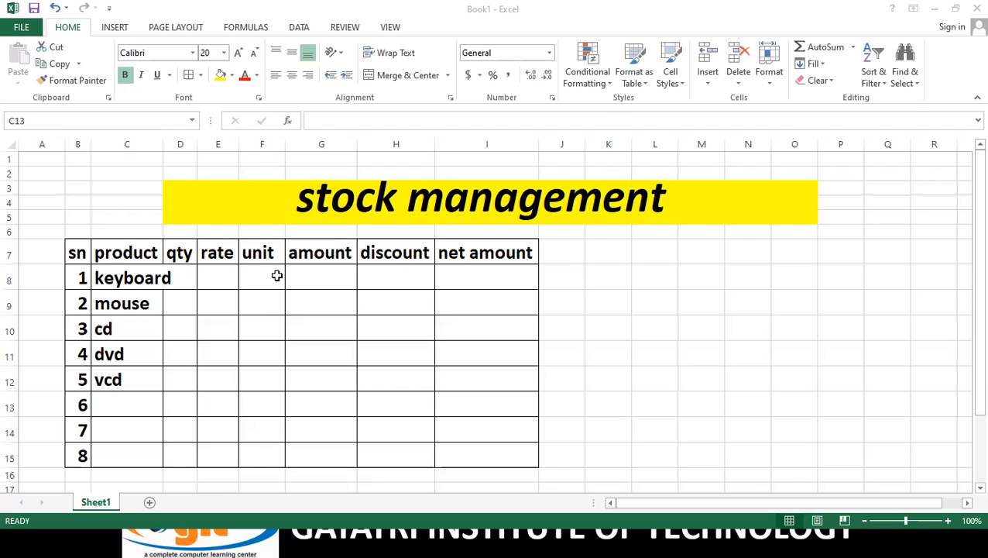
{"action": "left_click_drag", "start_coordinate": [162, 144], "coordinate": [176, 144]}
{"action": "left_click", "coordinate": [195, 278]}
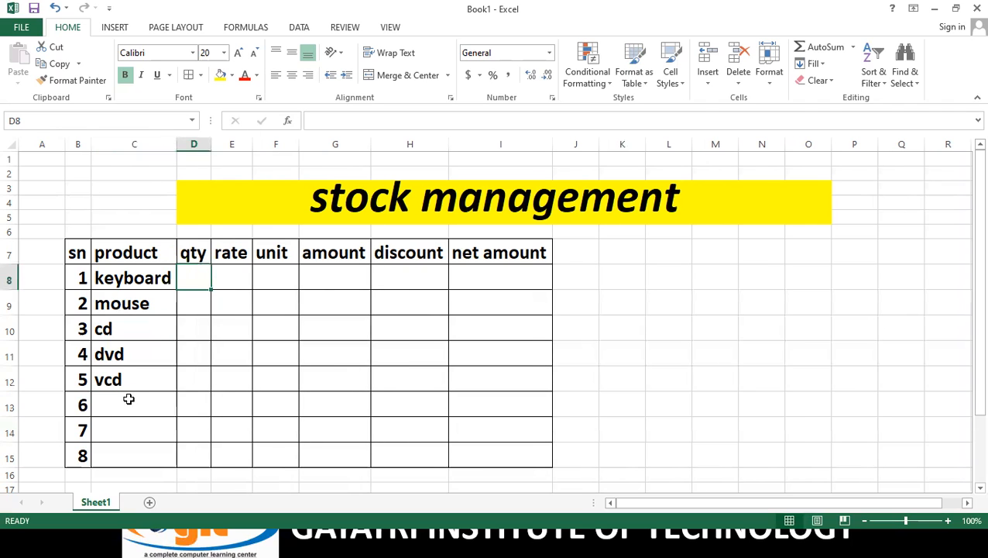
- Enter the product names "led", "lcd" and "monitor" in cells C13 to C15
{"action": "left_click", "coordinate": [129, 399]}
{"action": "type", "text": "lr"}
{"action": "key", "text": "BackSpace"}
{"action": "type", "text": "ed"}
{"action": "key", "text": "Return"}
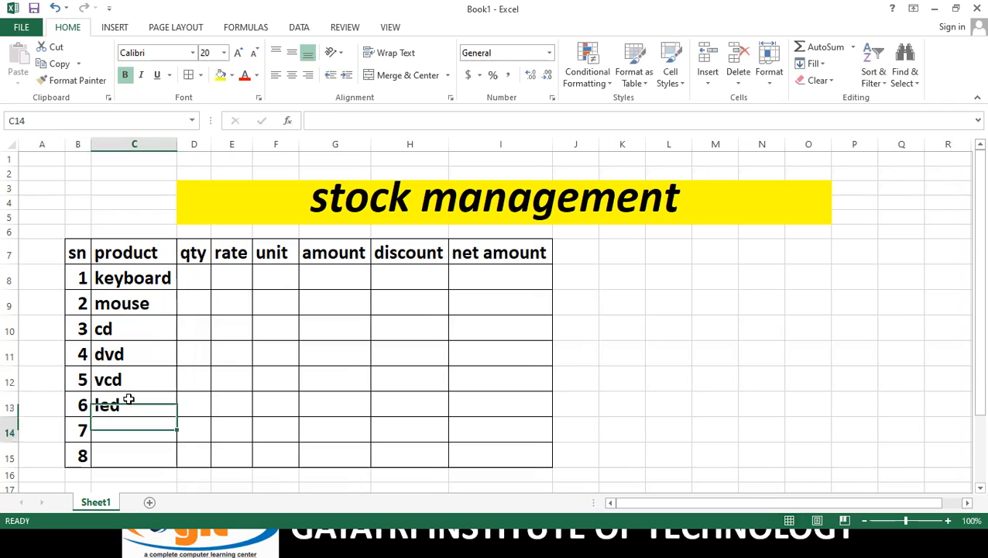
{"action": "type", "text": "lcd"}
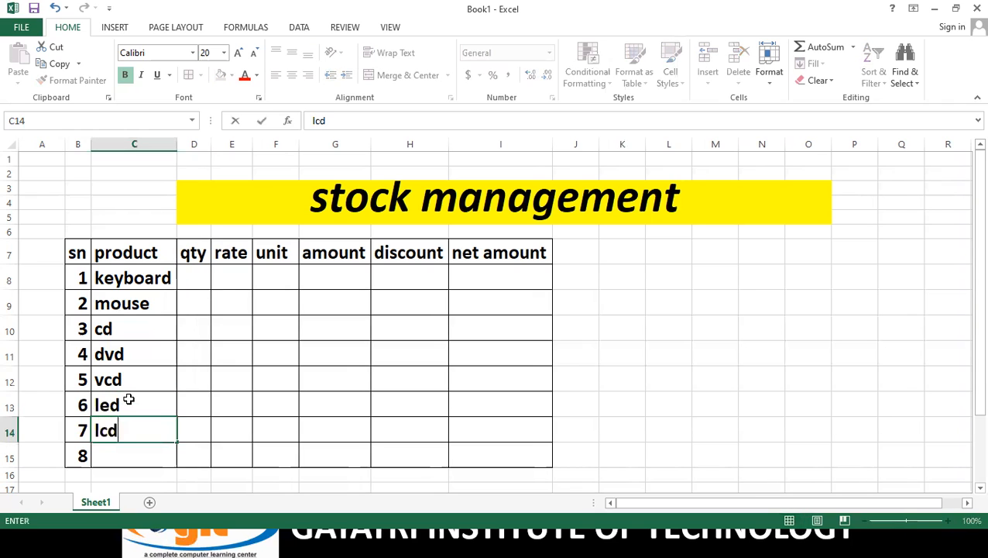
{"action": "key", "text": "Return"}
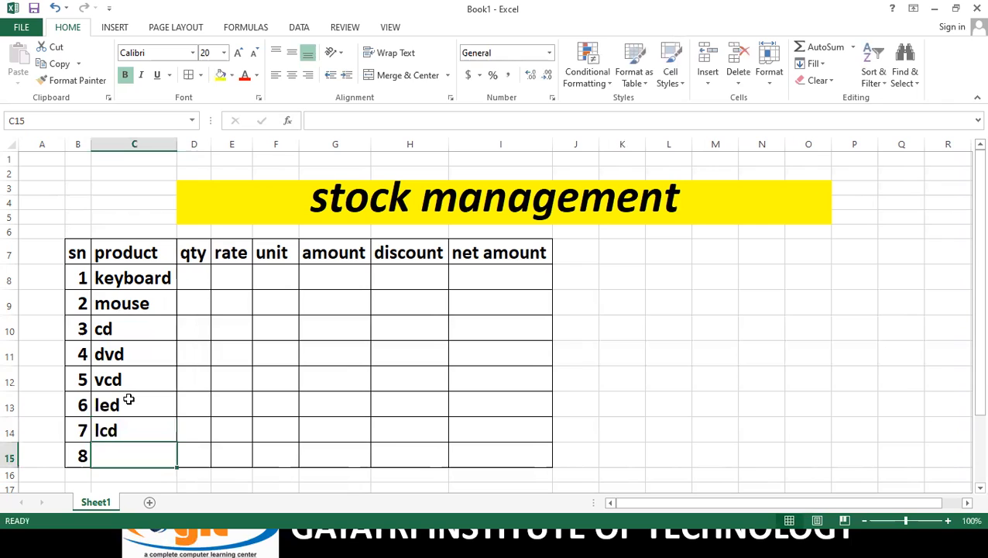
{"action": "type", "text": "monitor"}
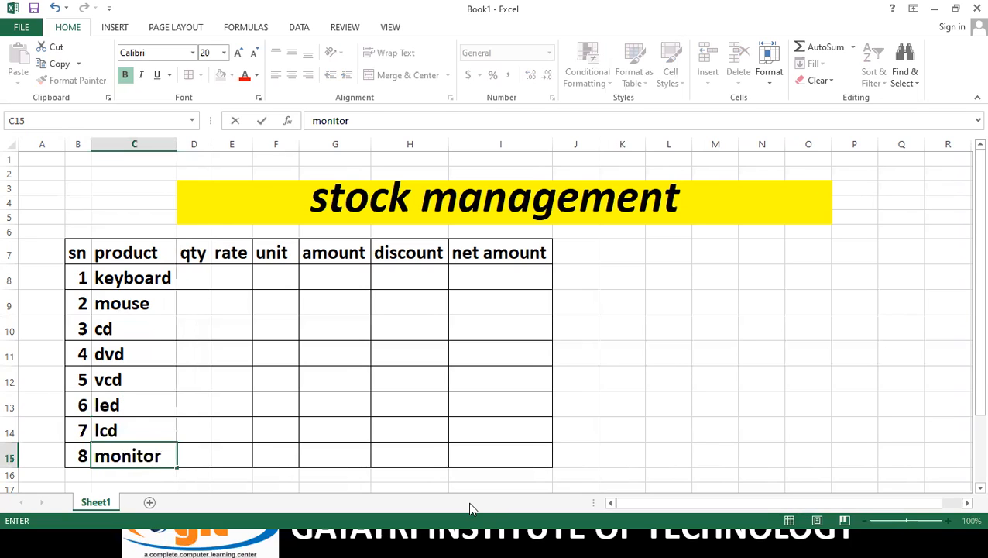
{"action": "left_click", "coordinate": [546, 502]}
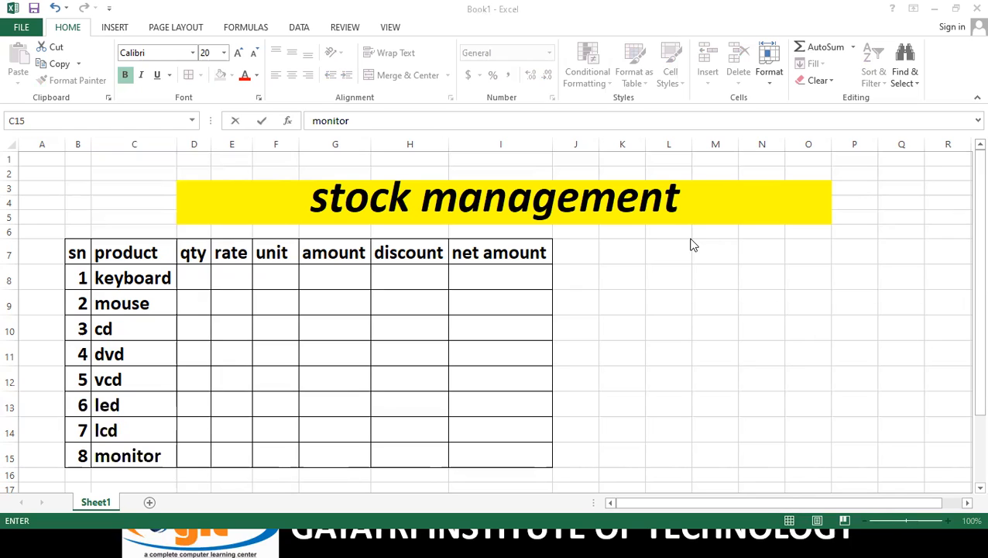
{"action": "left_click", "coordinate": [716, 249]}
- Enter the quantities 10, 15, 12 and 14 in cells D8 to D11
{"action": "left_click", "coordinate": [190, 280]}
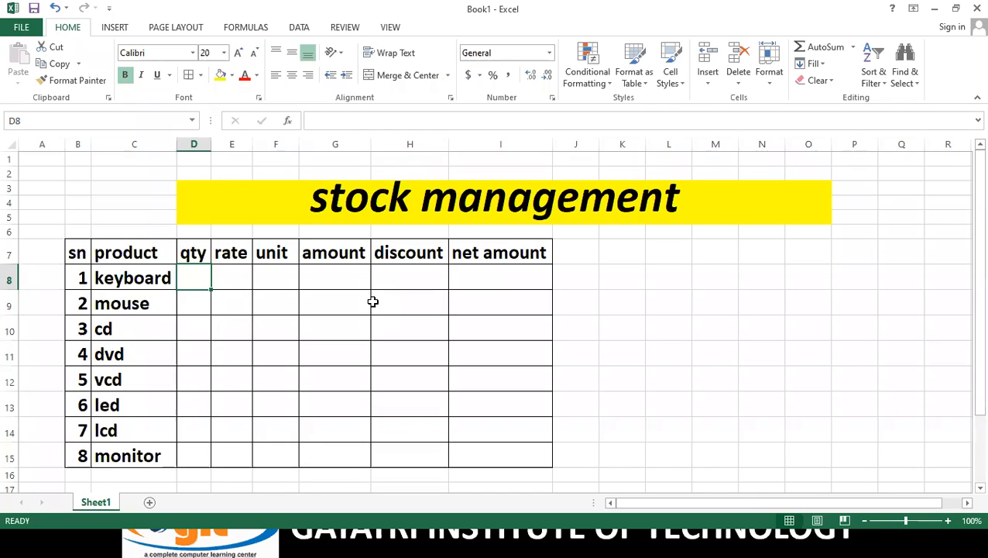
{"action": "type", "text": "10"}
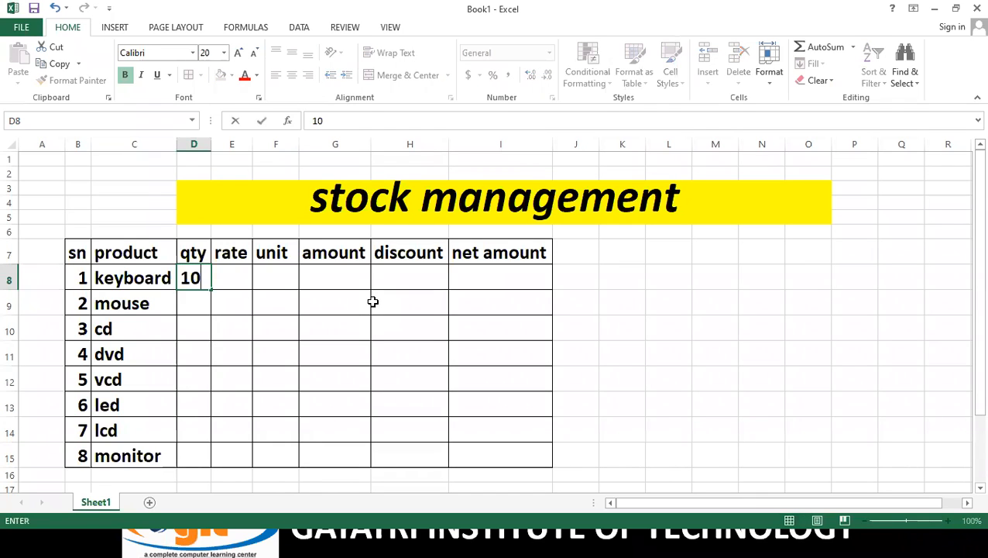
{"action": "key", "text": "Return"}
{"action": "type", "text": "15"}
{"action": "key", "text": "Return"}
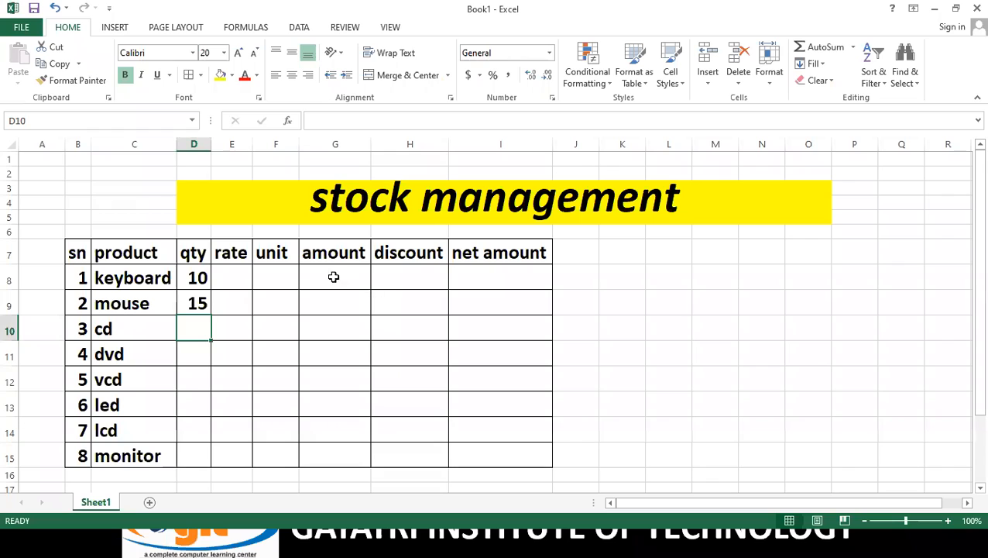
{"action": "type", "text": "12"}
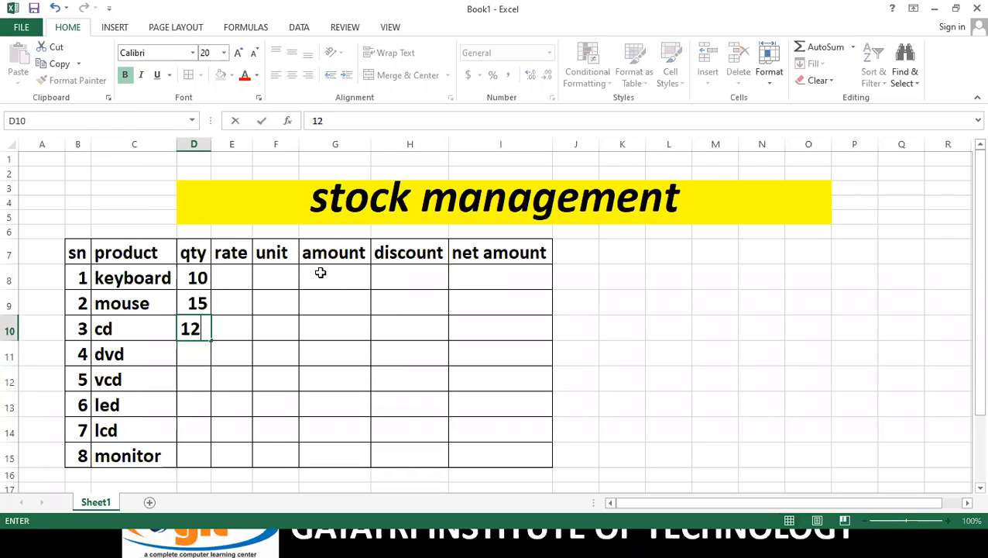
{"action": "key", "text": "Return"}
{"action": "type", "text": "14"}
{"action": "key", "text": "Return"}
- Enter the quantities 20, 50, 22 and 30 in cells D12 to D15
{"action": "type", "text": "20"}
{"action": "key", "text": "Return"}
{"action": "type", "text": "50"}
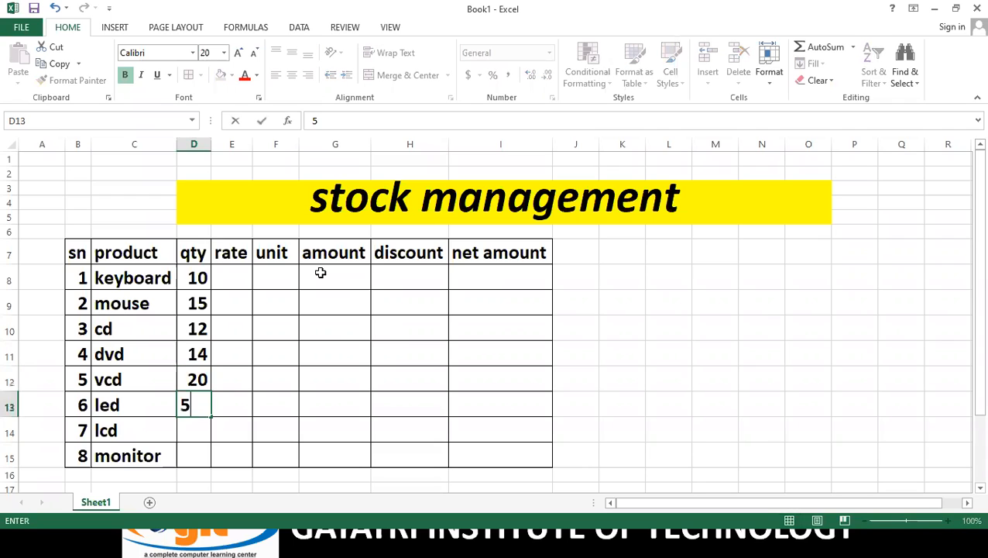
{"action": "key", "text": "Return"}
{"action": "type", "text": "22"}
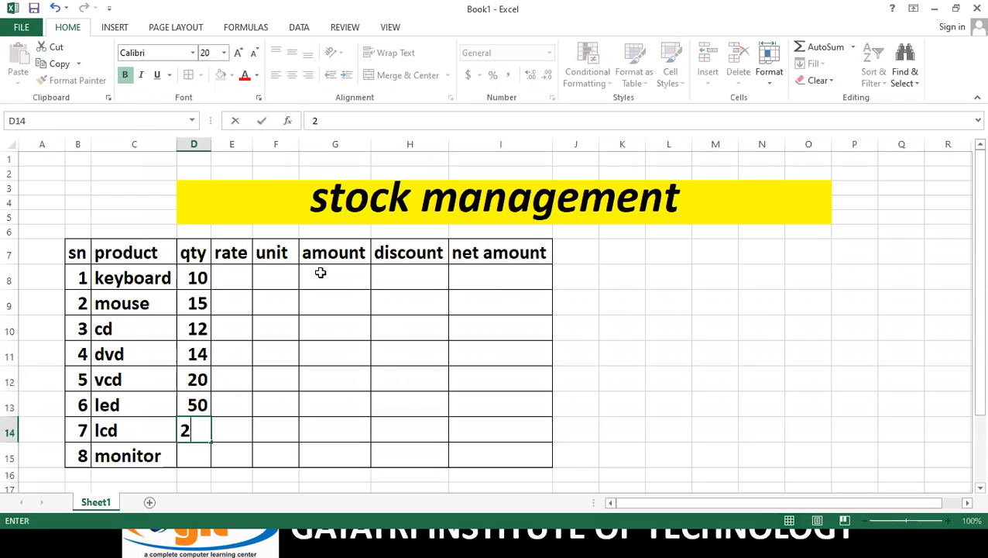
{"action": "key", "text": "Return"}
{"action": "type", "text": "30"}
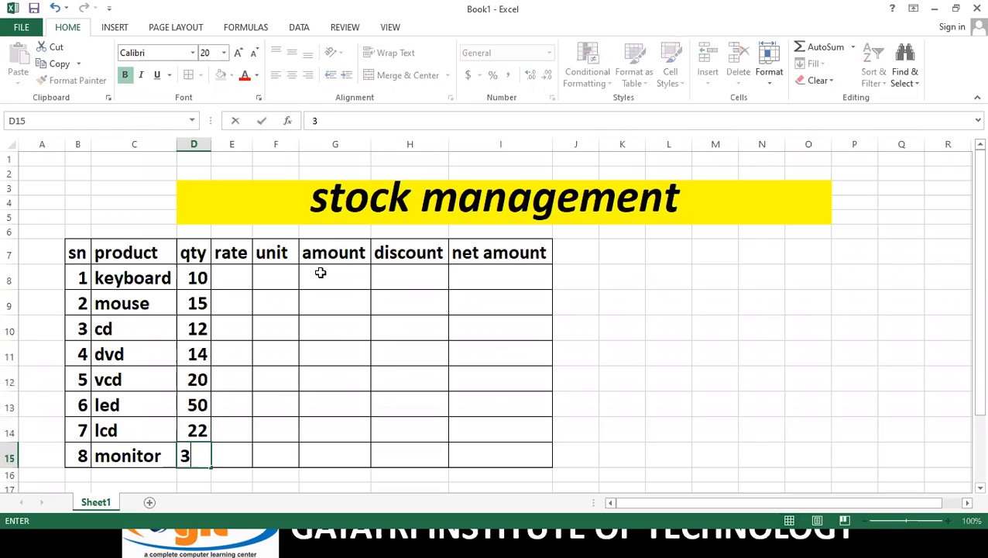
{"action": "key", "text": "Return"}
- Enter the rates 150, 200, 20 and 40 in cells E8 to E11
{"action": "key", "text": "Right"}
{"action": "key", "text": "Up"}
{"action": "key", "text": "Up"}
{"action": "key", "text": "Up"}
{"action": "key", "text": "Up"}
{"action": "key", "text": "Up"}
{"action": "key", "text": "Up"}
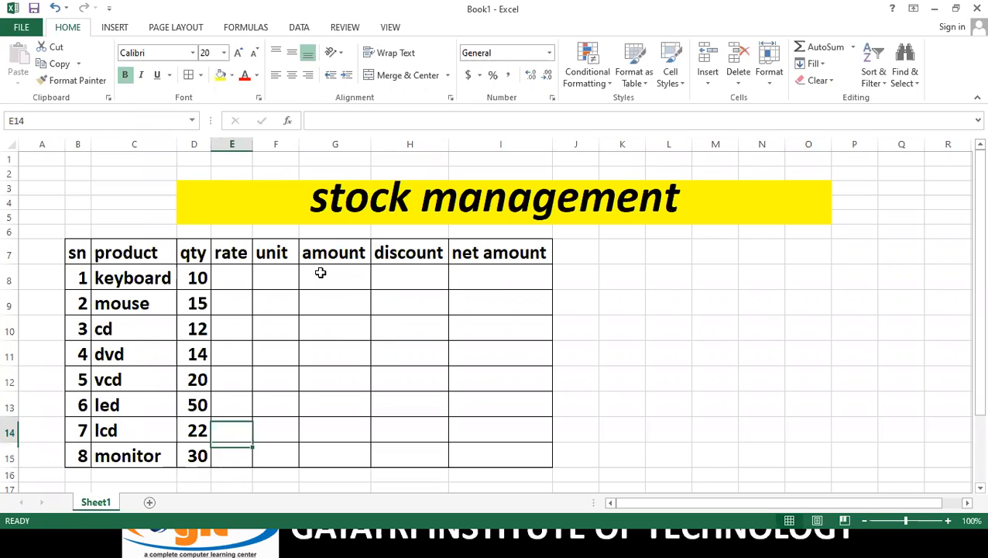
{"action": "key", "text": "Up"}
{"action": "key", "text": "Up"}
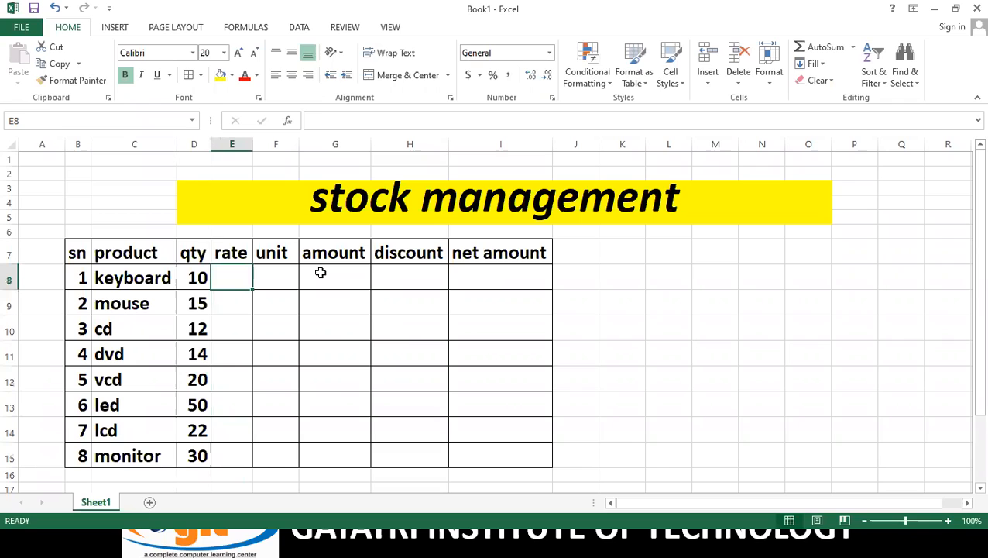
{"action": "type", "text": "150"}
{"action": "key", "text": "Return"}
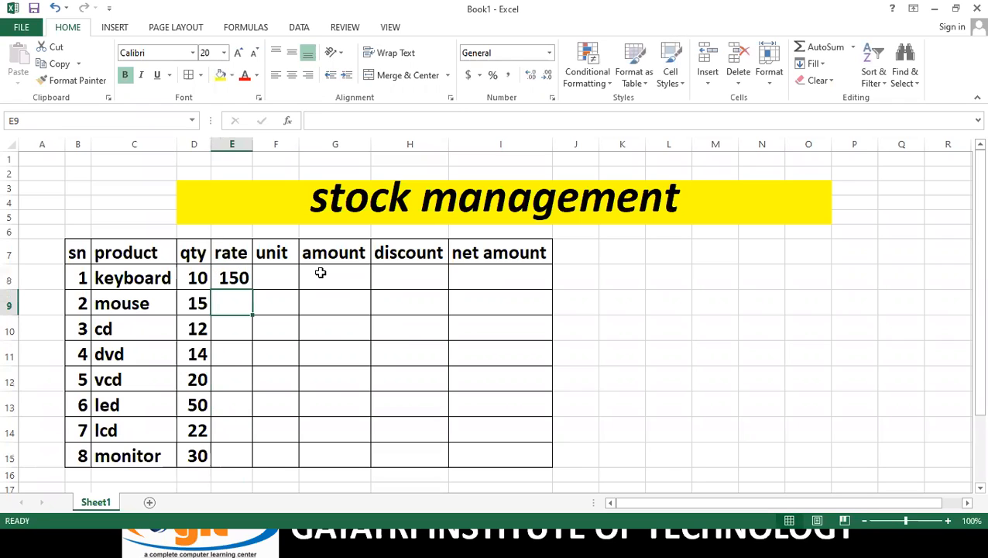
{"action": "type", "text": "200"}
{"action": "key", "text": "Return"}
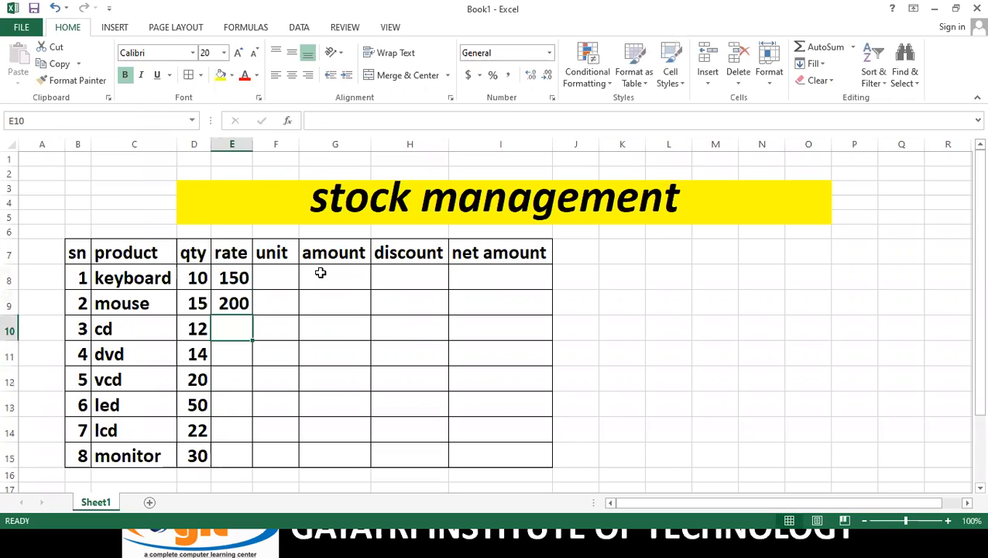
{"action": "type", "text": "20"}
{"action": "key", "text": "Return"}
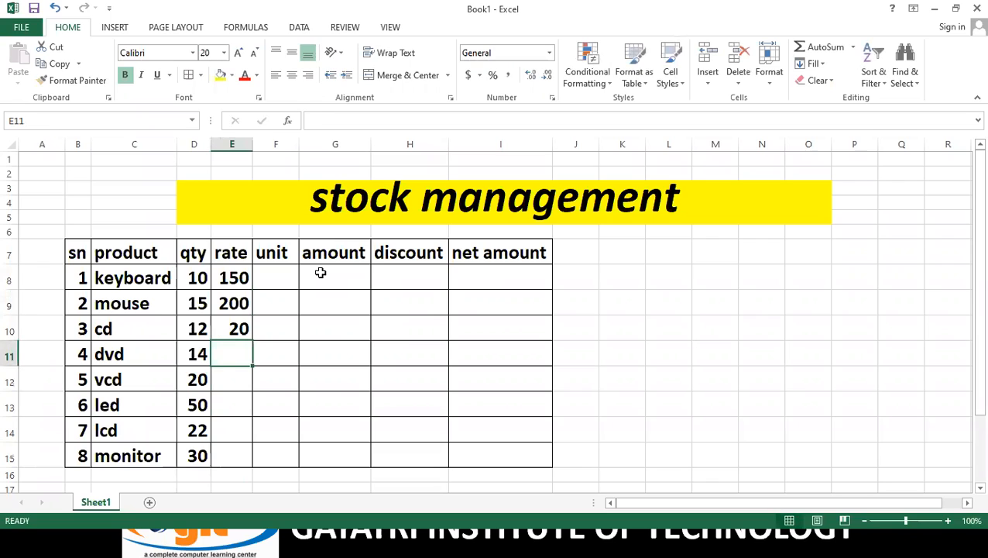
{"action": "type", "text": "40"}
{"action": "key", "text": "Return"}
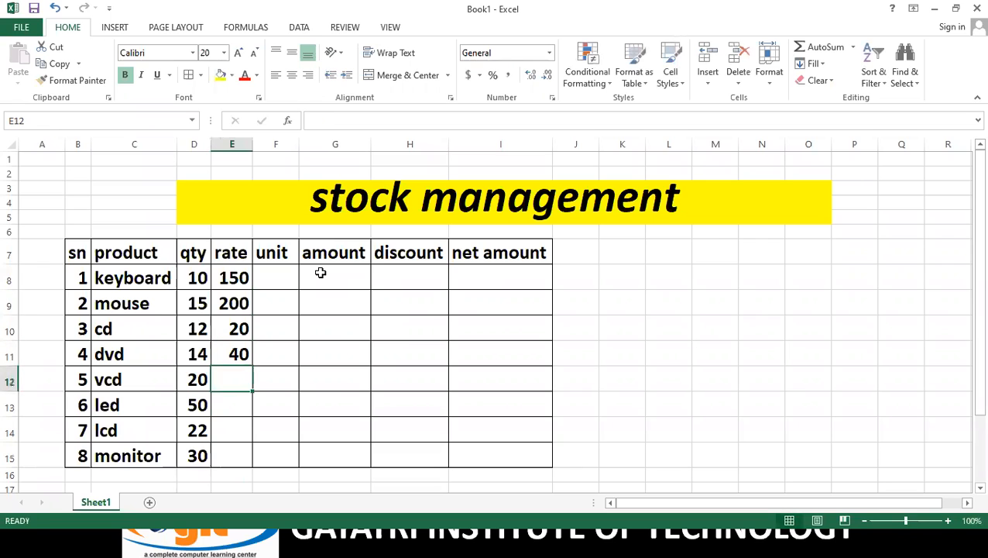
- Enter the rates 20, 80, 5000 and 3000 in cells E12 to E15
{"action": "type", "text": "20"}
{"action": "key", "text": "Return"}
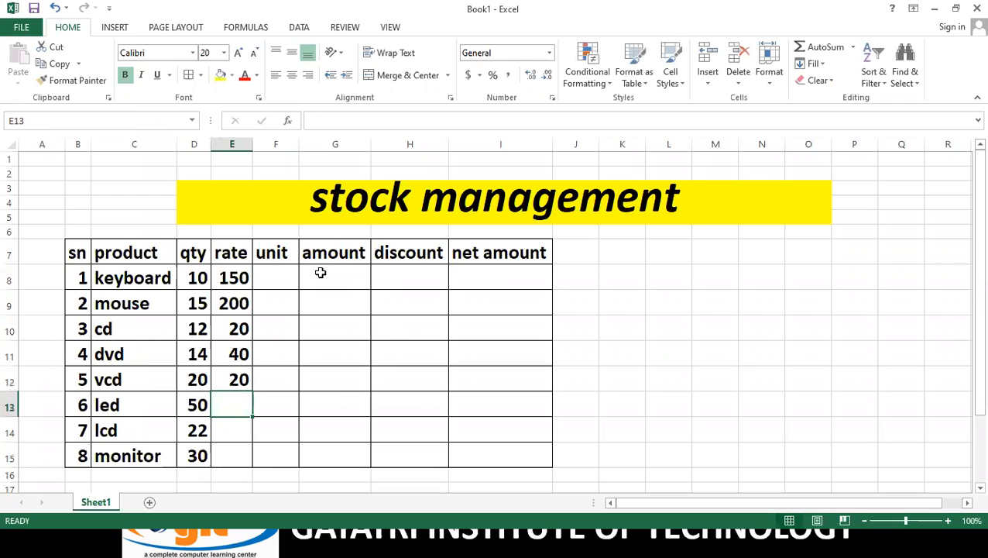
{"action": "type", "text": "80"}
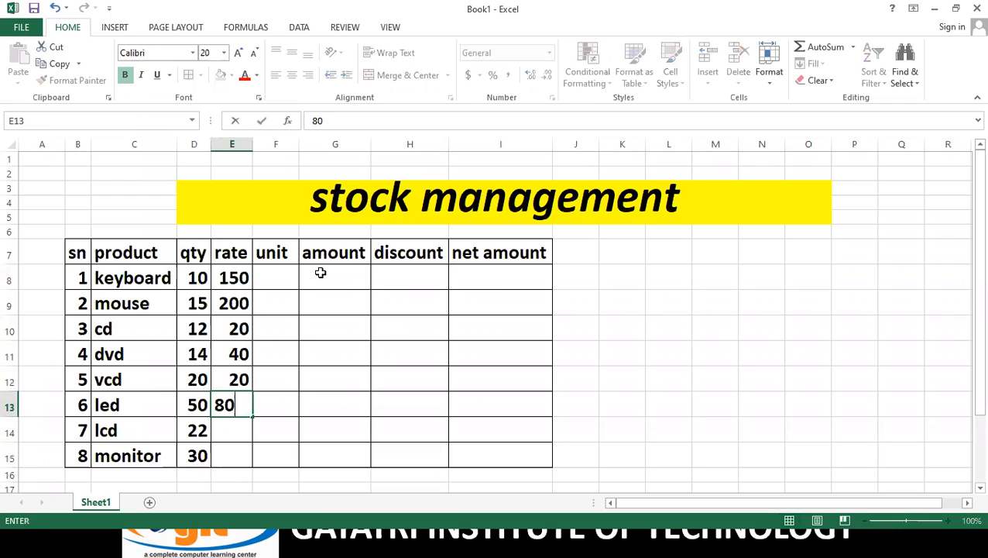
{"action": "key", "text": "Return"}
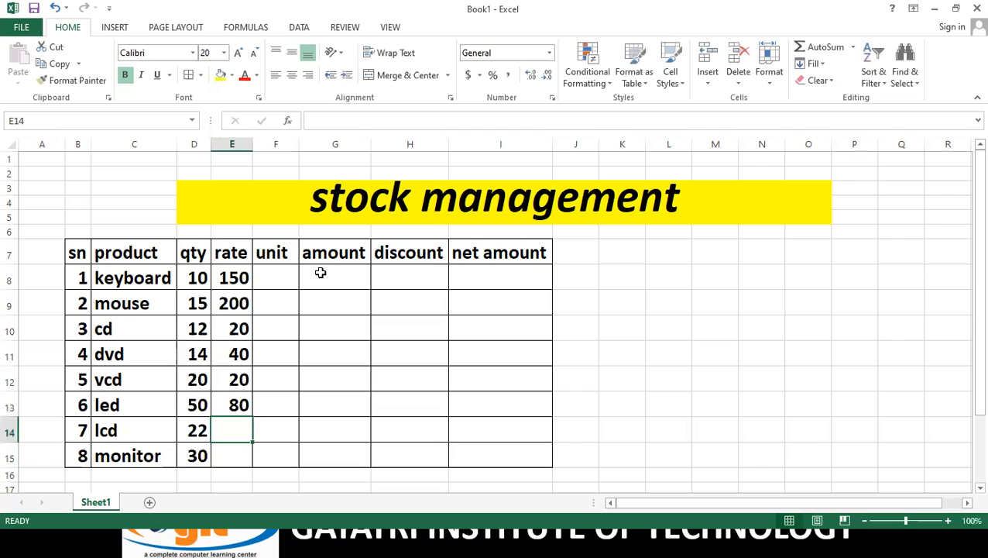
{"action": "type", "text": "5000"}
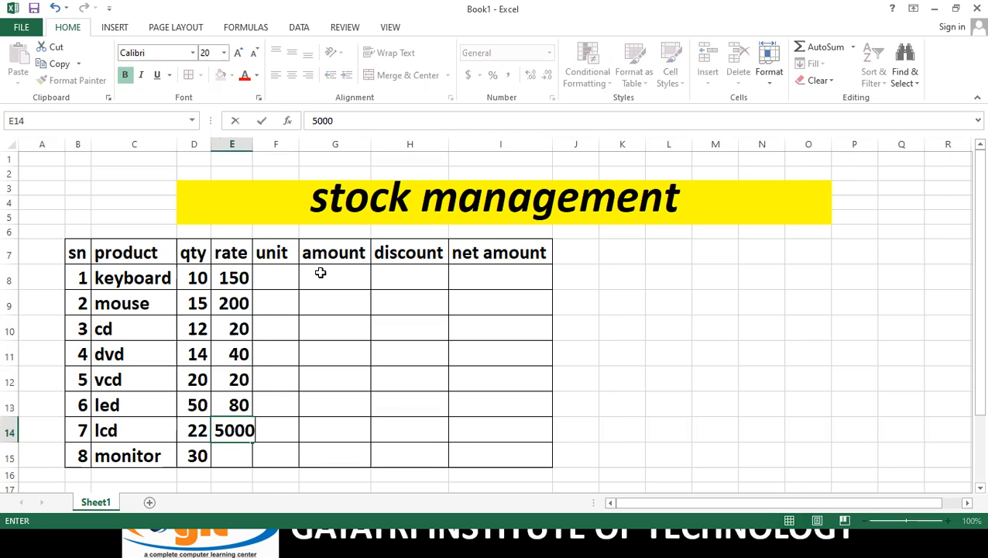
{"action": "key", "text": "Return"}
{"action": "type", "text": "3000"}
{"action": "key", "text": "Return"}
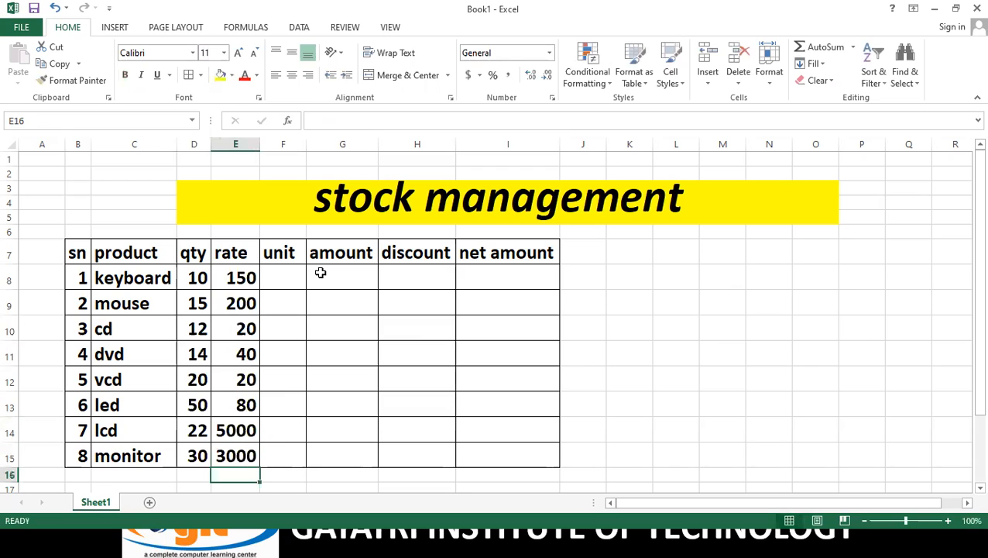
- Enter the unit pcs in cell F8 and fill it down the unit column to F15
{"action": "key", "text": "Right"}
{"action": "key", "text": "Up"}
{"action": "key", "text": "Up"}
{"action": "key", "text": "Up"}
{"action": "key", "text": "Up"}
{"action": "key", "text": "Up"}
{"action": "key", "text": "Up"}
{"action": "key", "text": "Up"}
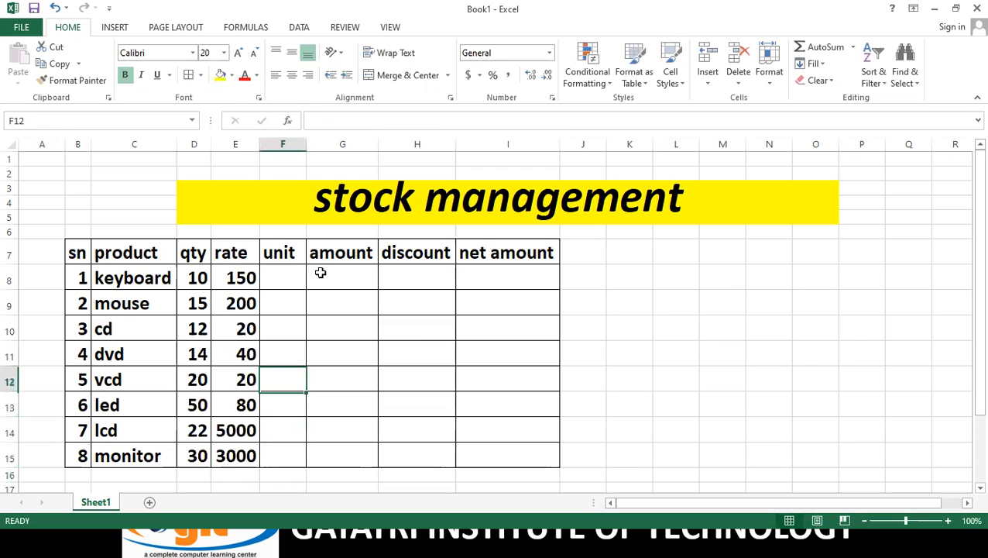
{"action": "key", "text": "Up"}
{"action": "type", "text": "pcs"}
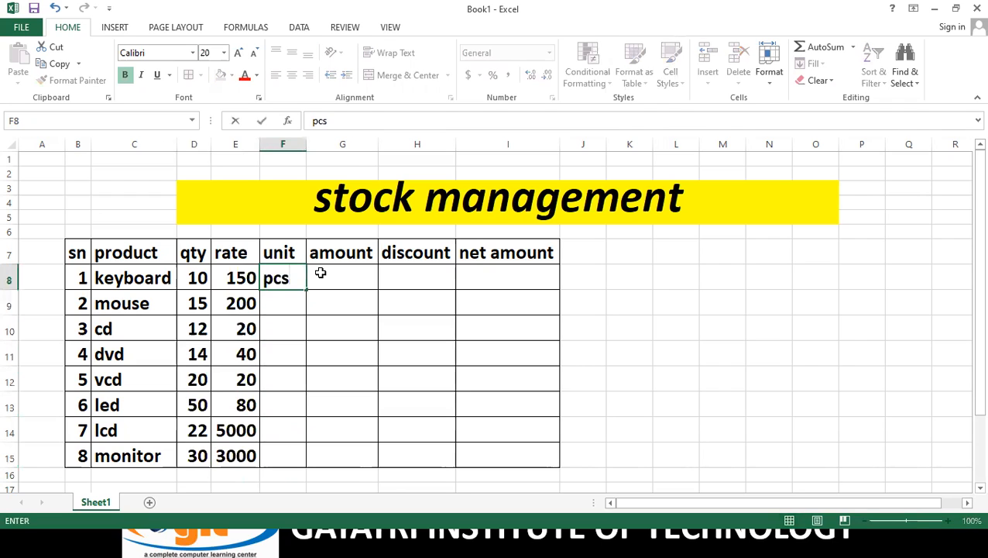
{"action": "key", "text": "Return"}
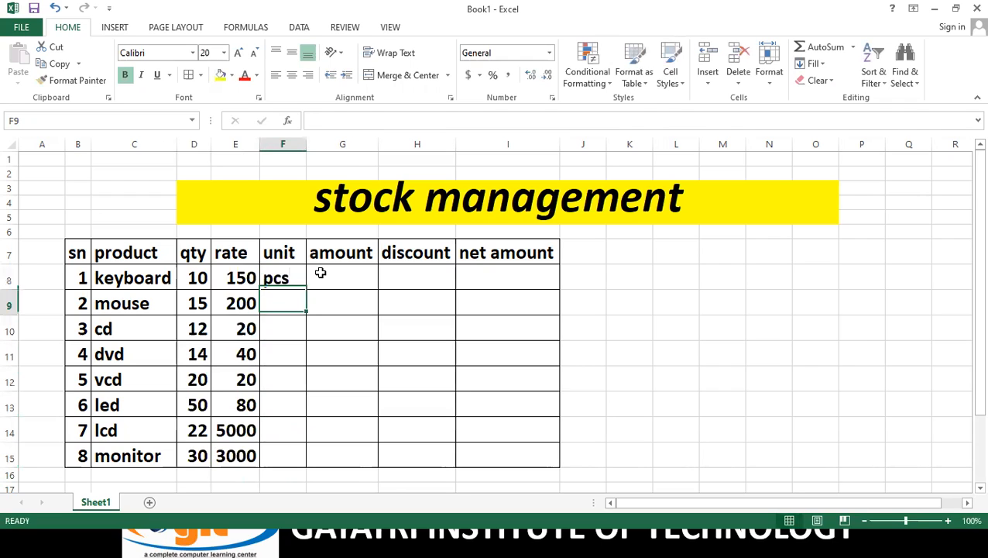
{"action": "left_click", "coordinate": [287, 278]}
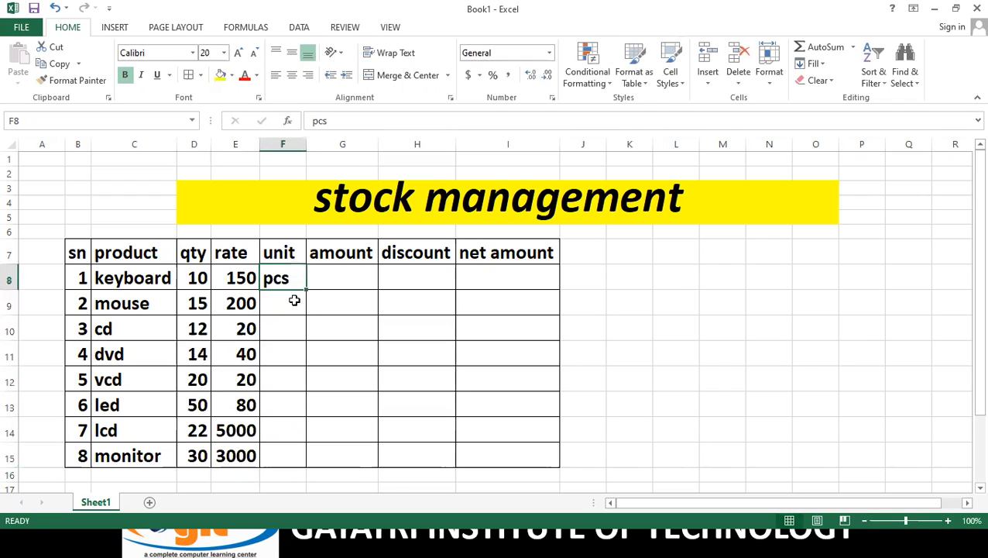
{"action": "left_click_drag", "start_coordinate": [306, 289], "coordinate": [314, 463]}
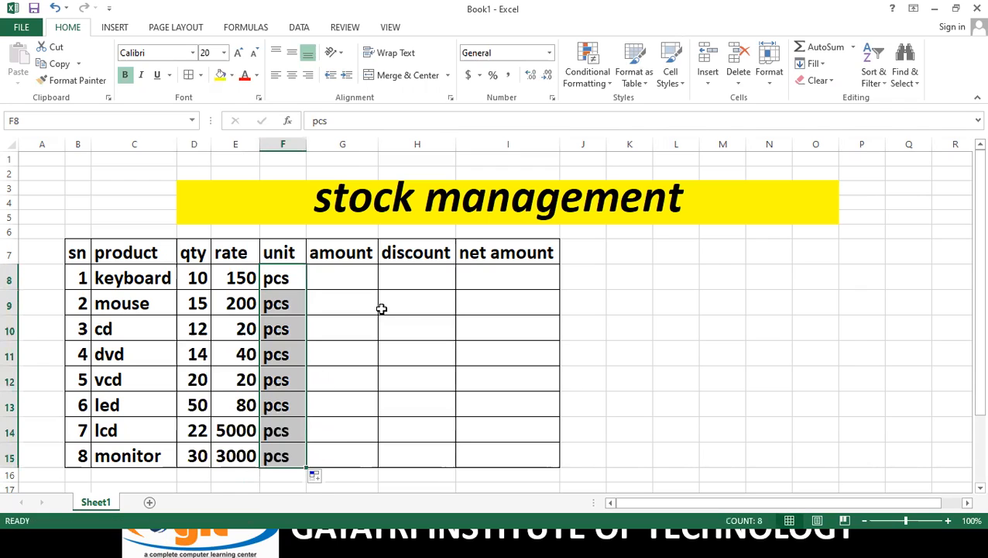
- Change the discount heading in H7 to "discount 5%" and autofit the width of column H
{"action": "left_click", "coordinate": [381, 308]}
{"action": "left_click", "coordinate": [396, 253]}
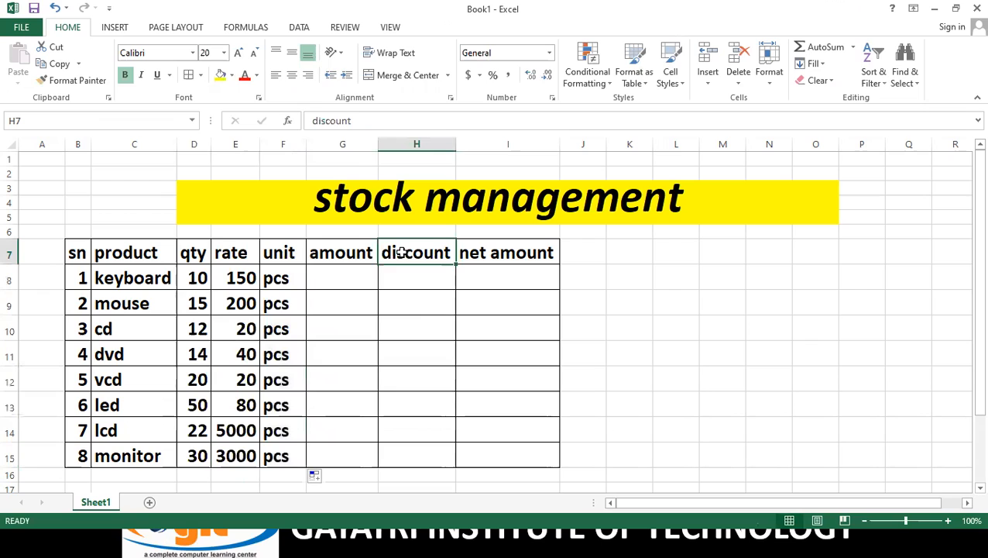
{"action": "left_click", "coordinate": [370, 120]}
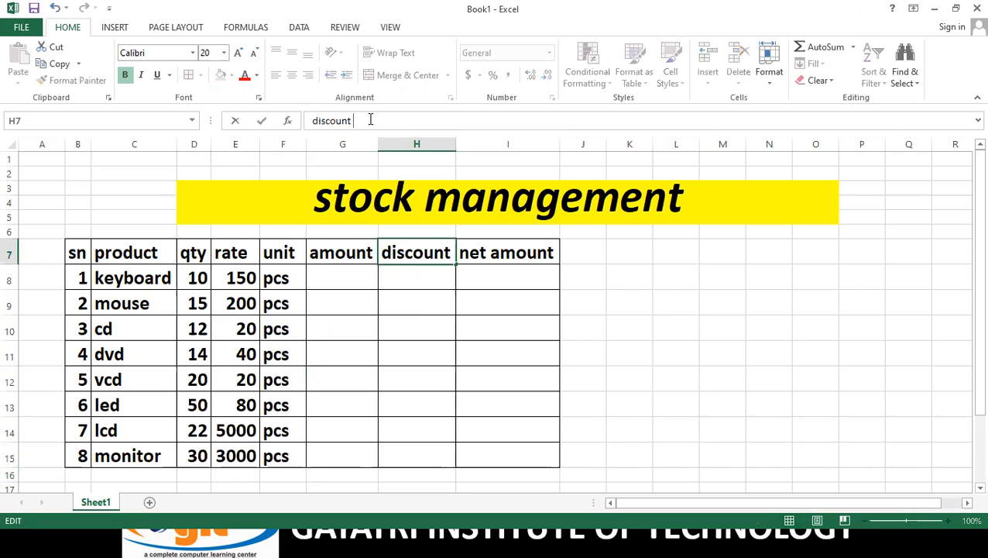
{"action": "type", "text": "5%"}
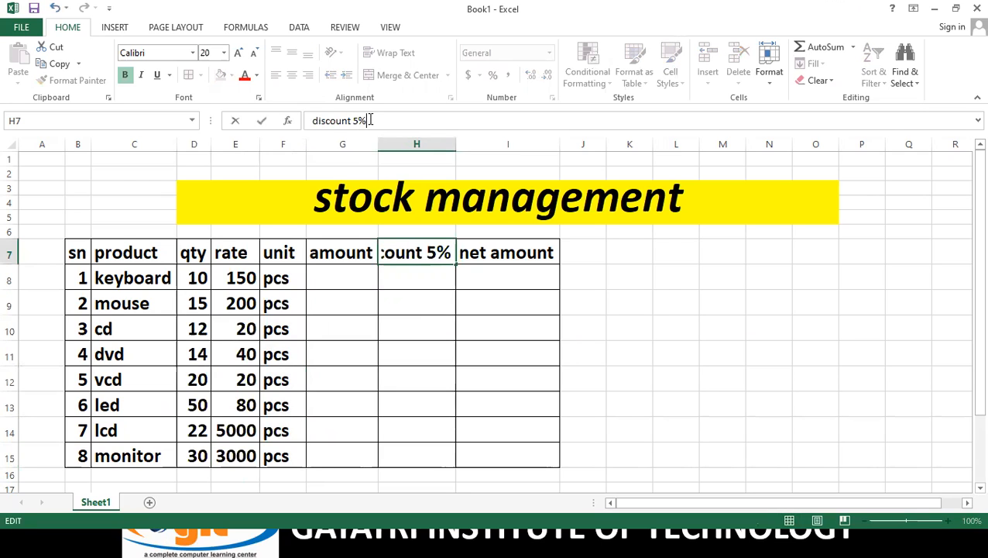
{"action": "key", "text": "Return"}
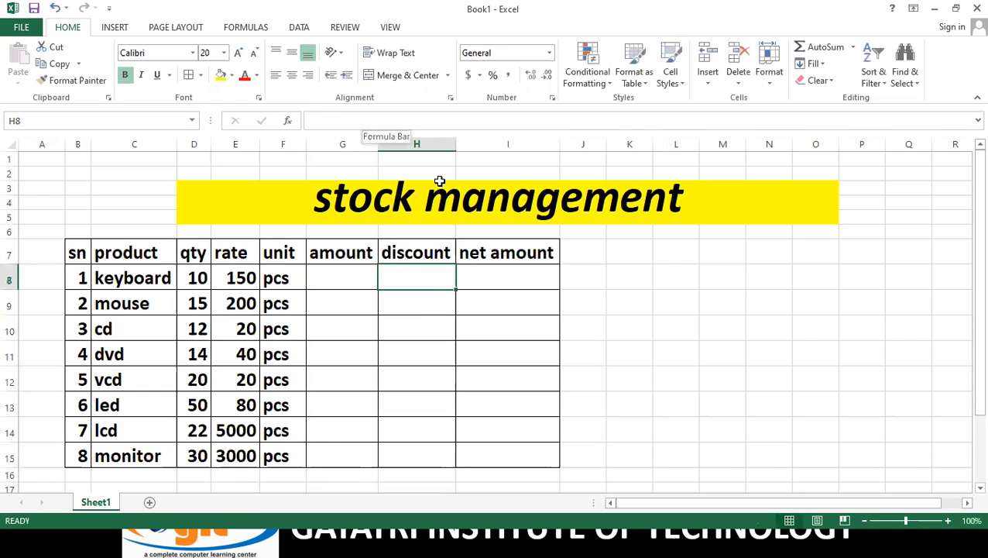
{"action": "double_click", "coordinate": [455, 144]}
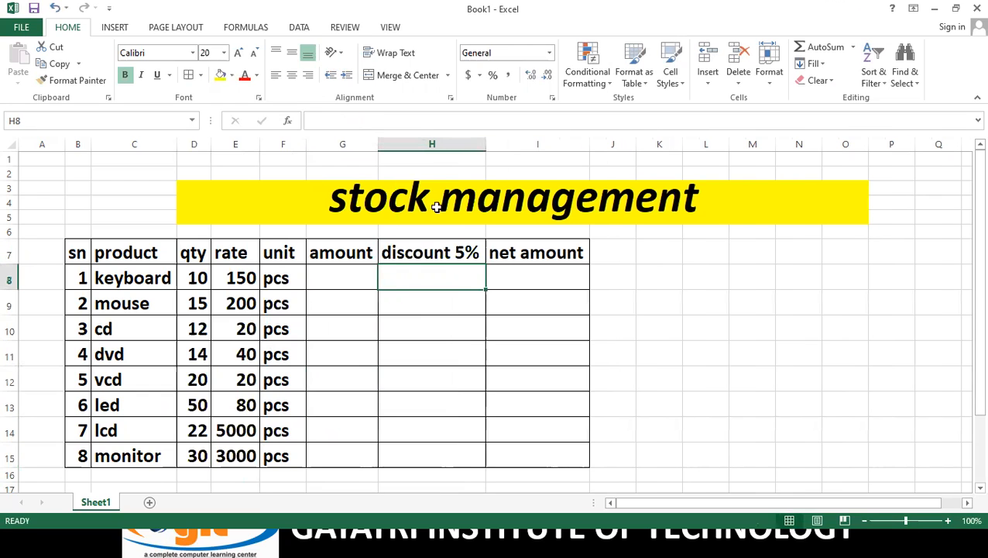
{"action": "left_click", "coordinate": [382, 320]}
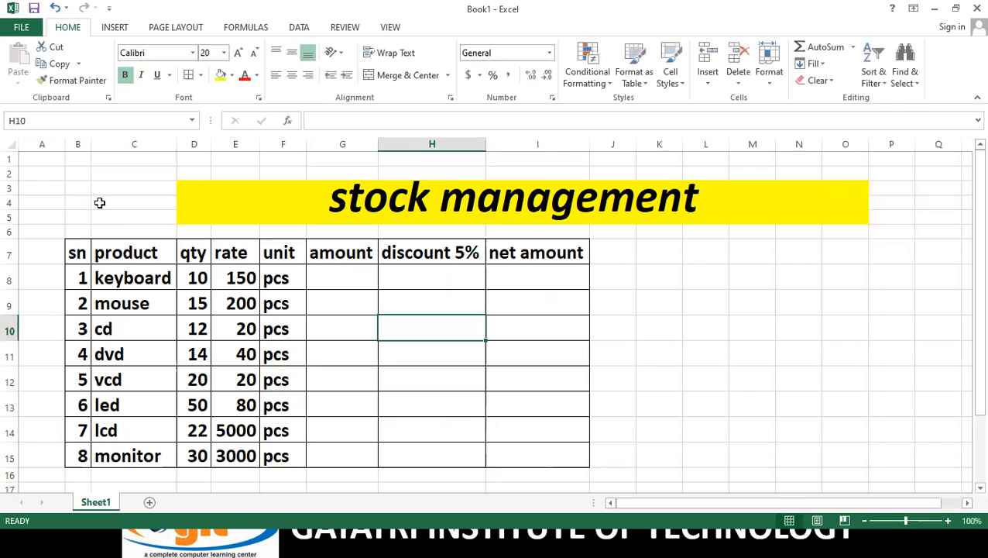
- Fill the table's heading row B7:I7 with yellow from the standard colours
{"action": "left_click_drag", "start_coordinate": [77, 252], "coordinate": [533, 253]}
{"action": "left_click", "coordinate": [231, 75]}
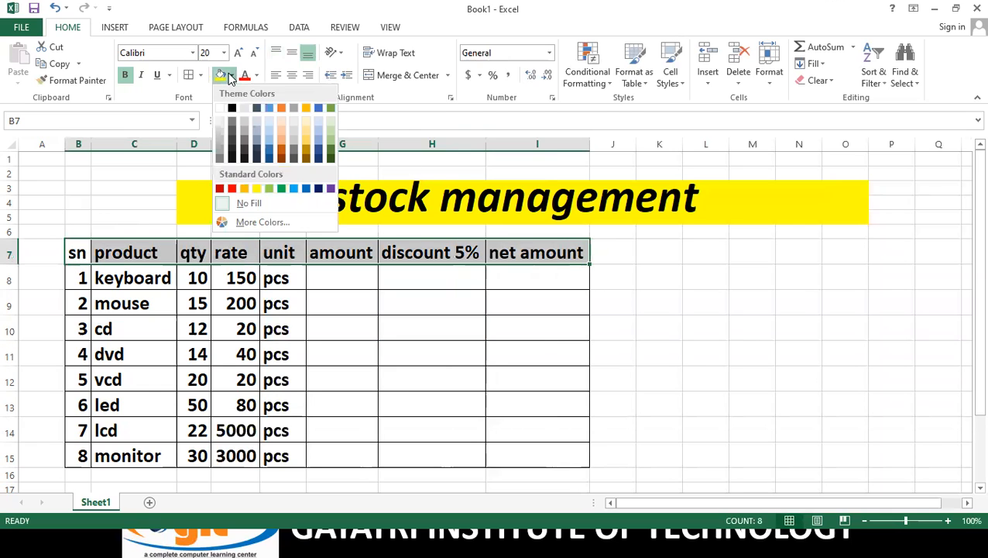
{"action": "left_click", "coordinate": [258, 188]}
{"action": "left_click", "coordinate": [338, 318]}
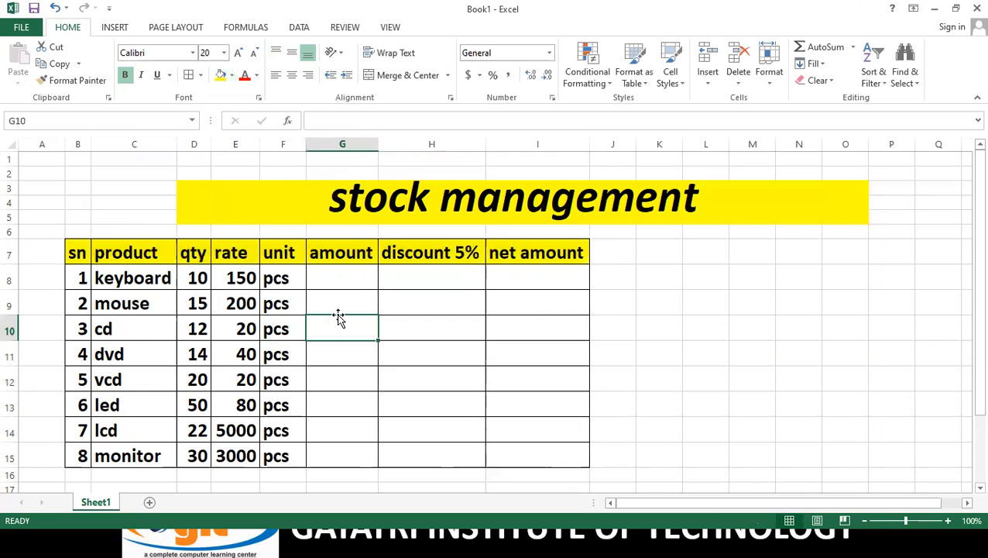
- Review the table's headings, the product, quantity and rate entries, and the empty amount and net amount cells
{"action": "left_click", "coordinate": [393, 320]}
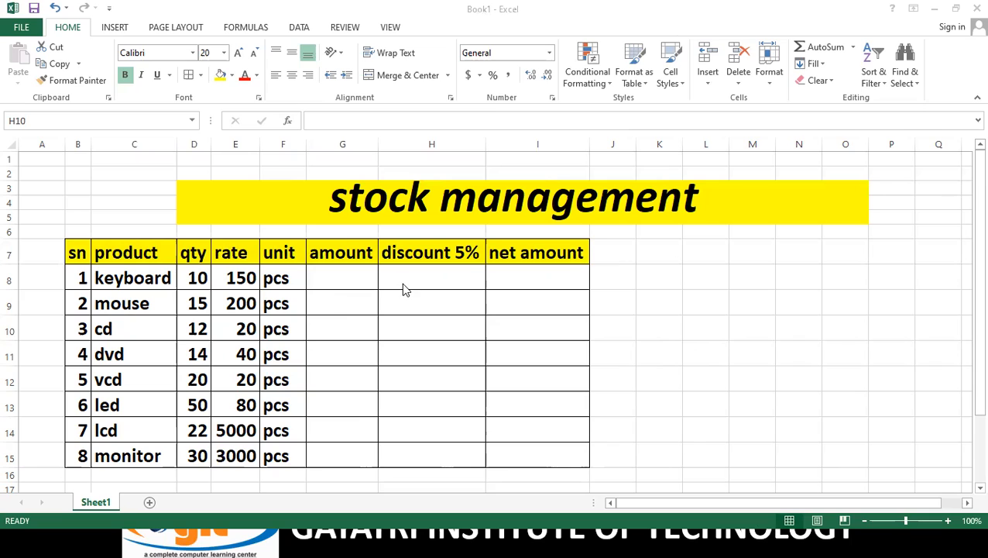
{"action": "left_click", "coordinate": [458, 282]}
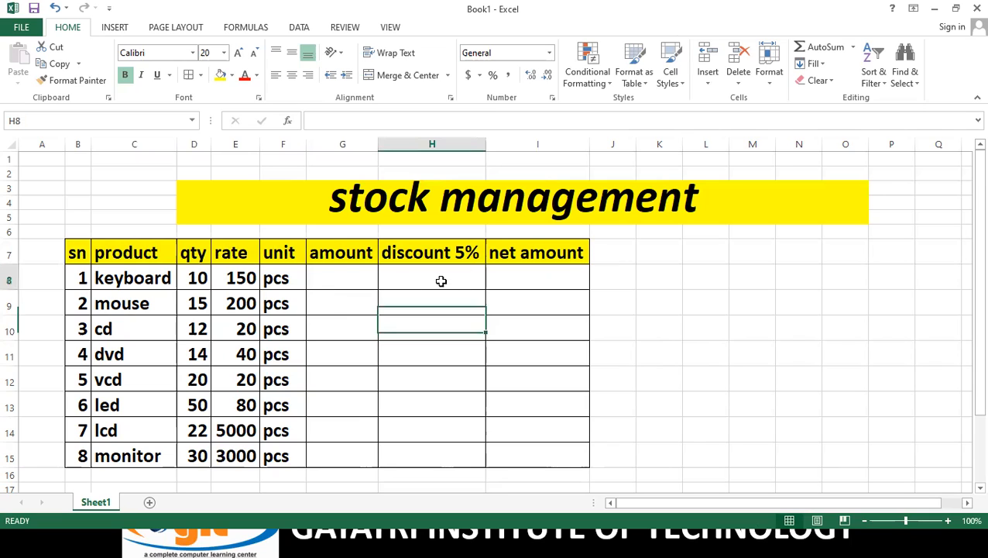
{"action": "left_click_drag", "start_coordinate": [78, 255], "coordinate": [527, 249]}
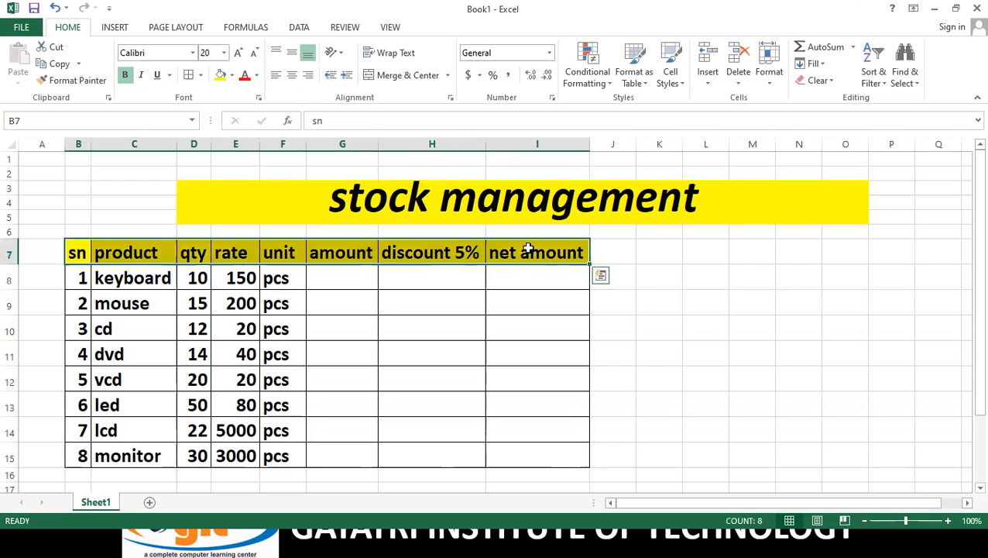
{"action": "left_click", "coordinate": [192, 330]}
{"action": "left_click_drag", "start_coordinate": [114, 271], "coordinate": [104, 454]}
{"action": "left_click_drag", "start_coordinate": [197, 282], "coordinate": [197, 431]}
{"action": "left_click_drag", "start_coordinate": [236, 303], "coordinate": [244, 354]}
{"action": "left_click", "coordinate": [199, 277]}
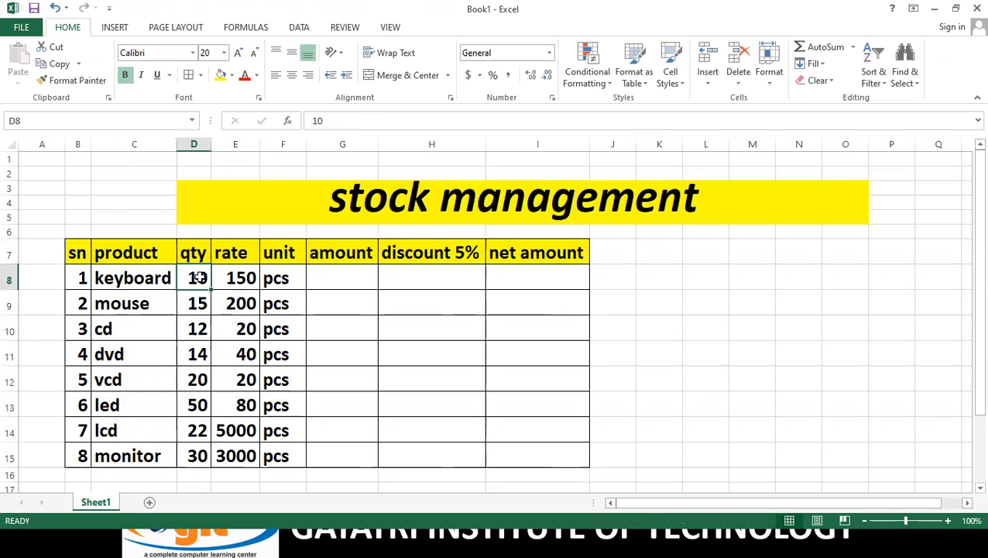
{"action": "left_click", "coordinate": [240, 276]}
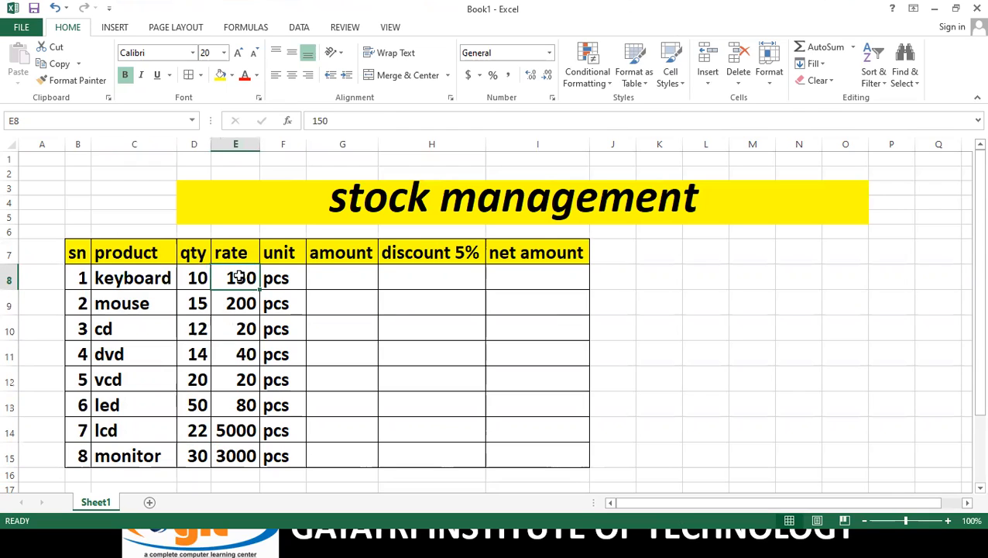
{"action": "left_click", "coordinate": [348, 278]}
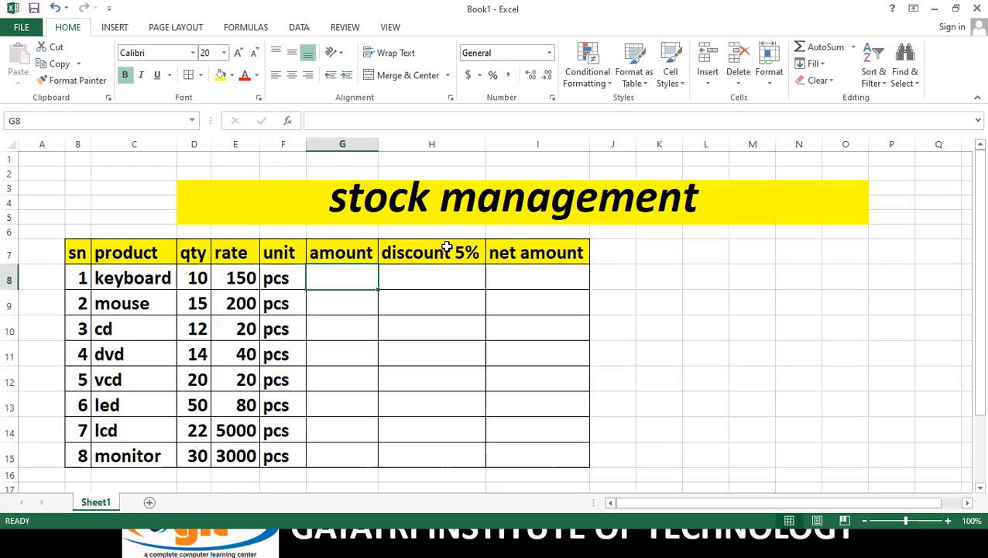
{"action": "left_click", "coordinate": [507, 277]}
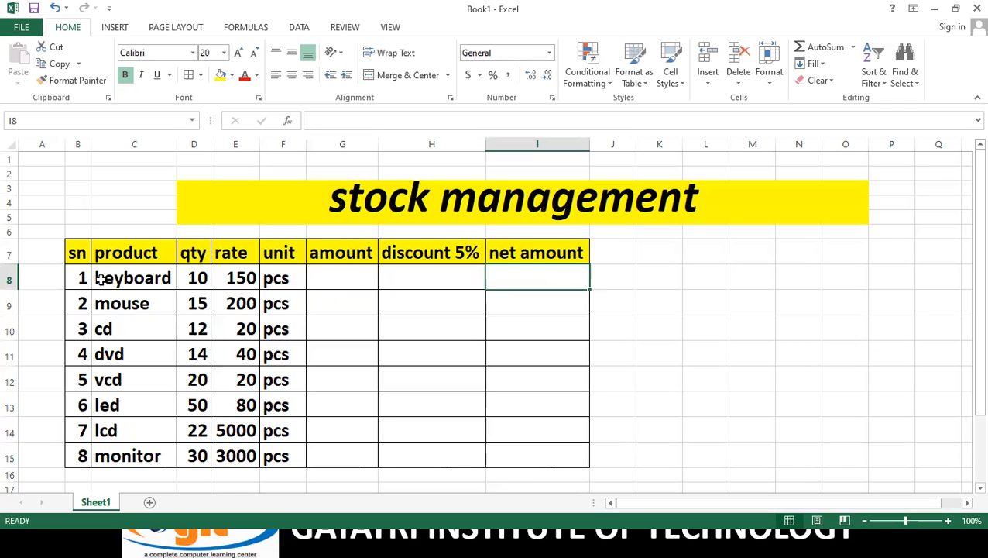
{"action": "left_click", "coordinate": [193, 281]}
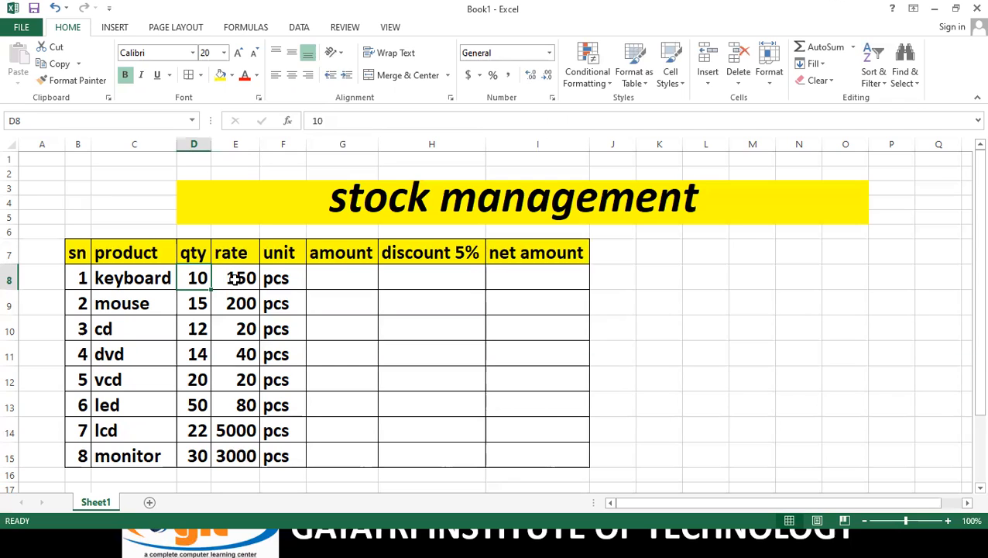
{"action": "left_click", "coordinate": [233, 279]}
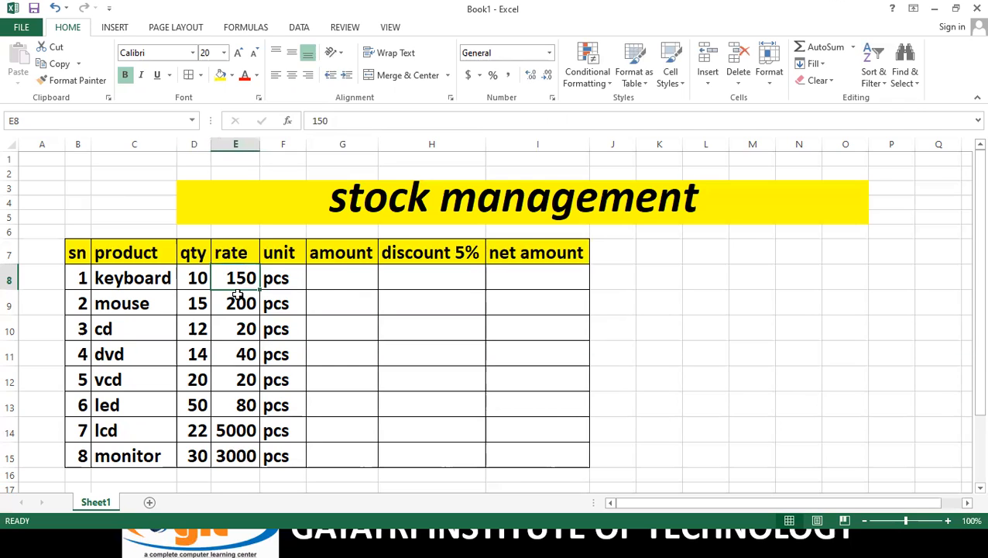
- Calculate the keyboard's amount in G8 with =D8*E8 and fill the formula down to G15
{"action": "left_click", "coordinate": [339, 279]}
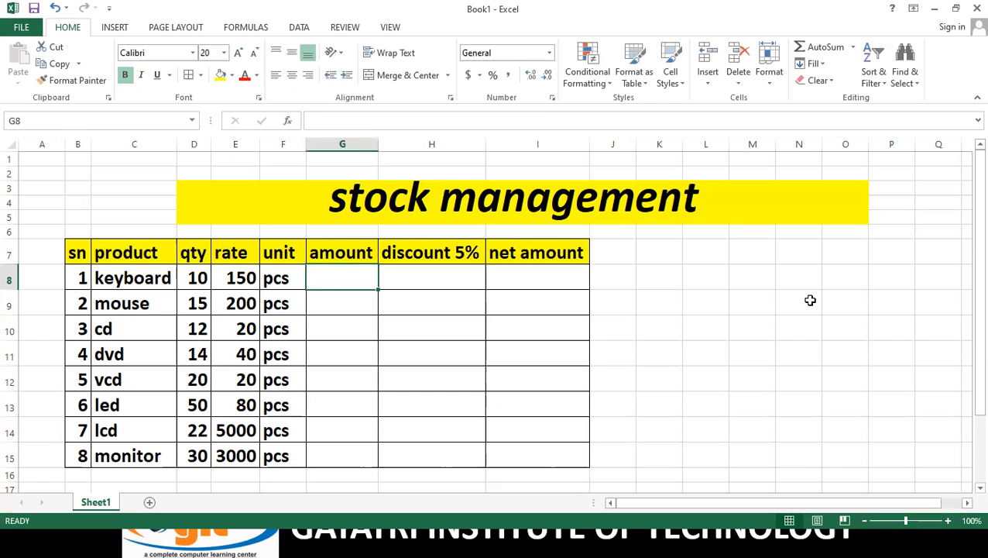
{"action": "type", "text": "="}
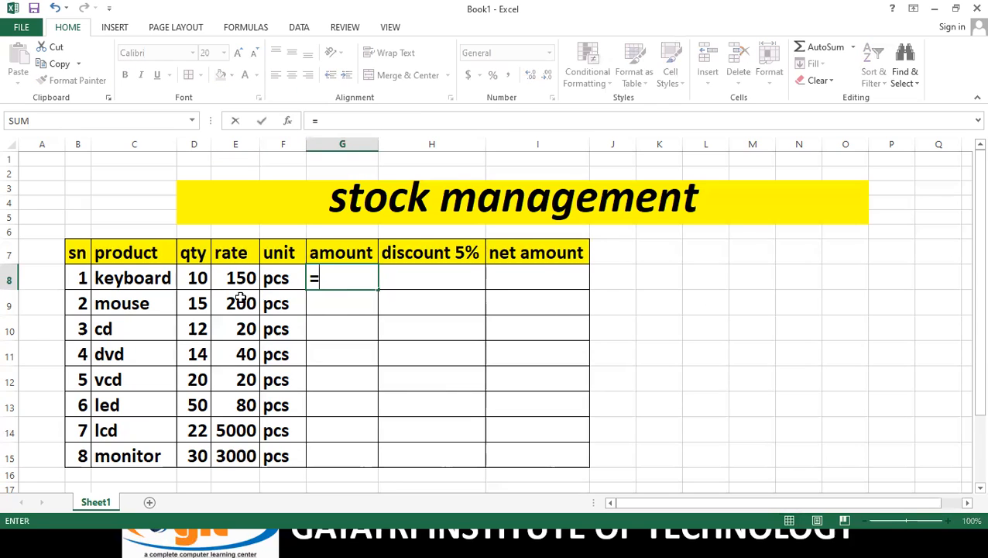
{"action": "left_click", "coordinate": [199, 277]}
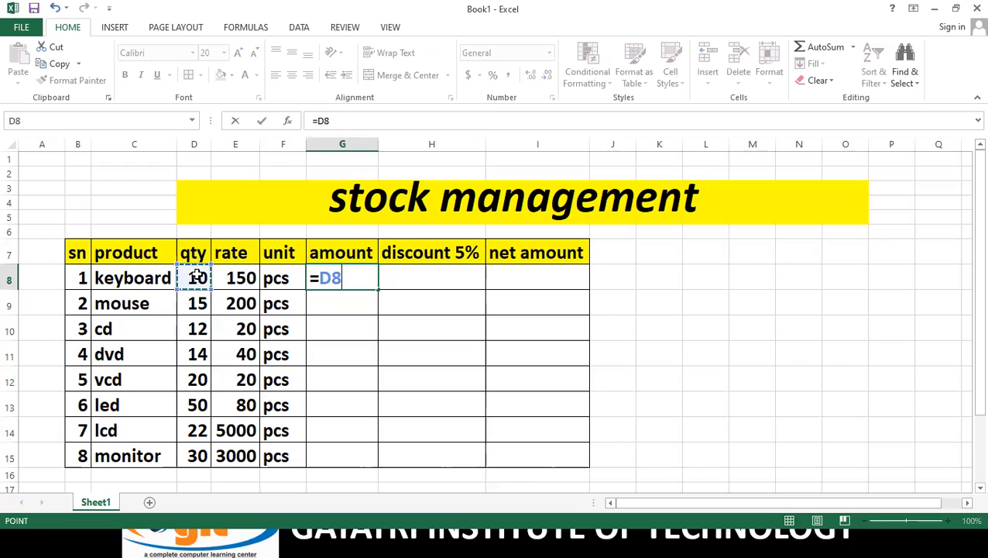
{"action": "type", "text": "*"}
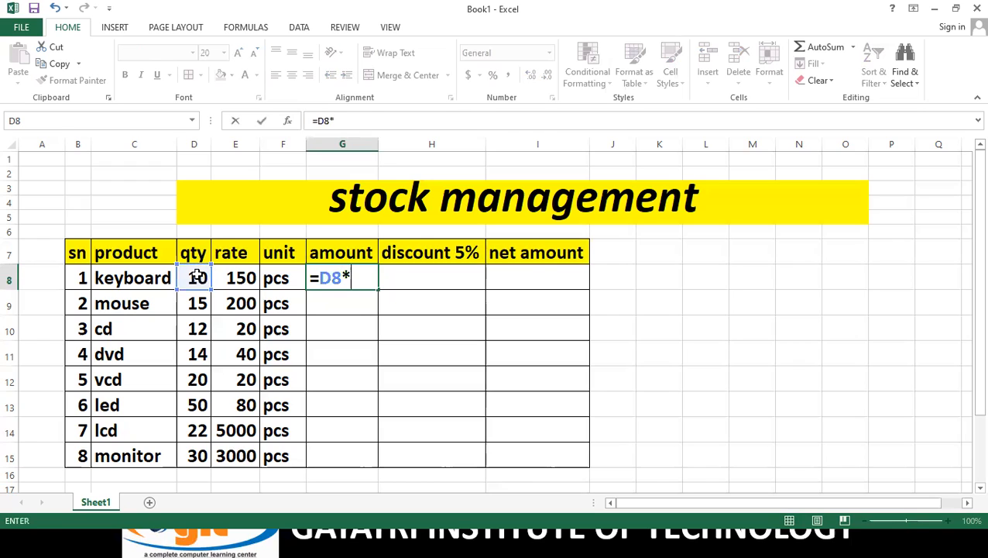
{"action": "left_click", "coordinate": [231, 277]}
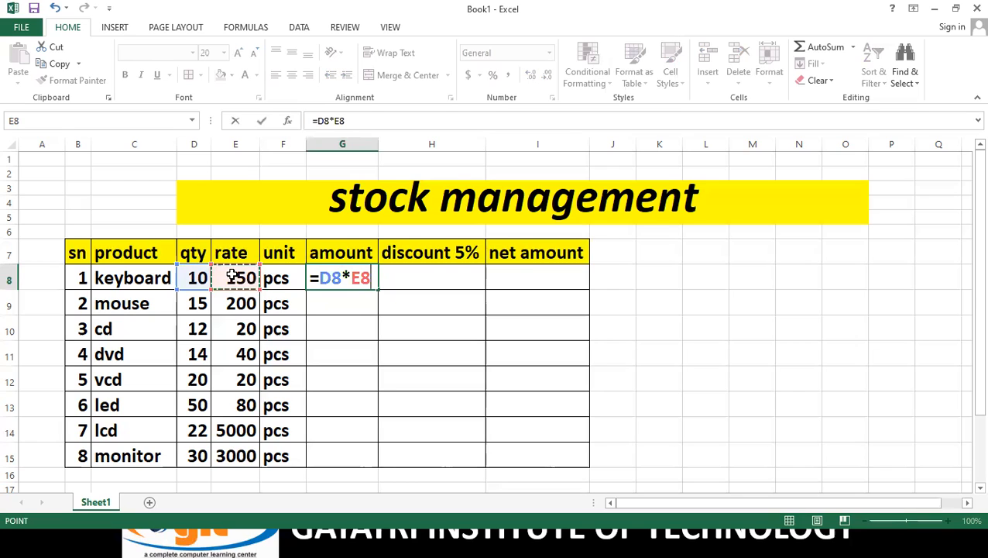
{"action": "key", "text": "Return"}
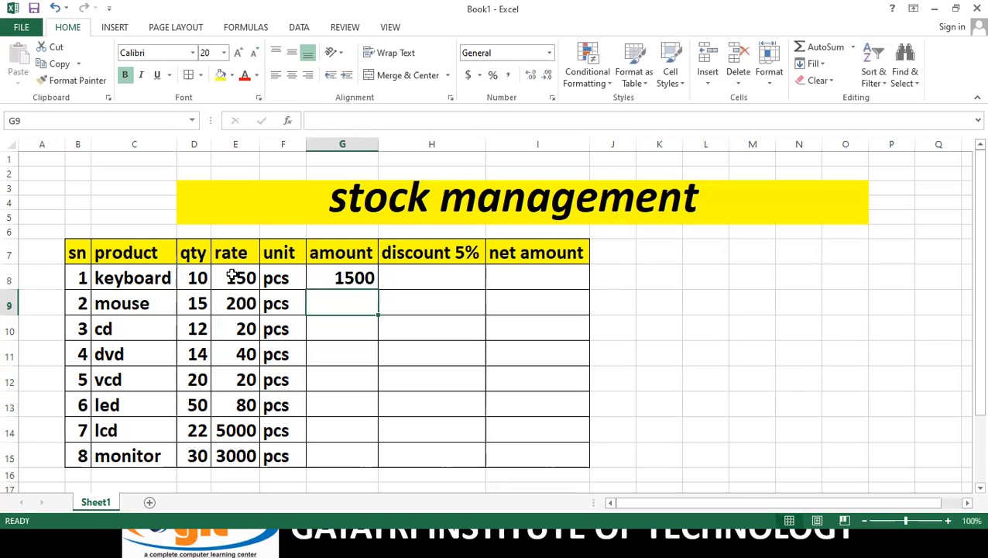
{"action": "left_click", "coordinate": [351, 275]}
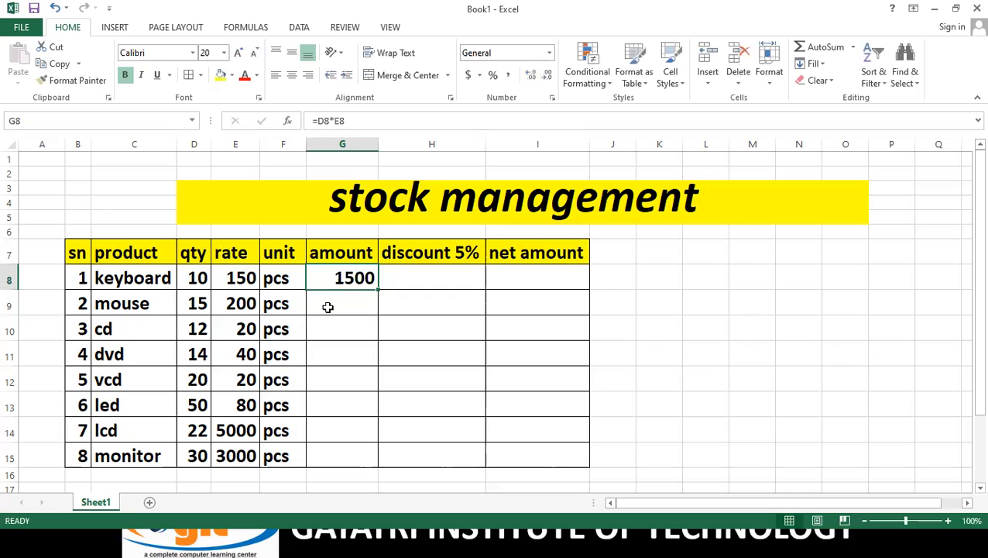
{"action": "left_click_drag", "start_coordinate": [377, 287], "coordinate": [380, 467]}
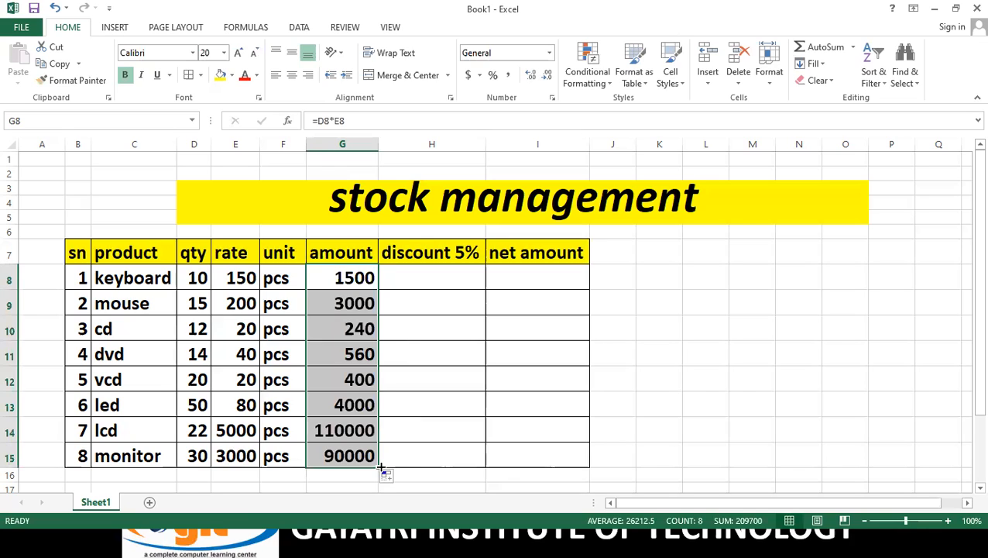
- Review the quantities, rates and amounts of the keyboard, mouse and cd rows, and the discount column's heading
{"action": "left_click", "coordinate": [195, 276]}
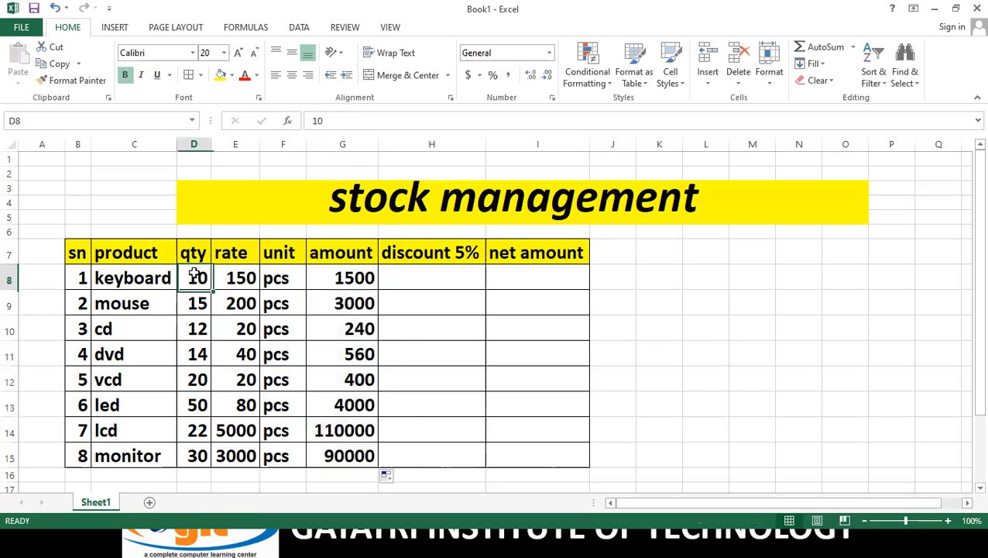
{"action": "left_click", "coordinate": [245, 273]}
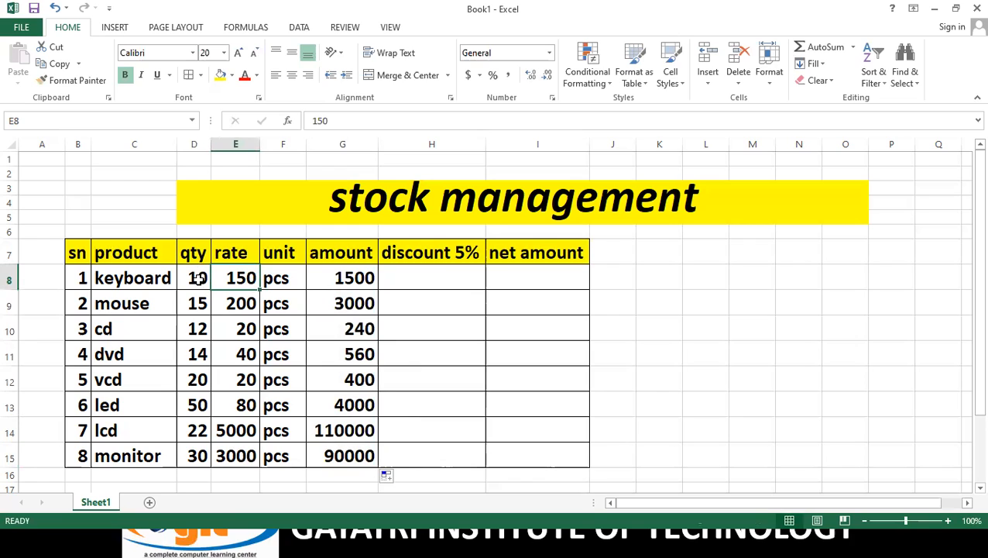
{"action": "left_click", "coordinate": [341, 277]}
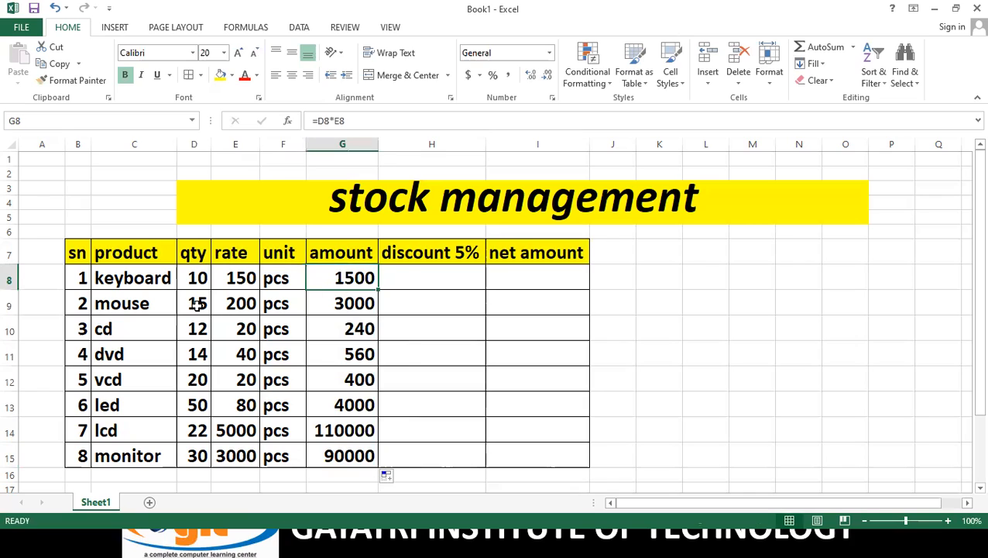
{"action": "left_click", "coordinate": [240, 305]}
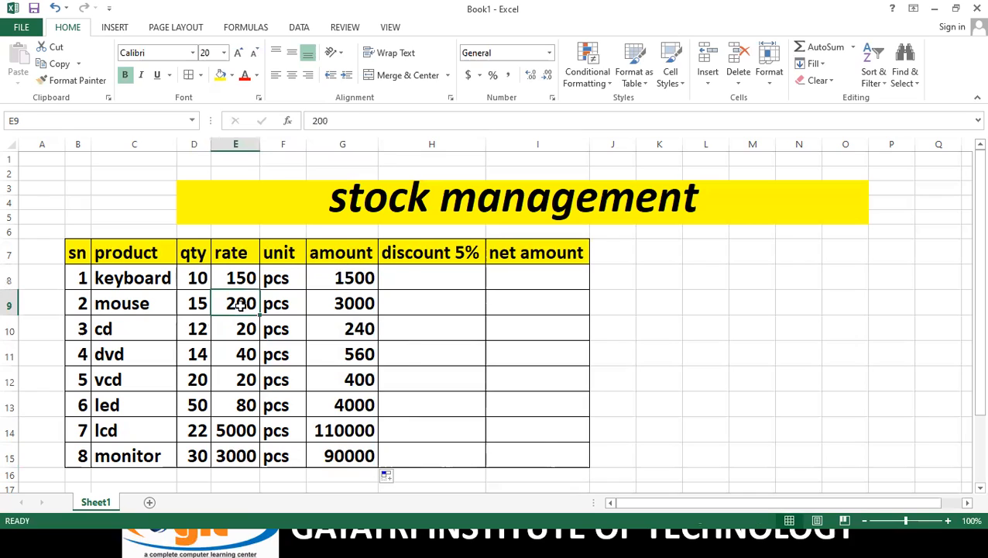
{"action": "left_click", "coordinate": [202, 302]}
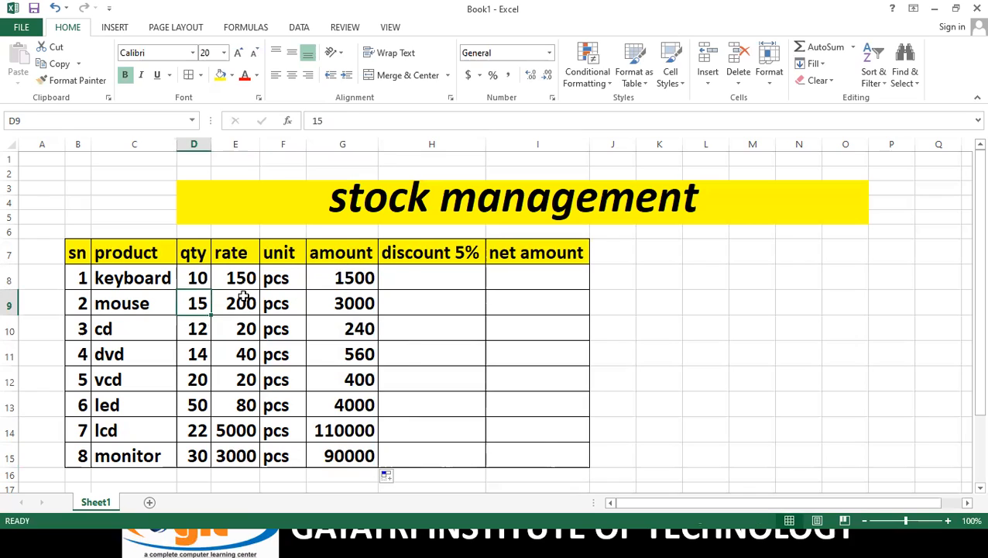
{"action": "left_click", "coordinate": [338, 304]}
{"action": "left_click", "coordinate": [198, 330]}
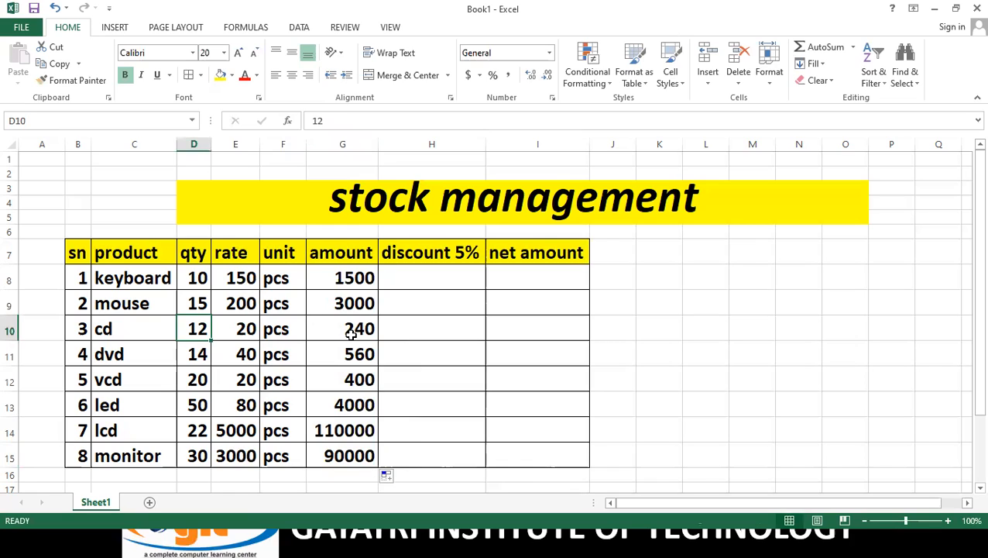
{"action": "left_click", "coordinate": [440, 283]}
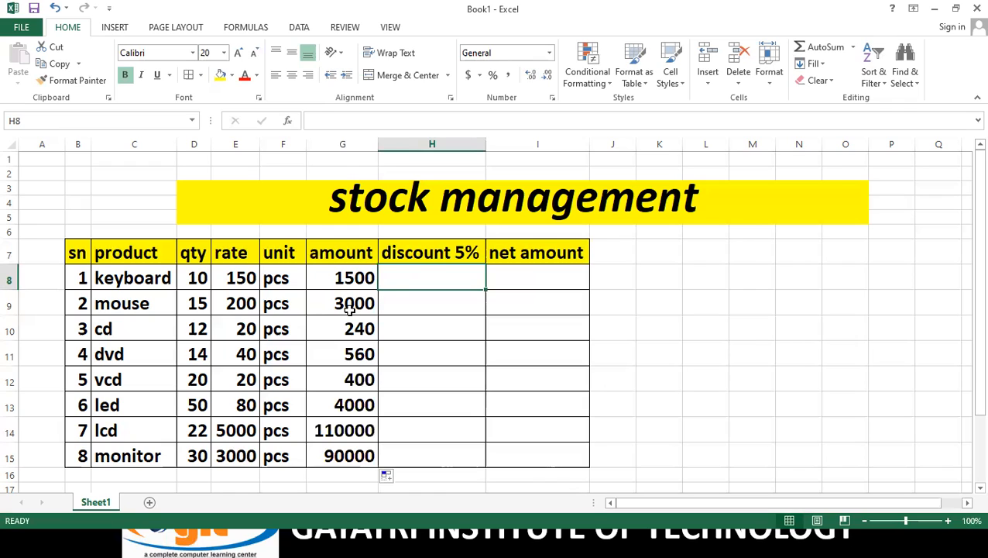
{"action": "left_click", "coordinate": [434, 250]}
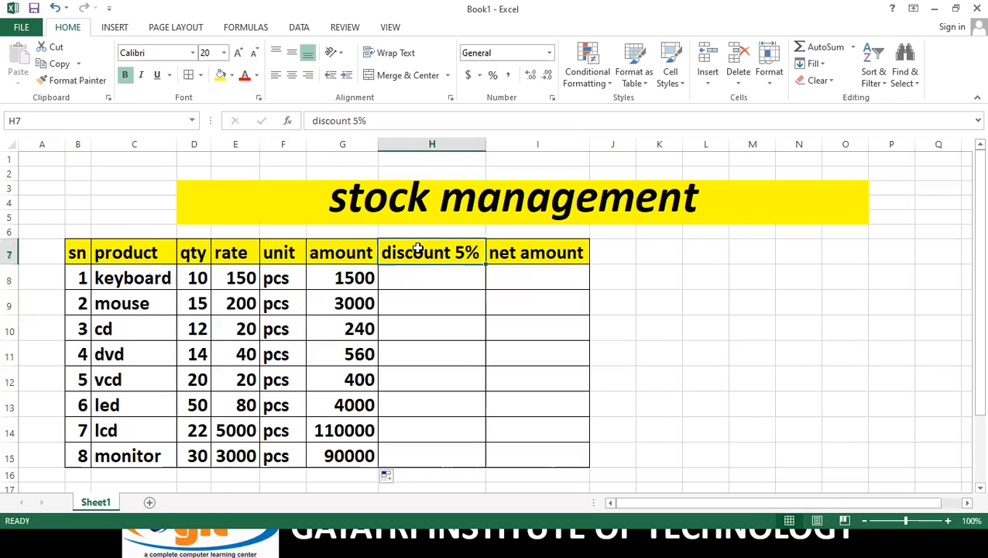
- Calculate the keyboard's discount in H8 with =G8*5% and fill the formula down to H15
{"action": "left_click", "coordinate": [451, 273]}
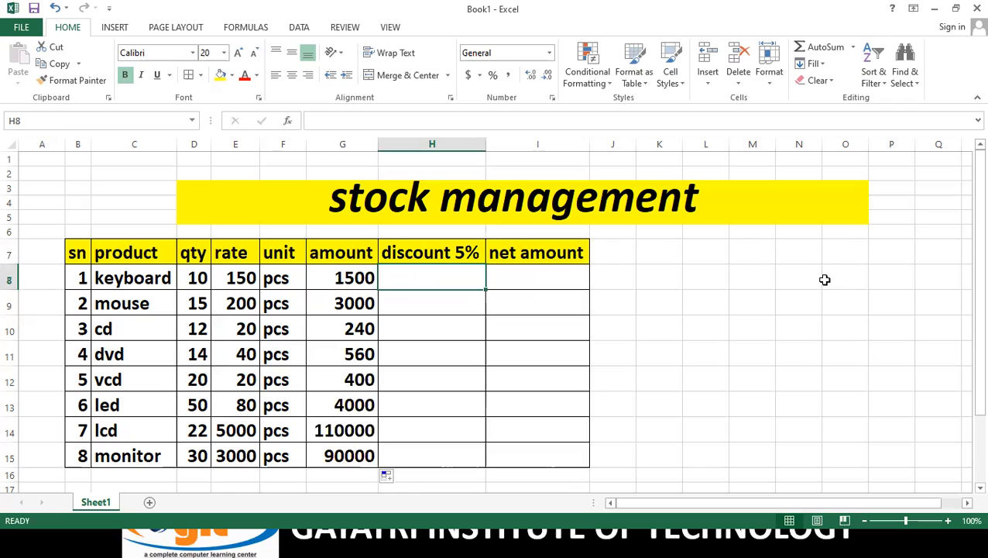
{"action": "type", "text": "="}
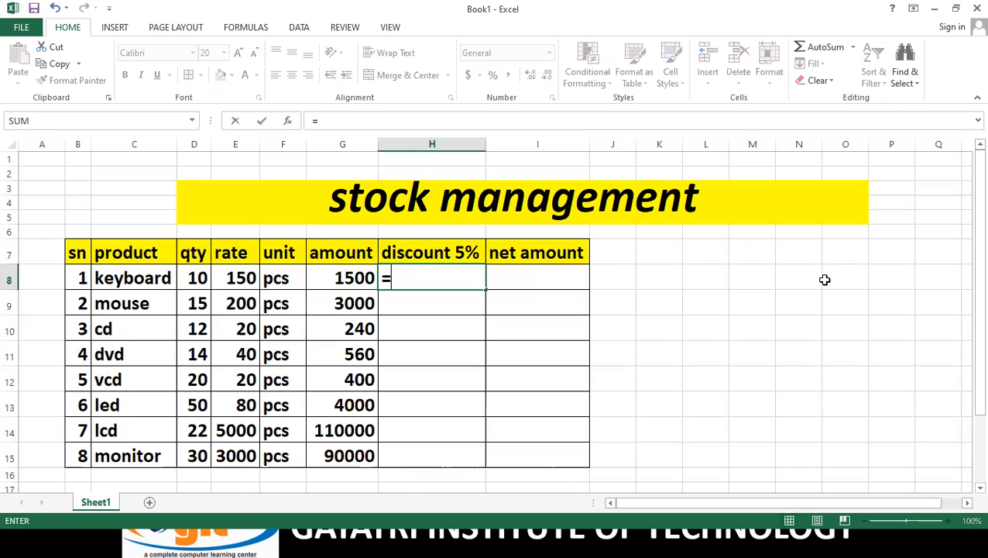
{"action": "left_click", "coordinate": [357, 276]}
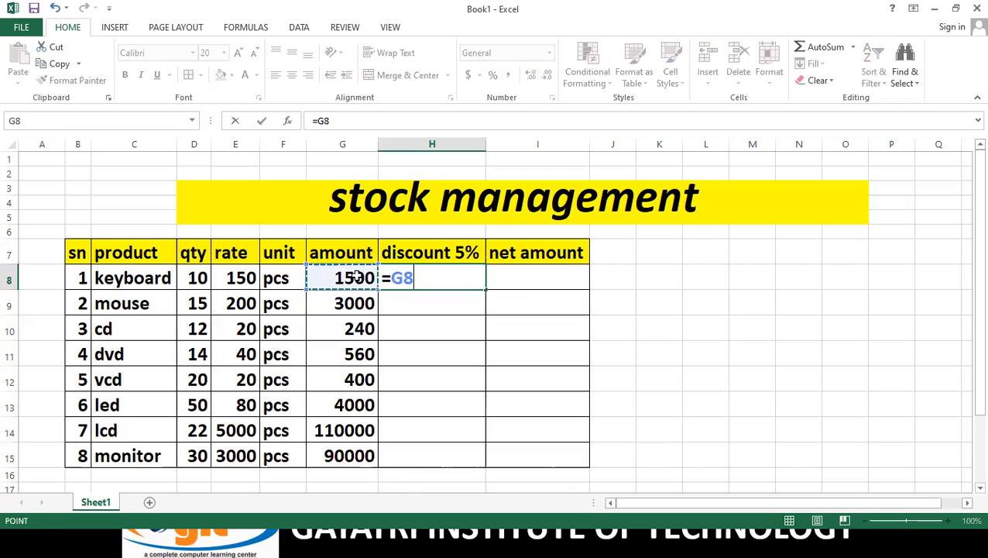
{"action": "type", "text": "*5"}
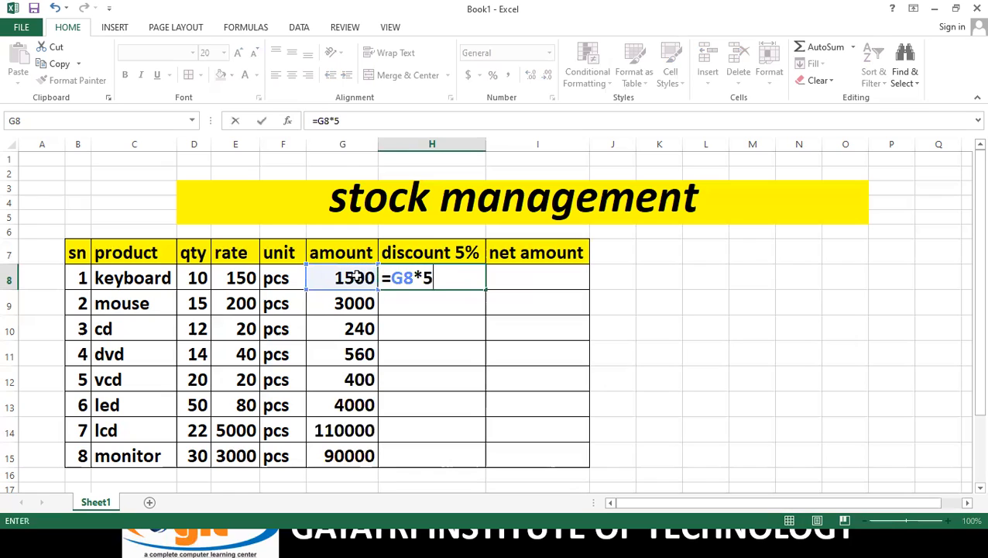
{"action": "type", "text": "%"}
{"action": "key", "text": "Return"}
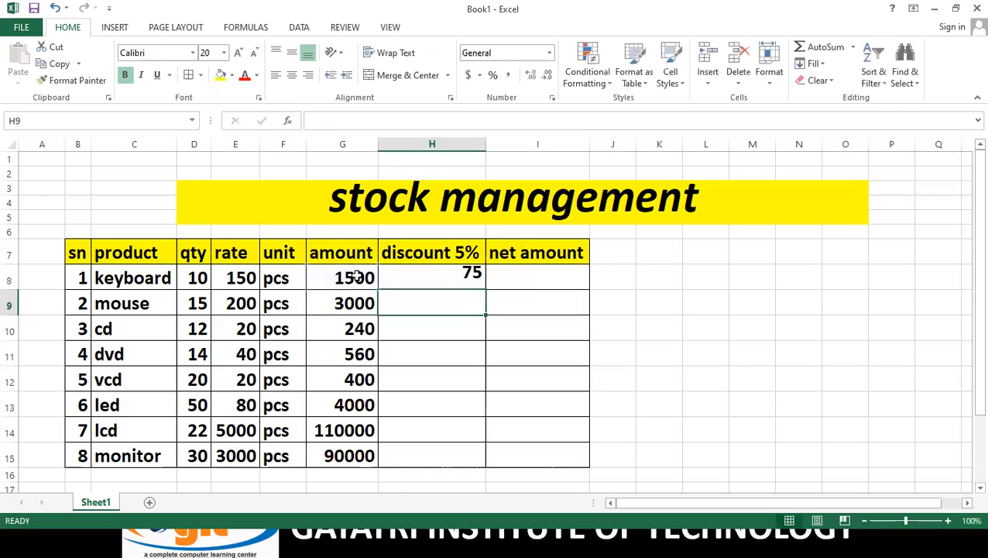
{"action": "left_click", "coordinate": [434, 278]}
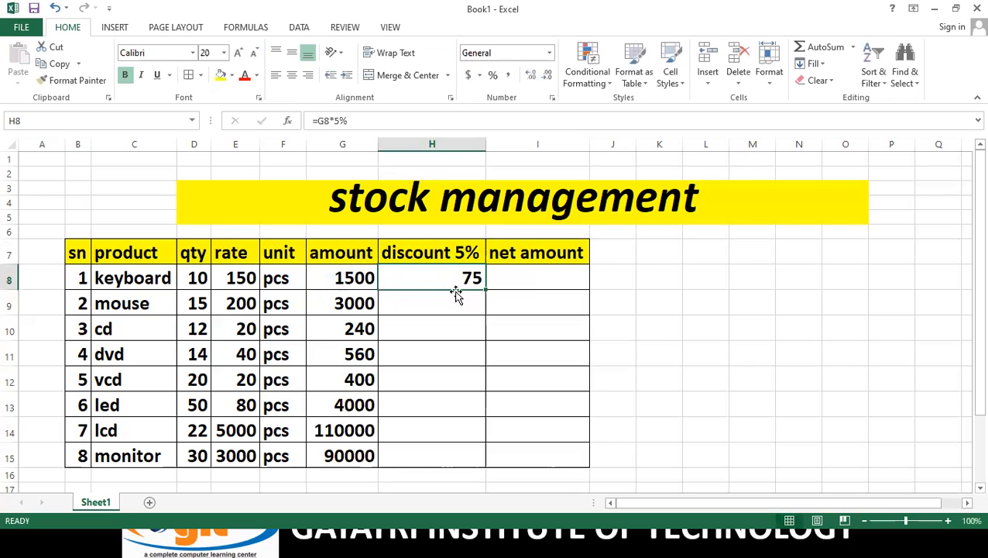
{"action": "left_click_drag", "start_coordinate": [486, 288], "coordinate": [477, 471]}
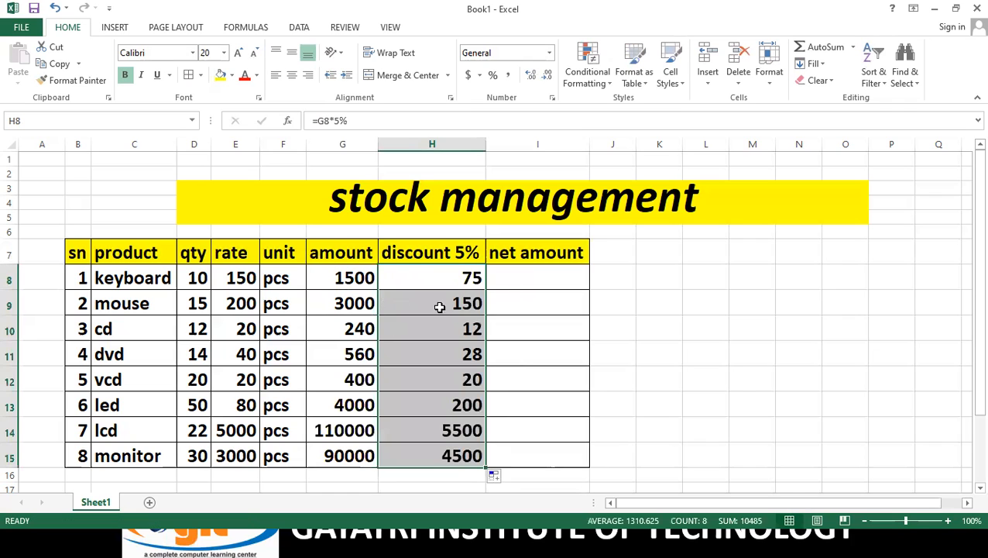
{"action": "left_click_drag", "start_coordinate": [345, 327], "coordinate": [443, 338]}
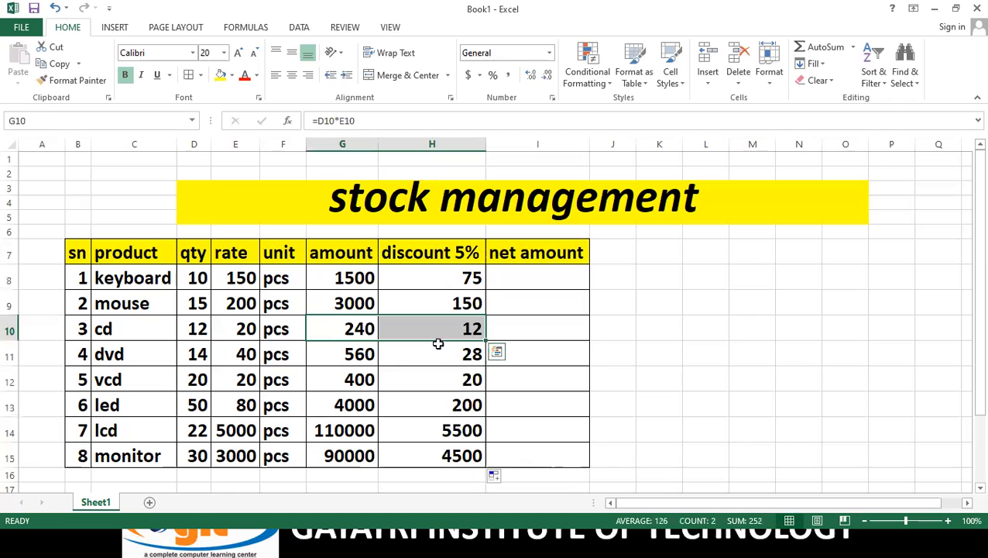
{"action": "left_click_drag", "start_coordinate": [337, 357], "coordinate": [478, 354]}
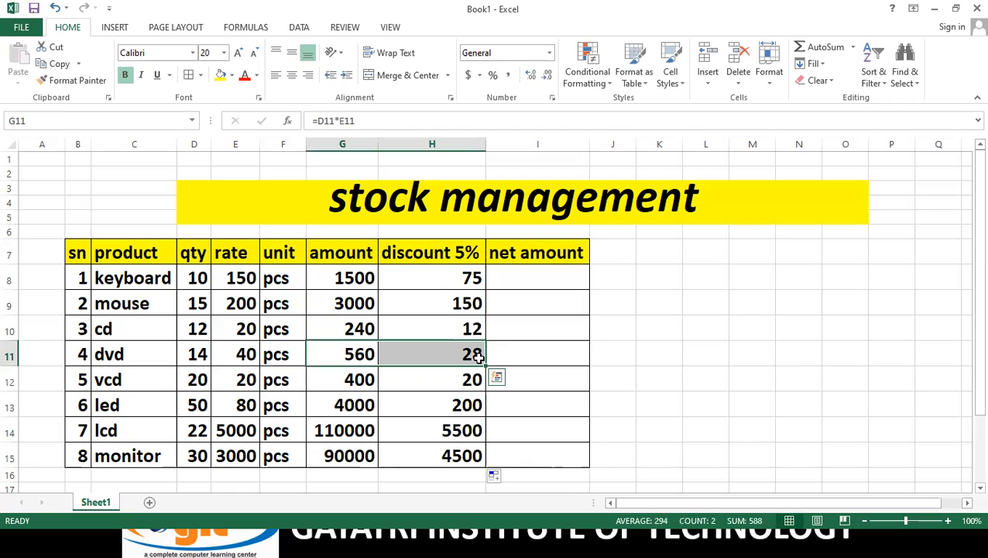
- Calculate the keyboard's net amount in I8 with =G8-H8, fill the formula down to I15 and check the mouse and cd rows
{"action": "left_click", "coordinate": [541, 276]}
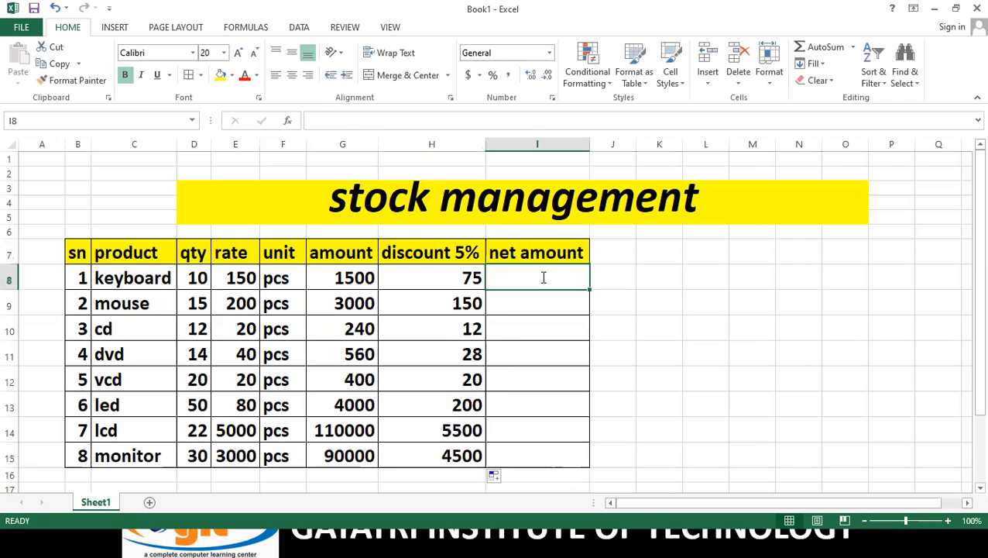
{"action": "type", "text": "="}
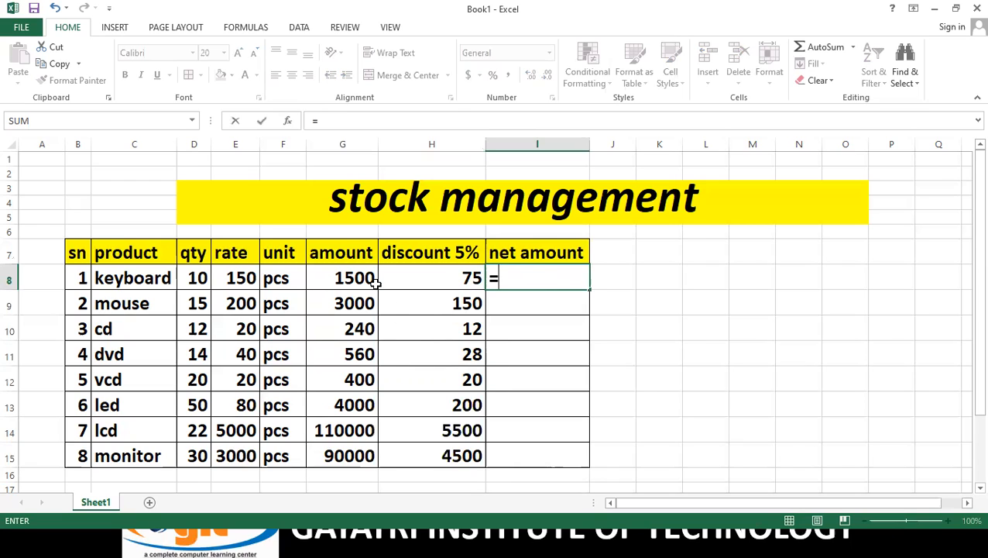
{"action": "left_click", "coordinate": [344, 273]}
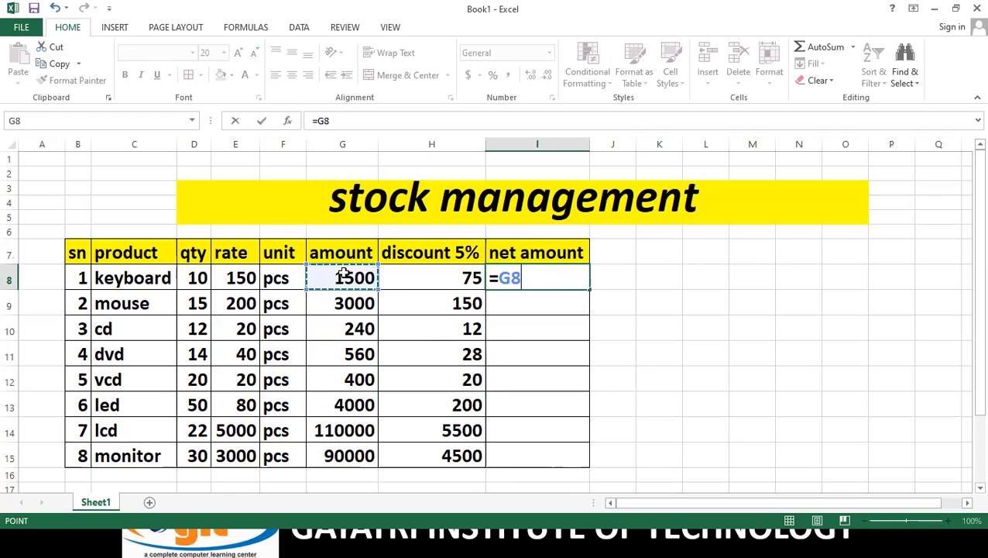
{"action": "type", "text": "-"}
{"action": "left_click", "coordinate": [424, 276]}
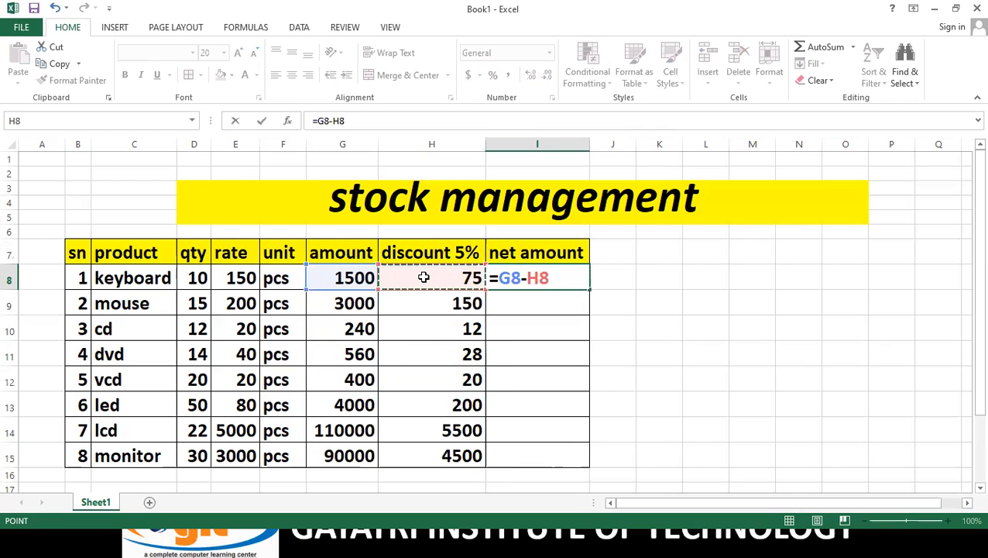
{"action": "key", "text": "Return"}
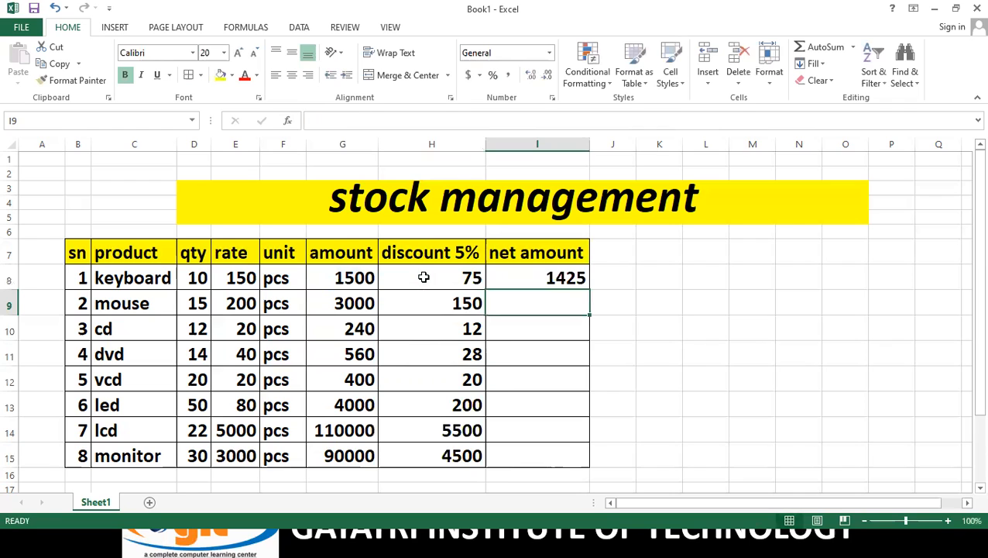
{"action": "left_click", "coordinate": [327, 279]}
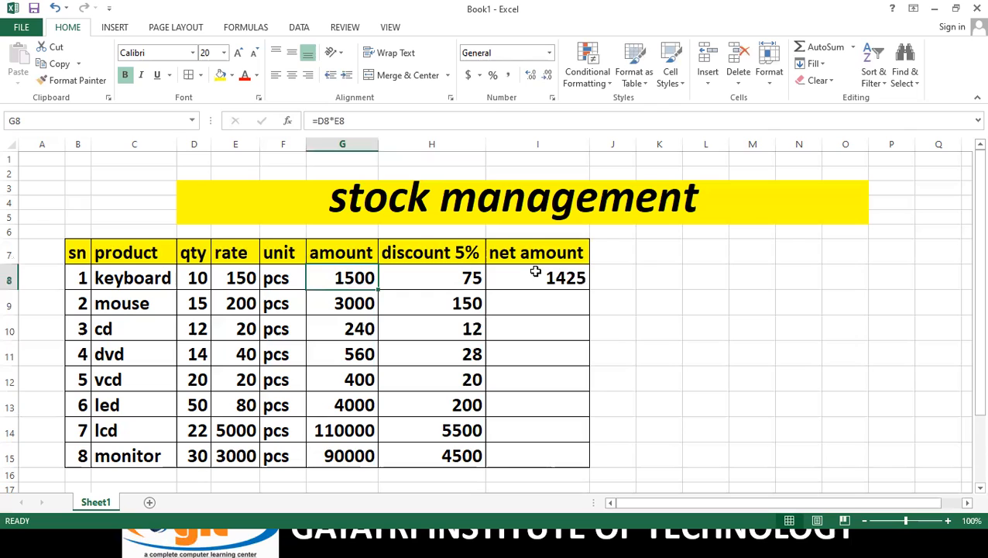
{"action": "left_click", "coordinate": [539, 275]}
{"action": "left_click_drag", "start_coordinate": [590, 289], "coordinate": [589, 465]}
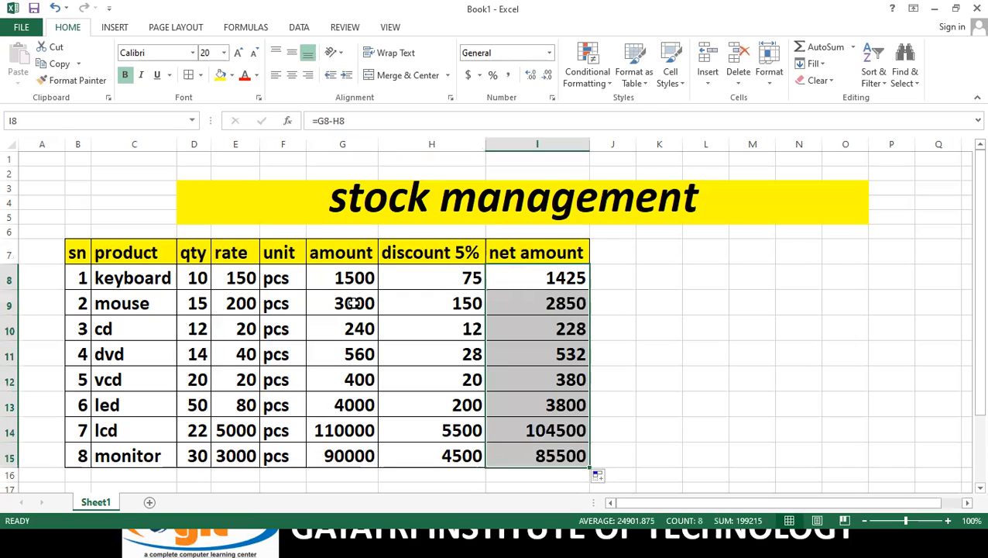
{"action": "left_click", "coordinate": [557, 307]}
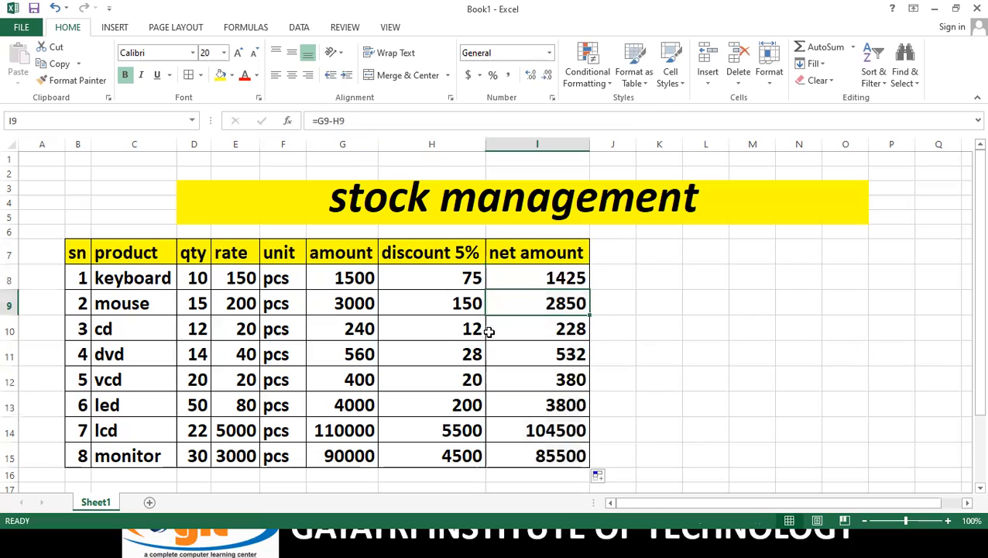
{"action": "left_click_drag", "start_coordinate": [348, 328], "coordinate": [439, 331]}
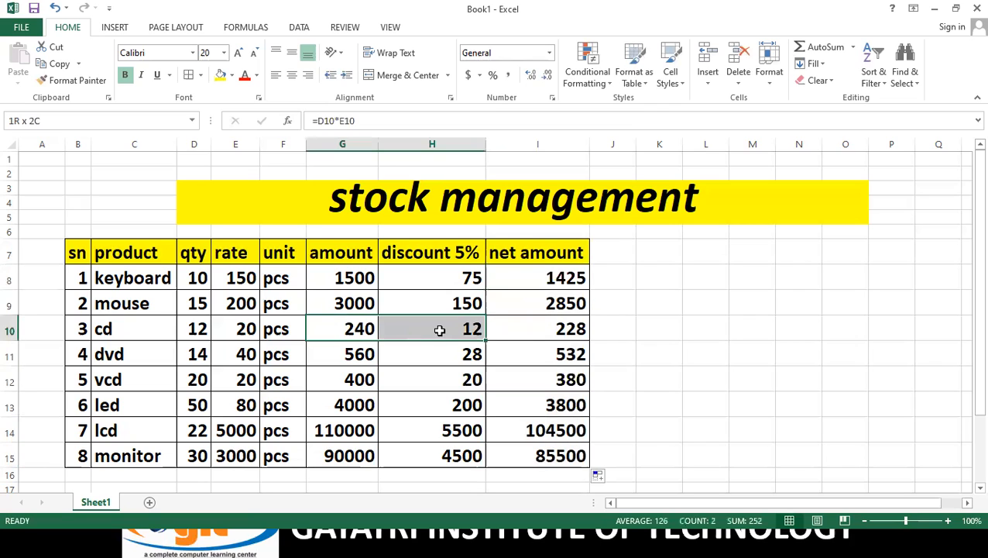
{"action": "left_click", "coordinate": [539, 329]}
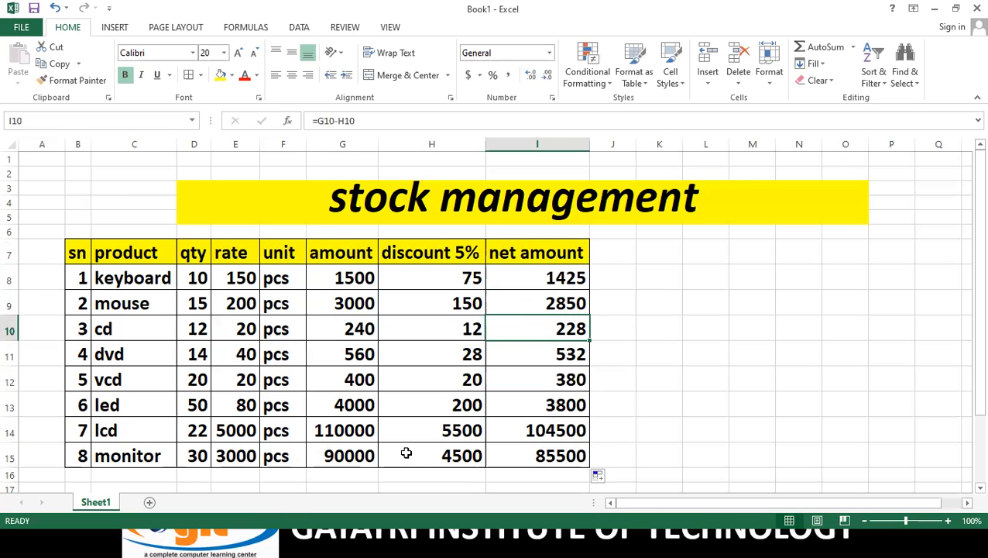
- Switch to a new Notepad window and arrange it side by side with the Excel workbook, Excel on the left half
{"action": "key", "text": "super+Left"}
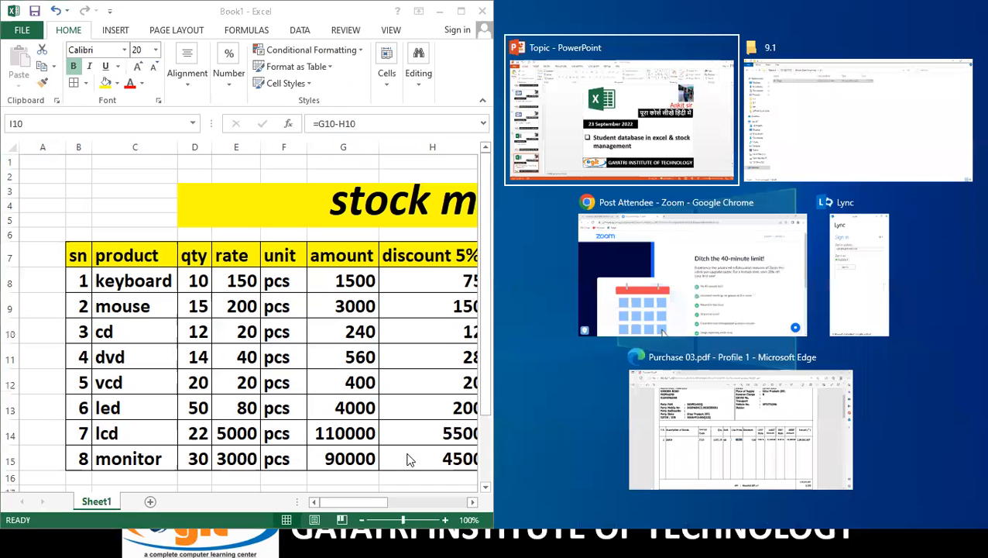
{"action": "key", "text": "Return"}
{"action": "key", "text": "super+r"}
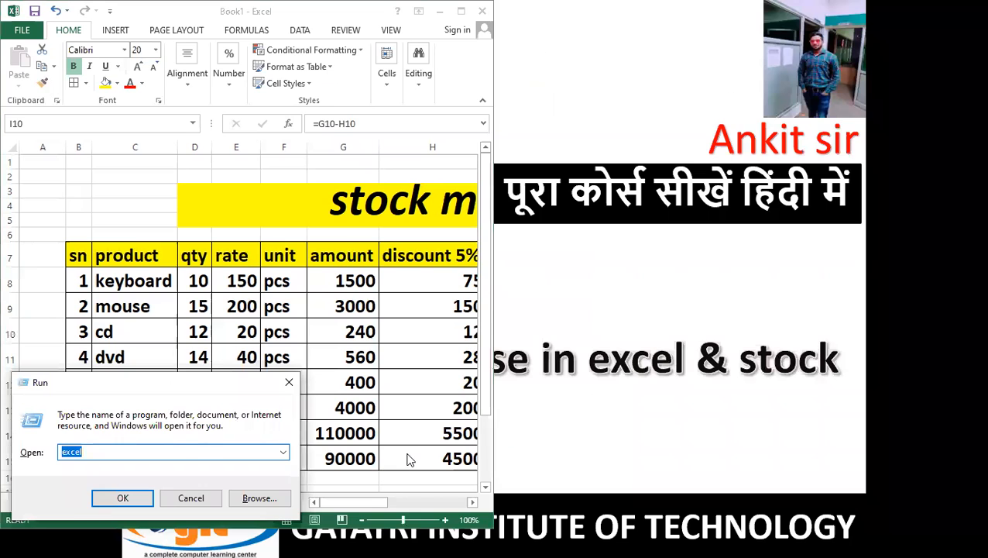
{"action": "type", "text": "note"}
{"action": "key", "text": "Down"}
{"action": "key", "text": "Return"}
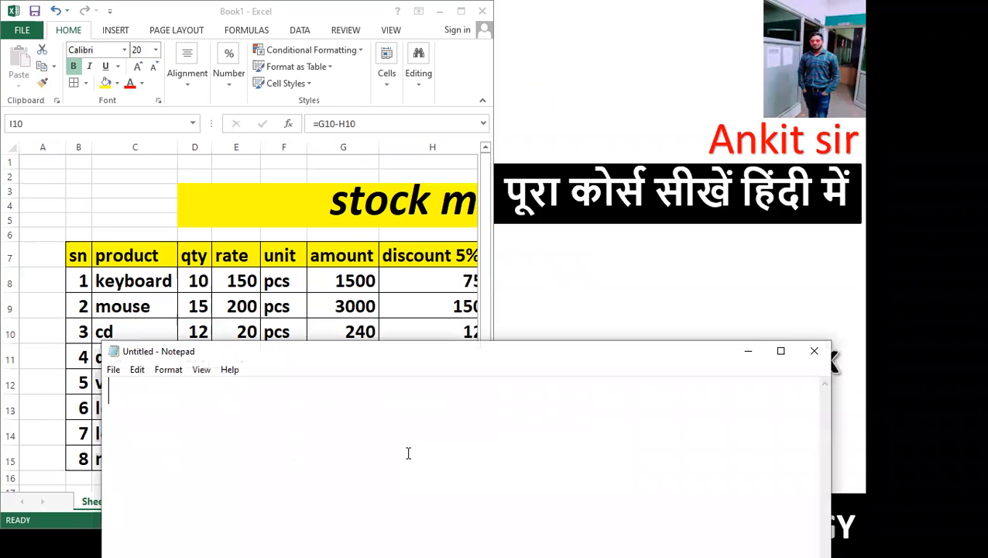
{"action": "key", "text": "super+Right"}
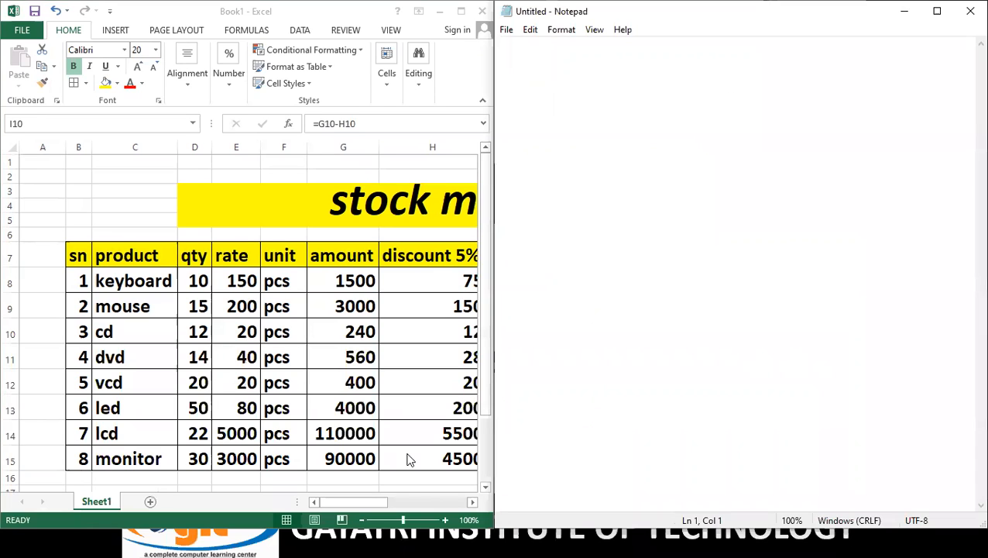
{"action": "type", "text": "amount"}
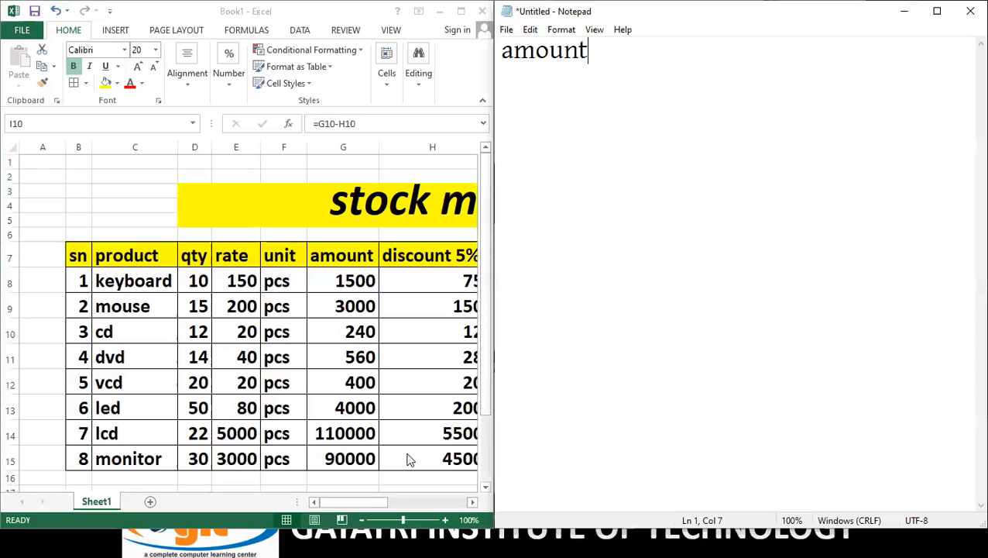
{"action": "type", "text": "---"}
{"action": "key", "text": "BackSpace"}
{"action": "key", "text": "BackSpace"}
{"action": "key", "text": "BackSpace"}
{"action": "key", "text": "BackSpace"}
{"action": "key", "text": "BackSpace"}
{"action": "key", "text": "BackSpace"}
{"action": "key", "text": "BackSpace"}
{"action": "key", "text": "BackSpace"}
{"action": "key", "text": "BackSpace"}
- Write the heading "formula-" in the note and, on the line below it, "amount-- =qty*rate"
{"action": "type", "text": "formula-"}
{"action": "key", "text": "Return"}
{"action": "type", "text": "amou"}
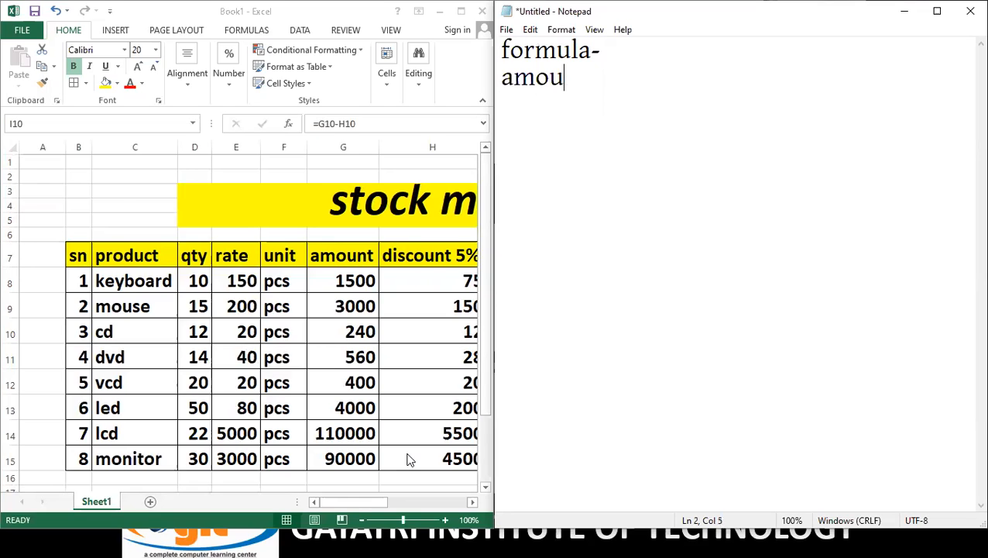
{"action": "type", "text": "nt--  =qty"}
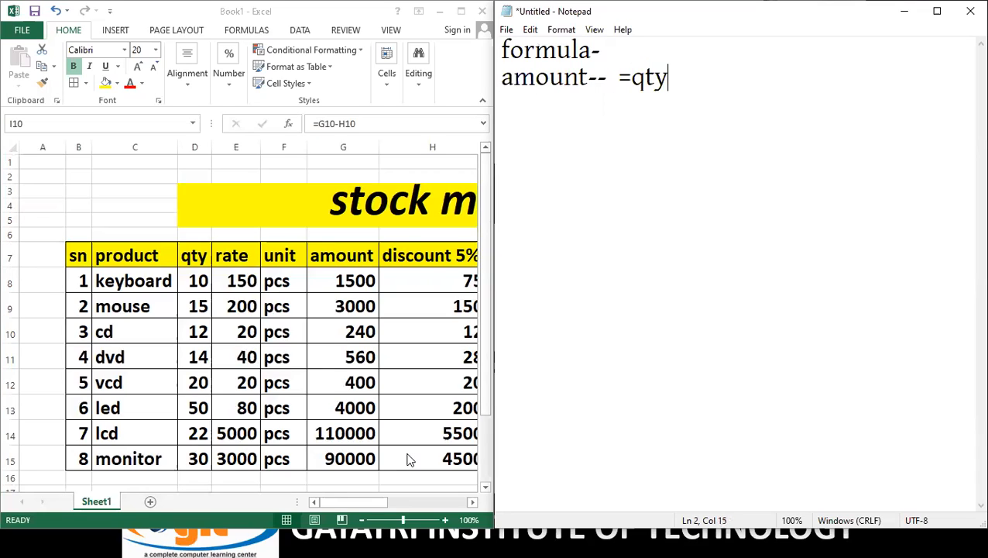
{"action": "type", "text": "*rate"}
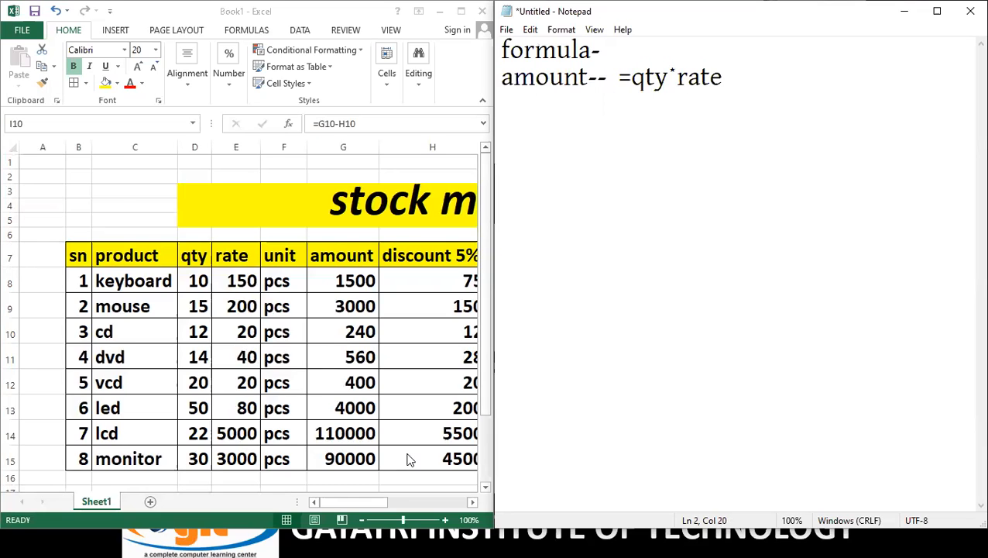
- Add the lines "discount--- amount*5%" and "net amount-- amount-discount" below the amount formula in the note
{"action": "key", "text": "Return"}
{"action": "type", "text": "iscount"}
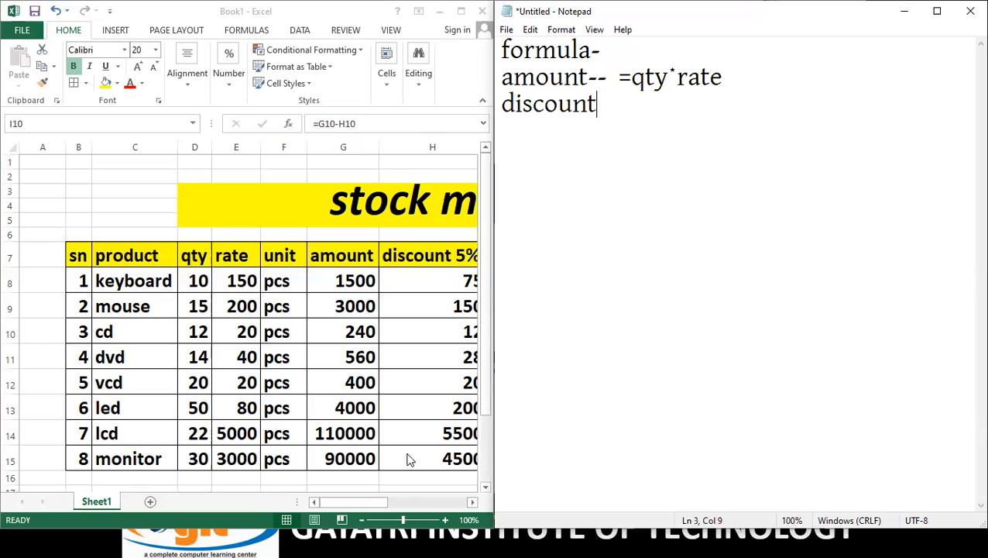
{"action": "type", "text": "--- amount"}
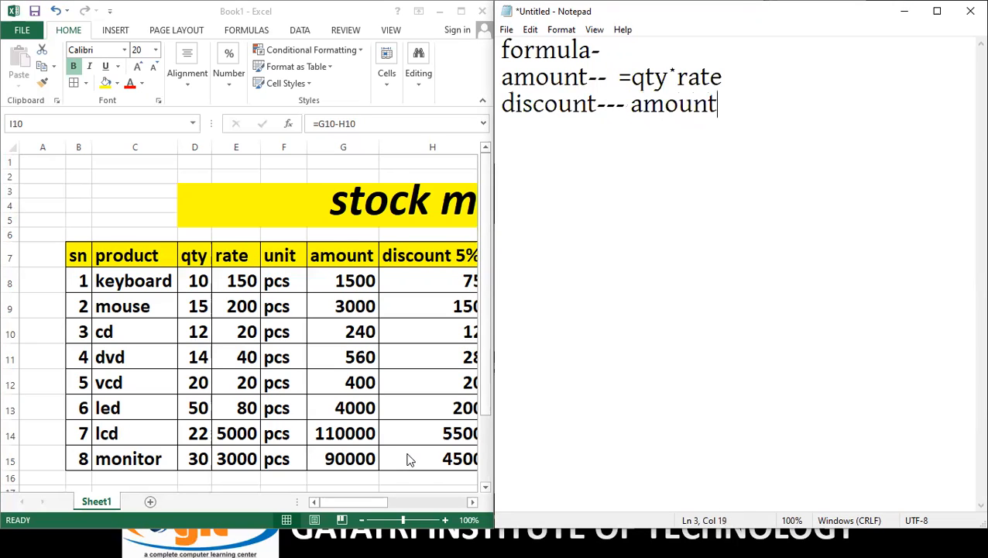
{"action": "type", "text": "*"}
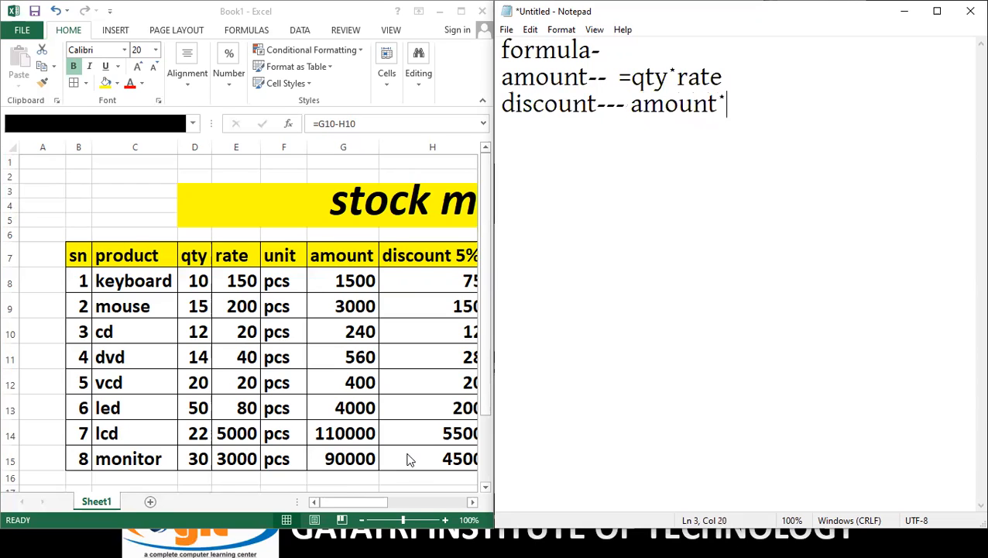
{"action": "type", "text": "5%"}
{"action": "key", "text": "Return"}
{"action": "type", "text": "net amount-- amount"}
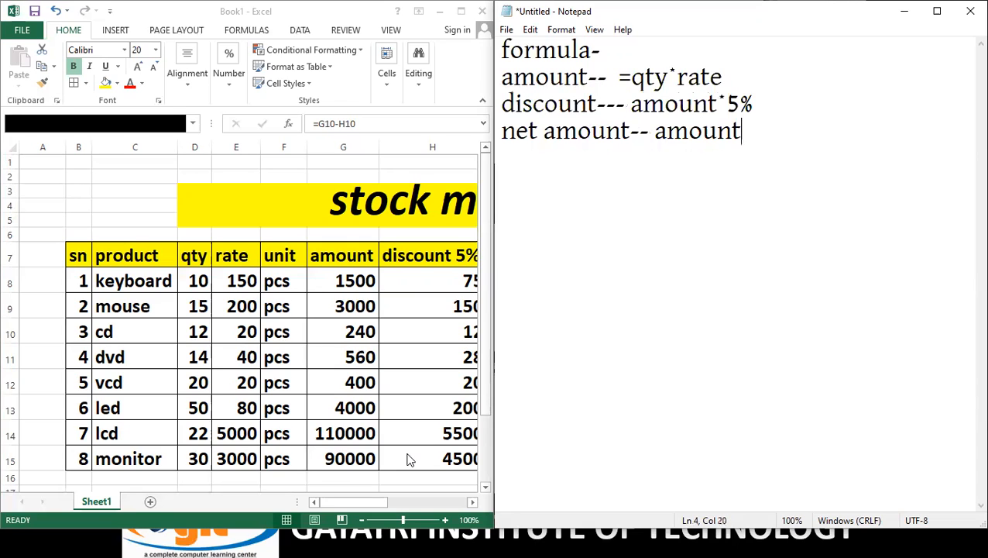
{"action": "type", "text": "-discount"}
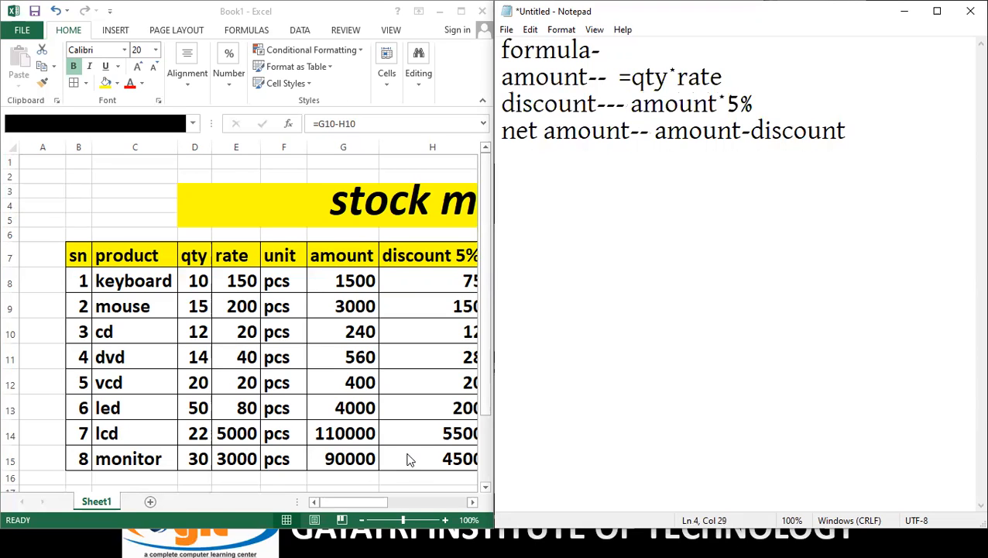
- Insert an equals sign before the formulas on the net amount and discount lines of the note
{"action": "key", "text": "Left"}
{"action": "key", "text": "Left"}
{"action": "key", "text": "Left"}
{"action": "key", "text": "Left"}
{"action": "key", "text": "Left"}
{"action": "key", "text": "Left"}
{"action": "key", "text": "Left"}
{"action": "key", "text": "Left"}
{"action": "key", "text": "Left"}
{"action": "key", "text": "Left"}
{"action": "key", "text": "Left"}
{"action": "key", "text": "Left"}
{"action": "key", "text": "Left"}
{"action": "type", "text": "="}
{"action": "key", "text": "Up"}
{"action": "key", "text": "Left"}
{"action": "key", "text": "Left"}
{"action": "type", "text": "="}
- Add extra spaces before the equals signs on the three formula lines and start a new line below them
{"action": "key", "text": "Left"}
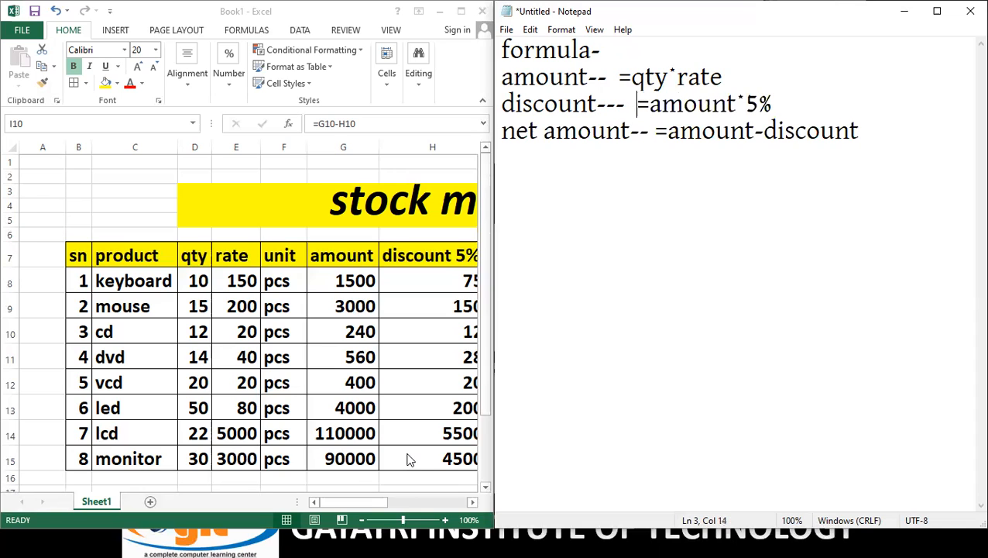
{"action": "key", "text": "Up"}
{"action": "key", "text": "Left"}
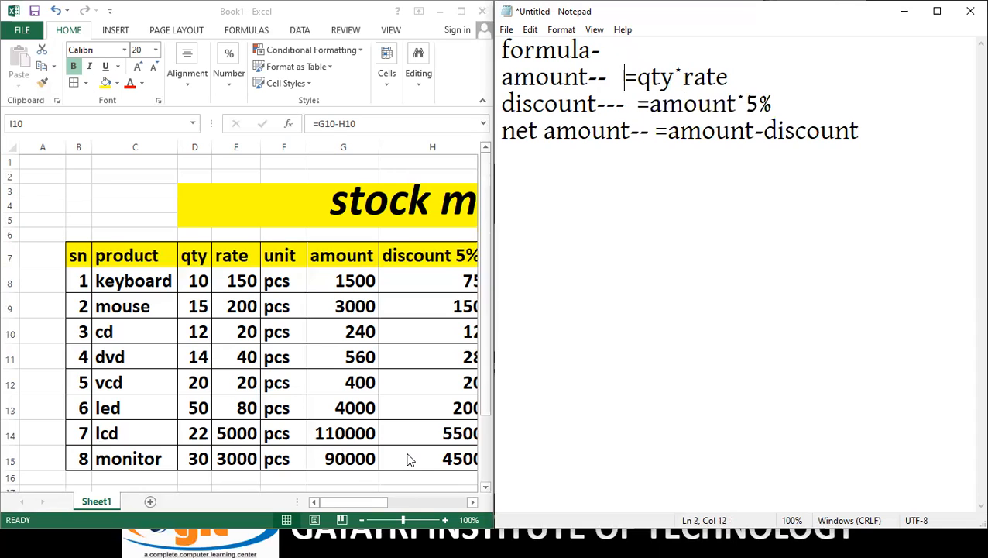
{"action": "key", "text": "Down"}
{"action": "key", "text": "Down"}
{"action": "key", "text": "Right"}
{"action": "key", "text": "Right"}
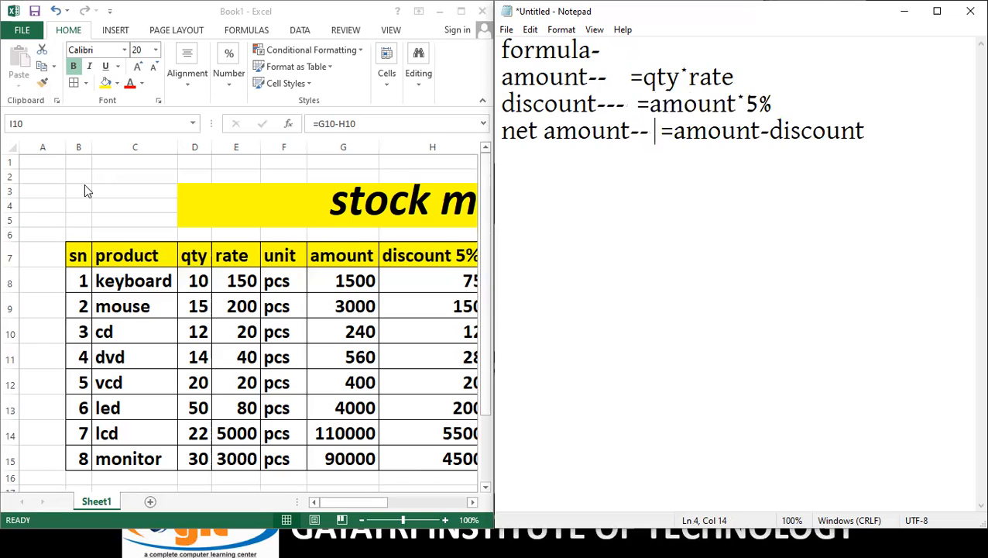
{"action": "left_click", "coordinate": [709, 234]}
{"action": "left_click", "coordinate": [932, 128]}
{"action": "key", "text": "Return"}
- Switch to the Excel workbook and clear the amount, discount and net amount values in G8:I15
{"action": "left_click", "coordinate": [308, 289]}
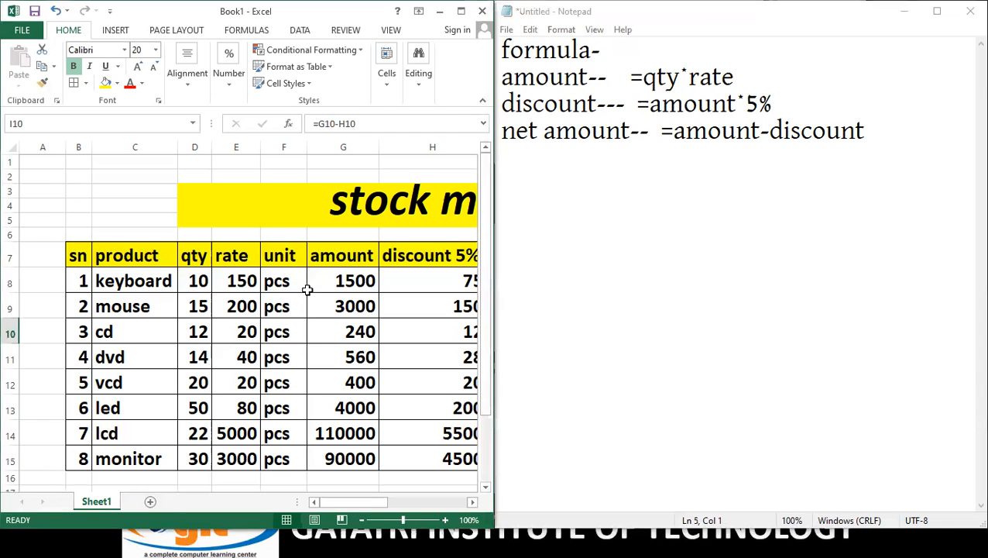
{"action": "left_click_drag", "start_coordinate": [345, 281], "coordinate": [321, 458]}
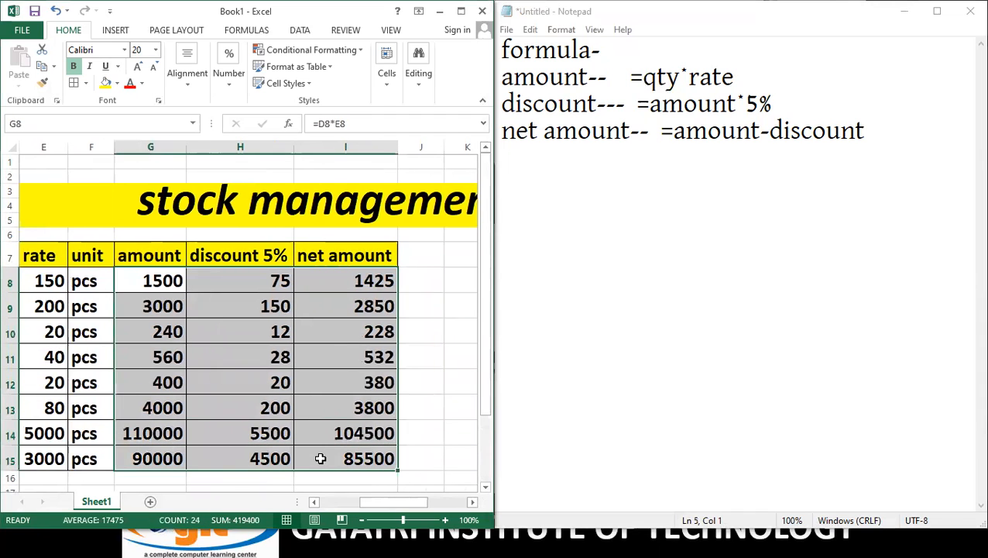
{"action": "key", "text": "Delete"}
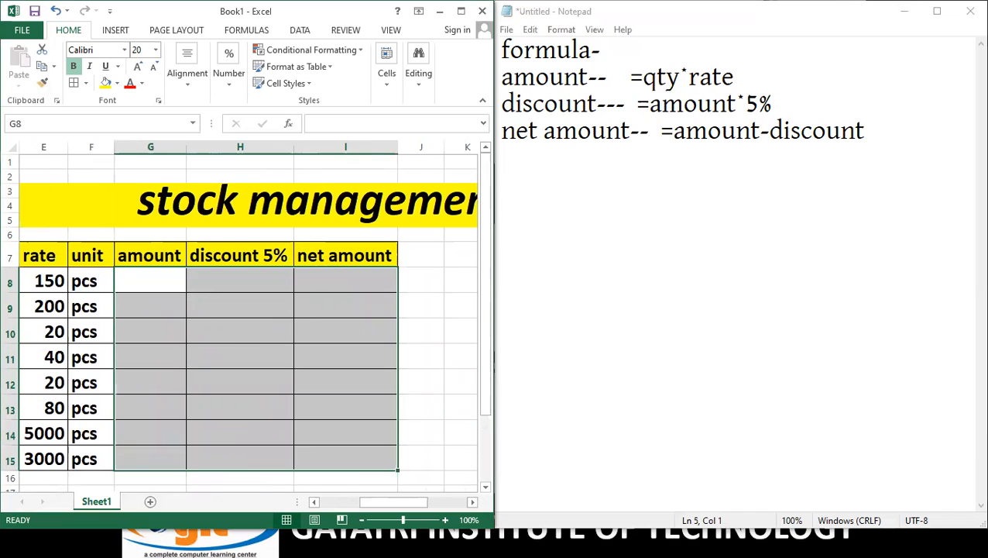
- Calculate the keyboard's amount in G8 from its quantity and rate with =D8*E8 and fill the formula down to G15
{"action": "left_click", "coordinate": [313, 502]}
{"action": "left_click", "coordinate": [313, 502]}
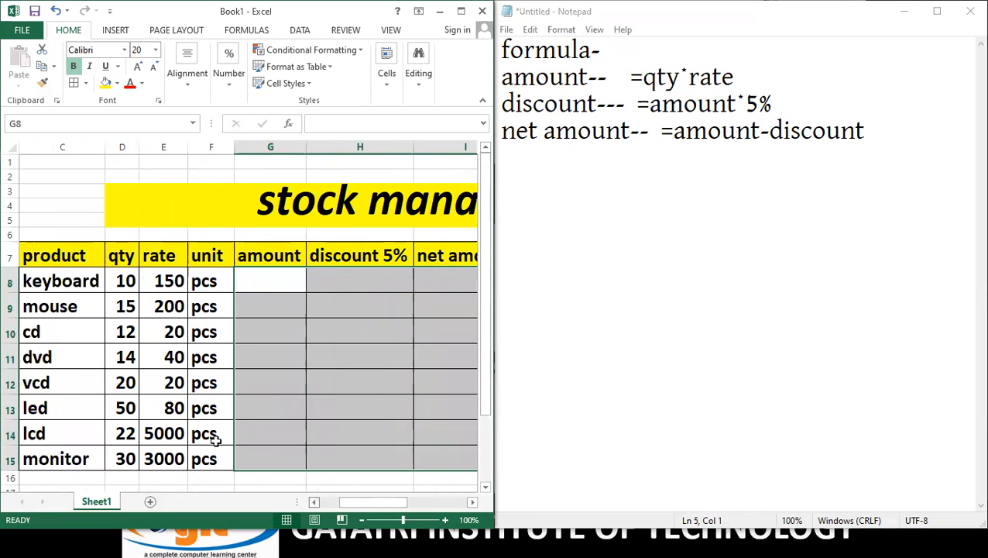
{"action": "left_click", "coordinate": [251, 270]}
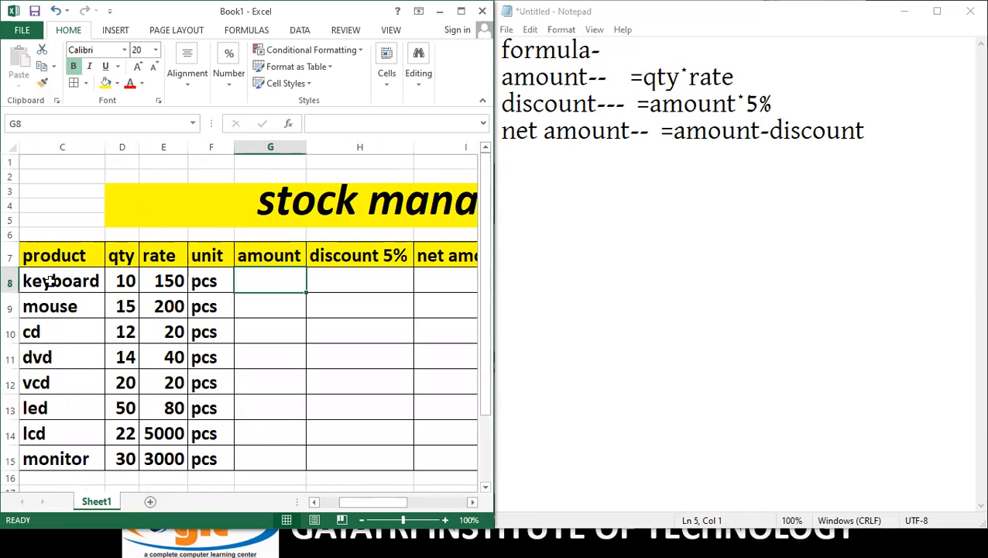
{"action": "left_click", "coordinate": [126, 279]}
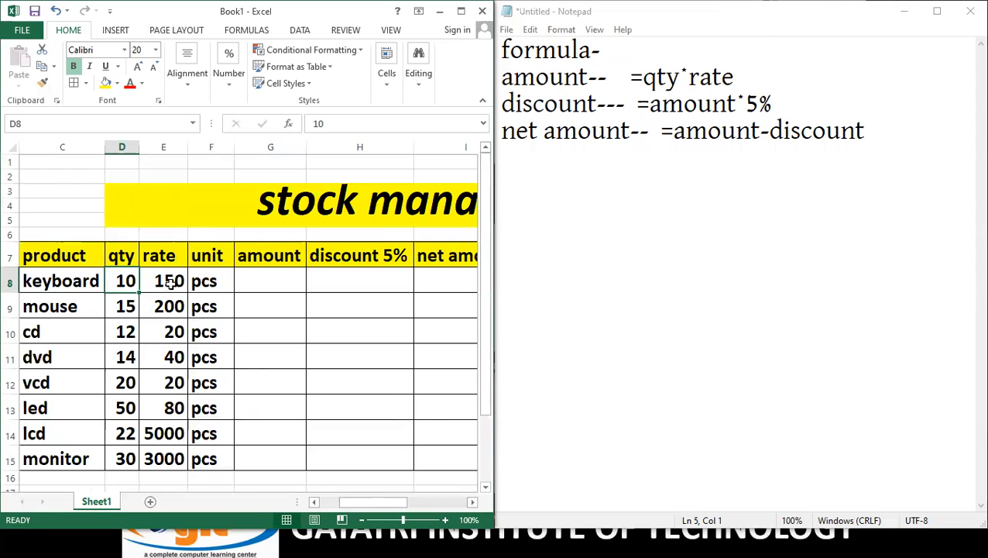
{"action": "left_click", "coordinate": [171, 282]}
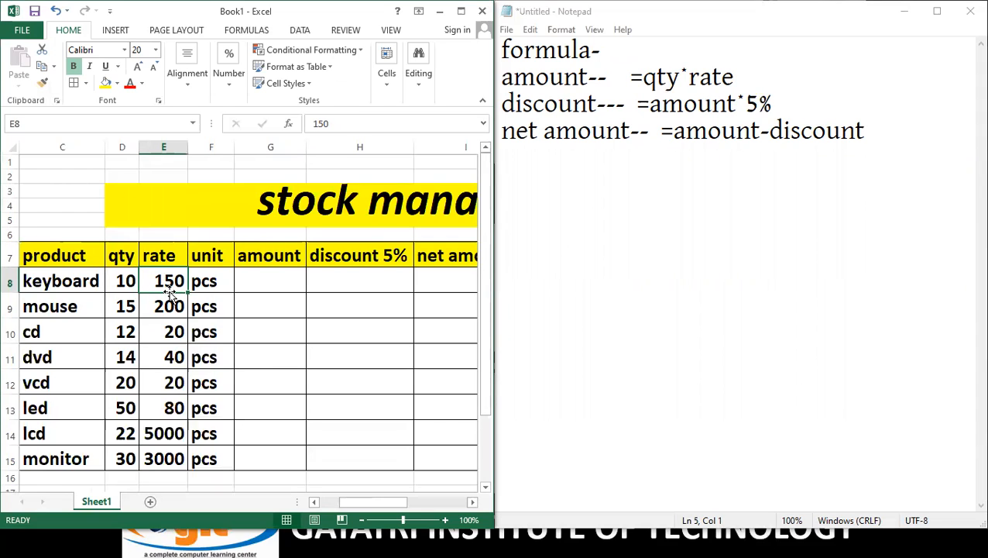
{"action": "left_click", "coordinate": [256, 286]}
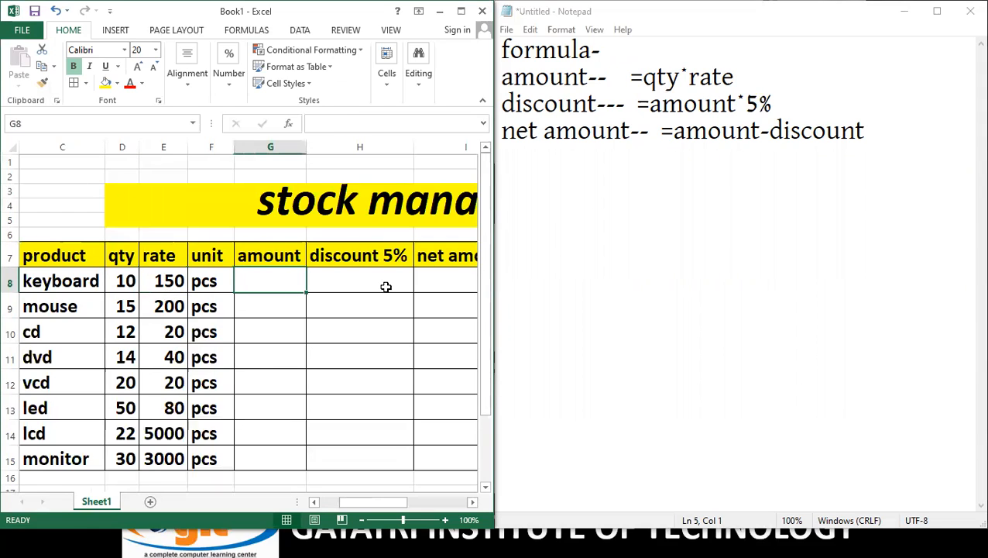
{"action": "type", "text": "="}
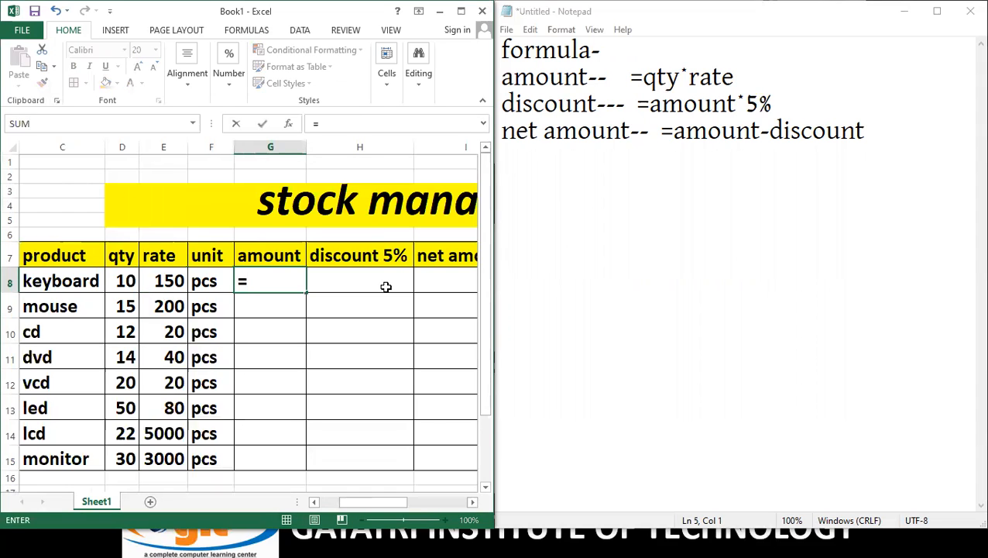
{"action": "left_click", "coordinate": [116, 280]}
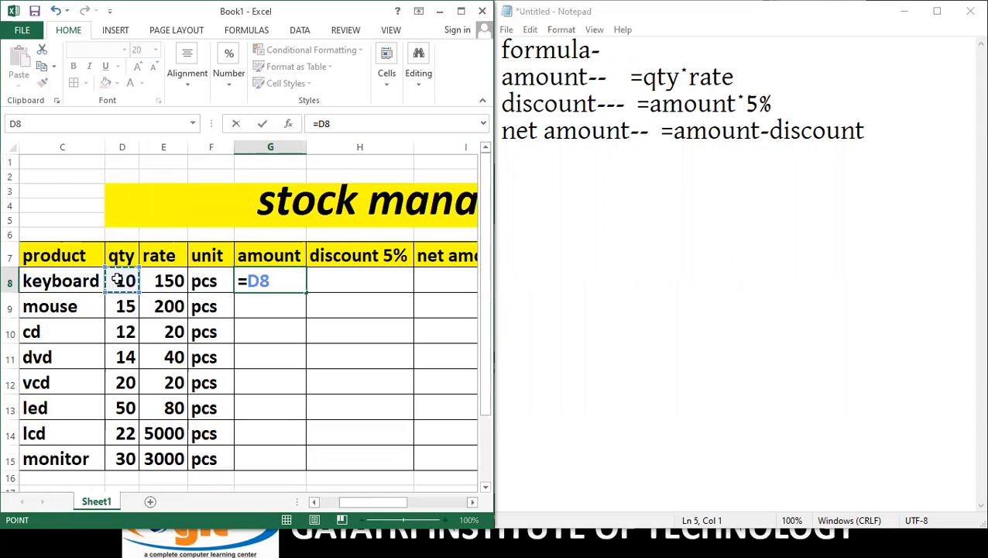
{"action": "type", "text": "*"}
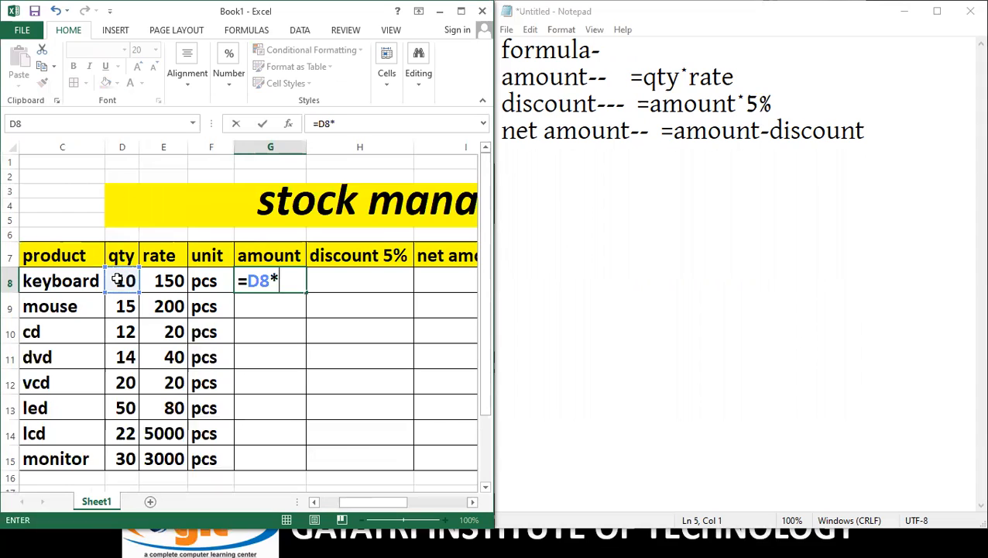
{"action": "left_click", "coordinate": [158, 280]}
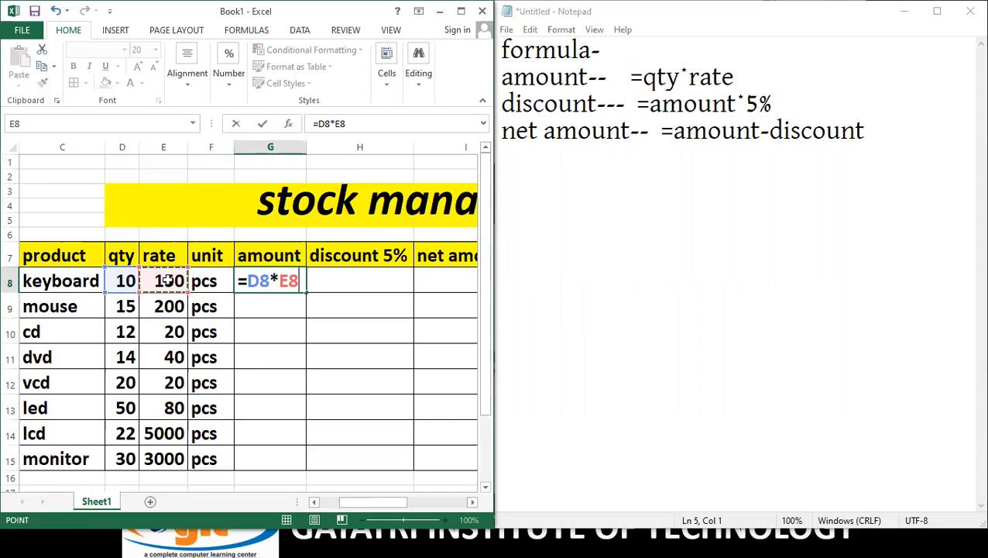
{"action": "key", "text": "Return"}
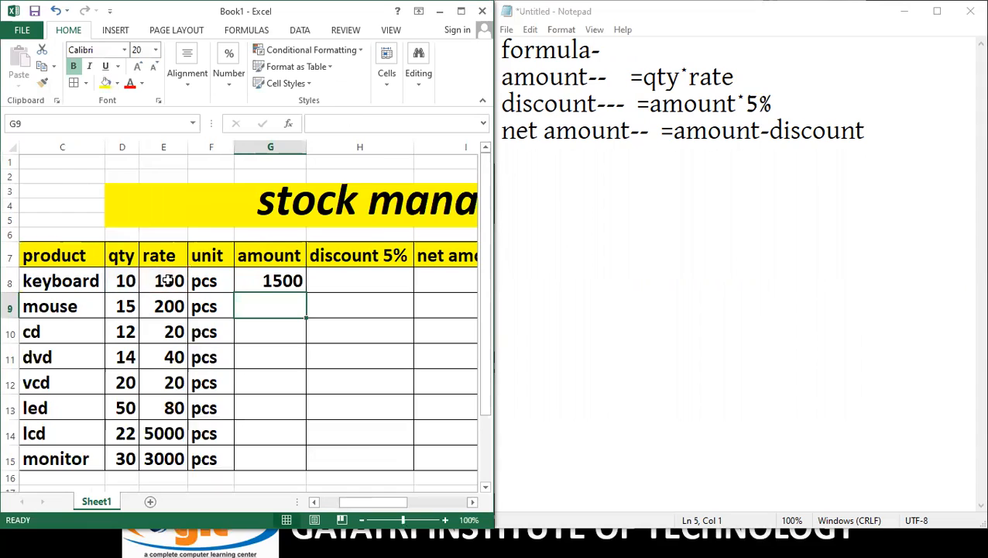
{"action": "left_click", "coordinate": [271, 279]}
{"action": "left_click_drag", "start_coordinate": [305, 292], "coordinate": [301, 466]}
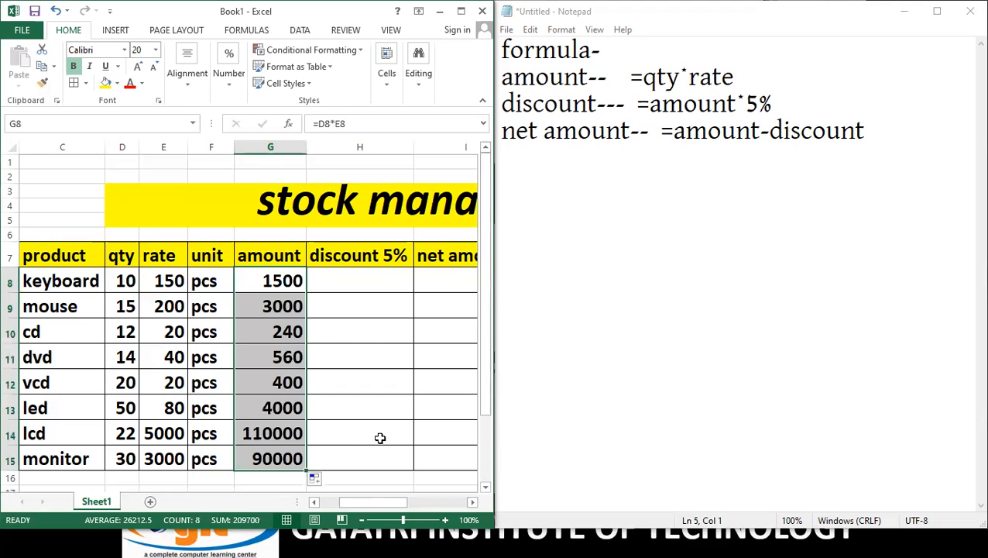
- Highlight the discount formula =amount*5% in the note and begin a formula in H8 of the workbook
{"action": "left_click", "coordinate": [367, 285]}
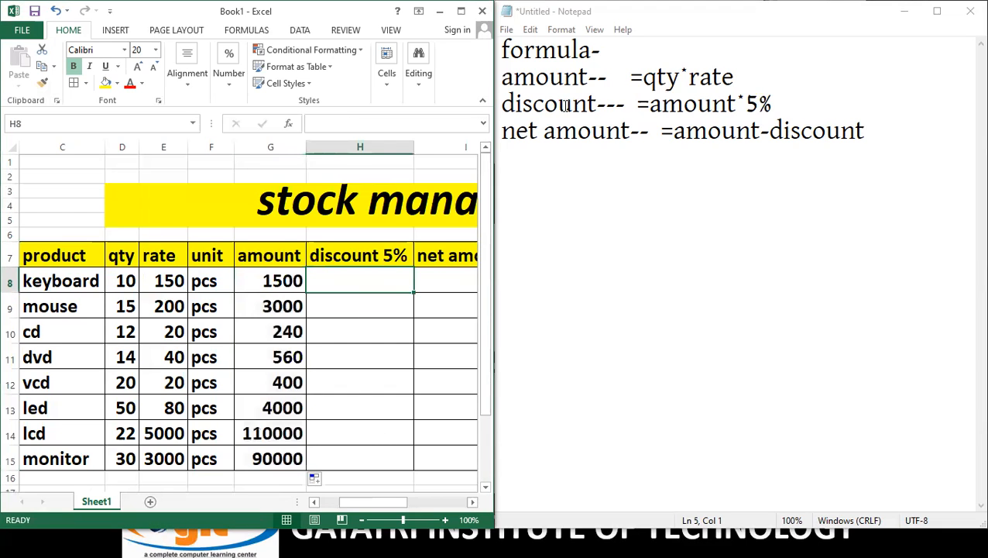
{"action": "left_click_drag", "start_coordinate": [524, 106], "coordinate": [772, 105]}
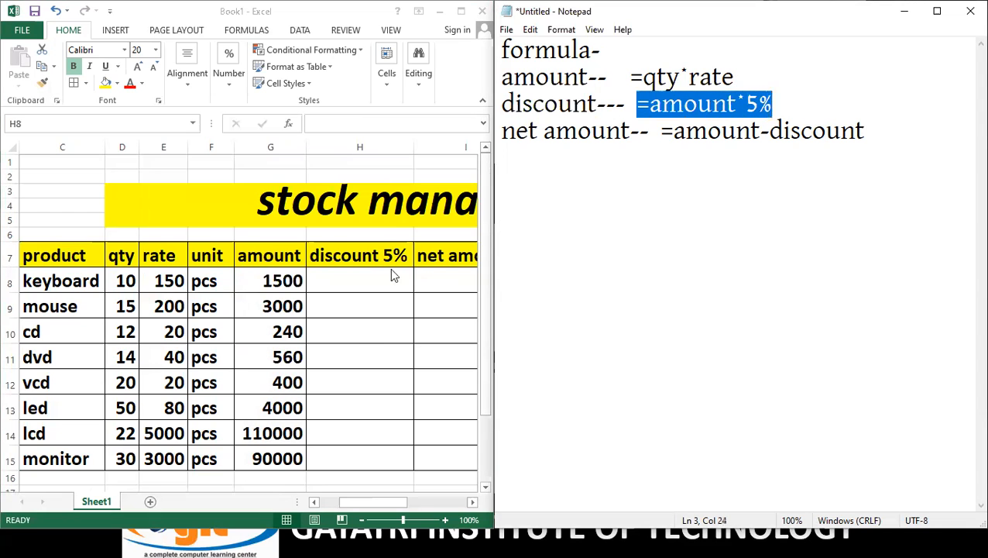
{"action": "left_click", "coordinate": [365, 278]}
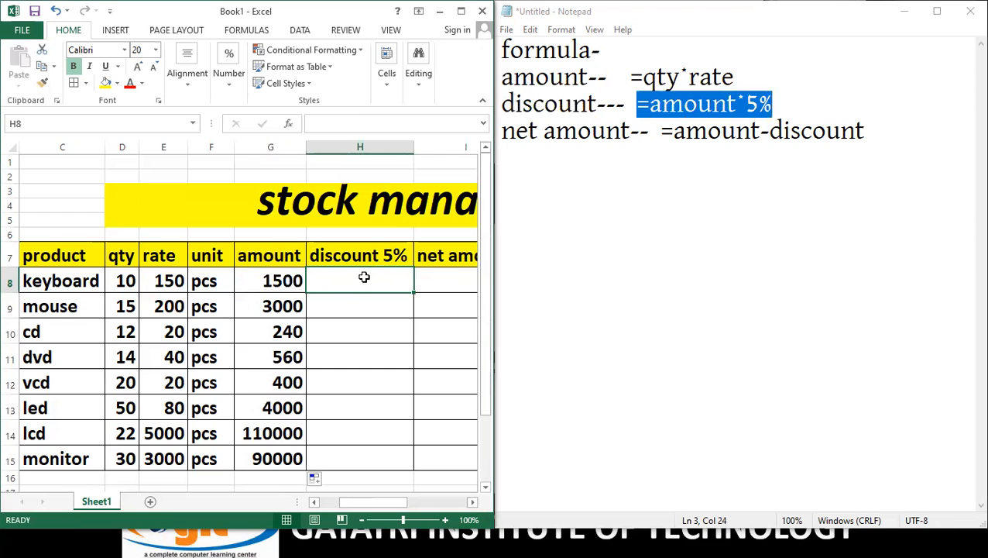
{"action": "type", "text": "="}
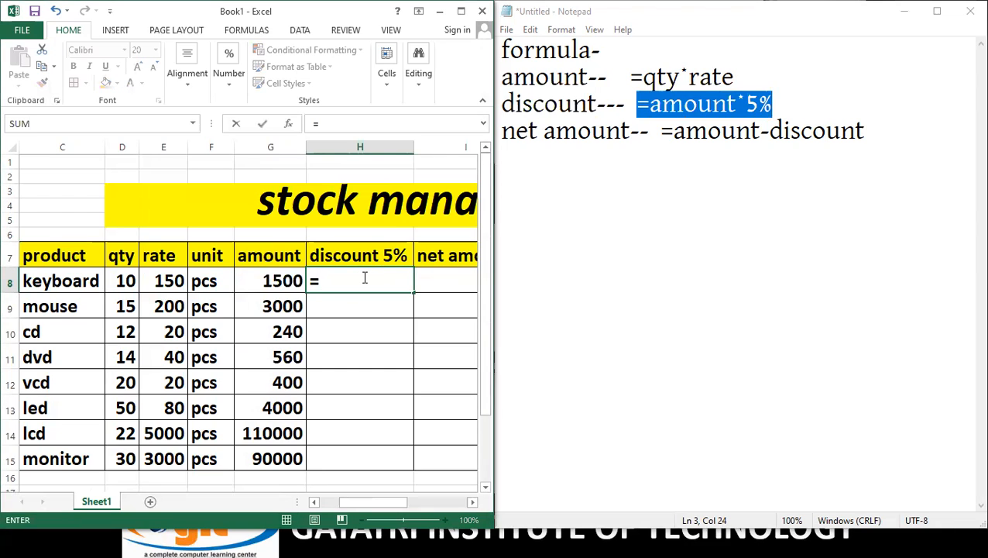
{"action": "type", "text": "amount"}
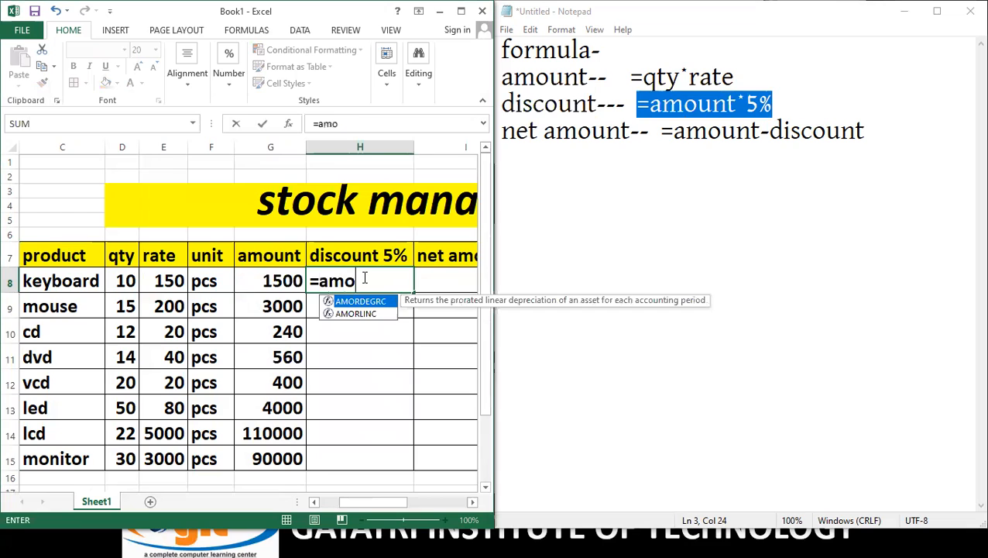
{"action": "key", "text": "BackSpace"}
{"action": "key", "text": "BackSpace"}
{"action": "key", "text": "BackSpace"}
{"action": "key", "text": "BackSpace"}
{"action": "key", "text": "BackSpace"}
{"action": "key", "text": "BackSpace"}
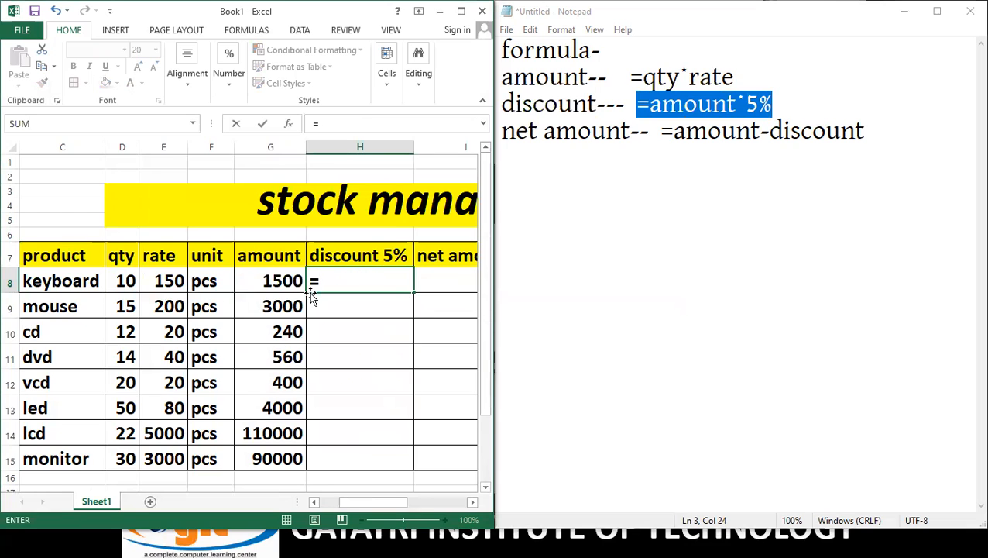
- Complete the keyboard's discount formula in H8 as =G8*5% and fill it down to H15
{"action": "left_click", "coordinate": [273, 280]}
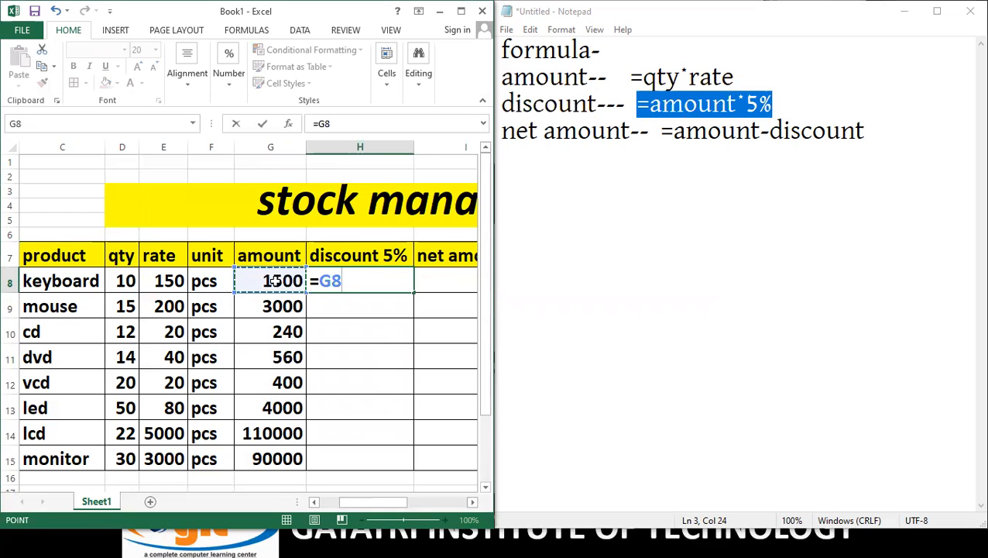
{"action": "type", "text": "*"}
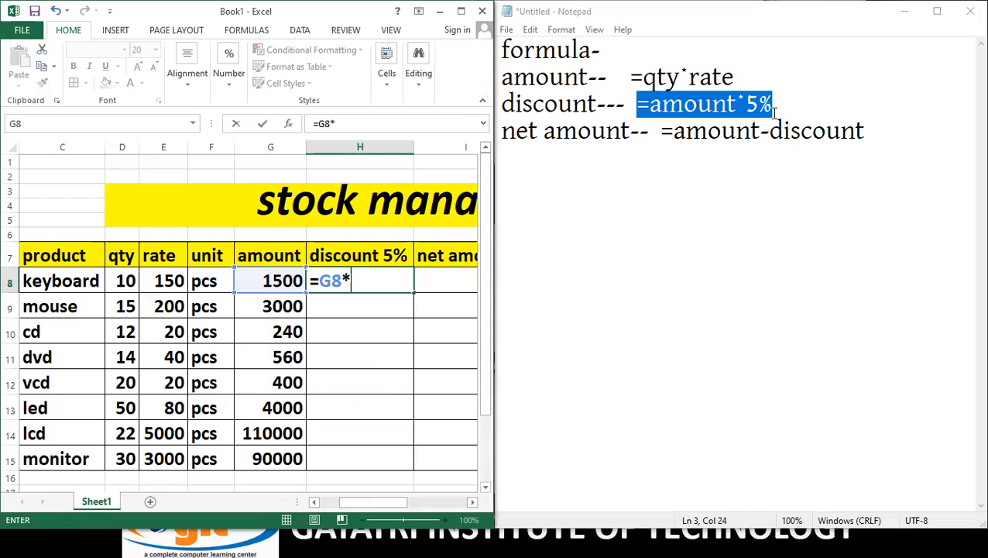
{"action": "type", "text": "5%"}
{"action": "key", "text": "Return"}
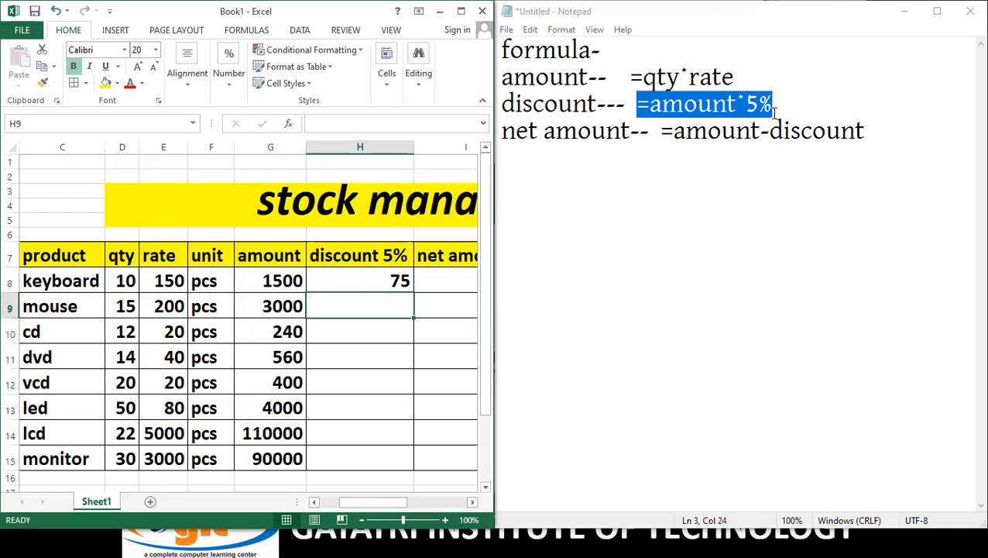
{"action": "left_click", "coordinate": [358, 284]}
{"action": "left_click_drag", "start_coordinate": [422, 293], "coordinate": [404, 468]}
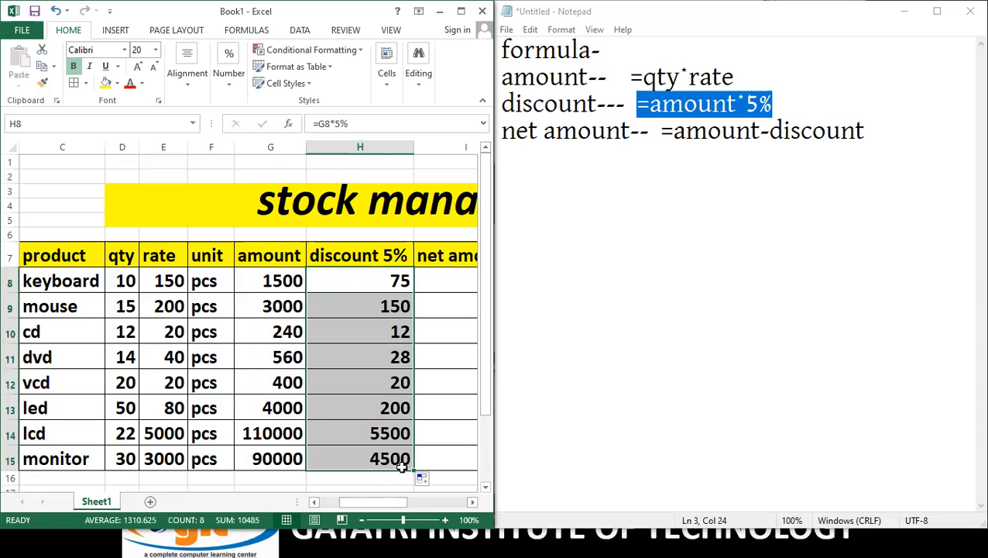
- Calculate the keyboard's net amount in I8 with =G8-H8 and fill the formula down to I15
{"action": "left_click_drag", "start_coordinate": [371, 498], "coordinate": [384, 500]}
{"action": "left_click", "coordinate": [386, 281]}
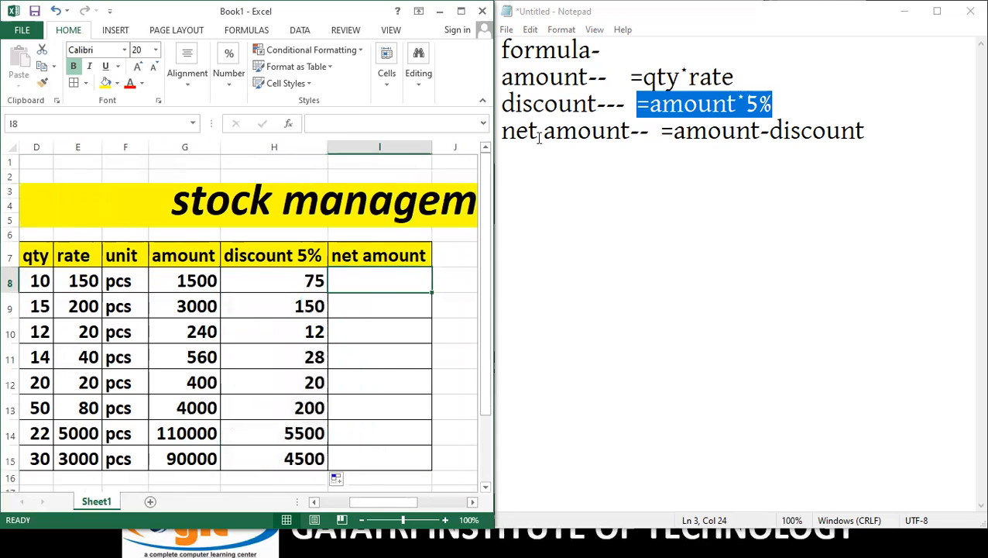
{"action": "left_click_drag", "start_coordinate": [540, 132], "coordinate": [637, 136]}
{"action": "left_click", "coordinate": [617, 167]}
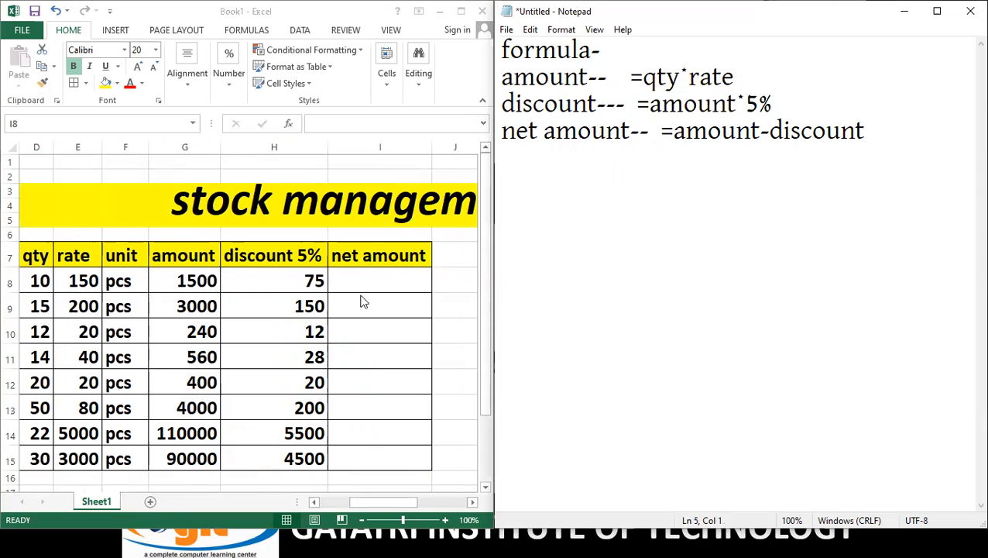
{"action": "left_click", "coordinate": [387, 271]}
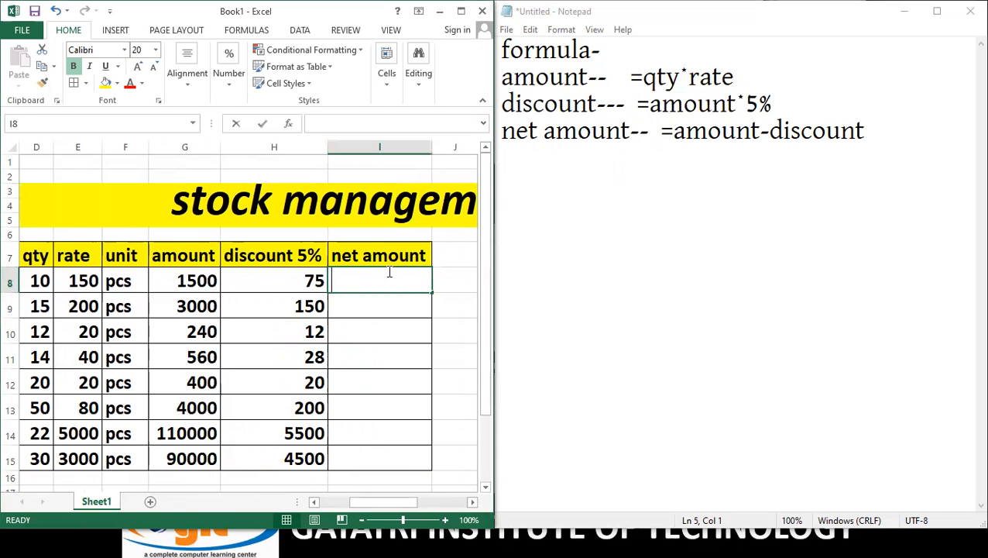
{"action": "type", "text": "="}
{"action": "left_click", "coordinate": [198, 281]}
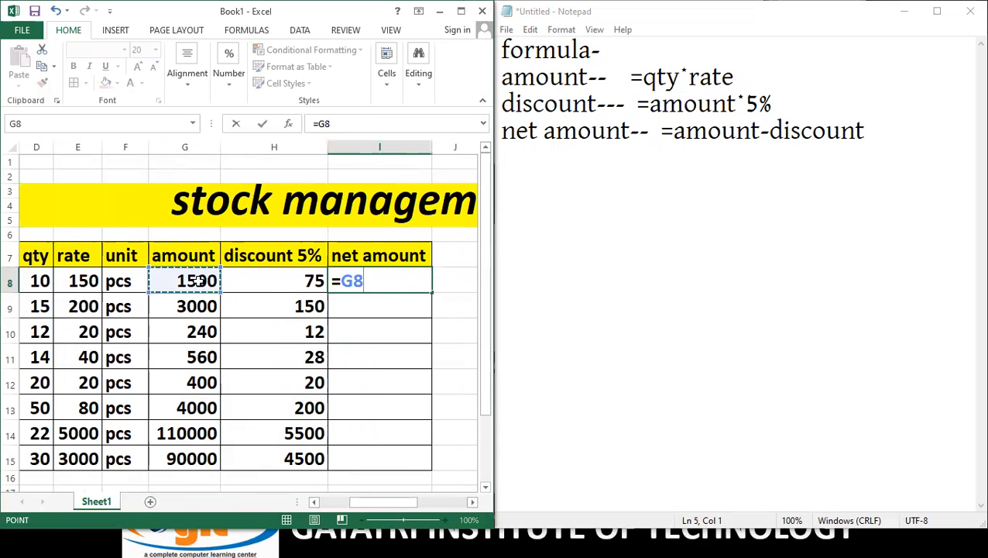
{"action": "type", "text": "-"}
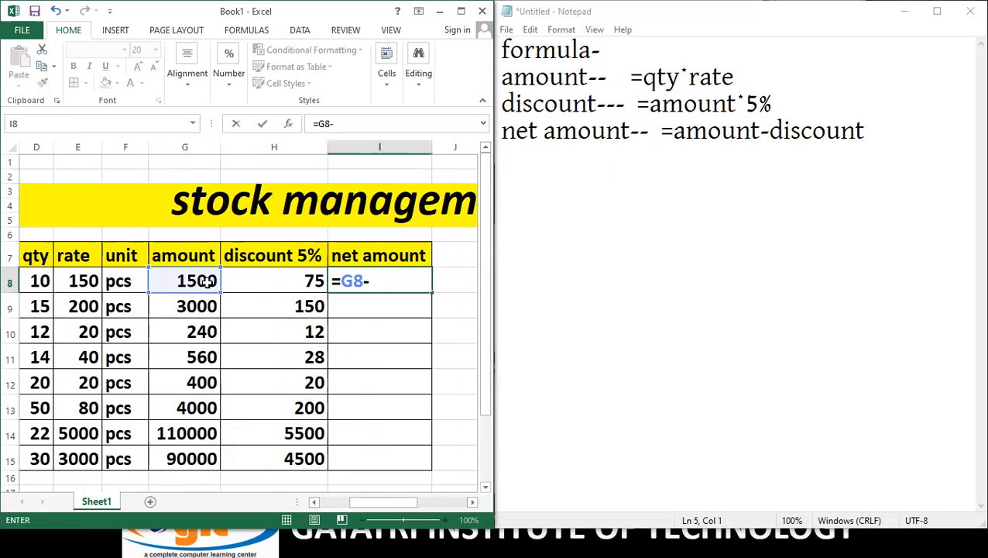
{"action": "left_click", "coordinate": [276, 286]}
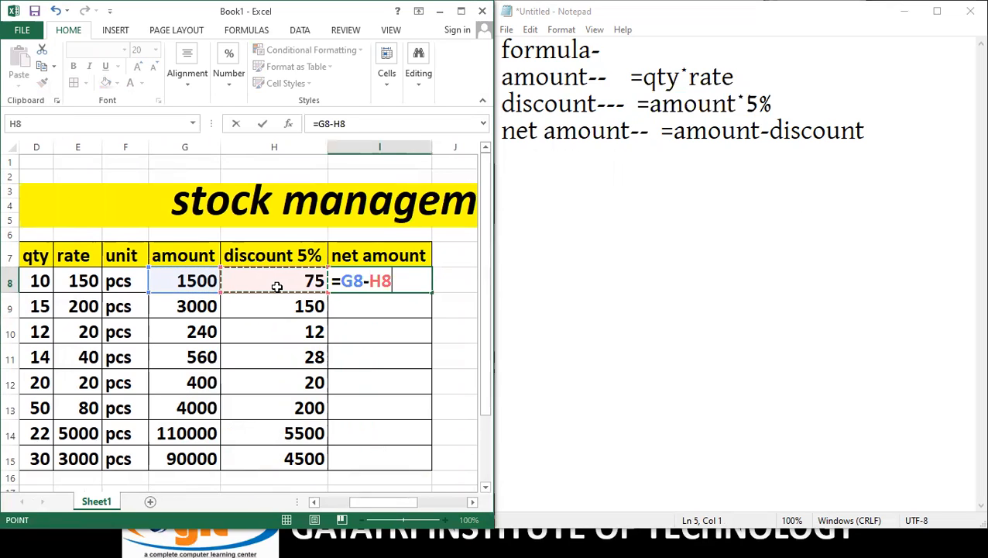
{"action": "key", "text": "Return"}
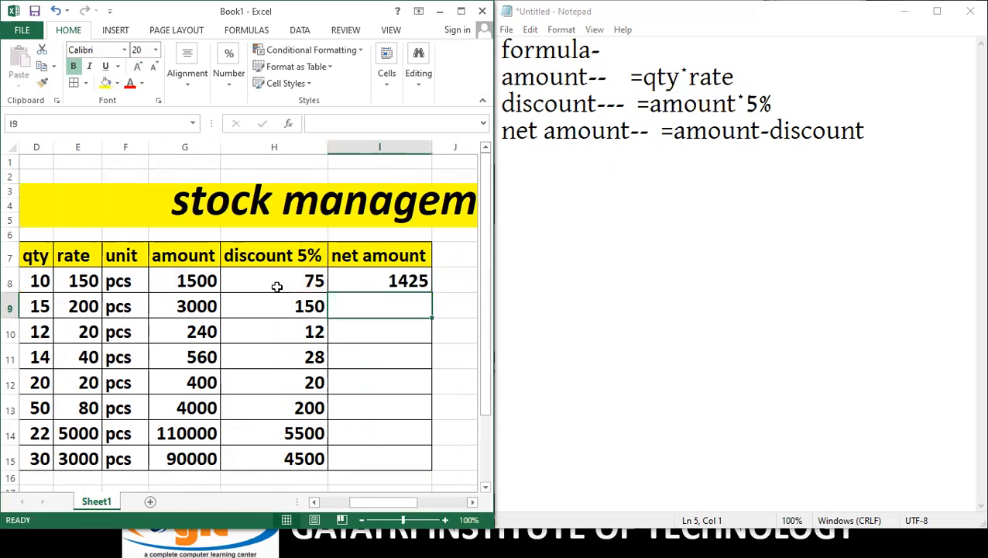
{"action": "left_click", "coordinate": [399, 283]}
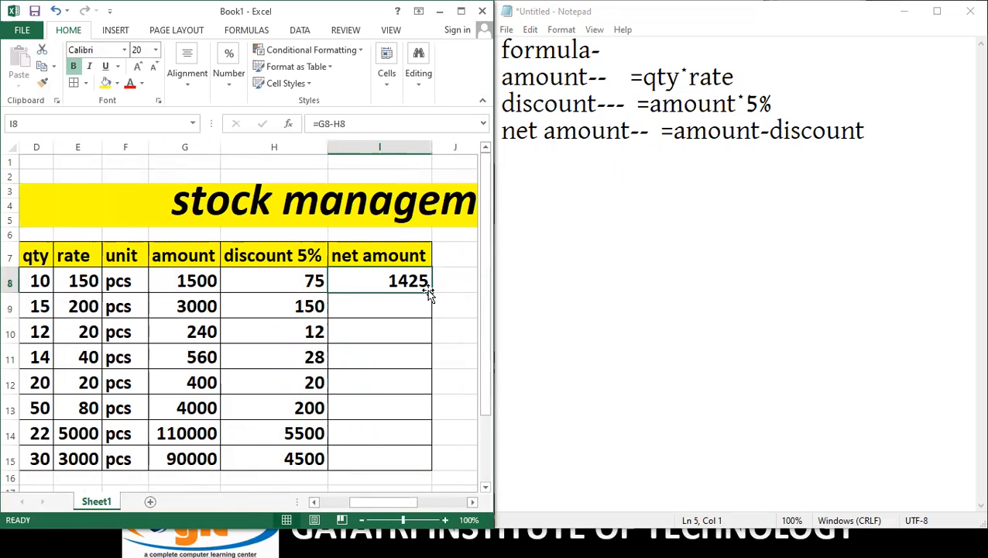
{"action": "left_click_drag", "start_coordinate": [431, 292], "coordinate": [415, 459]}
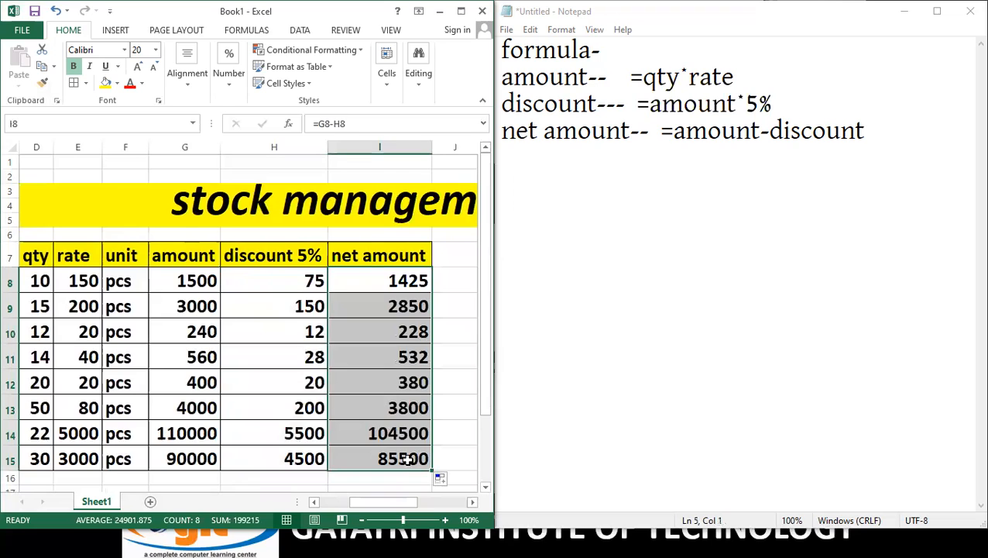
- Maximize the workbook window and set the monitor's quantity in D15 to 20
{"action": "left_click", "coordinate": [462, 13]}
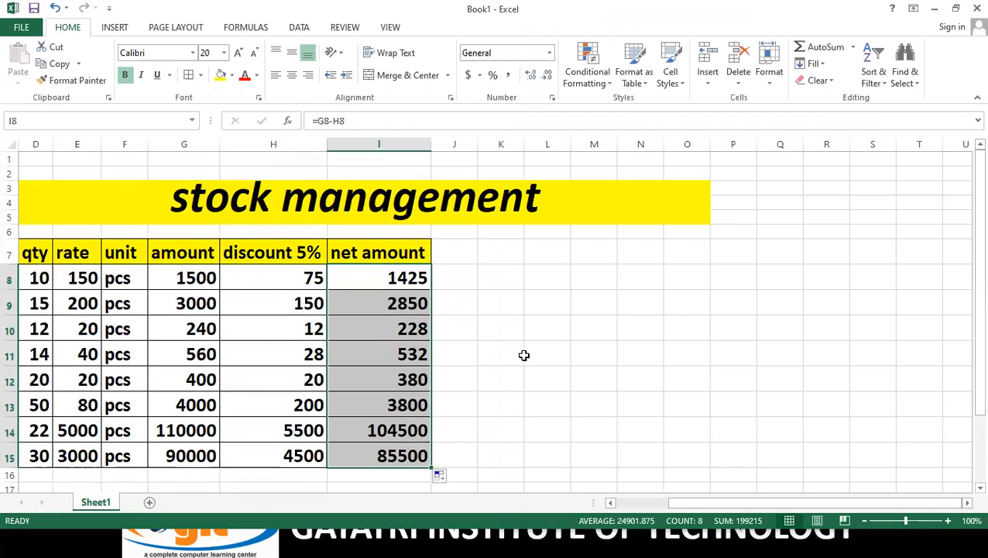
{"action": "scroll", "coordinate": [516, 363], "scroll_direction": "down", "scroll_amount": 4}
{"action": "left_click_drag", "start_coordinate": [701, 502], "coordinate": [653, 507]}
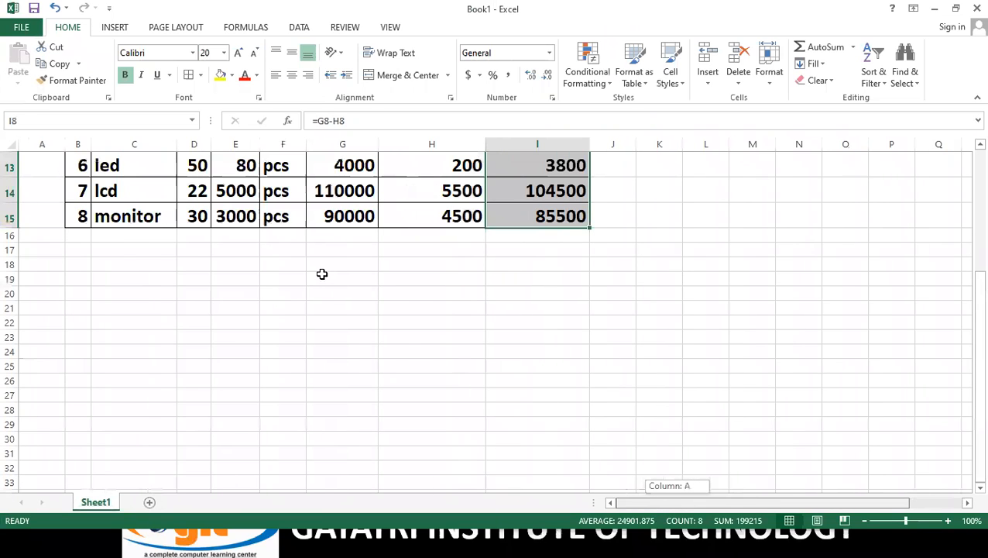
{"action": "scroll", "coordinate": [190, 369], "scroll_direction": "up", "scroll_amount": 2}
{"action": "left_click", "coordinate": [190, 370]}
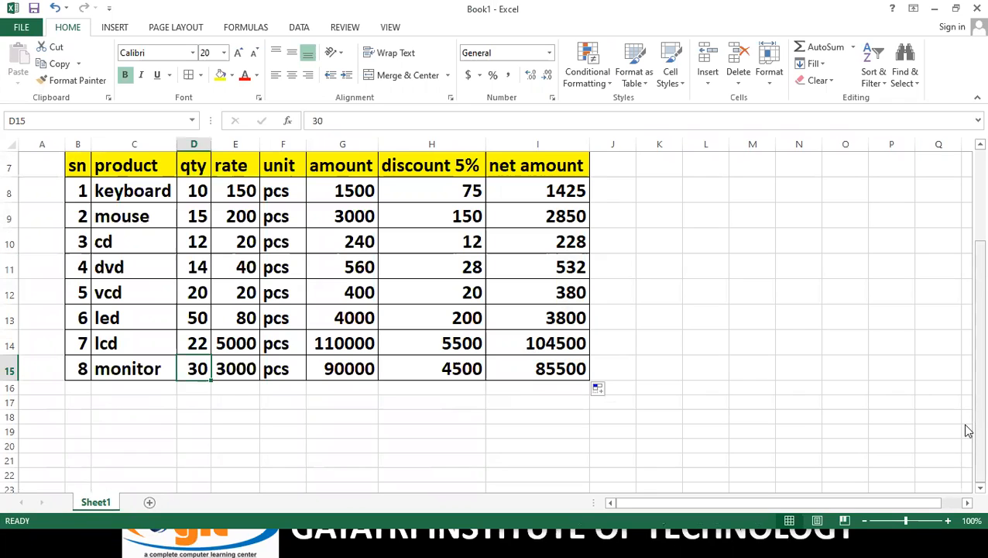
{"action": "type", "text": "20"}
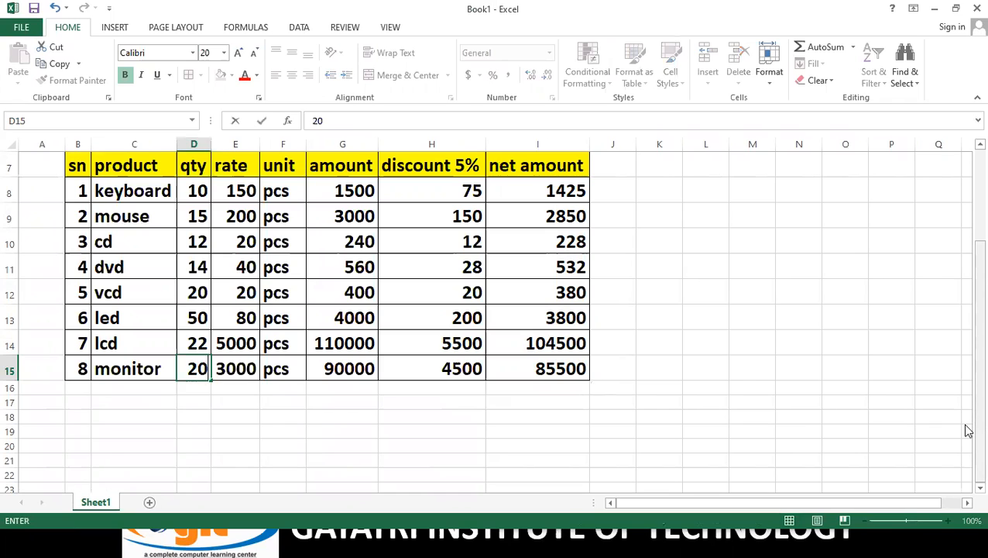
{"action": "key", "text": "Return"}
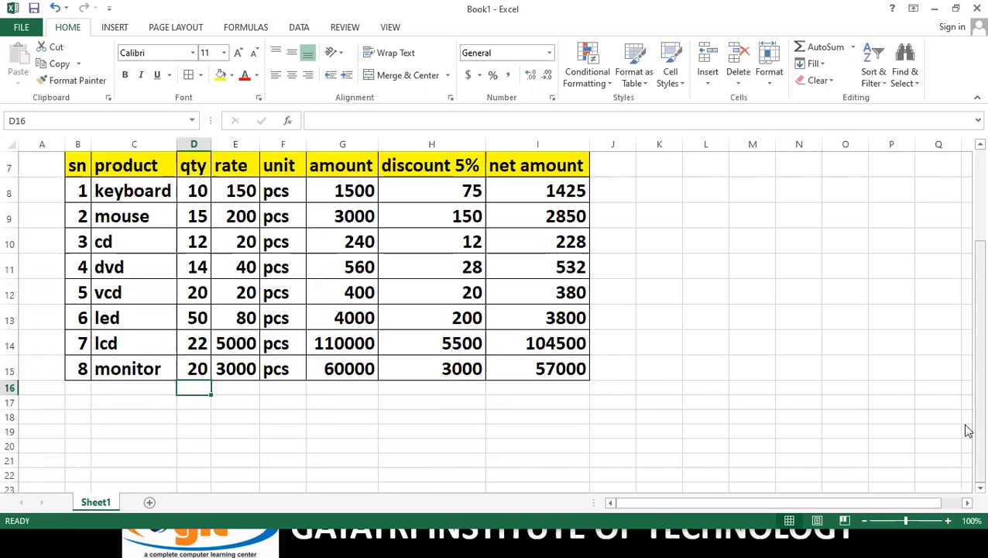
- Examine the monitor's amount, discount and net amount formulas in row 15 against its quantity
{"action": "left_click", "coordinate": [191, 365]}
{"action": "left_click", "coordinate": [356, 370]}
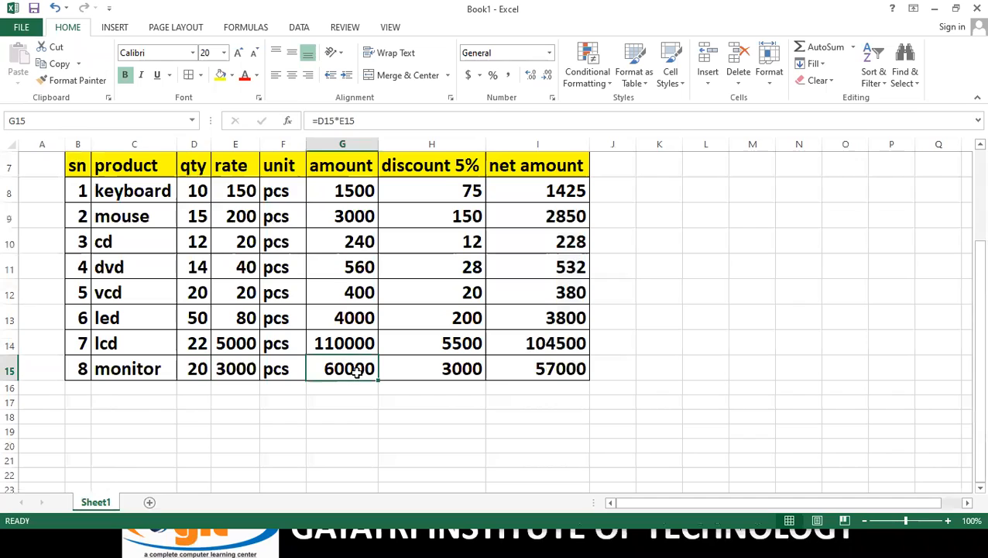
{"action": "left_click", "coordinate": [196, 368]}
{"action": "left_click", "coordinate": [424, 366]}
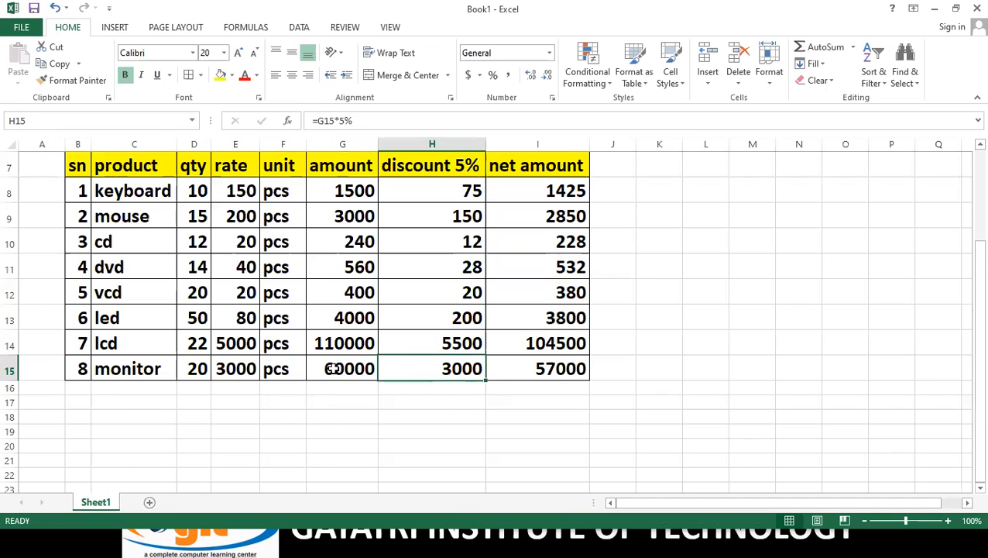
{"action": "left_click", "coordinate": [191, 368]}
{"action": "left_click", "coordinate": [540, 369]}
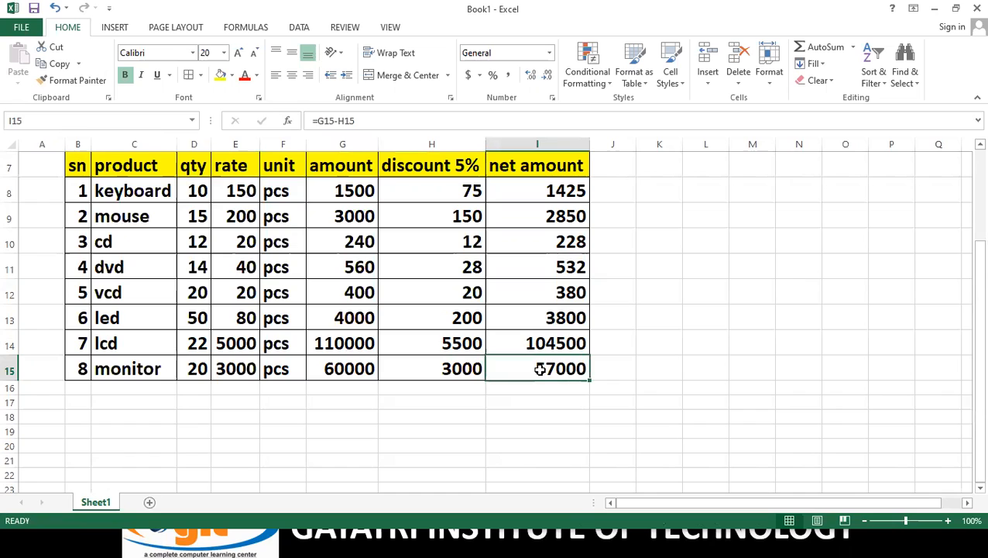
- Set the keyboard's quantity in D8 to 2
{"action": "left_click", "coordinate": [189, 190]}
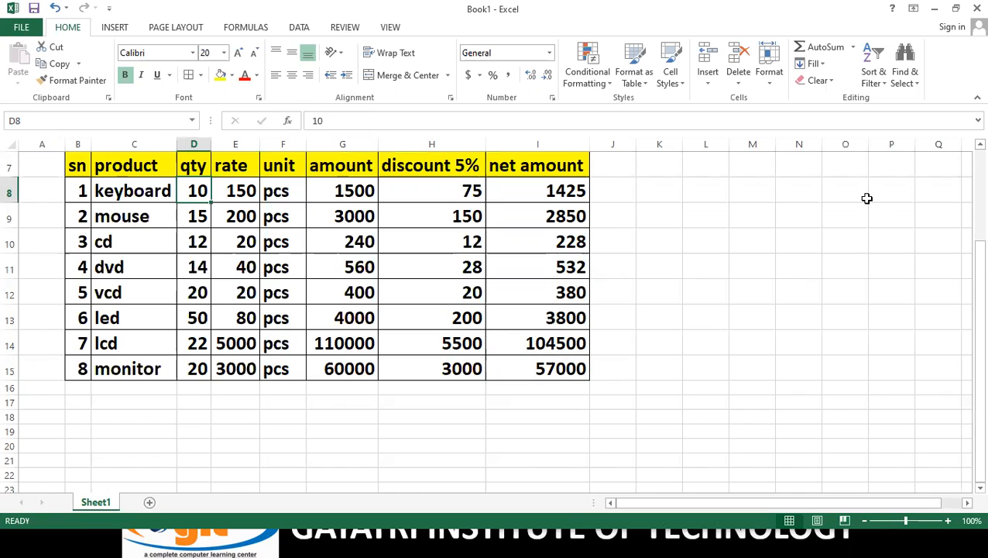
{"action": "type", "text": "2"}
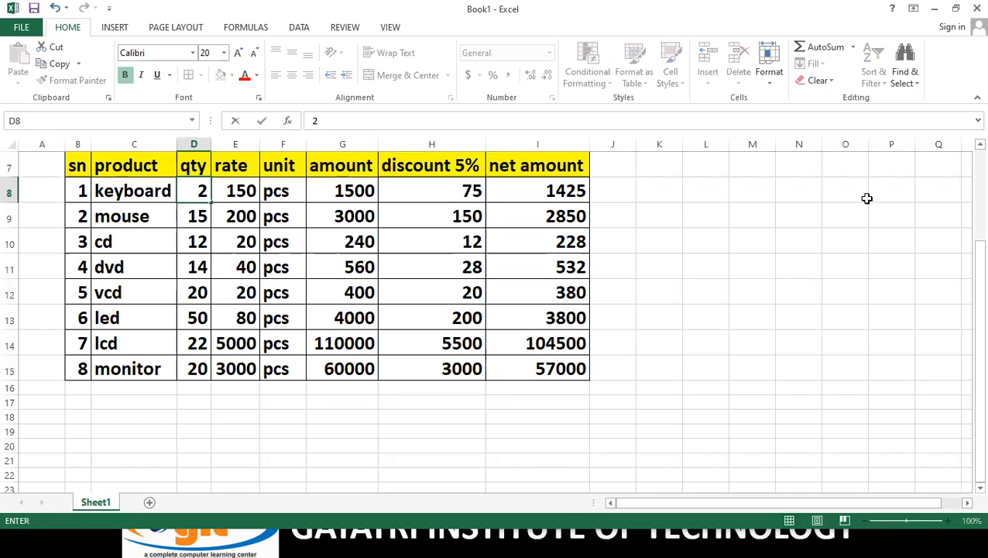
{"action": "key", "text": "Return"}
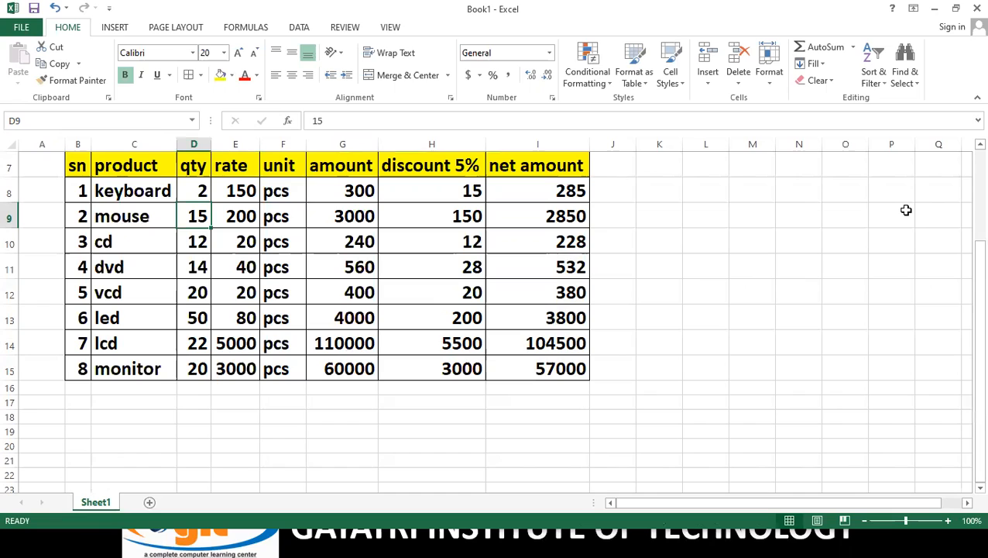
- Review the products in column C alongside their discounts and net amounts in columns H and I
{"action": "left_click", "coordinate": [447, 192]}
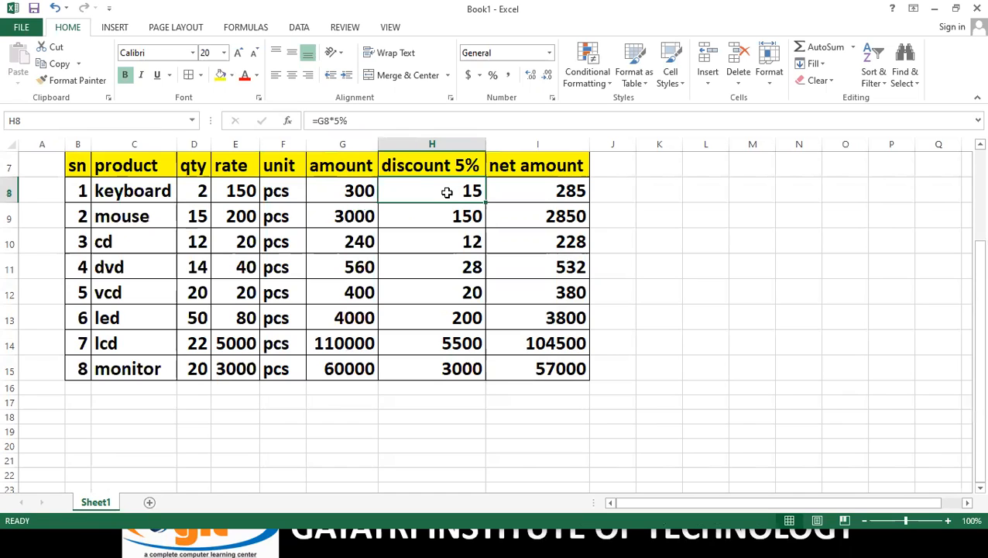
{"action": "left_click_drag", "start_coordinate": [139, 192], "coordinate": [128, 267]}
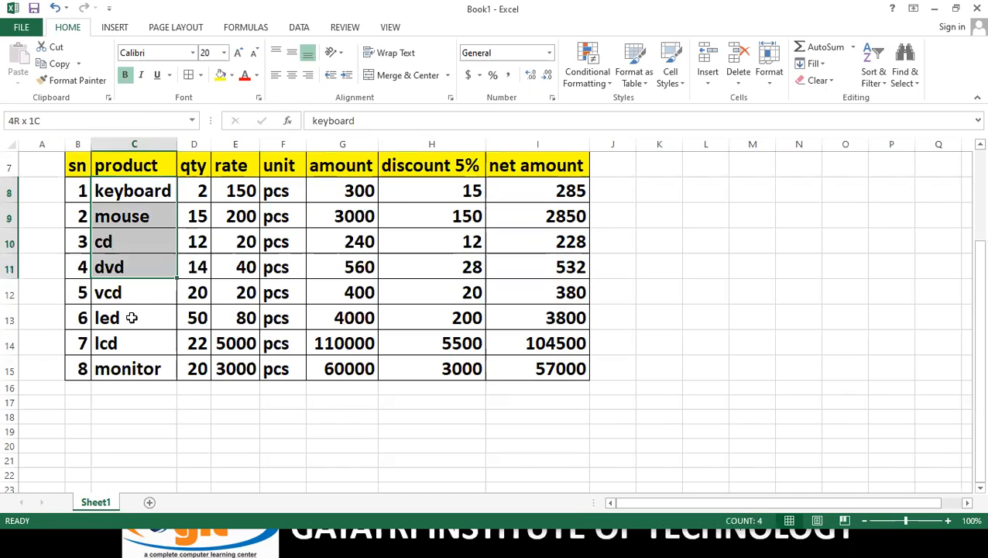
{"action": "left_click_drag", "start_coordinate": [131, 317], "coordinate": [137, 358]}
{"action": "left_click", "coordinate": [457, 186]}
{"action": "left_click_drag", "start_coordinate": [462, 242], "coordinate": [459, 361]}
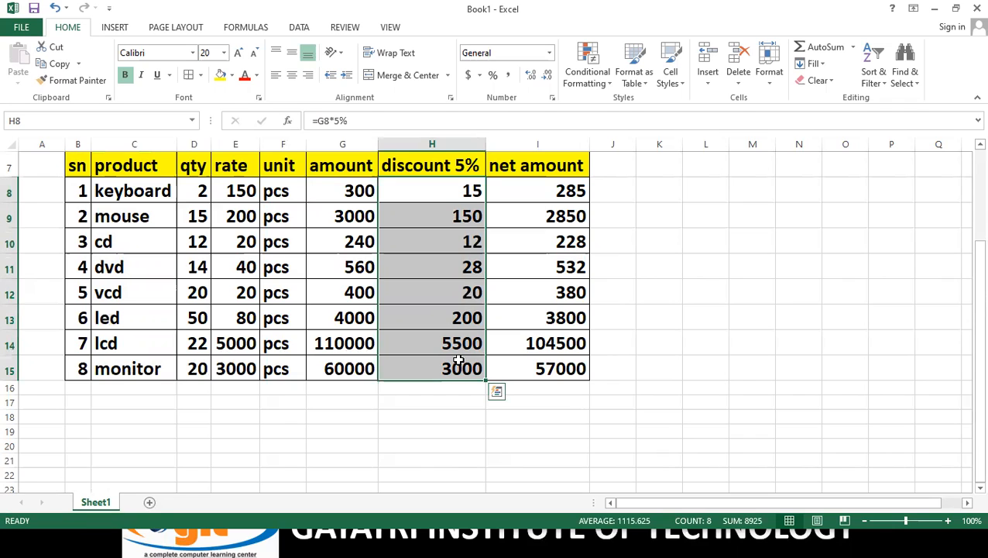
{"action": "left_click_drag", "start_coordinate": [117, 193], "coordinate": [139, 342]}
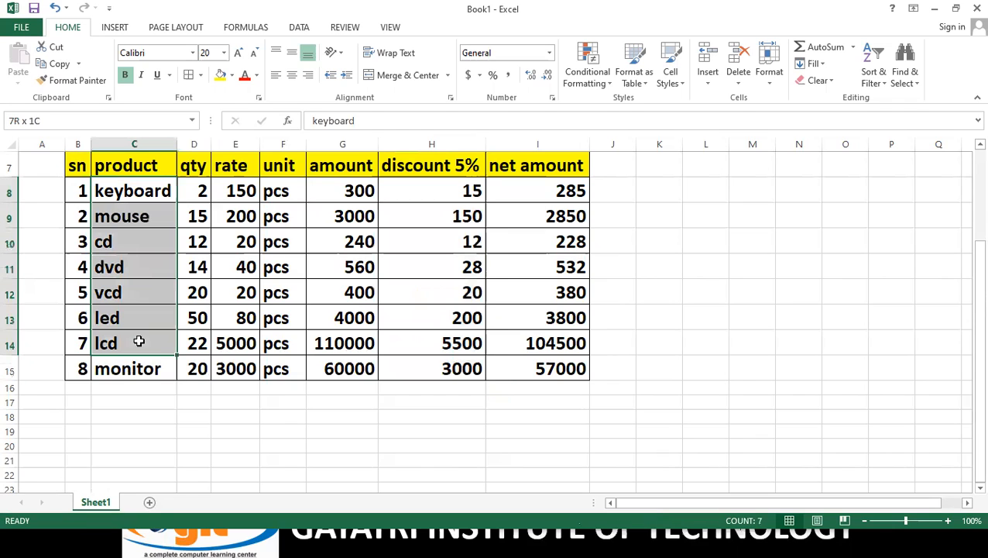
{"action": "left_click", "coordinate": [457, 165]}
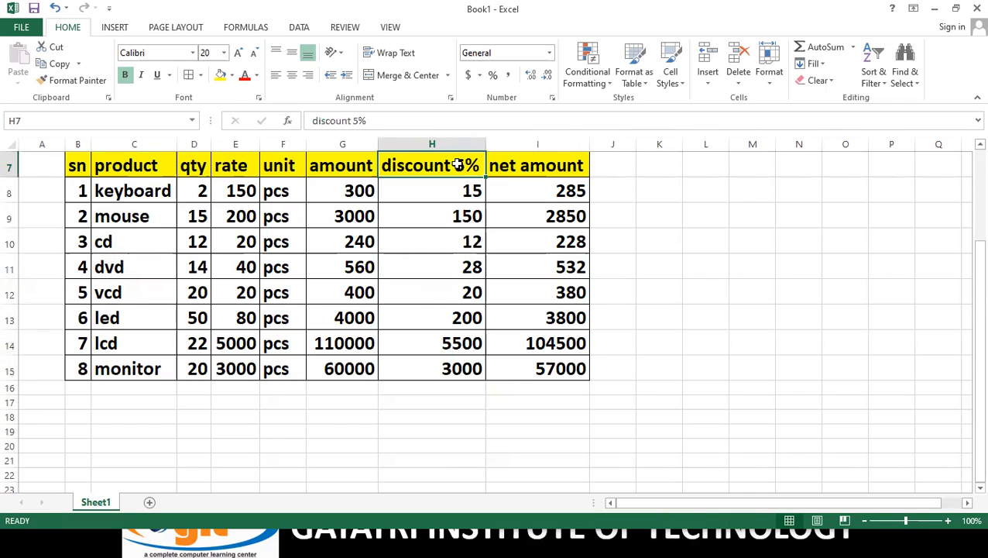
{"action": "left_click", "coordinate": [521, 284]}
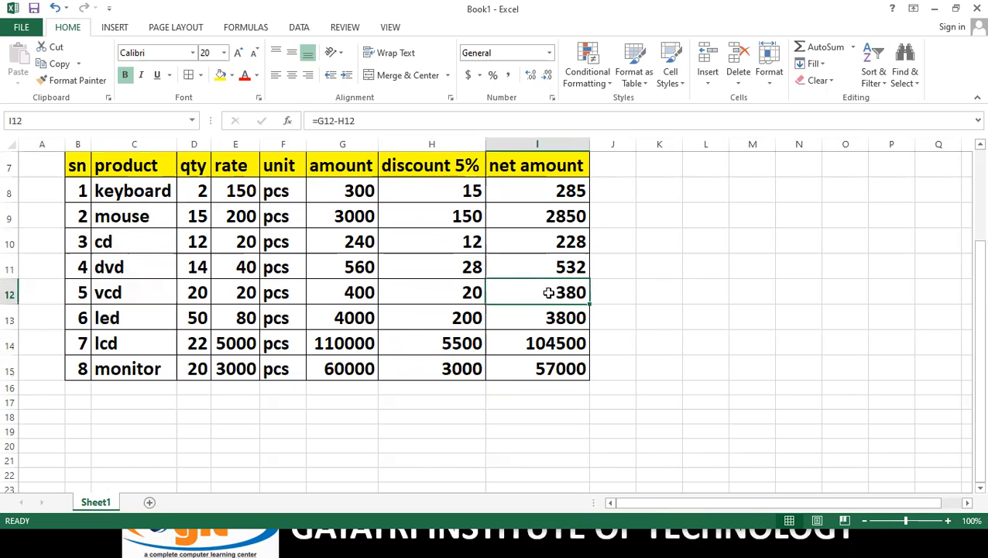
{"action": "scroll", "coordinate": [302, 246], "scroll_direction": "up", "scroll_amount": 2}
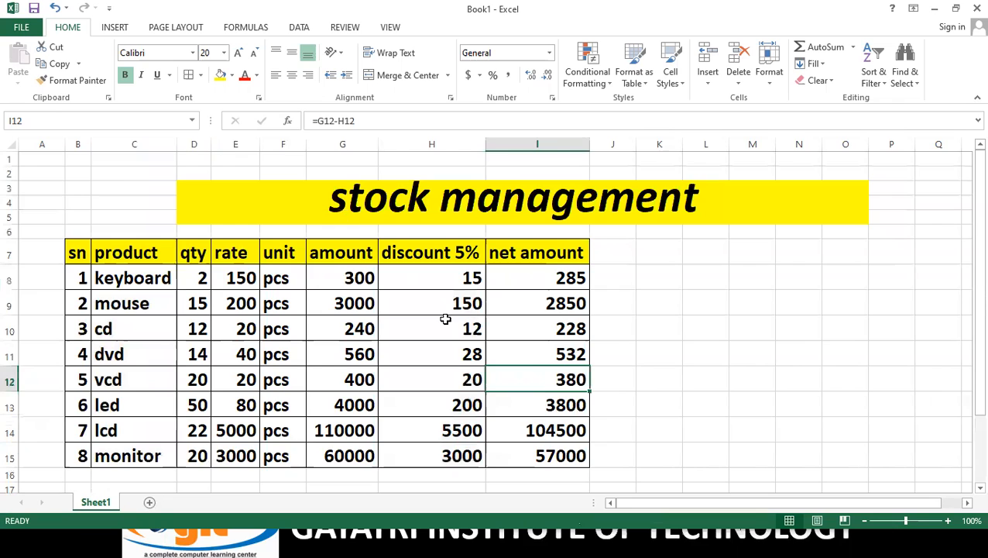
{"action": "scroll", "coordinate": [440, 318], "scroll_direction": "down", "scroll_amount": 2}
{"action": "scroll", "coordinate": [439, 318], "scroll_direction": "up", "scroll_amount": 2}
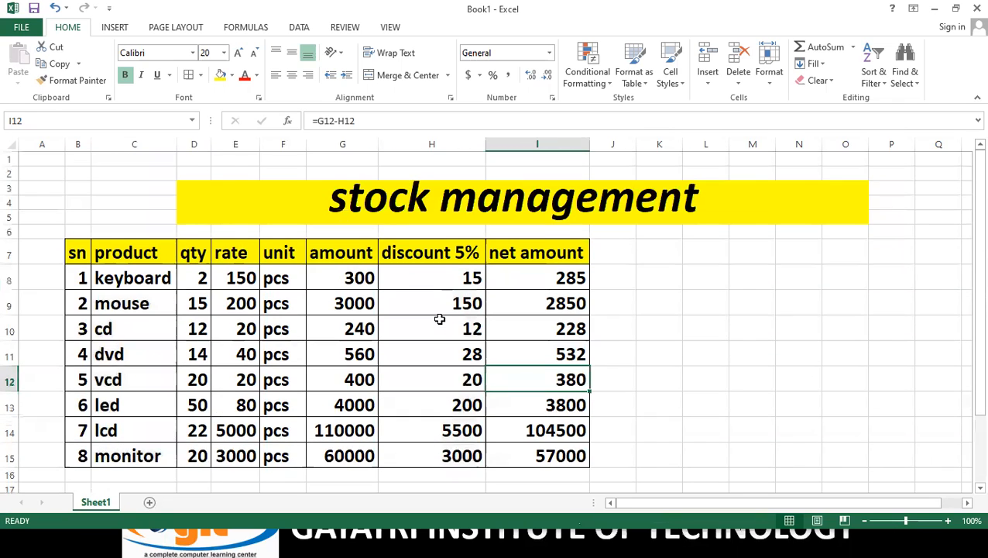
{"action": "scroll", "coordinate": [439, 318], "scroll_direction": "down", "scroll_amount": 3}
{"action": "scroll", "coordinate": [158, 391], "scroll_direction": "up", "scroll_amount": 3}
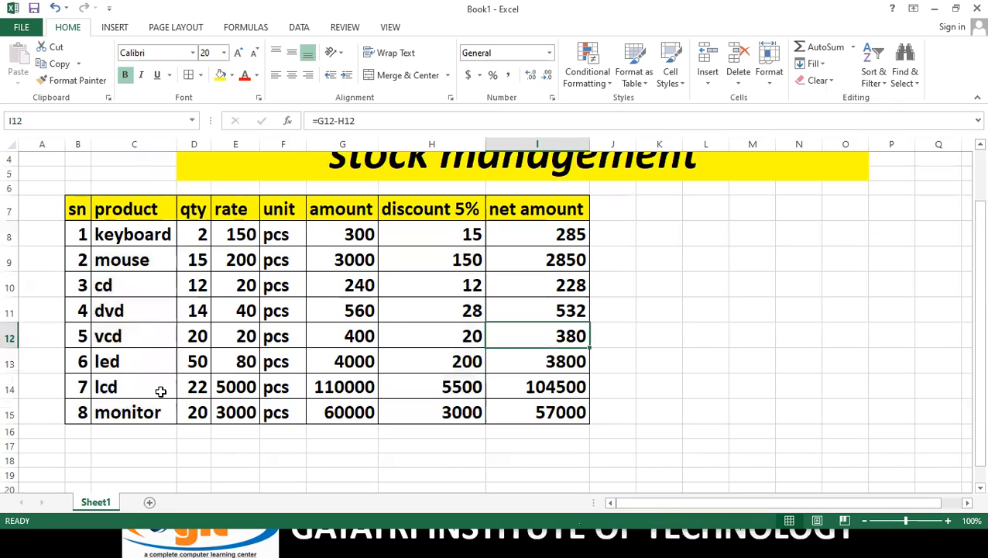
{"action": "scroll", "coordinate": [237, 387], "scroll_direction": "down", "scroll_amount": 4}
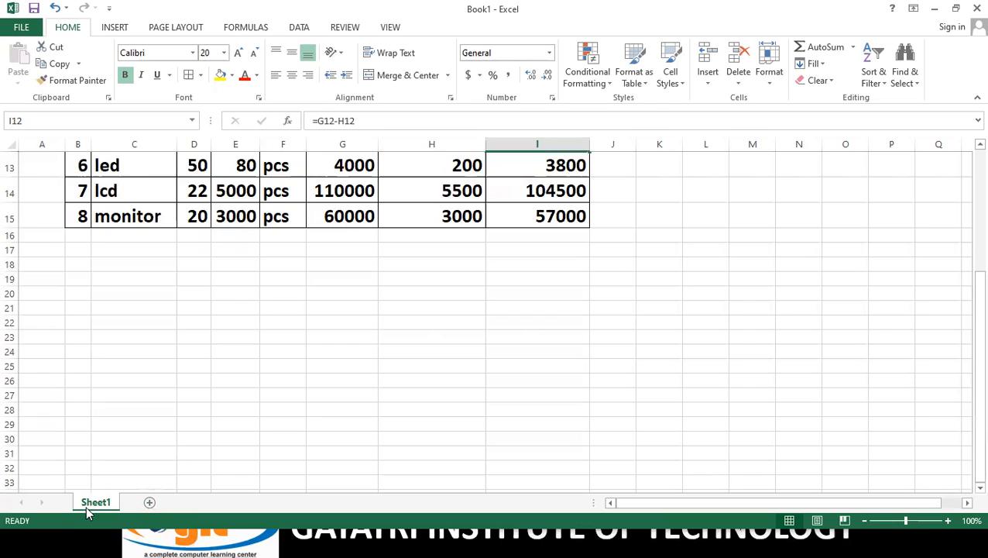
- Add a new blank worksheet to the workbook after Sheet1
{"action": "right_click", "coordinate": [114, 504]}
{"action": "left_click", "coordinate": [388, 398]}
{"action": "left_click", "coordinate": [150, 502]}
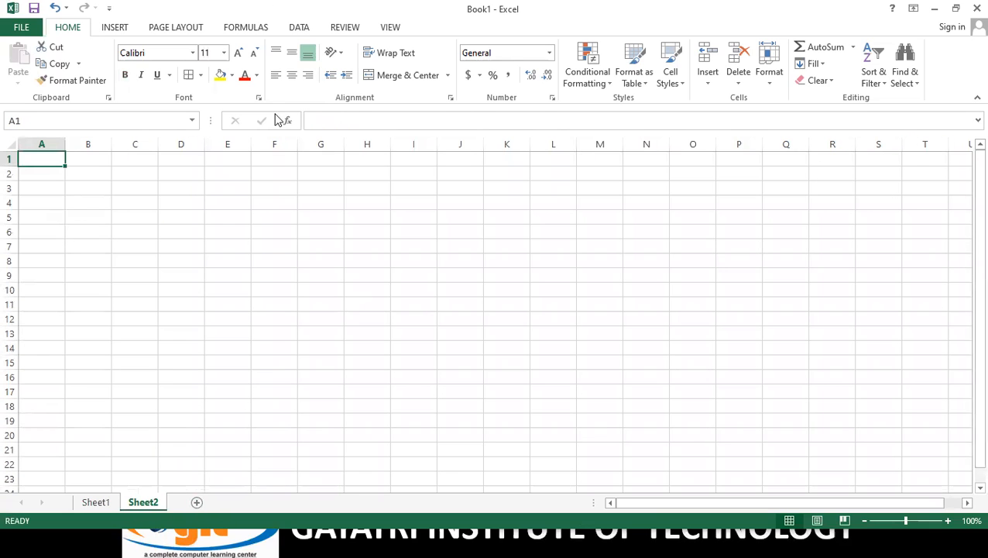
- Merge and center the range C2:O5 on Sheet2 for a heading
{"action": "left_click", "coordinate": [448, 75]}
{"action": "left_click", "coordinate": [415, 96]}
{"action": "left_click_drag", "start_coordinate": [138, 172], "coordinate": [697, 213]}
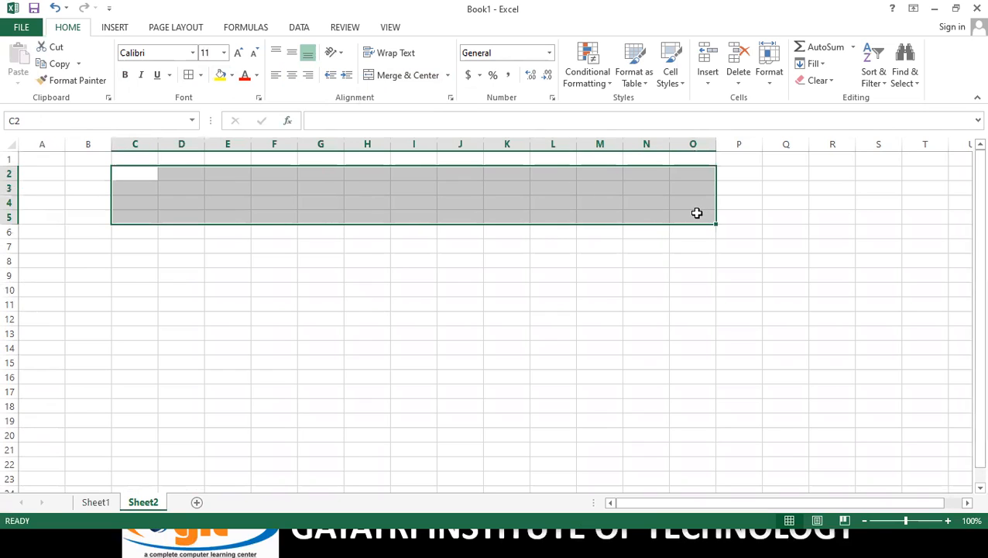
{"action": "left_click", "coordinate": [448, 79]}
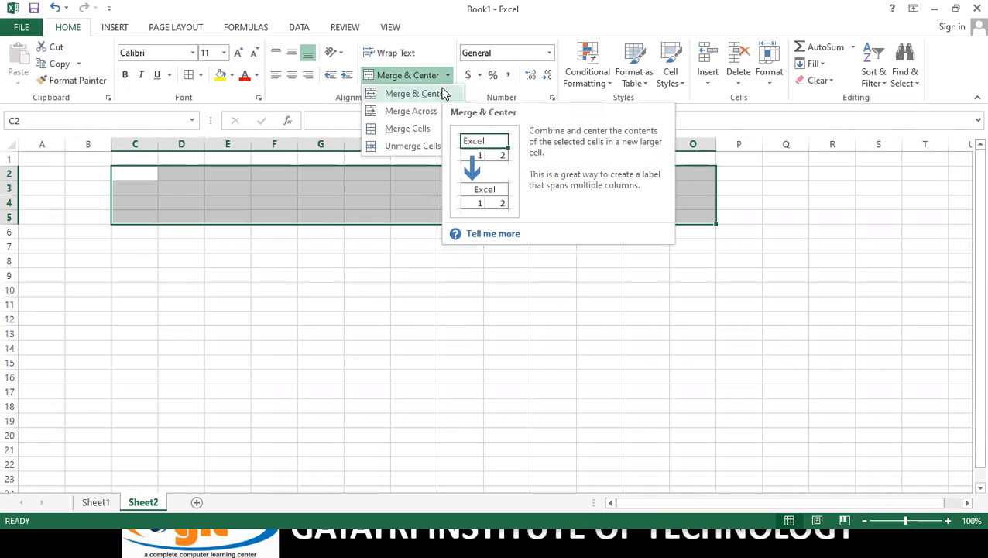
{"action": "left_click", "coordinate": [443, 93]}
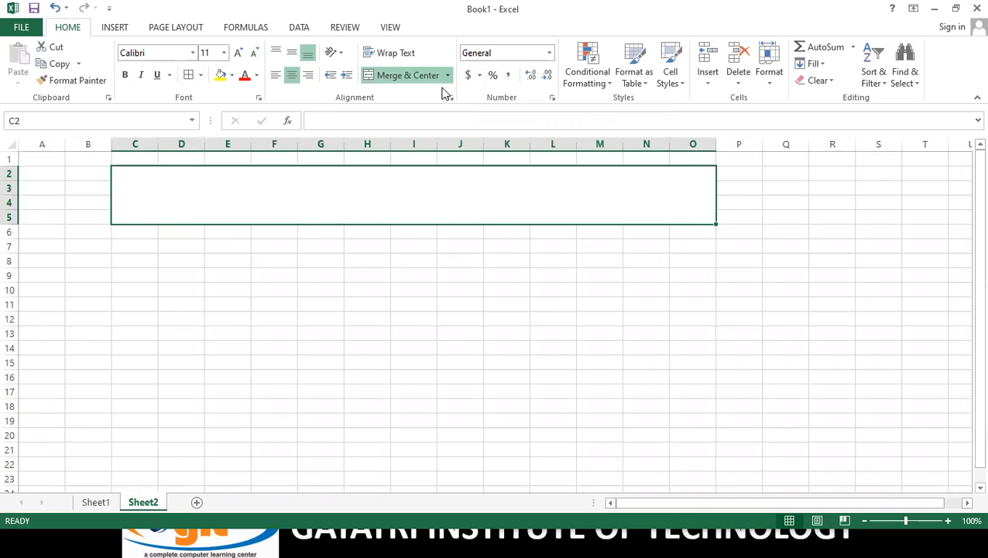
- Enter the heading "student data base" in the merged range C2:O5
{"action": "left_click", "coordinate": [350, 243]}
{"action": "left_click", "coordinate": [354, 177]}
{"action": "type", "text": "stud"}
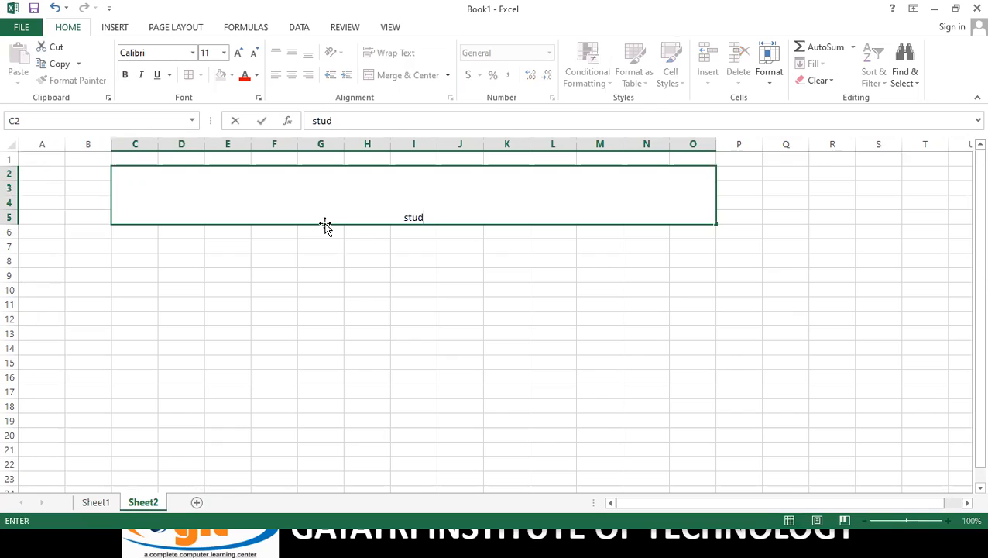
{"action": "type", "text": "ent data base"}
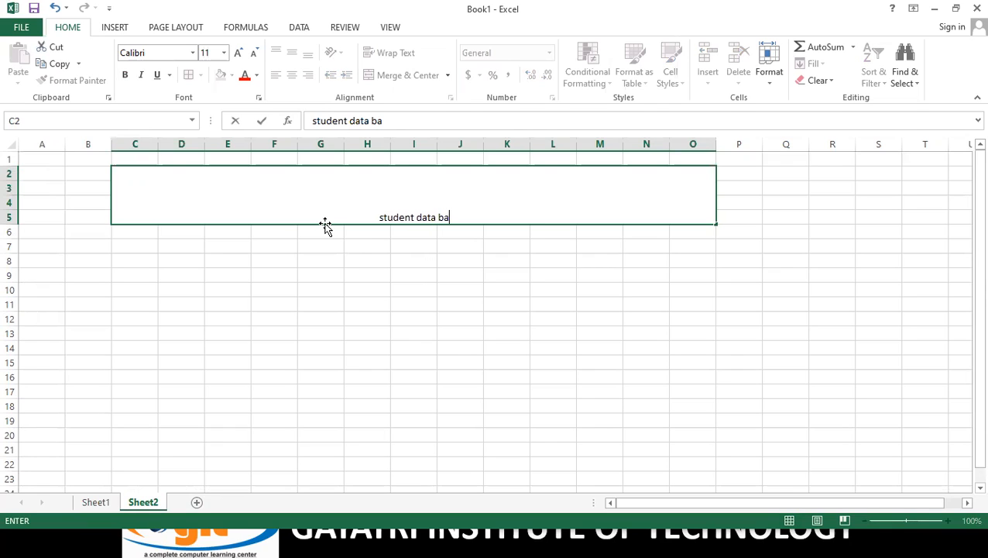
{"action": "key", "text": "Return"}
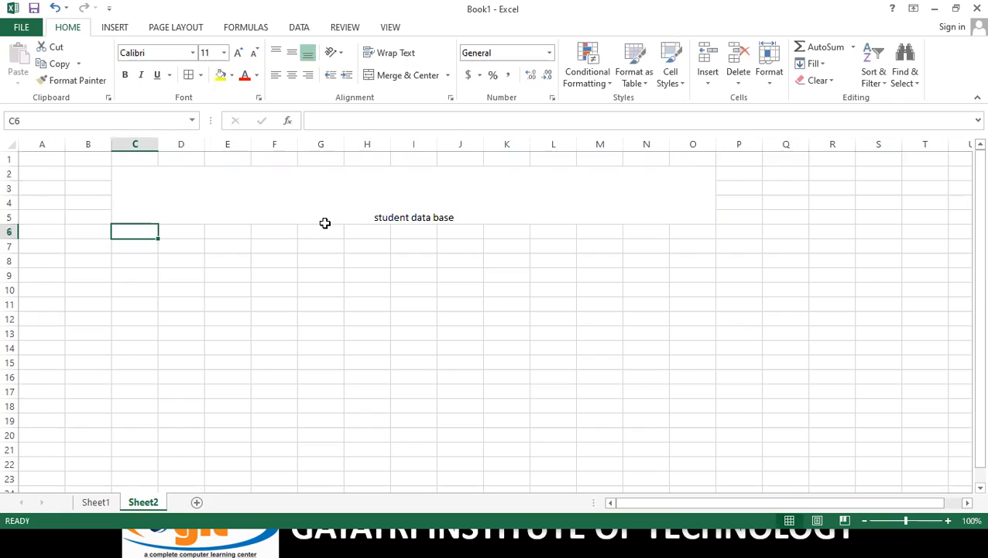
- Format the "student data base" heading as bold 48-point text with a yellow fill
{"action": "left_click", "coordinate": [409, 204]}
{"action": "left_click", "coordinate": [128, 75]}
{"action": "left_click", "coordinate": [239, 54]}
{"action": "left_click", "coordinate": [239, 54]}
{"action": "left_click", "coordinate": [239, 54]}
{"action": "left_click", "coordinate": [240, 54]}
{"action": "left_click", "coordinate": [240, 54]}
{"action": "left_click", "coordinate": [239, 54]}
{"action": "left_click", "coordinate": [239, 54]}
{"action": "left_click", "coordinate": [239, 55]}
{"action": "left_click", "coordinate": [240, 54]}
{"action": "left_click", "coordinate": [239, 54]}
{"action": "left_click", "coordinate": [239, 54]}
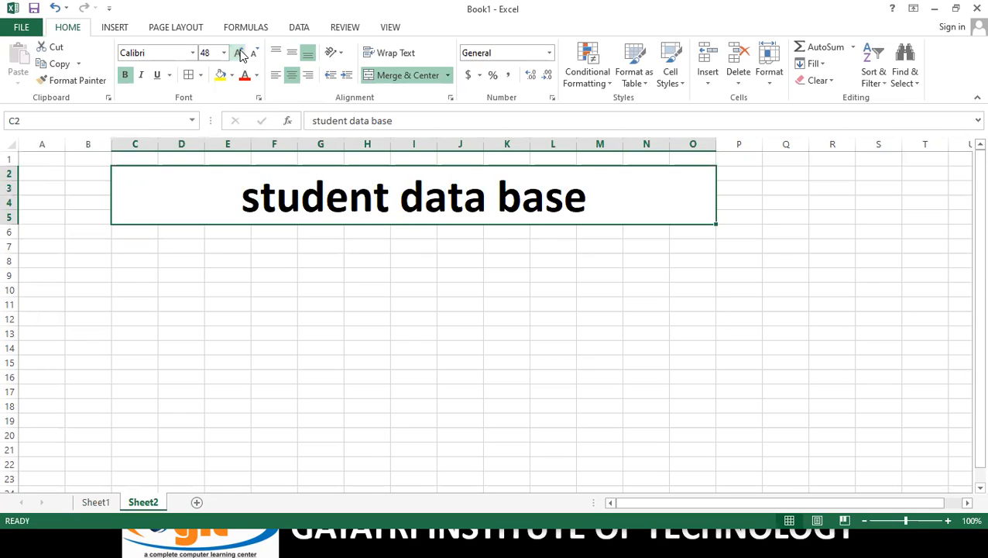
{"action": "left_click", "coordinate": [232, 75]}
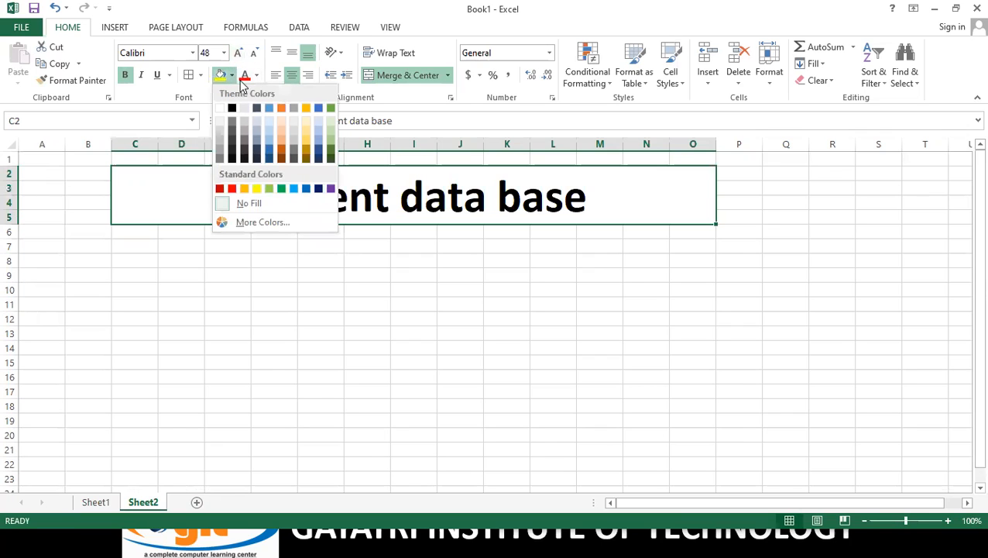
{"action": "left_click", "coordinate": [257, 188]}
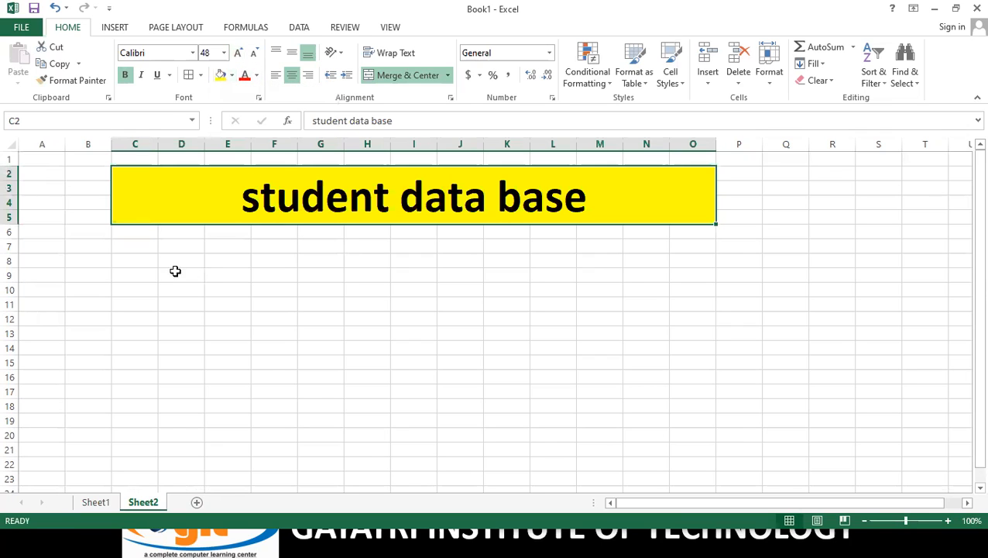
- Enter the column headers "sn" in C7 and "student name" in D7
{"action": "left_click", "coordinate": [114, 249]}
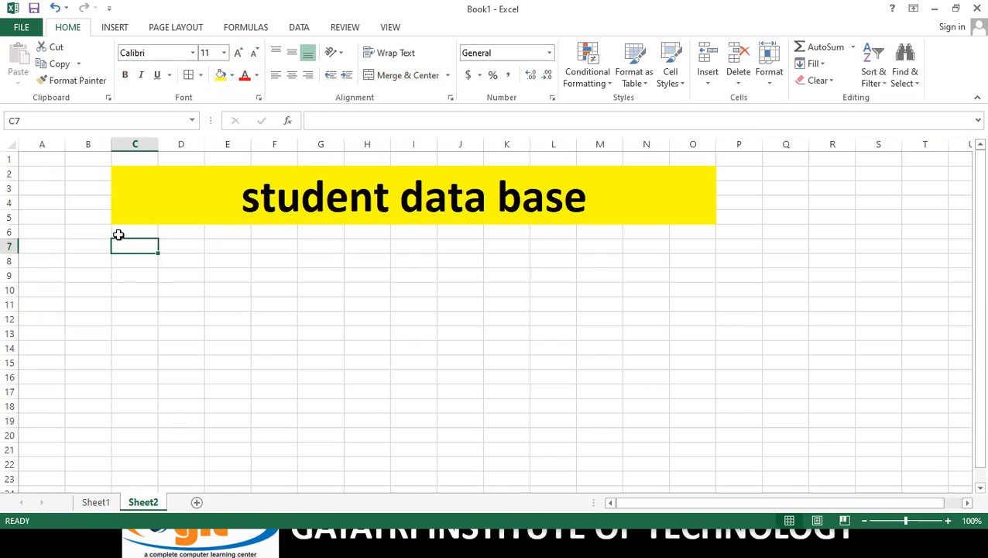
{"action": "type", "text": "sn"}
{"action": "key", "text": "Tab"}
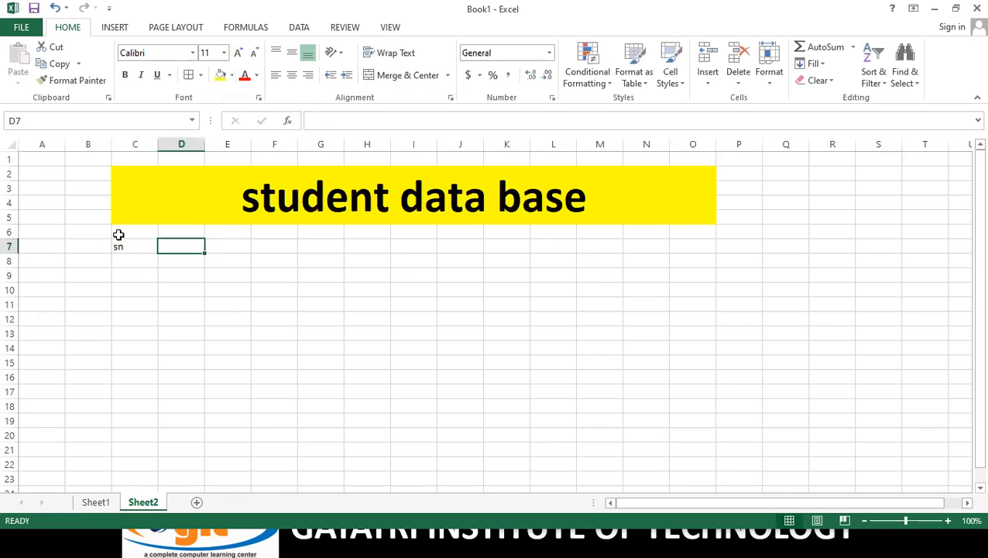
{"action": "type", "text": "student name"}
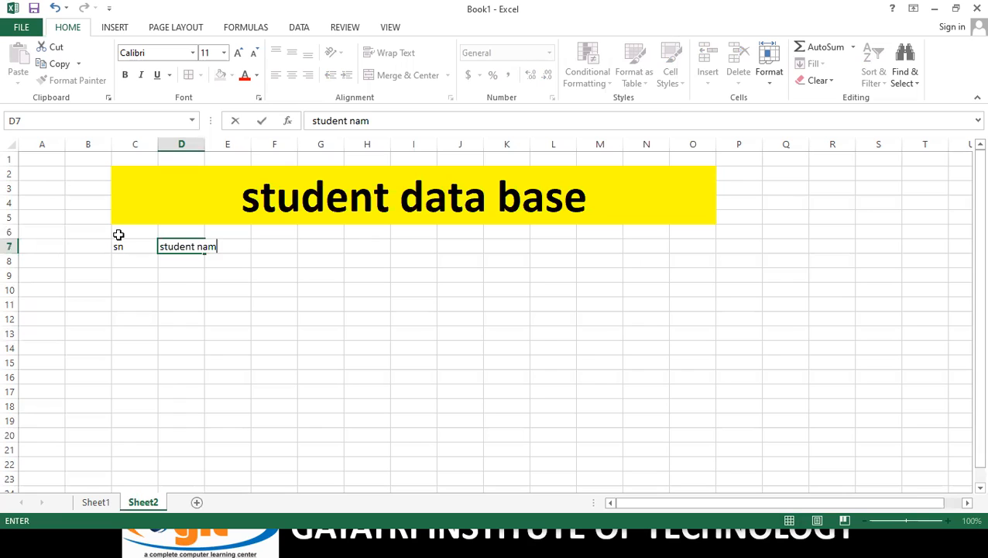
{"action": "key", "text": "Tab"}
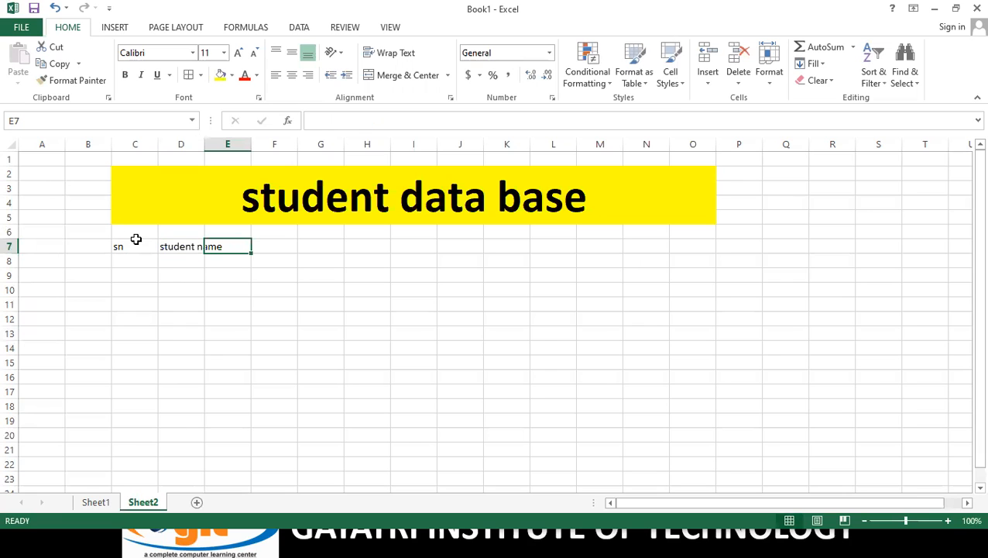
- Replace the header in C7 with "reg no" and enter "sn" in B7
{"action": "left_click", "coordinate": [135, 246]}
{"action": "type", "text": "reg"}
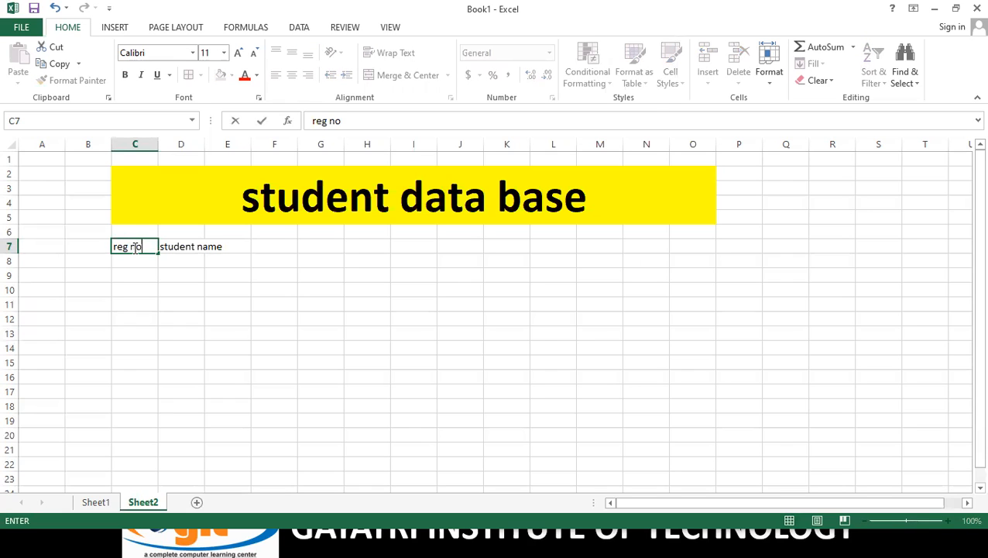
{"action": "type", "text": " no"}
{"action": "key", "text": "Left"}
{"action": "type", "text": "sn"}
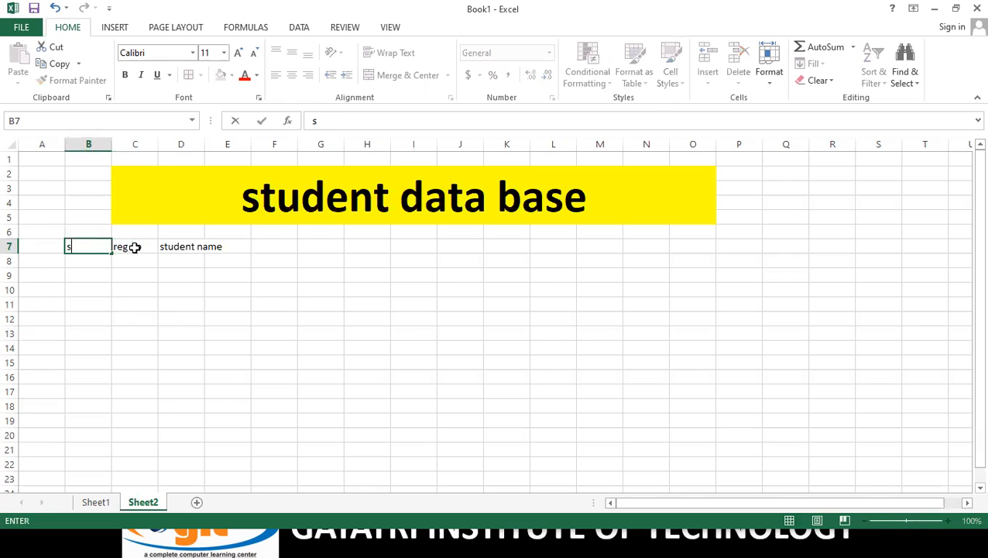
{"action": "key", "text": "Right"}
{"action": "key", "text": "Right"}
{"action": "key", "text": "Right"}
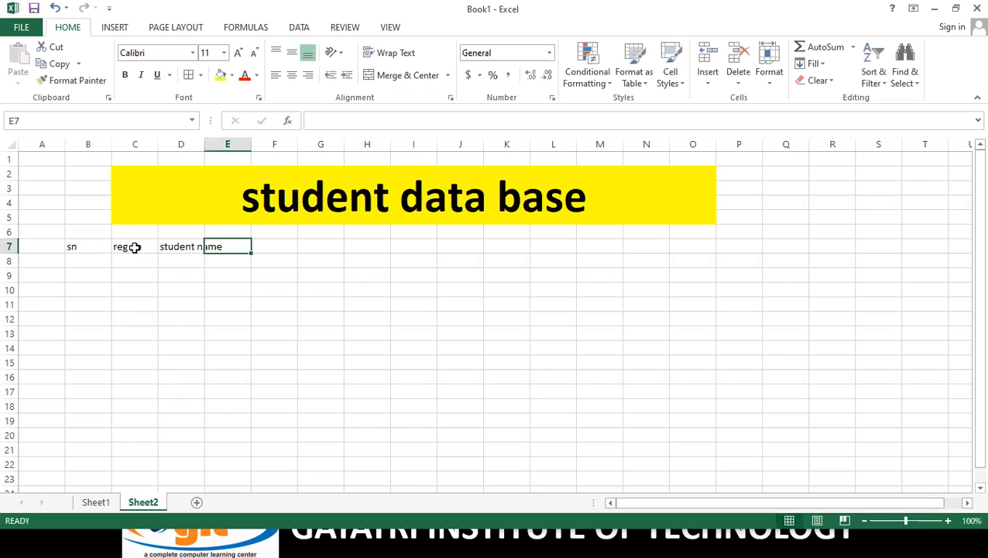
- Fit column D's width to its contents and continue the row 7 headers with "course" in E7
{"action": "double_click", "coordinate": [205, 144]}
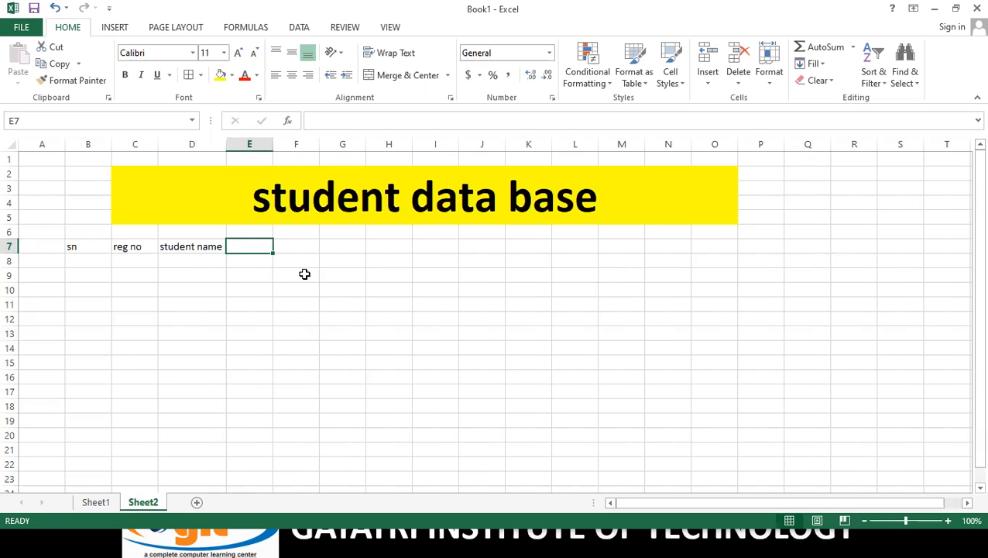
{"action": "type", "text": "course"}
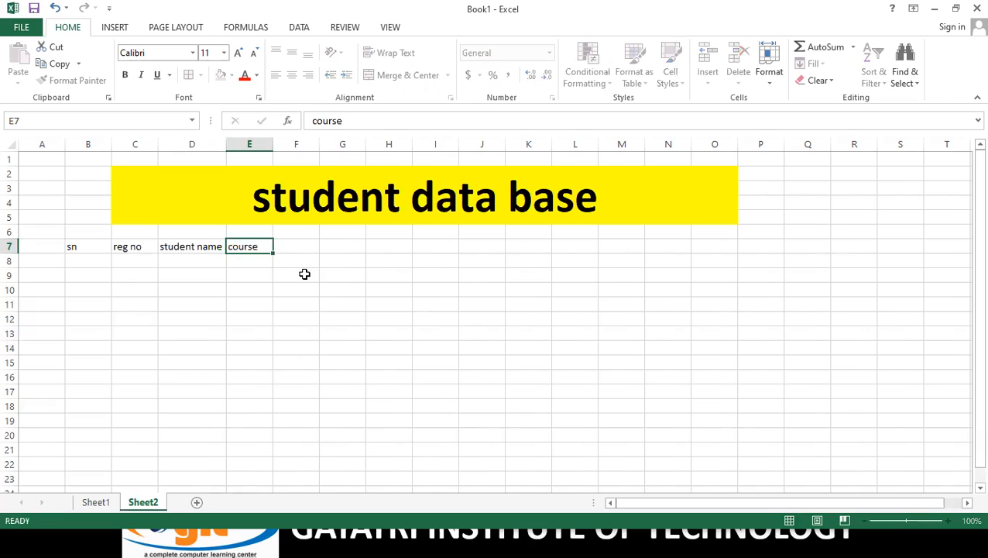
{"action": "key", "text": "Tab"}
{"action": "type", "text": "t"}
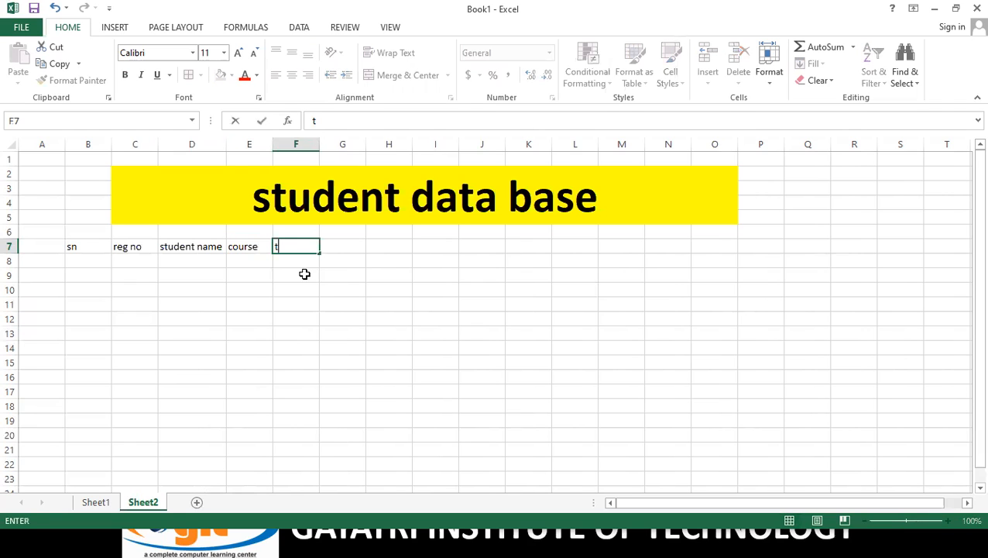
- Complete the header row by entering total fee, paid and due fee in cells F7 to H7
{"action": "type", "text": "otal fee"}
{"action": "key", "text": "Tab"}
{"action": "type", "text": "paid"}
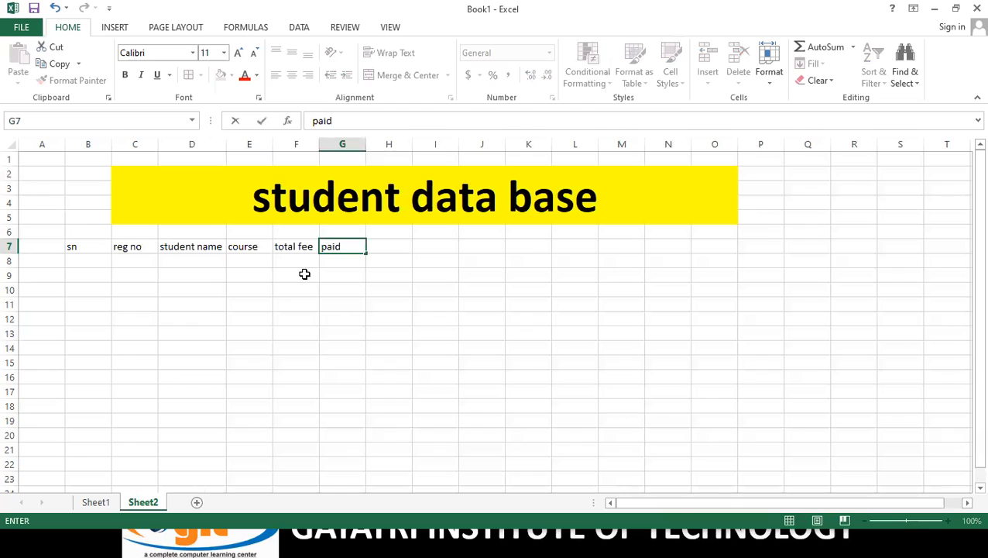
{"action": "key", "text": "Tab"}
{"action": "type", "text": "due"}
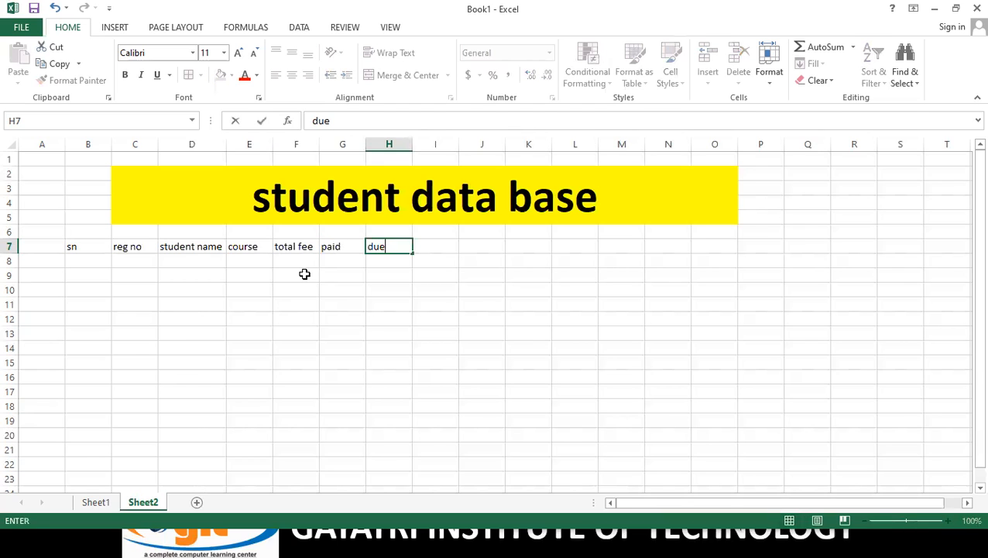
{"action": "type", "text": " fee"}
{"action": "key", "text": "Return"}
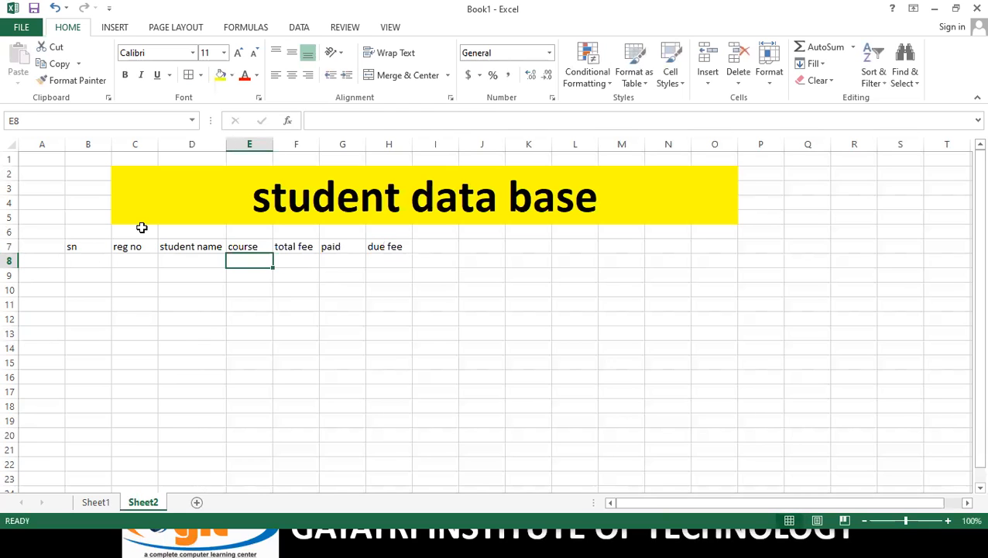
- Format the table range B7:H18 as bold italic with font size 22
{"action": "left_click_drag", "start_coordinate": [99, 246], "coordinate": [388, 245]}
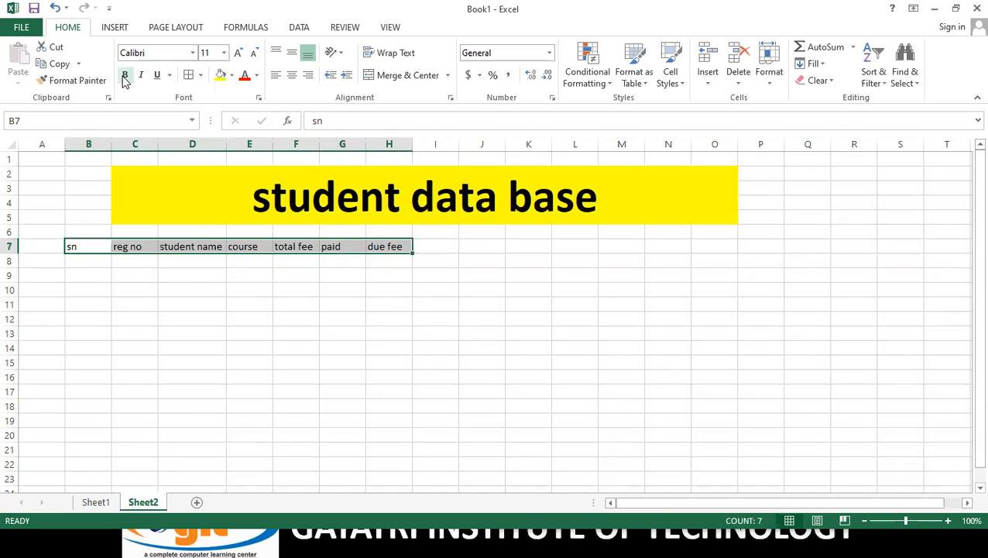
{"action": "left_click", "coordinate": [192, 288]}
{"action": "left_click_drag", "start_coordinate": [77, 247], "coordinate": [390, 406]}
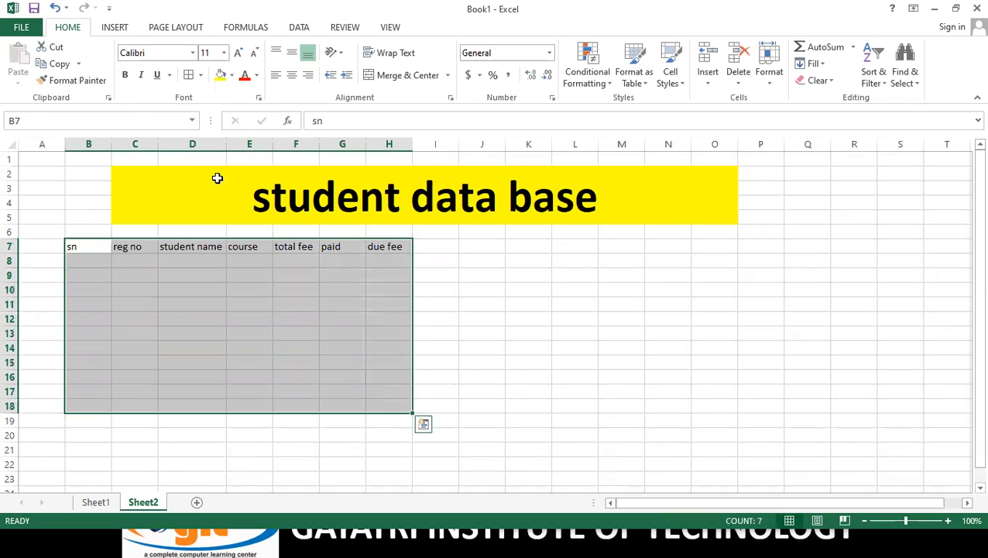
{"action": "left_click", "coordinate": [124, 74]}
{"action": "left_click", "coordinate": [141, 74]}
{"action": "left_click", "coordinate": [239, 54]}
{"action": "left_click", "coordinate": [239, 53]}
{"action": "left_click", "coordinate": [239, 54]}
{"action": "left_click", "coordinate": [240, 53]}
{"action": "left_click", "coordinate": [240, 53]}
{"action": "left_click", "coordinate": [239, 53]}
- Widen the table columns so the enlarged headers fit, and apply all borders to B7:H18
{"action": "left_click_drag", "start_coordinate": [111, 141], "coordinate": [169, 142]}
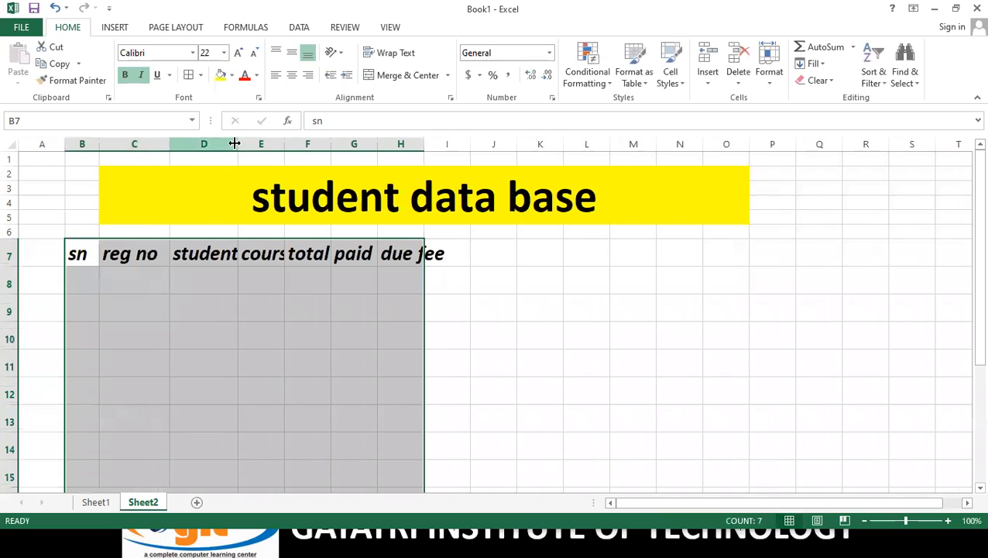
{"action": "left_click_drag", "start_coordinate": [237, 142], "coordinate": [520, 143]}
{"action": "double_click", "coordinate": [568, 144]}
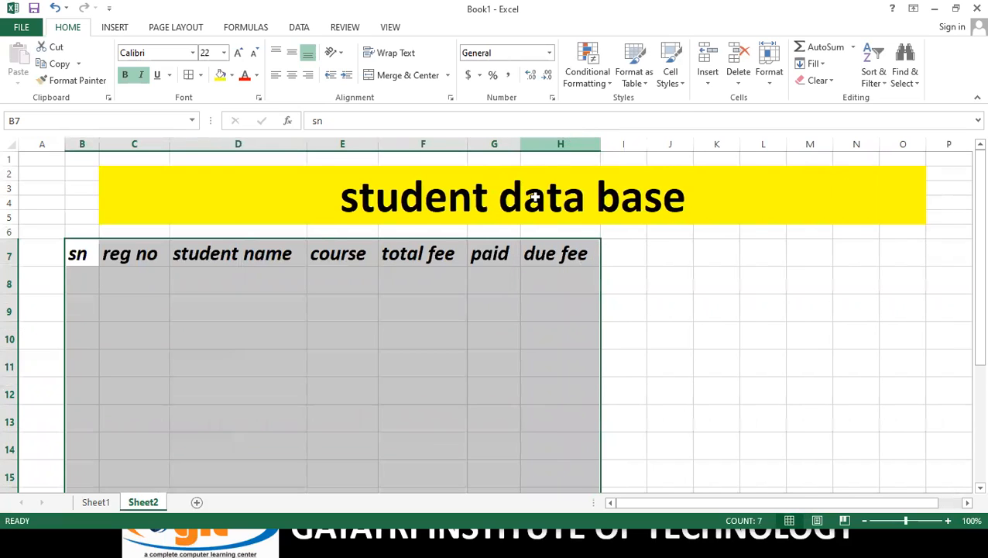
{"action": "left_click", "coordinate": [201, 75]}
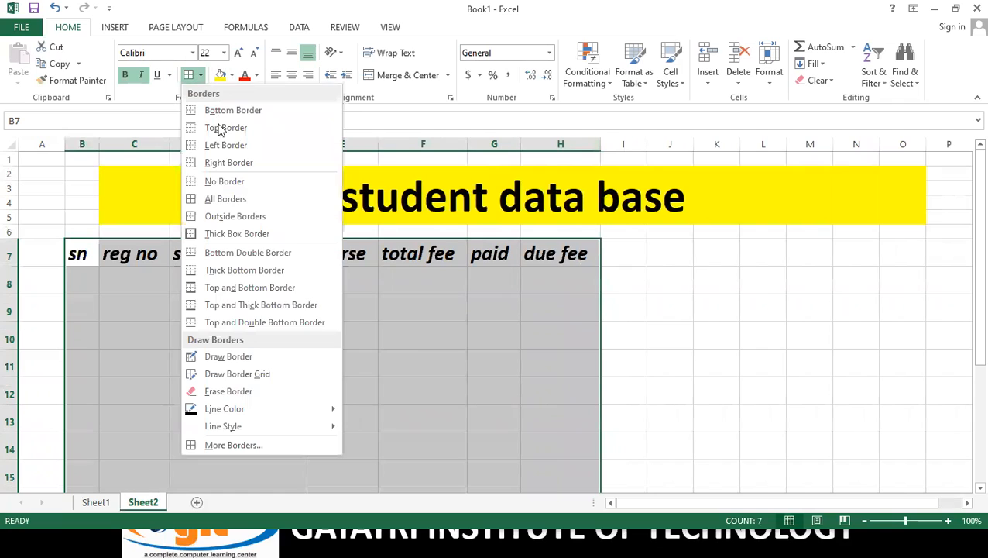
{"action": "left_click", "coordinate": [233, 202]}
- Number the sn column from 1 to 7 in cells B8 to B14
{"action": "left_click", "coordinate": [86, 285]}
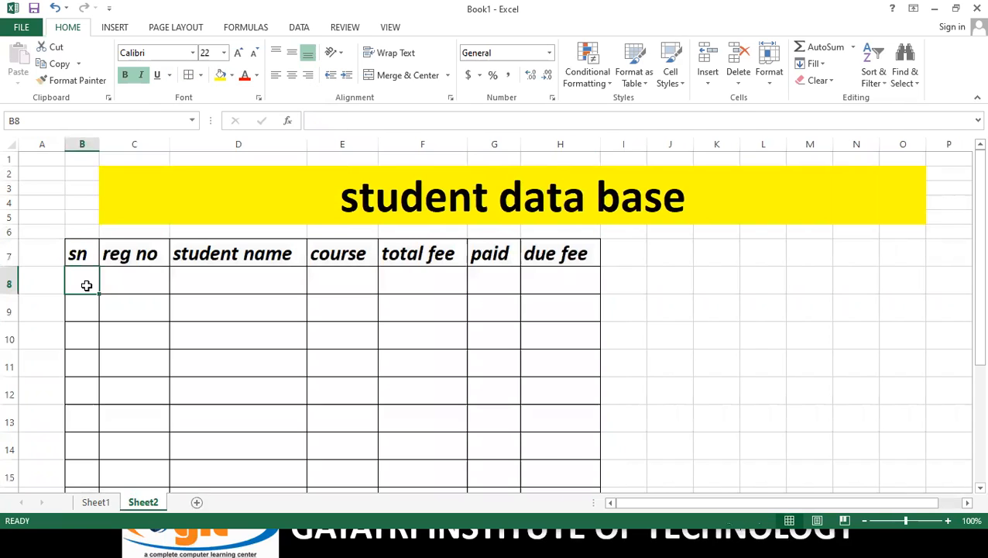
{"action": "type", "text": "1"}
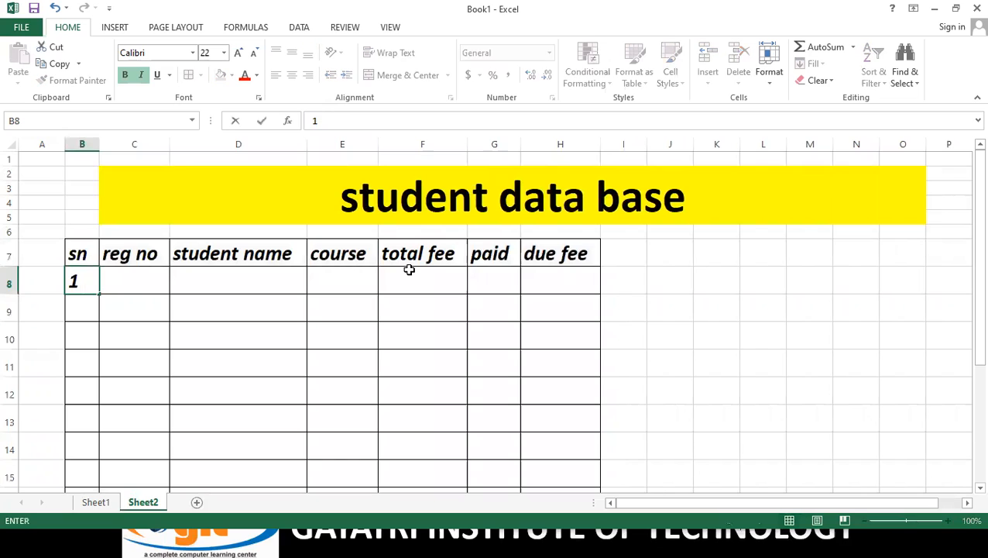
{"action": "key", "text": "Return"}
{"action": "type", "text": "2"}
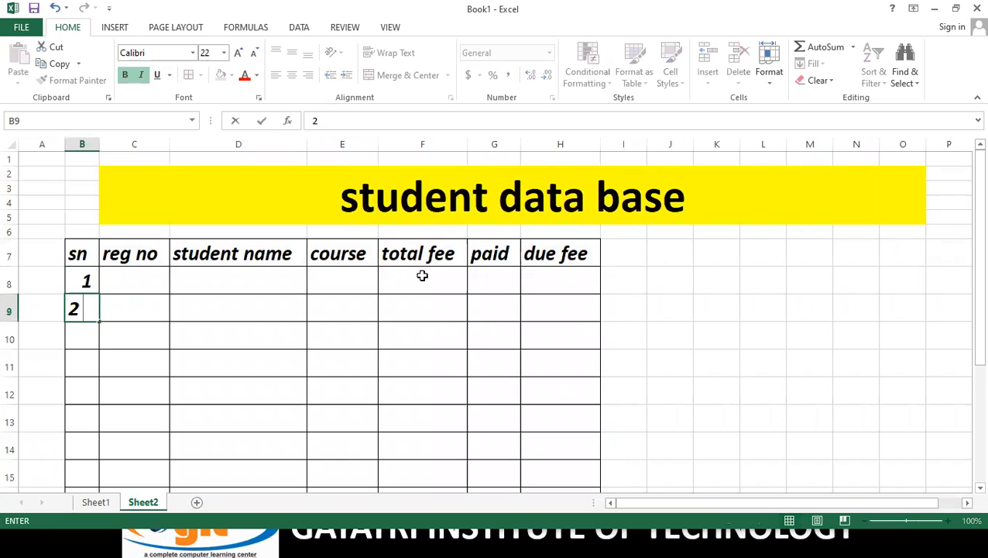
{"action": "left_click", "coordinate": [247, 342]}
{"action": "left_click_drag", "start_coordinate": [82, 281], "coordinate": [85, 304]}
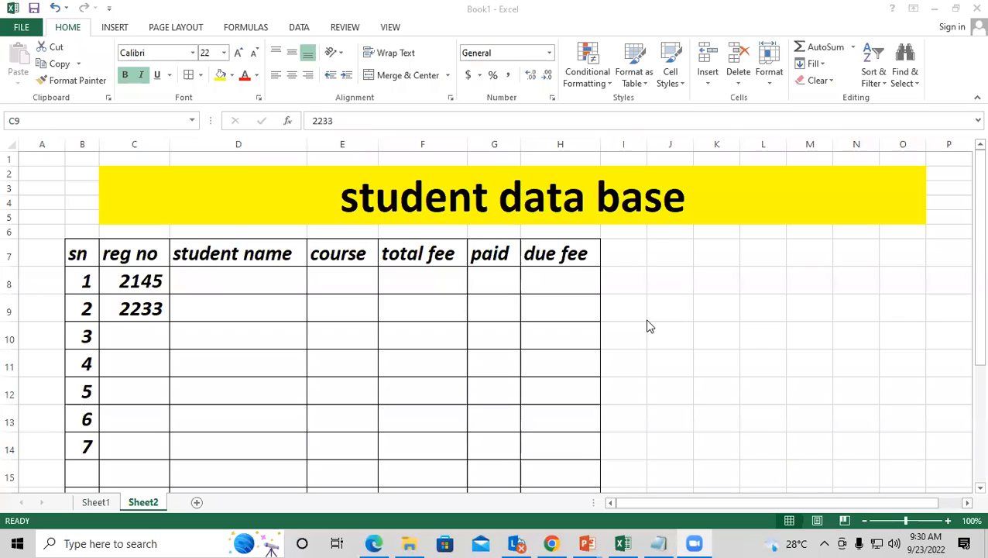
- Clear the two manually entered registration numbers in C8:C9
{"action": "left_click", "coordinate": [720, 314]}
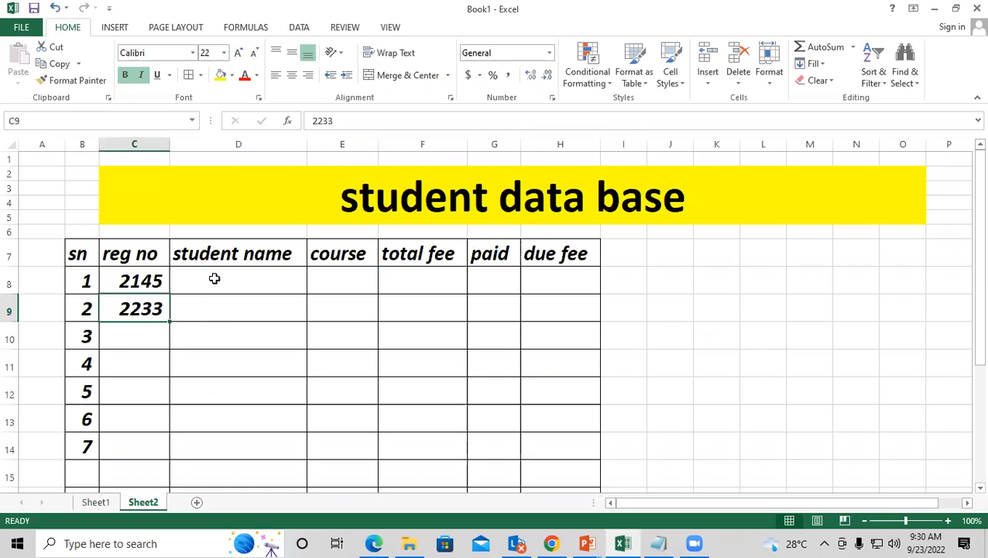
{"action": "left_click_drag", "start_coordinate": [140, 283], "coordinate": [144, 303]}
{"action": "key", "text": "Delete"}
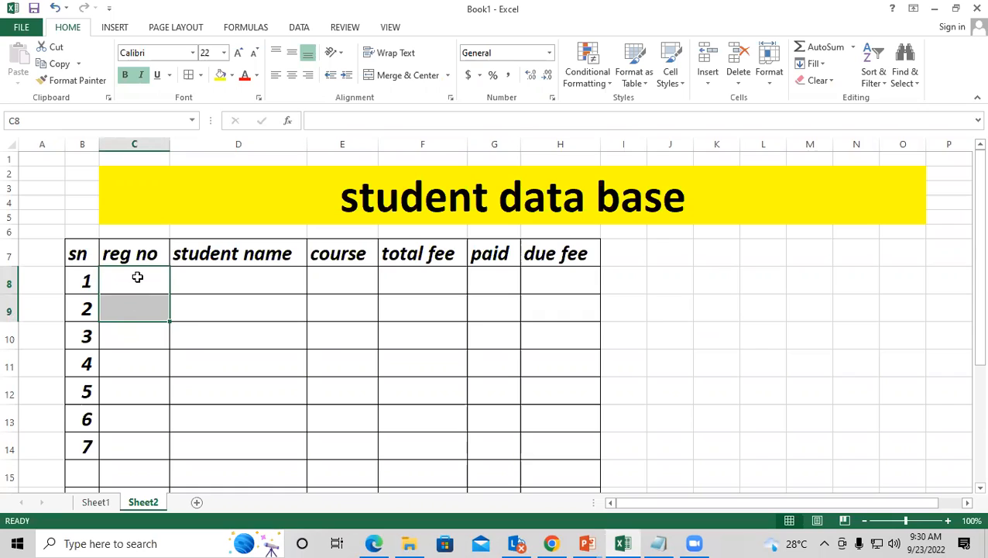
- Enter the formula =RANDBETWEEN(1222,1555) in cell C8 under reg no
{"action": "left_click", "coordinate": [137, 276]}
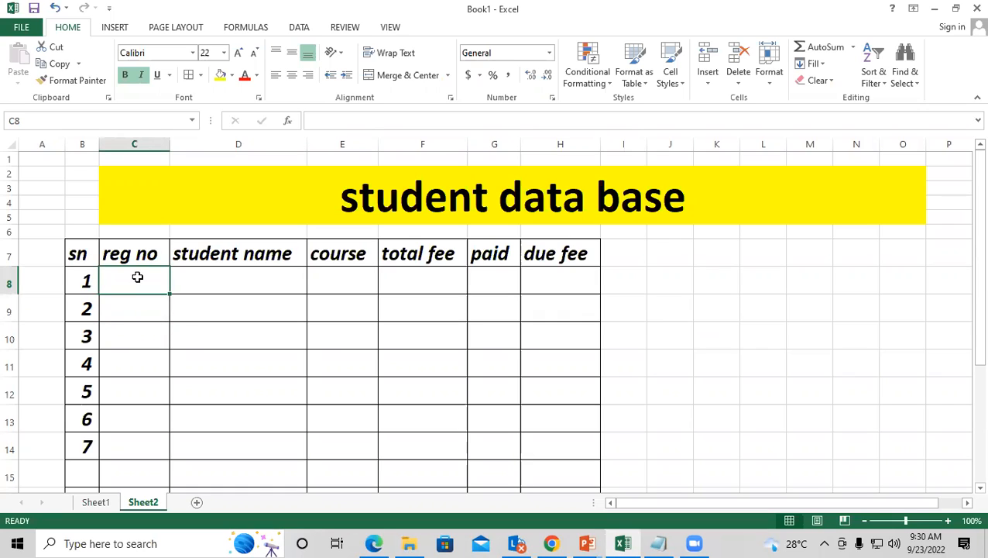
{"action": "type", "text": "="}
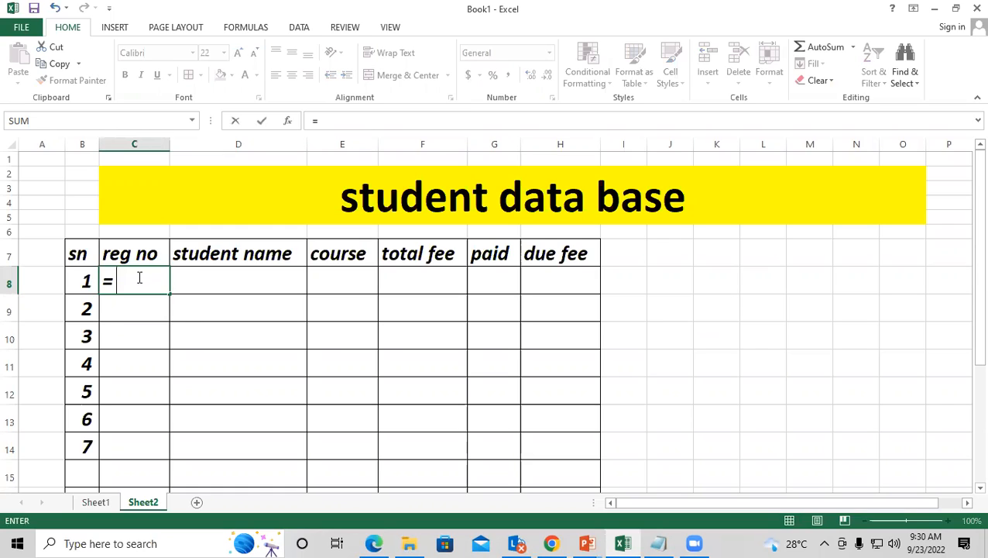
{"action": "type", "text": "r"}
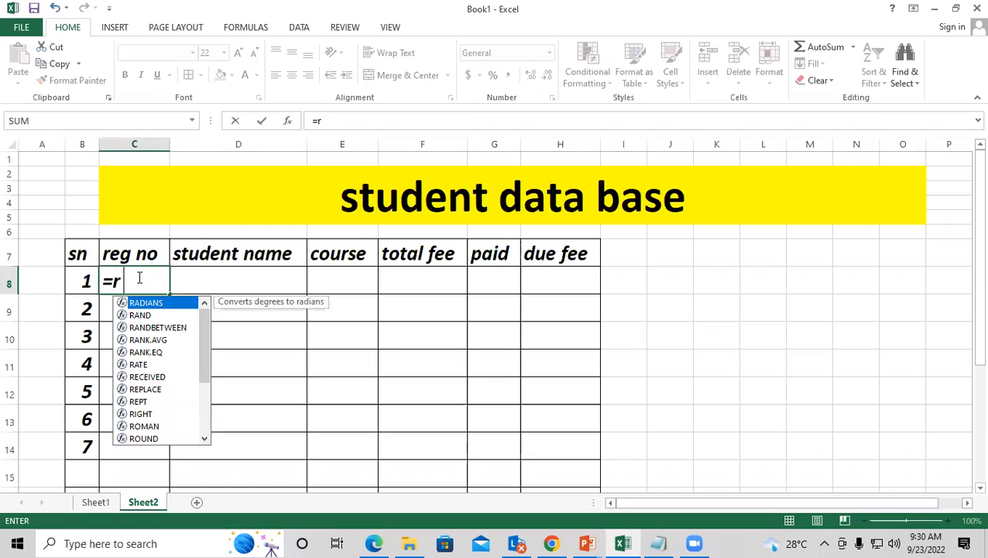
{"action": "type", "text": "an"}
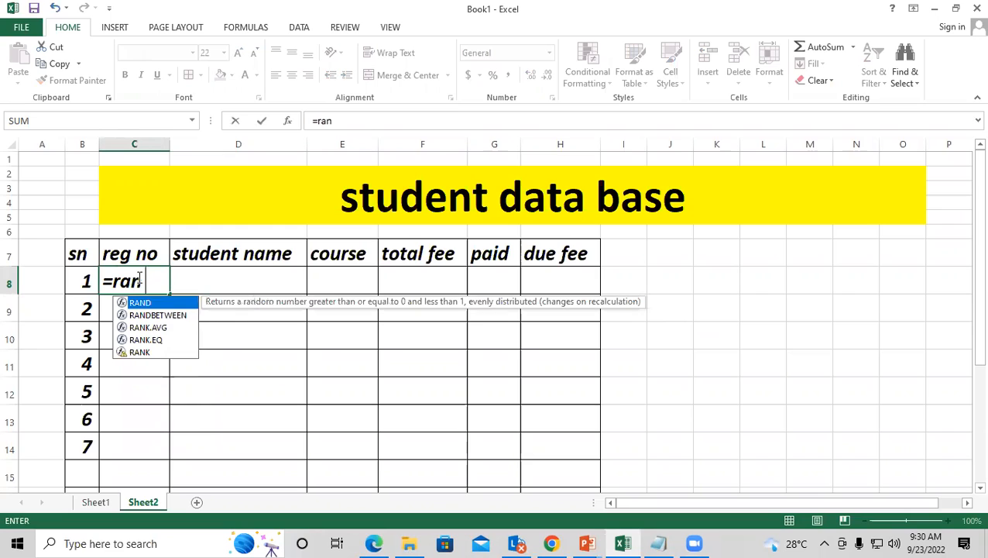
{"action": "type", "text": "d"}
{"action": "key", "text": "Down"}
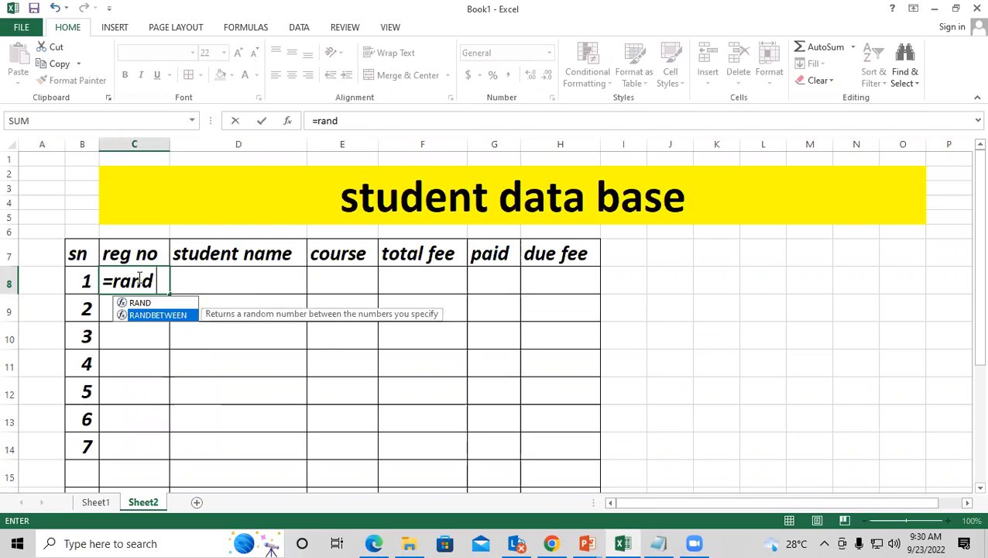
{"action": "key", "text": "Tab"}
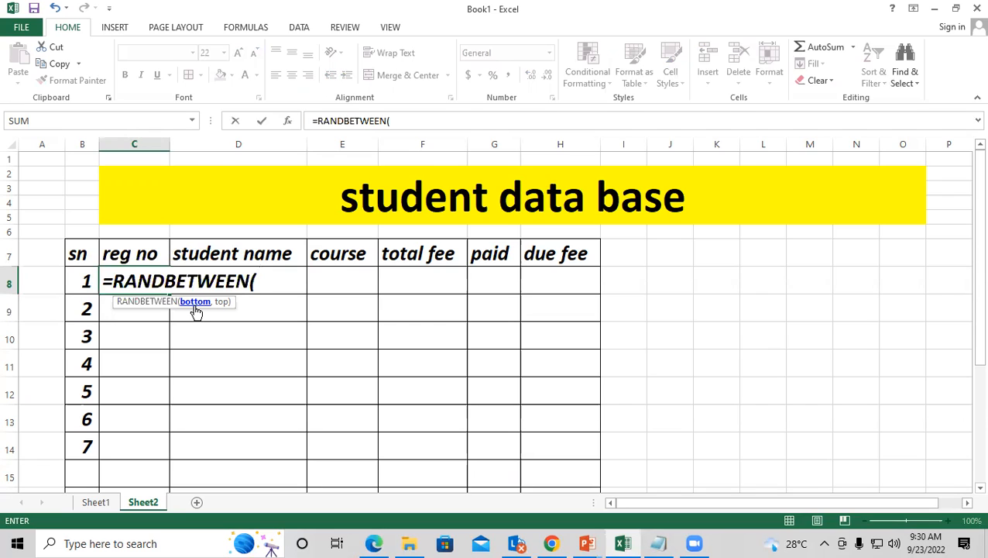
{"action": "type", "text": "1222"}
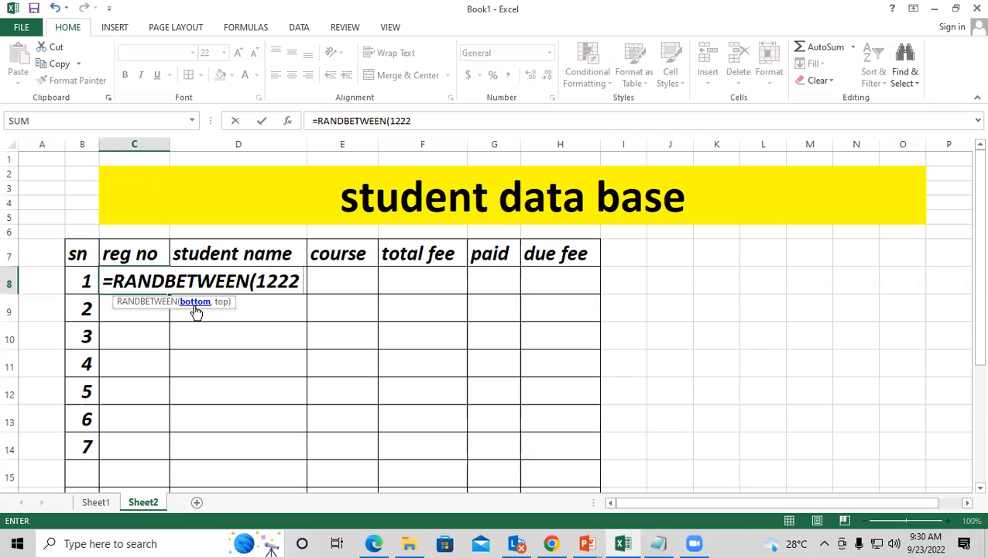
{"action": "type", "text": ",15"}
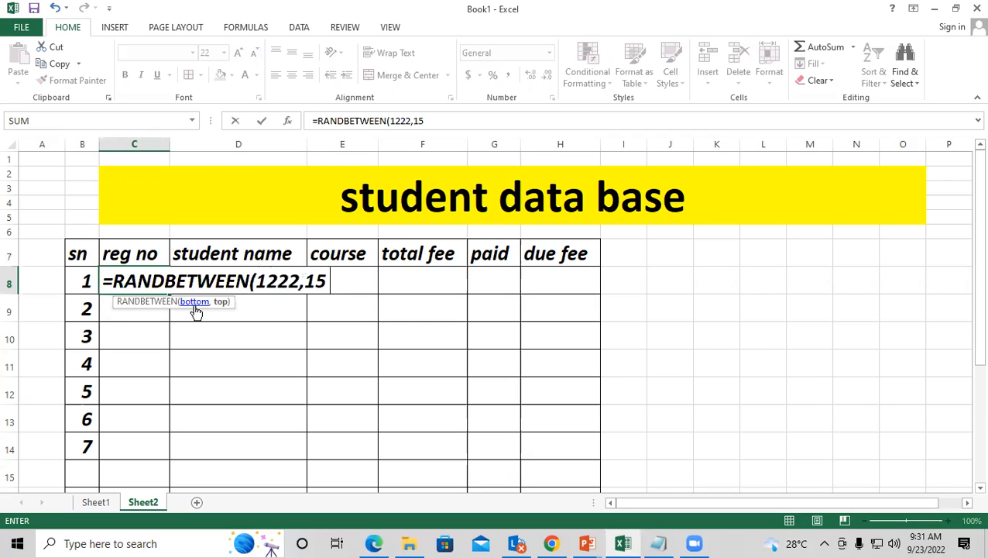
{"action": "type", "text": "55"}
{"action": "type", "text": ")"}
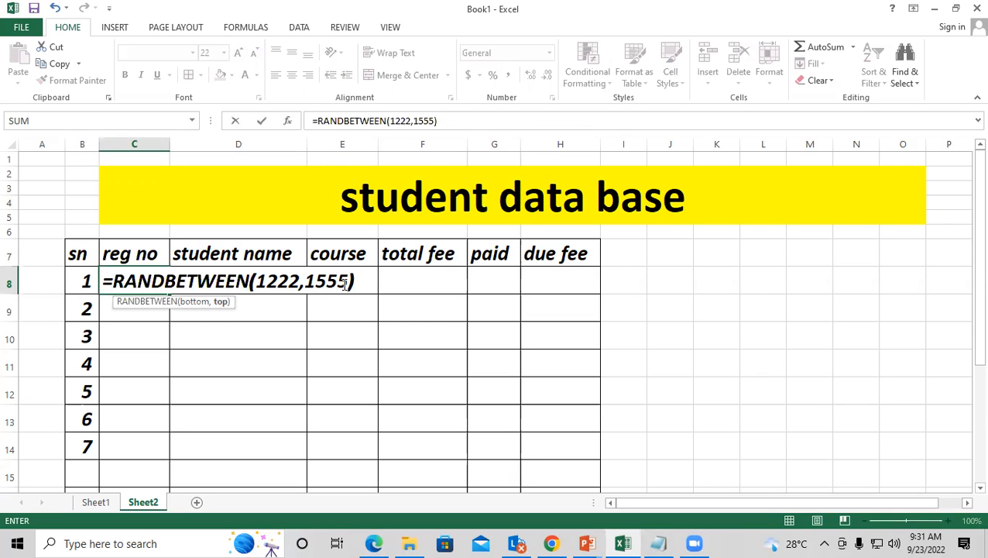
{"action": "key", "text": "Return"}
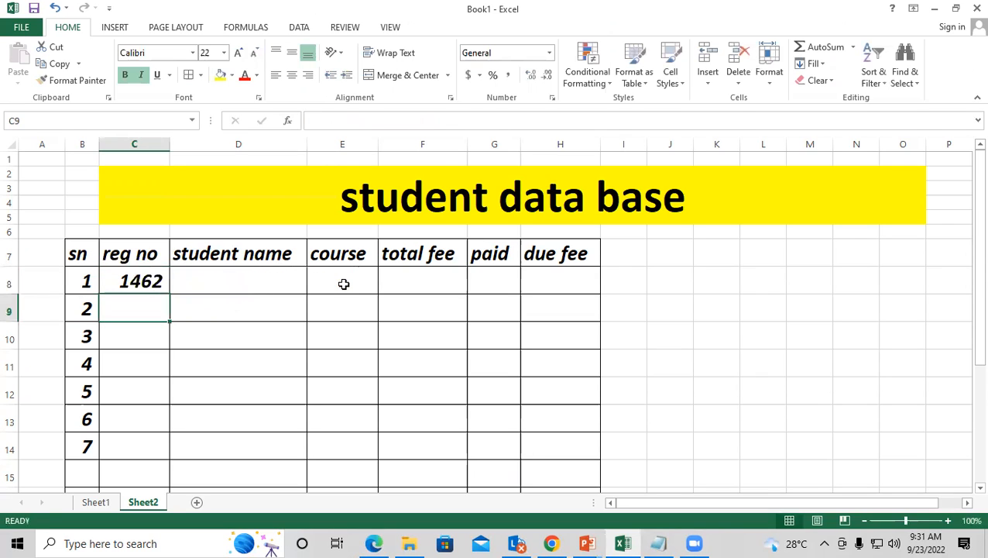
- Fill the random number formula from C8 down to C14 and check the copied cells
{"action": "left_click", "coordinate": [156, 281]}
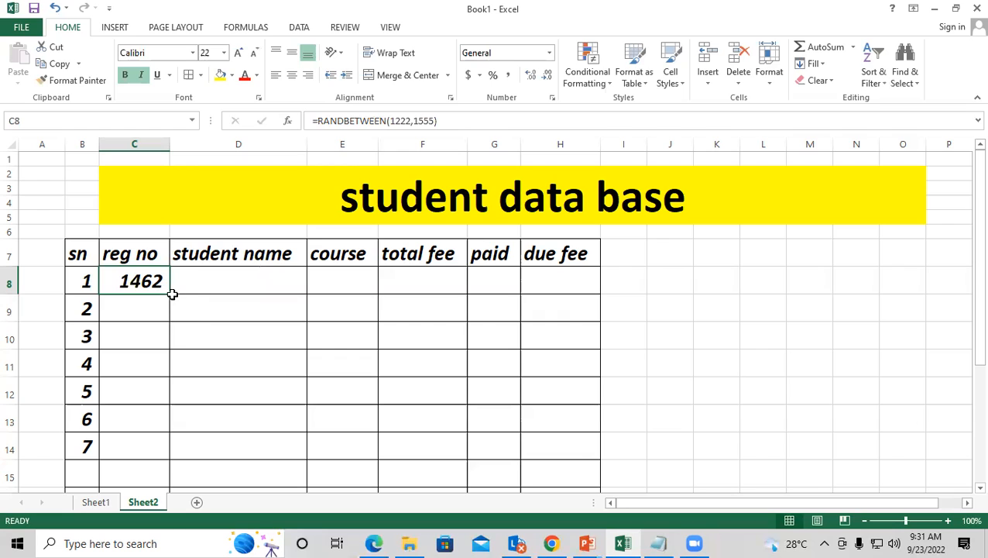
{"action": "left_click_drag", "start_coordinate": [169, 293], "coordinate": [159, 456]}
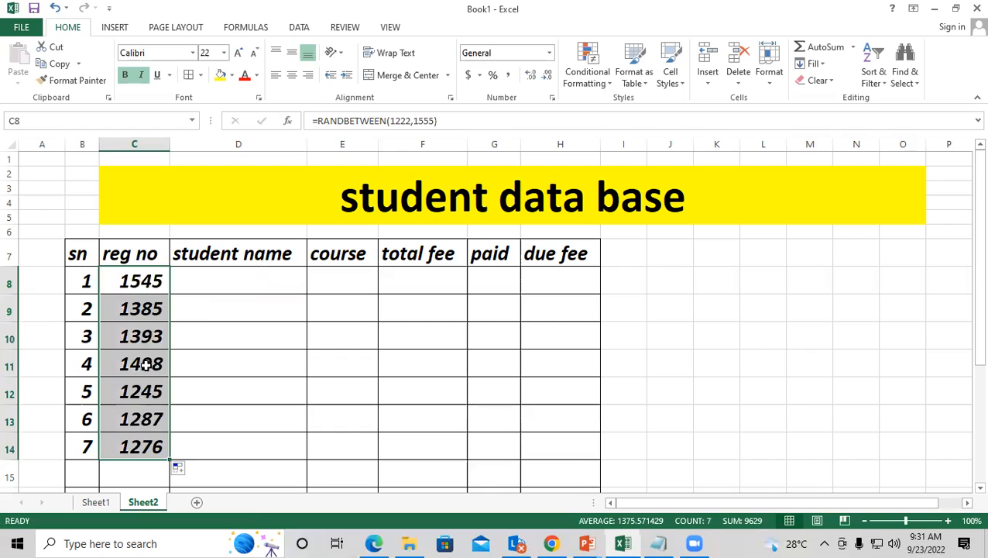
{"action": "left_click", "coordinate": [138, 313]}
{"action": "left_click", "coordinate": [153, 346]}
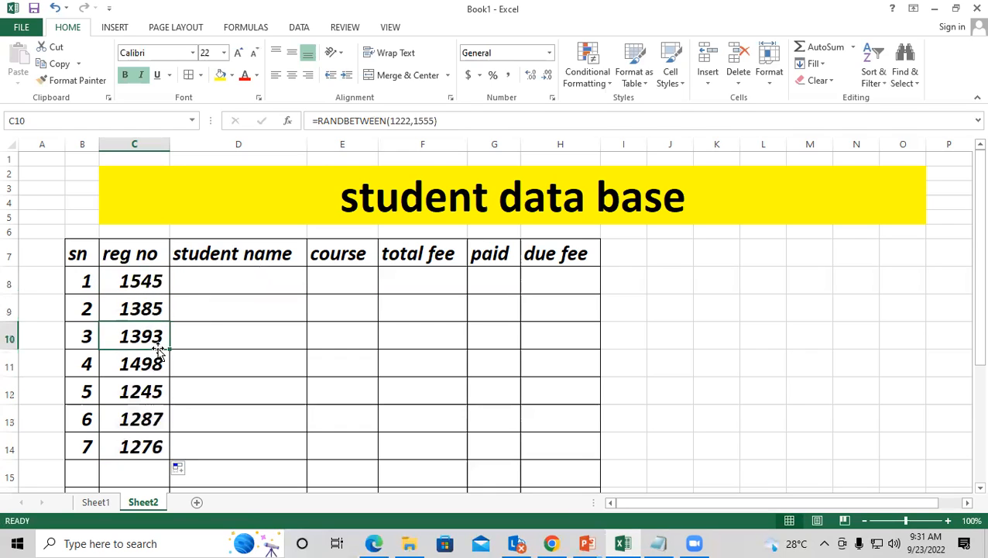
{"action": "left_click", "coordinate": [138, 375]}
{"action": "left_click", "coordinate": [159, 399]}
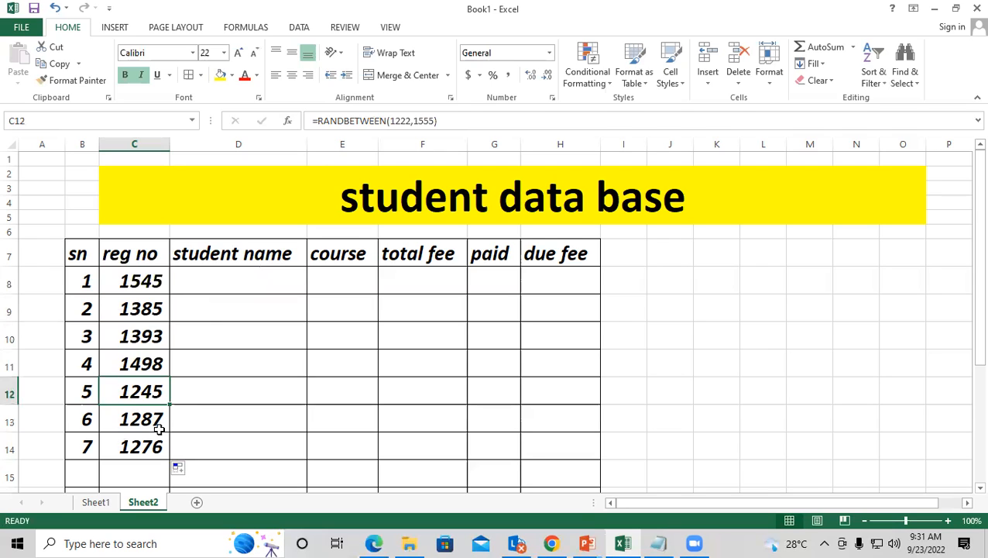
- Clear the generated registration numbers from C8:C14
{"action": "mouse_move", "coordinate": [143, 275]}
{"action": "left_mouse_down"}
{"action": "mouse_move", "coordinate": [138, 304]}
{"action": "mouse_move", "coordinate": [163, 430]}
{"action": "mouse_move", "coordinate": [155, 441]}
{"action": "mouse_move", "coordinate": [150, 433]}
{"action": "left_mouse_up"}
{"action": "key", "text": "Delete"}
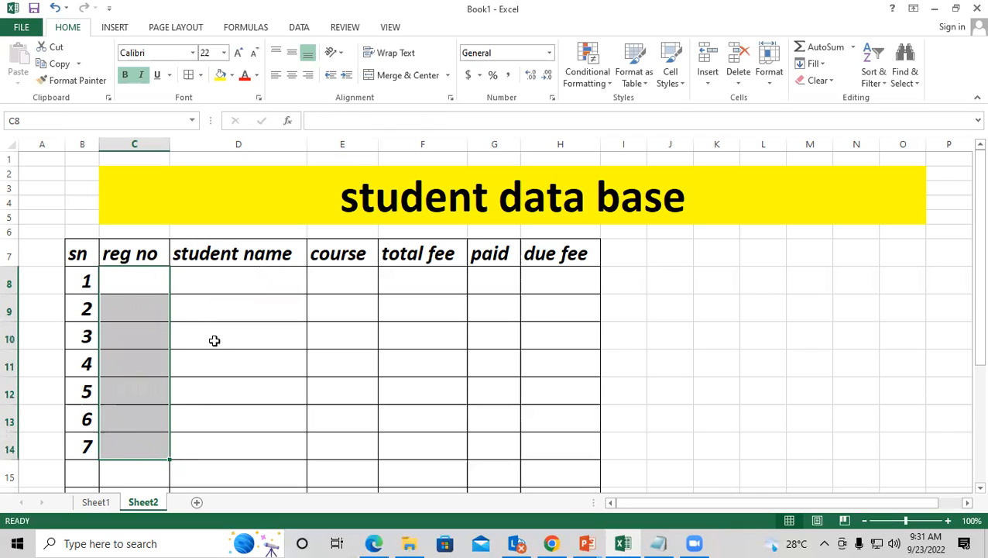
{"action": "left_click", "coordinate": [120, 284]}
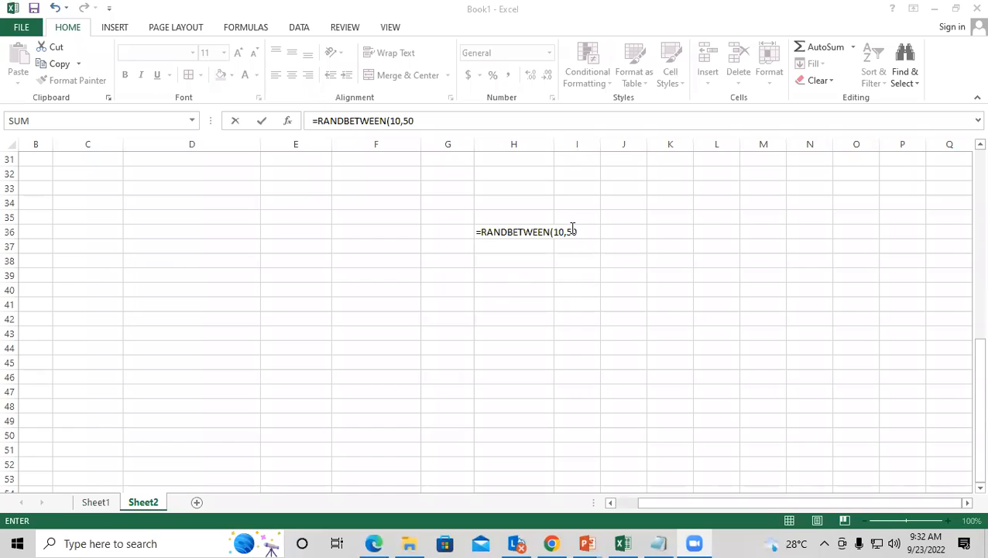
- Complete the formula =RANDBETWEEN(10,50) in cell H36 and fill it down to H94
{"action": "left_click", "coordinate": [583, 231]}
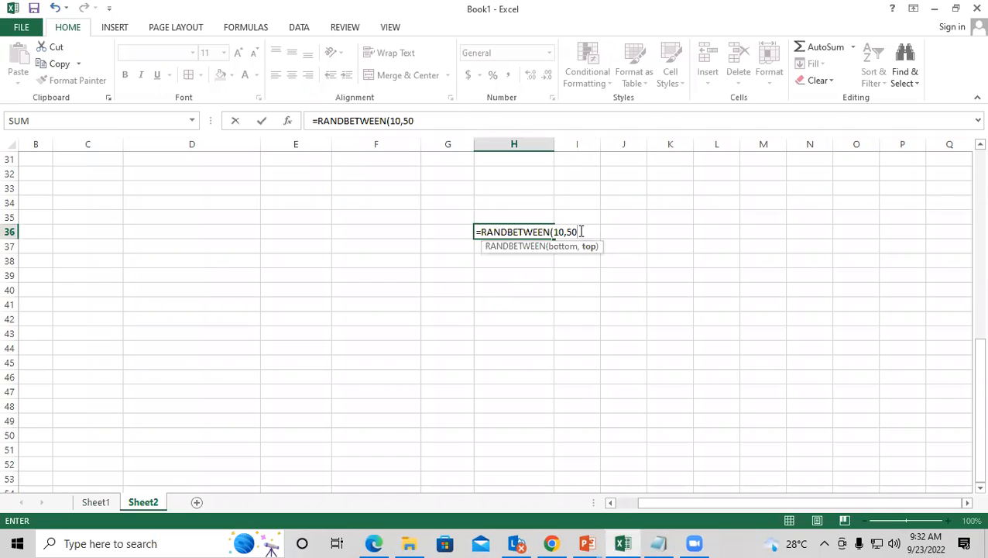
{"action": "type", "text": ")"}
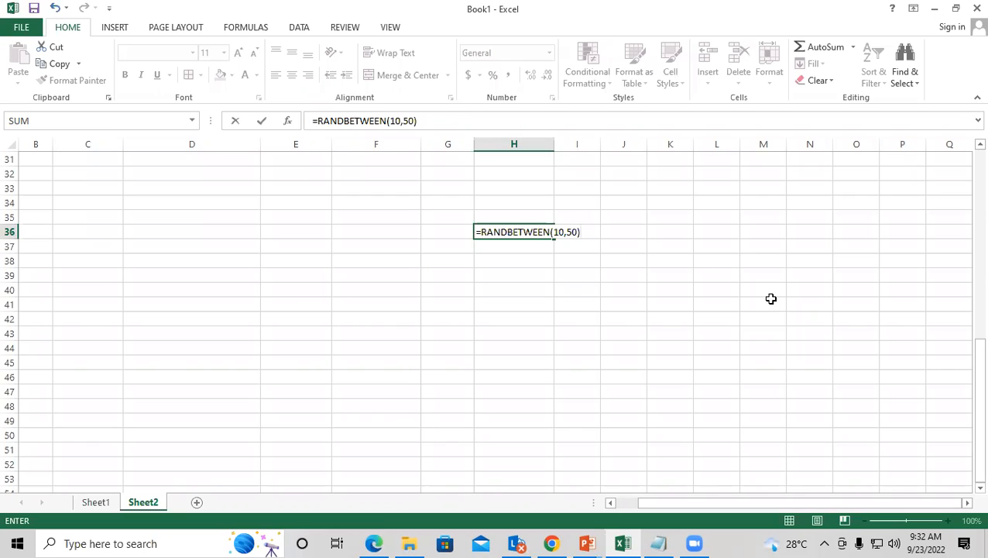
{"action": "key", "text": "Return"}
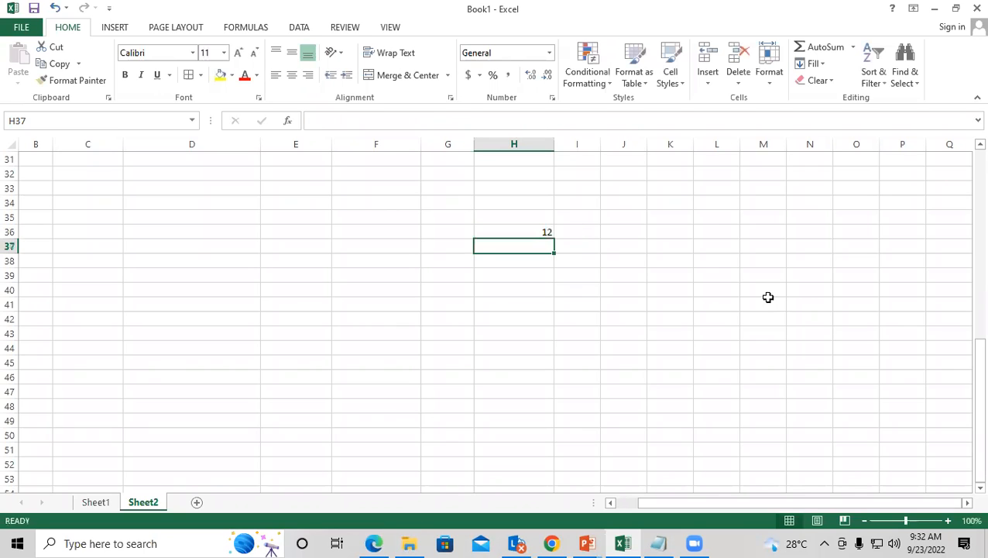
{"action": "left_click", "coordinate": [510, 231]}
{"action": "left_click_drag", "start_coordinate": [555, 238], "coordinate": [567, 503]}
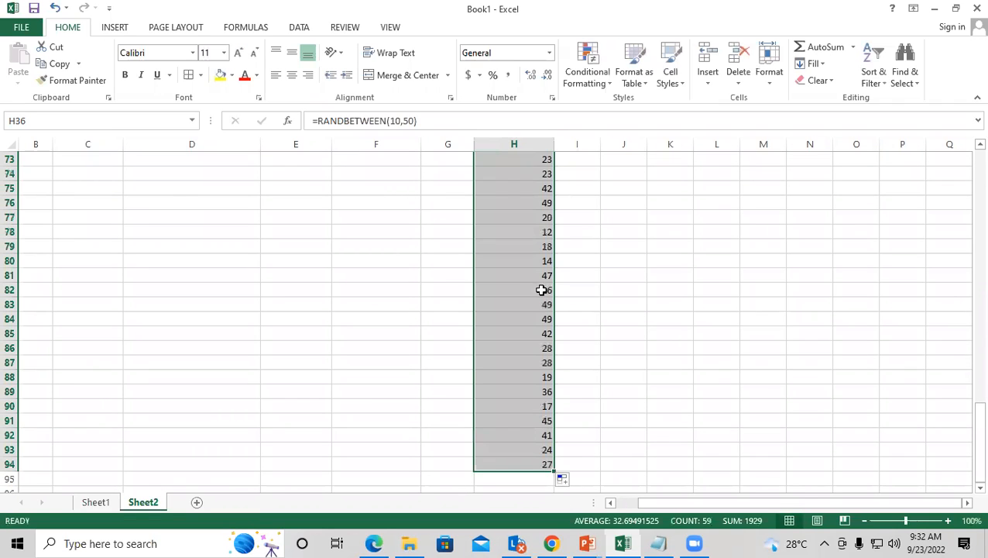
{"action": "scroll", "coordinate": [535, 422], "scroll_direction": "up", "scroll_amount": 14}
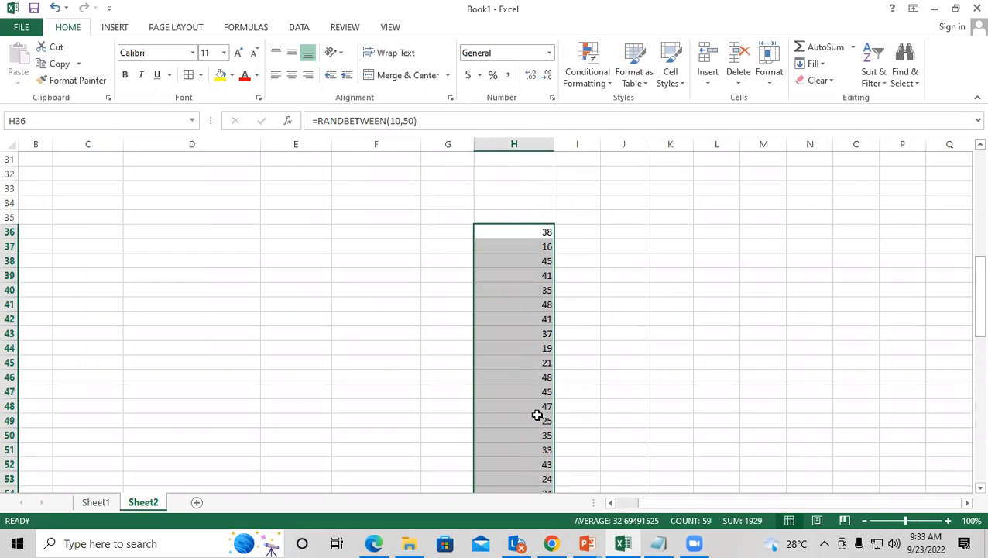
- Clear the random numbers from H36:H94
{"action": "key", "text": "Delete"}
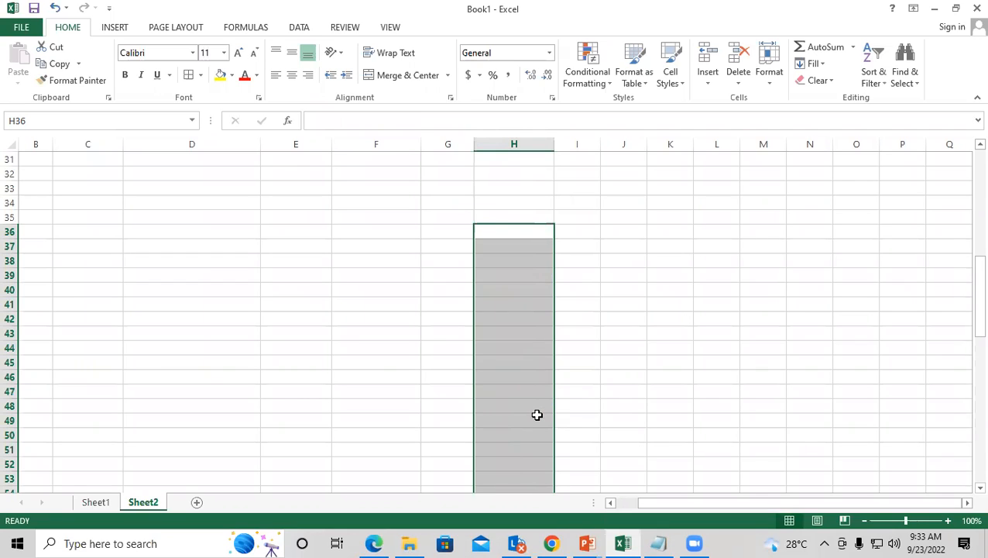
- Enter the formula =RANDBETWEEN(1125,1522) in cell C8 under reg no
{"action": "scroll", "coordinate": [534, 414], "scroll_direction": "up", "scroll_amount": 10}
{"action": "left_click", "coordinate": [83, 285]}
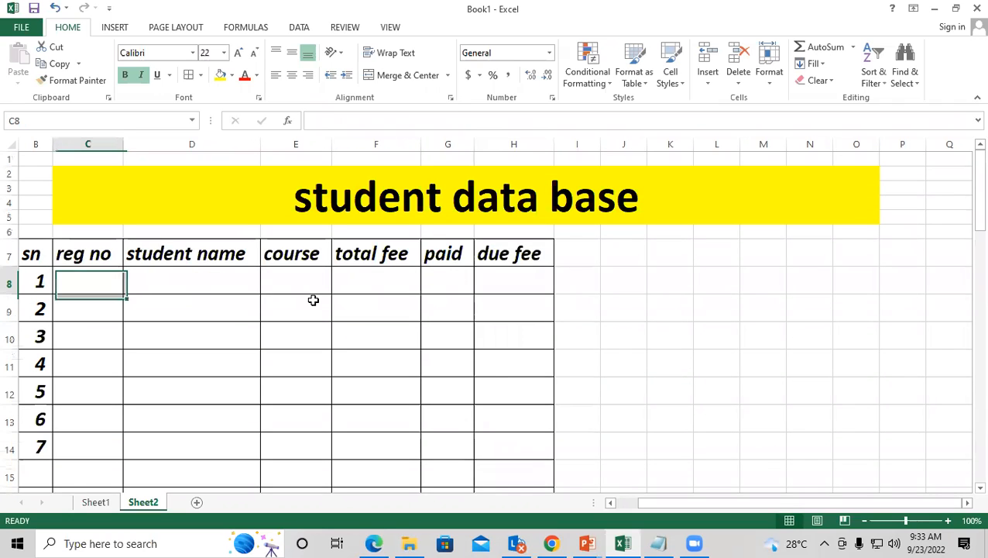
{"action": "type", "text": "=ra"}
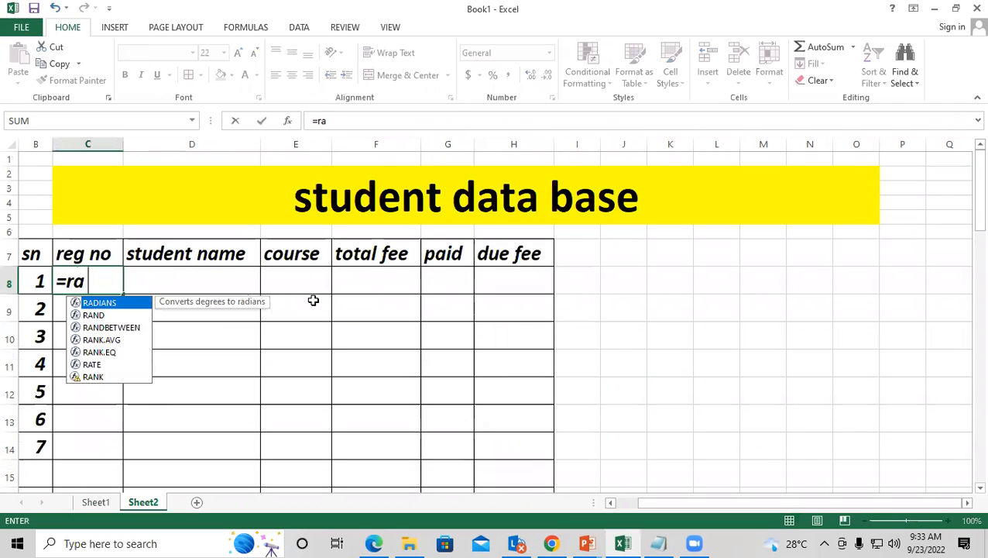
{"action": "key", "text": "Down"}
{"action": "key", "text": "Down"}
{"action": "key", "text": "Down"}
{"action": "key", "text": "Up"}
{"action": "key", "text": "Up"}
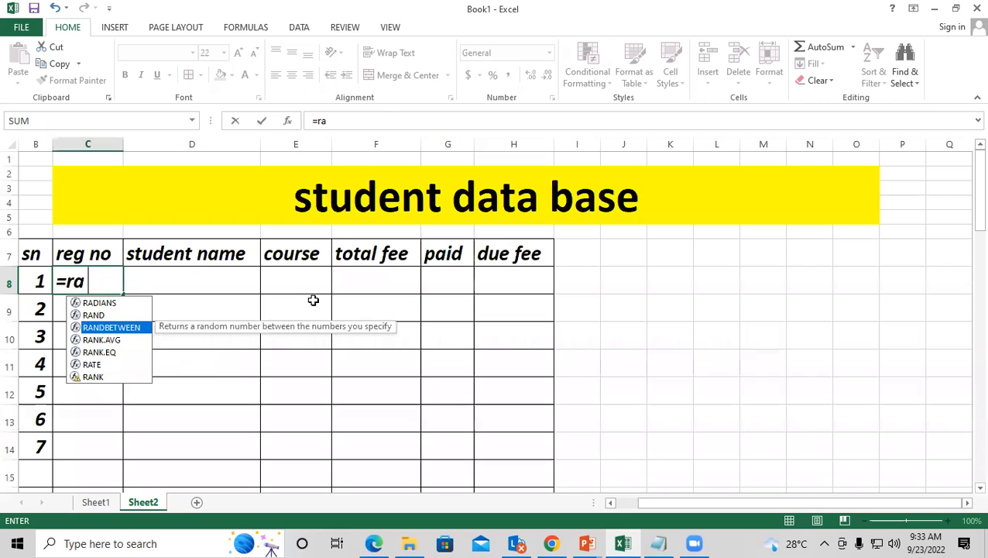
{"action": "key", "text": "Tab"}
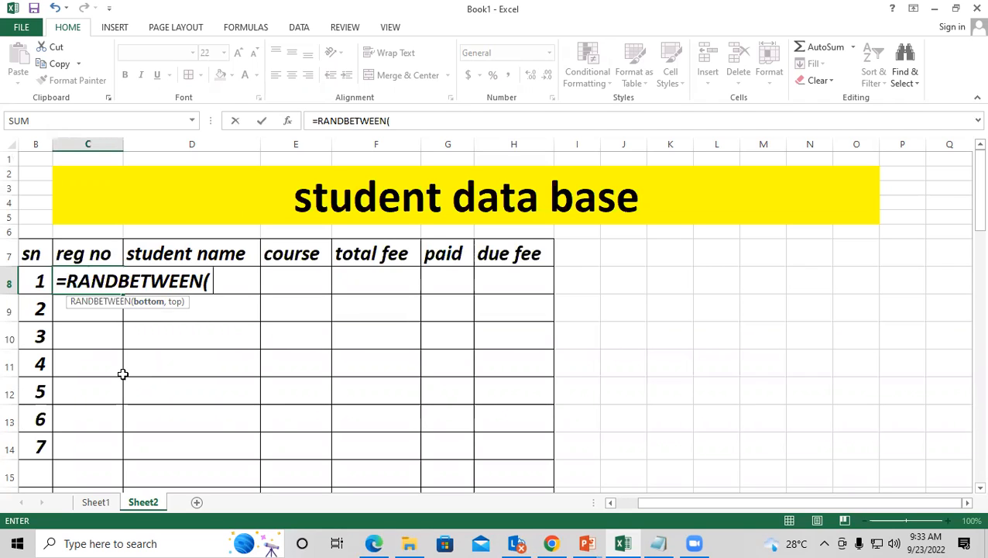
{"action": "type", "text": "1125,"}
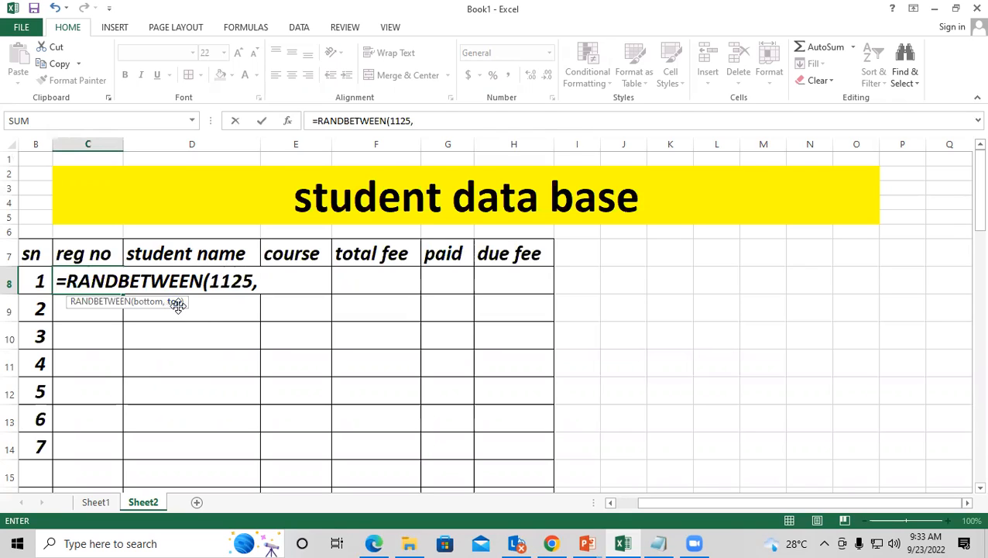
{"action": "type", "text": "1522"}
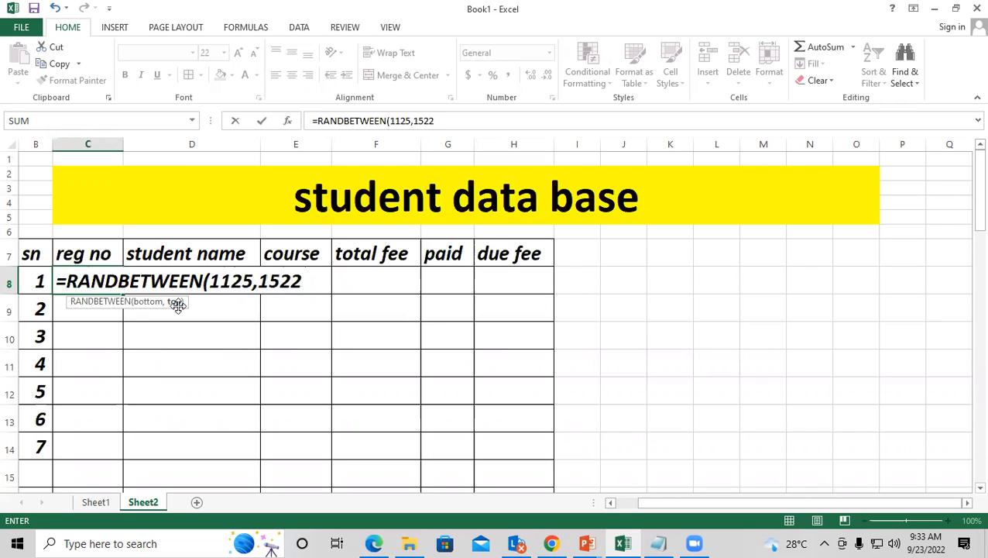
{"action": "type", "text": ")"}
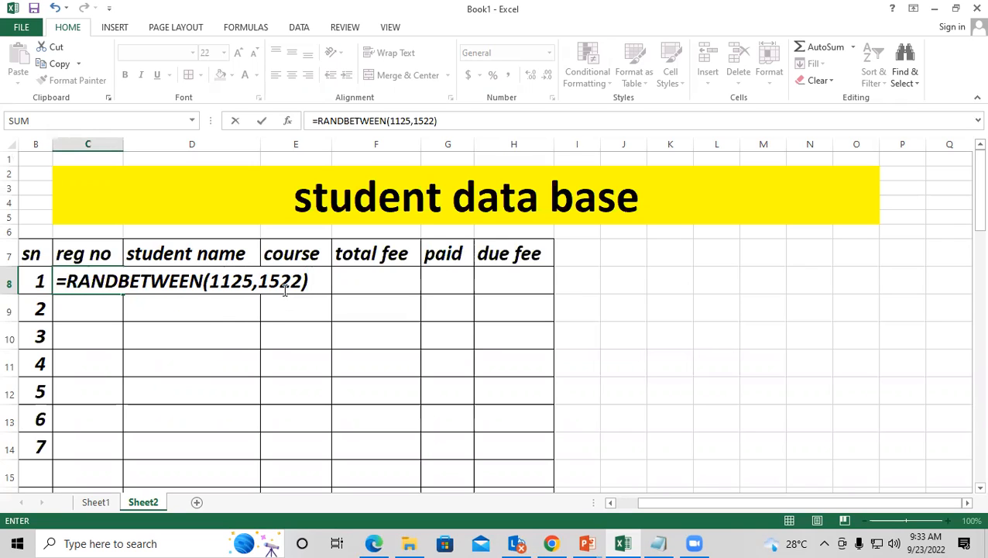
{"action": "key", "text": "Return"}
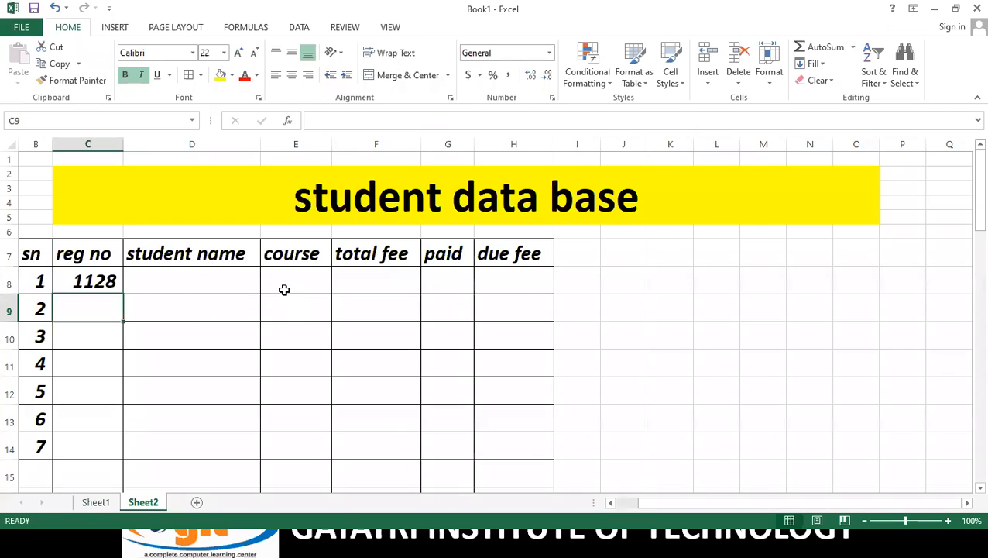
- Fill the RANDBETWEEN formula from C8 down to C14
{"action": "left_click", "coordinate": [108, 279]}
{"action": "left_click_drag", "start_coordinate": [126, 296], "coordinate": [122, 453]}
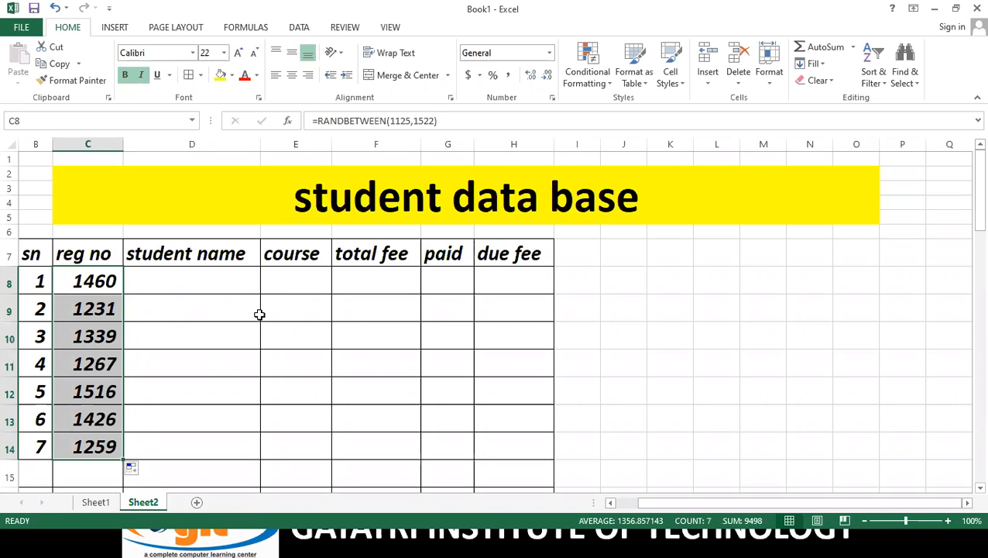
{"action": "left_click", "coordinate": [201, 274]}
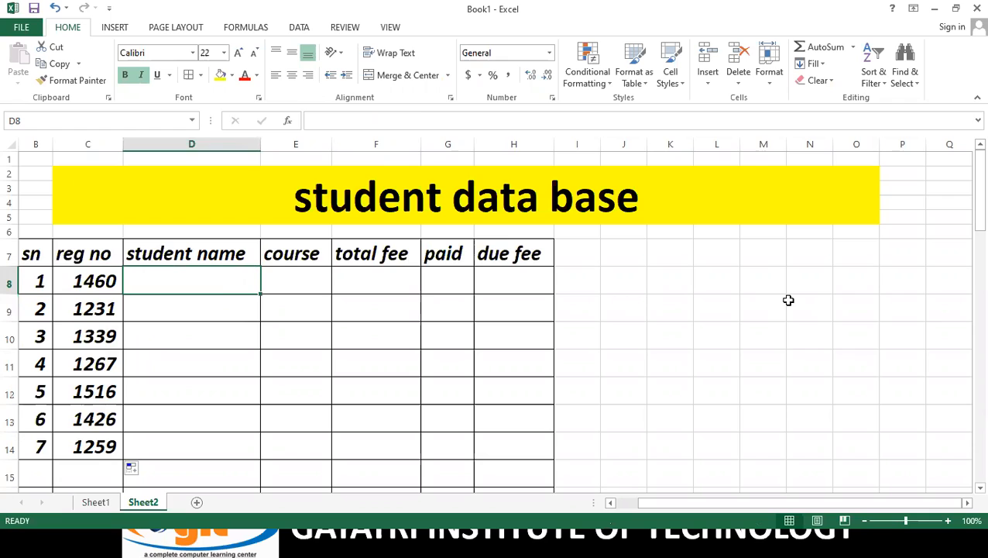
- Review the formula in C8 in edit mode and re-enter it to recalculate the random registration numbers
{"action": "key", "text": "Left"}
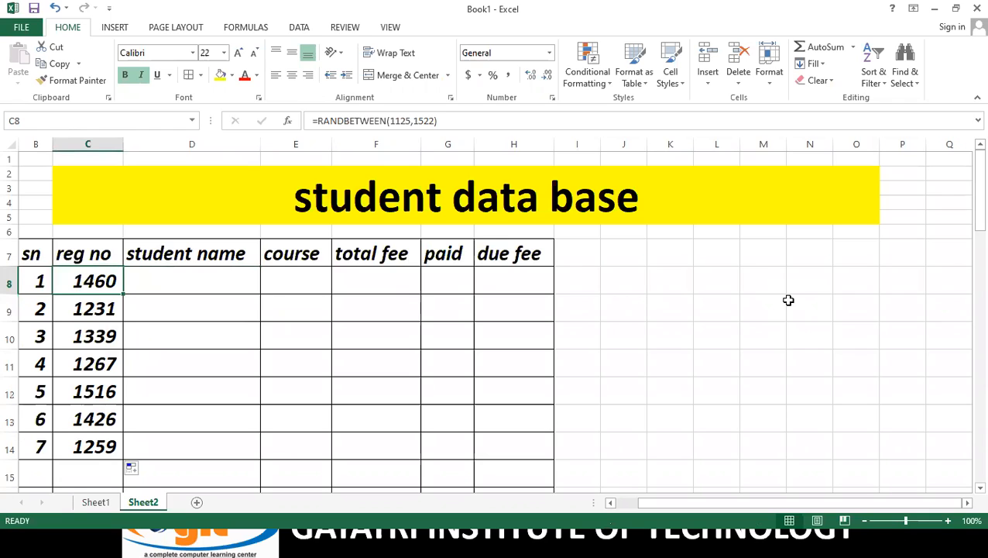
{"action": "key", "text": "F2"}
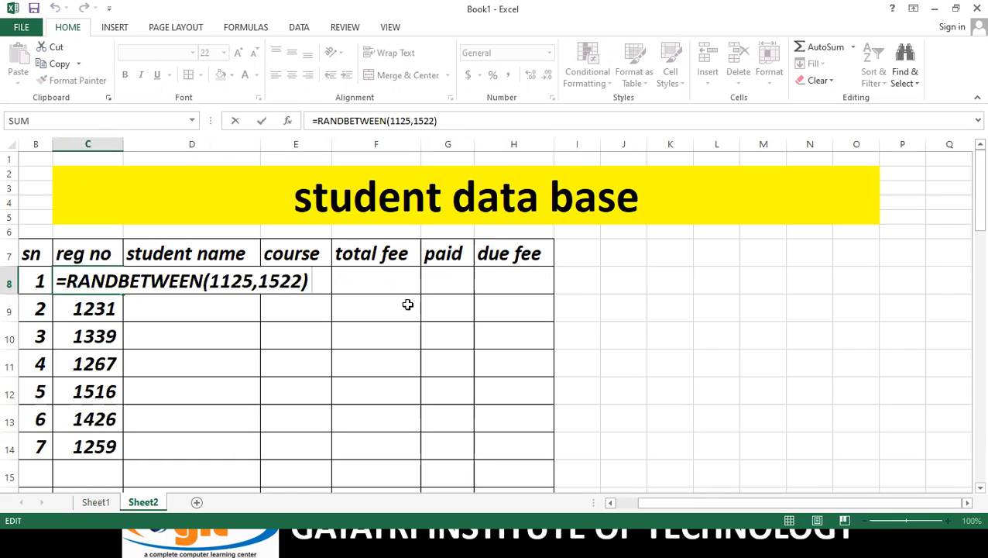
{"action": "key", "text": "Return"}
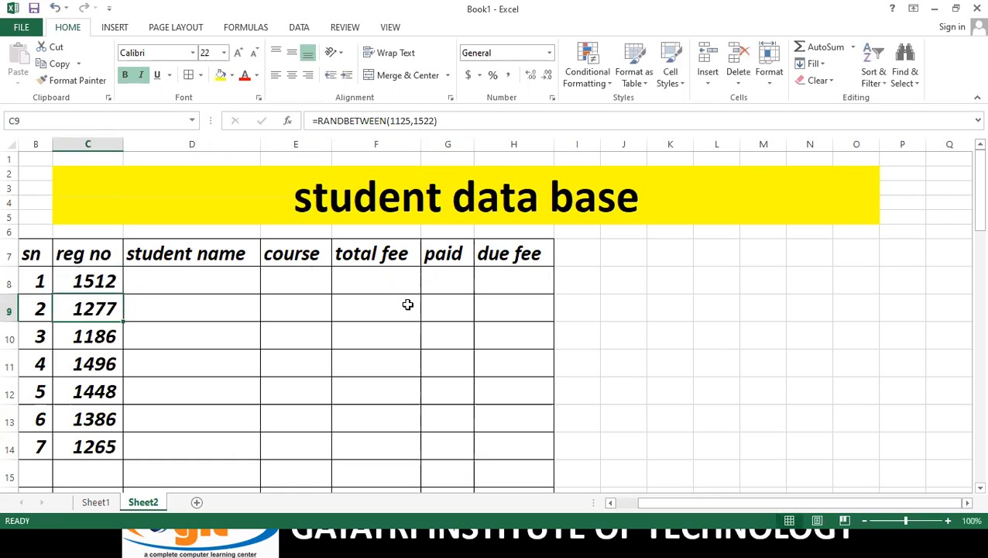
{"action": "left_click", "coordinate": [185, 286]}
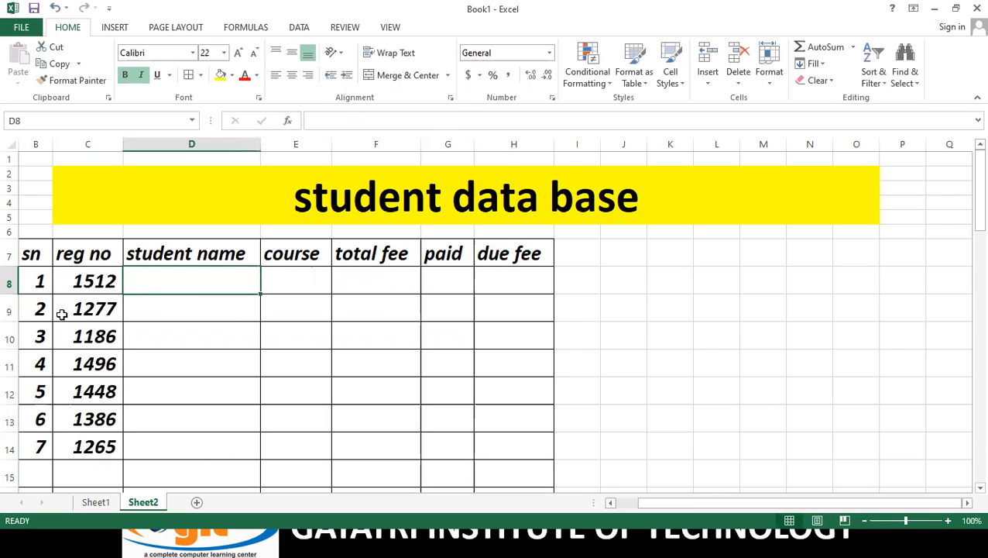
- Overwrite the formula in C8 with 1422 and the one in C9 with 1222
{"action": "left_click", "coordinate": [62, 288]}
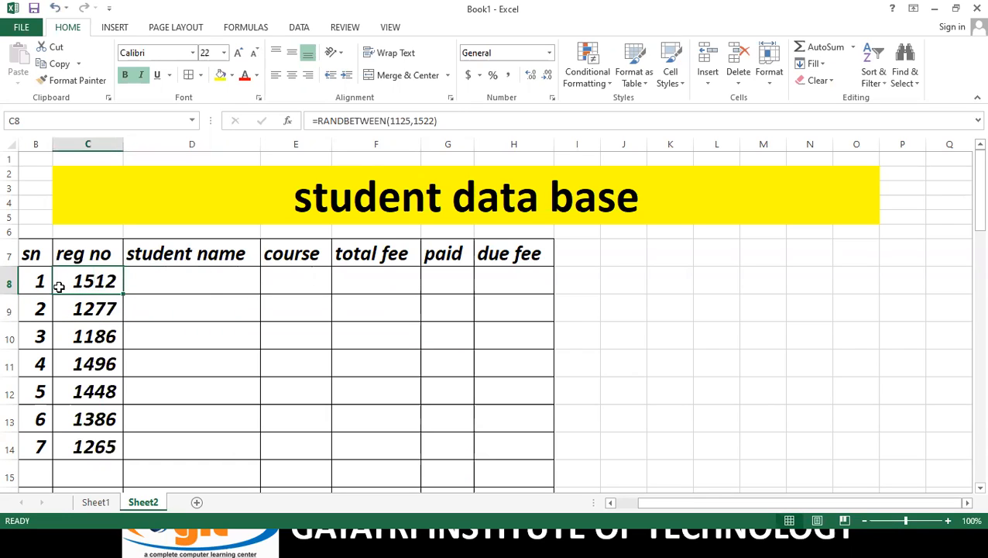
{"action": "type", "text": "1422"}
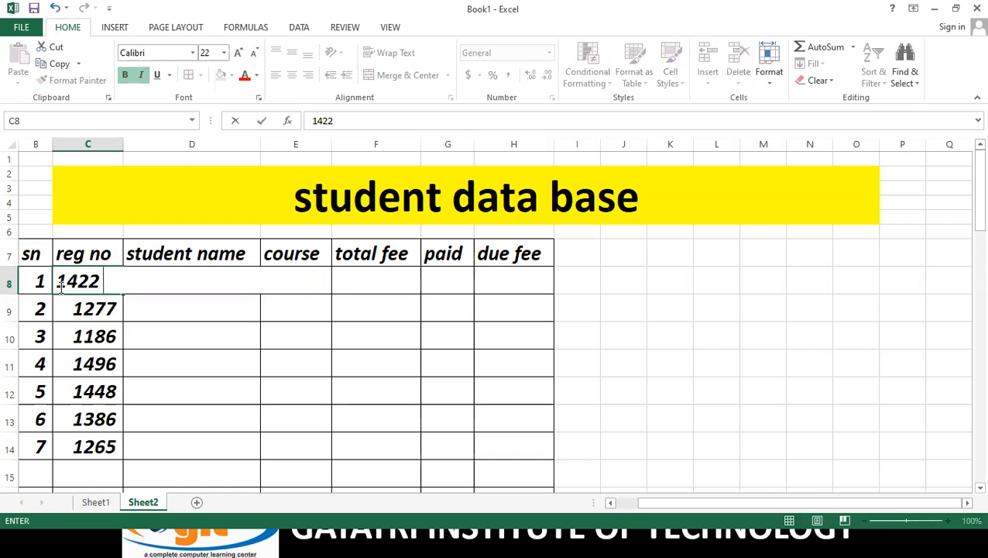
{"action": "key", "text": "Return"}
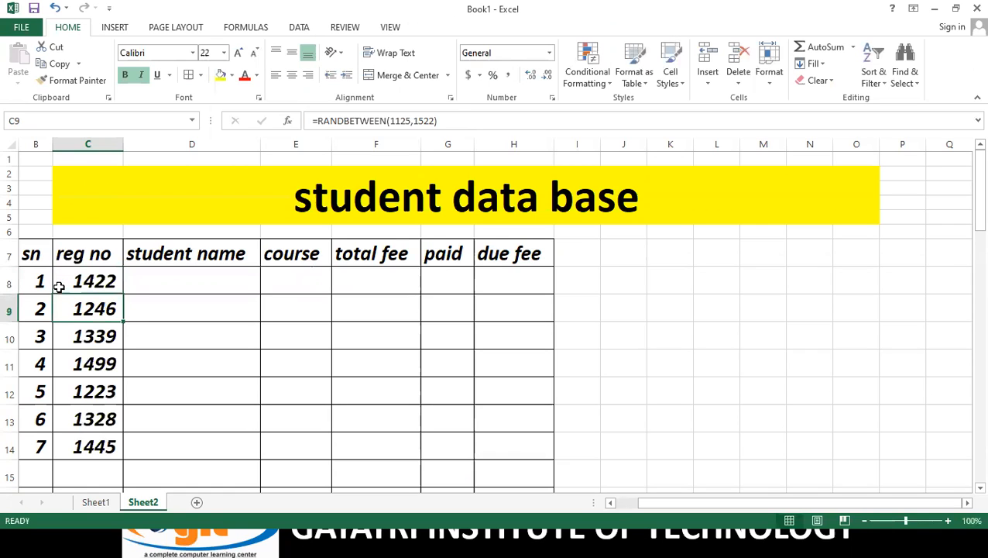
{"action": "type", "text": "1222"}
{"action": "key", "text": "Return"}
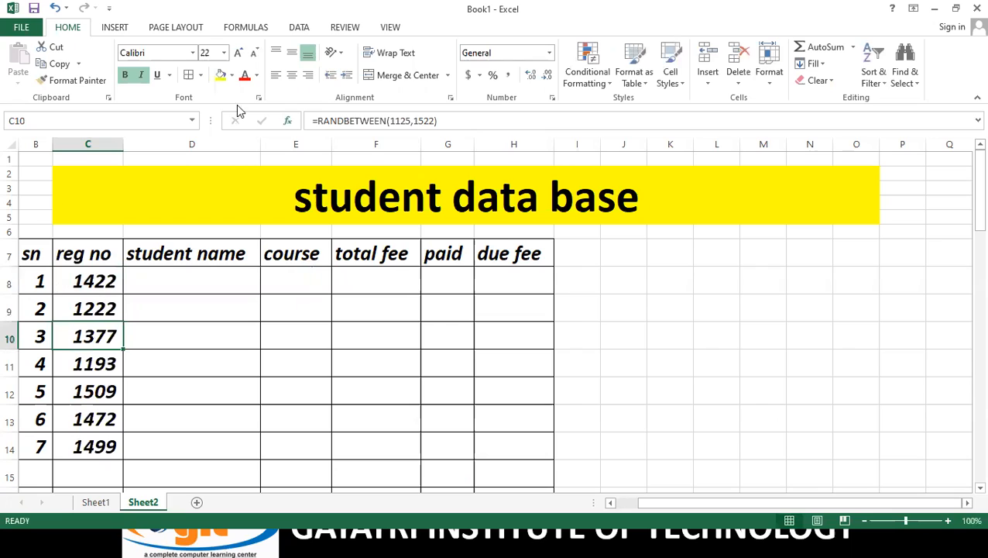
{"action": "left_click_drag", "start_coordinate": [85, 284], "coordinate": [112, 447]}
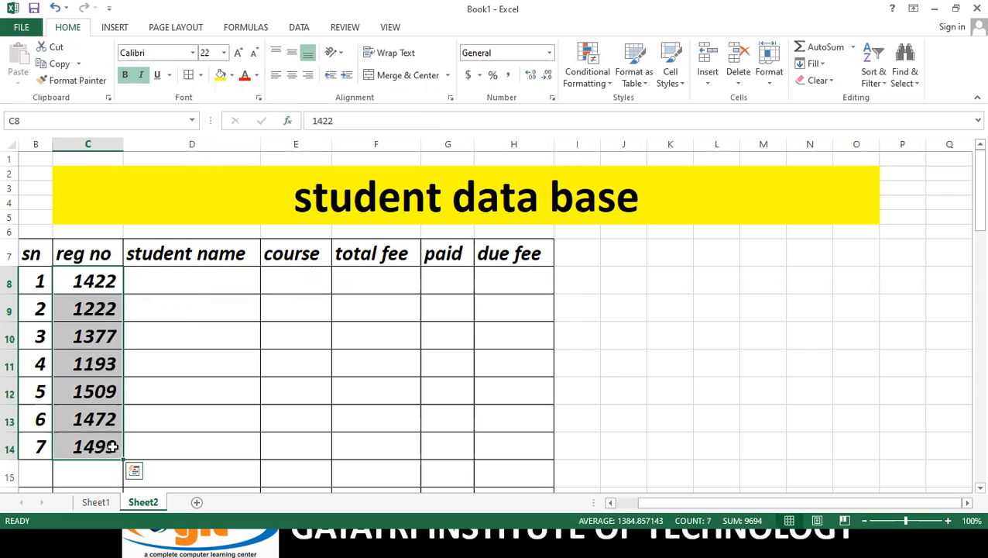
{"action": "key", "text": "ctrl+c"}
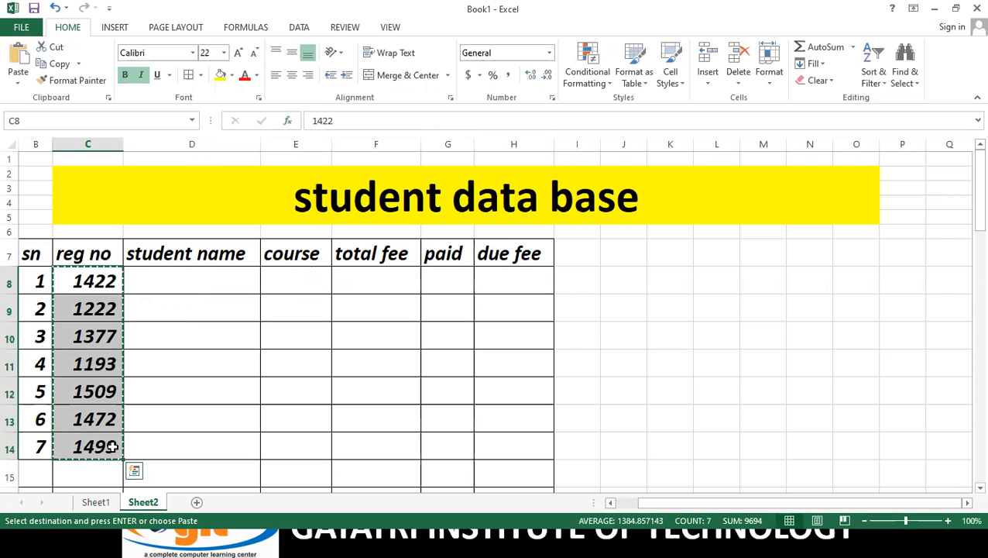
{"action": "key", "text": "Escape"}
- Check the typed numbers in C8 and C9 and undo both entries
{"action": "left_click", "coordinate": [87, 284]}
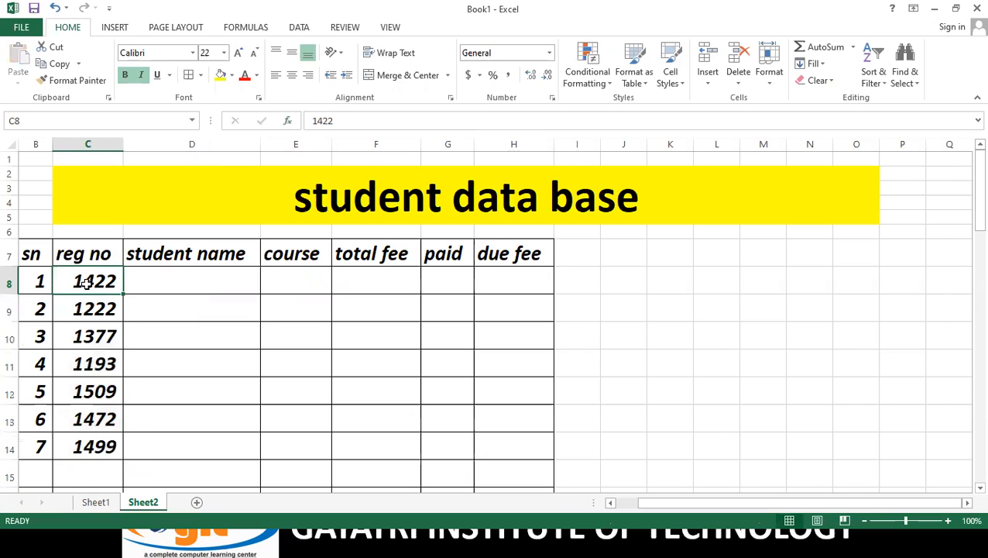
{"action": "left_click", "coordinate": [99, 309]}
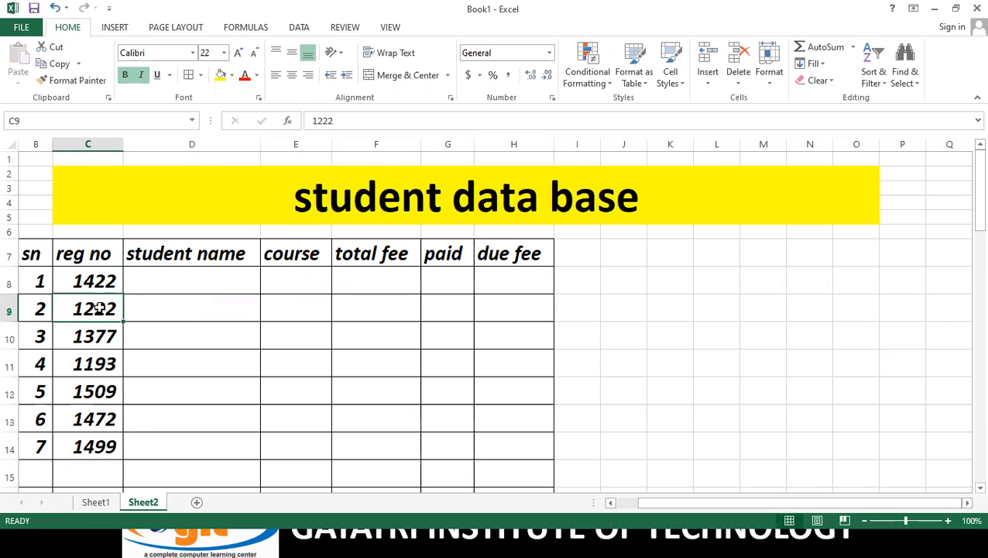
{"action": "key", "text": "ctrl+z"}
{"action": "key", "text": "ctrl+z"}
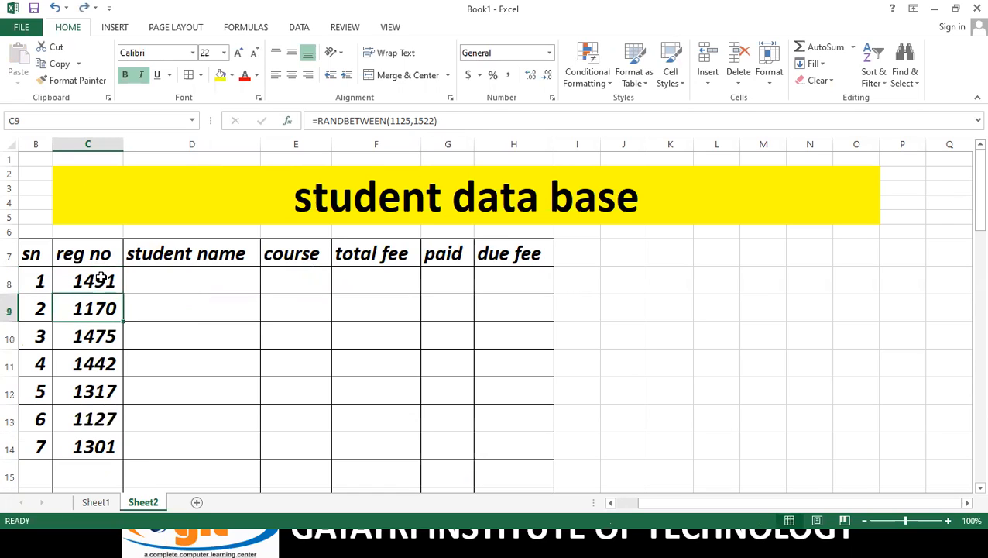
- Overwrite the formula in C8 with 1124 and undo that entry
{"action": "type", "text": "1124"}
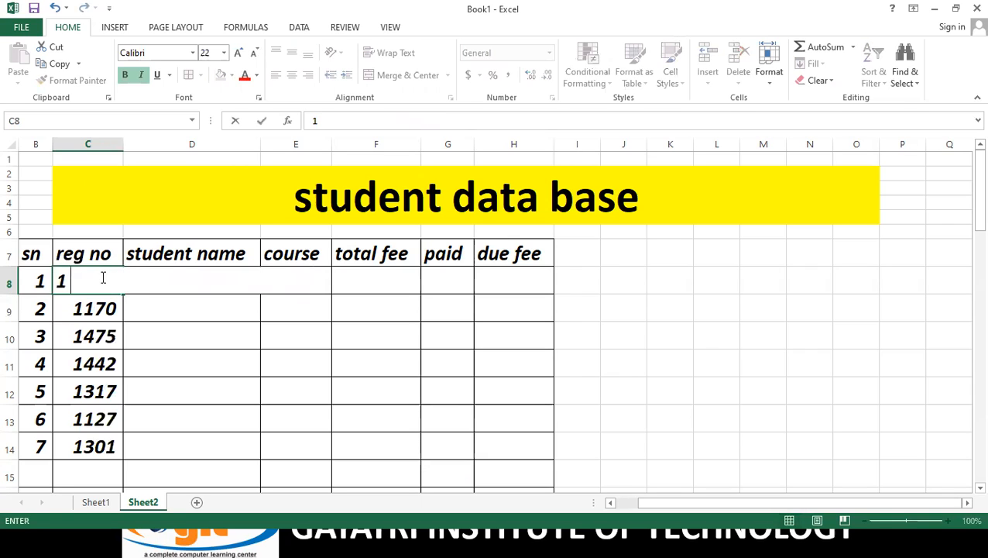
{"action": "key", "text": "Return"}
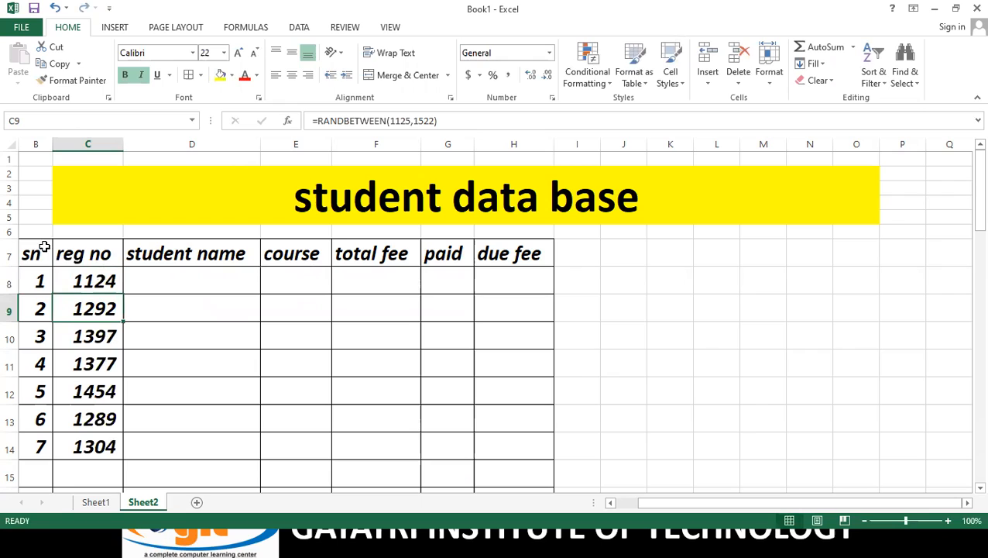
{"action": "key", "text": "ctrl+z"}
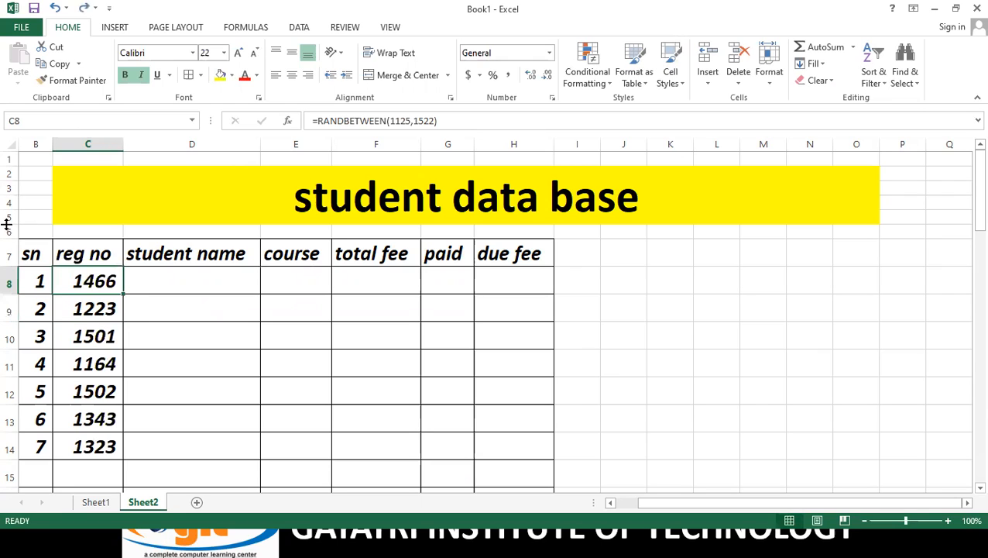
- Copy C8:C14 and paste it over itself as values to replace the random number formulas
{"action": "left_click_drag", "start_coordinate": [81, 277], "coordinate": [89, 447]}
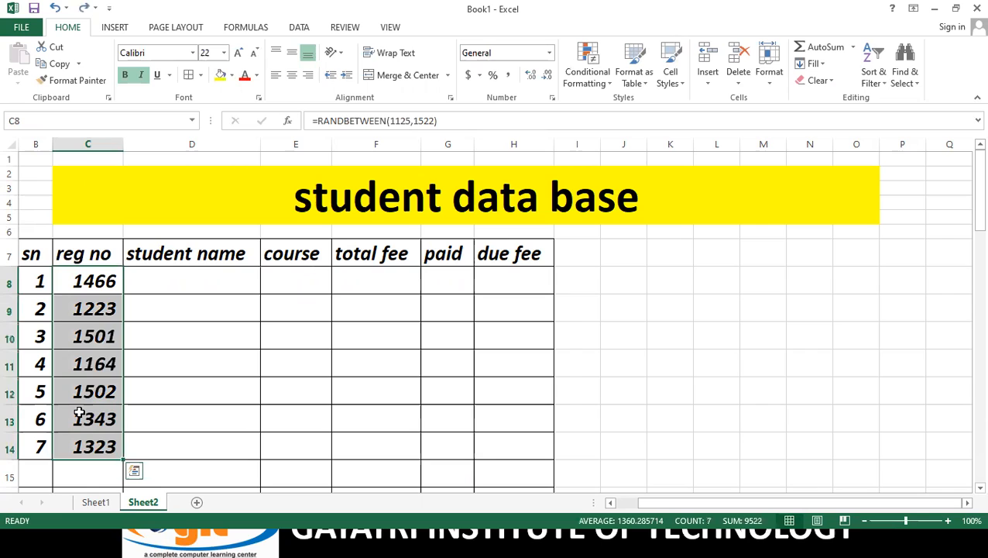
{"action": "key", "text": "ctrl+c"}
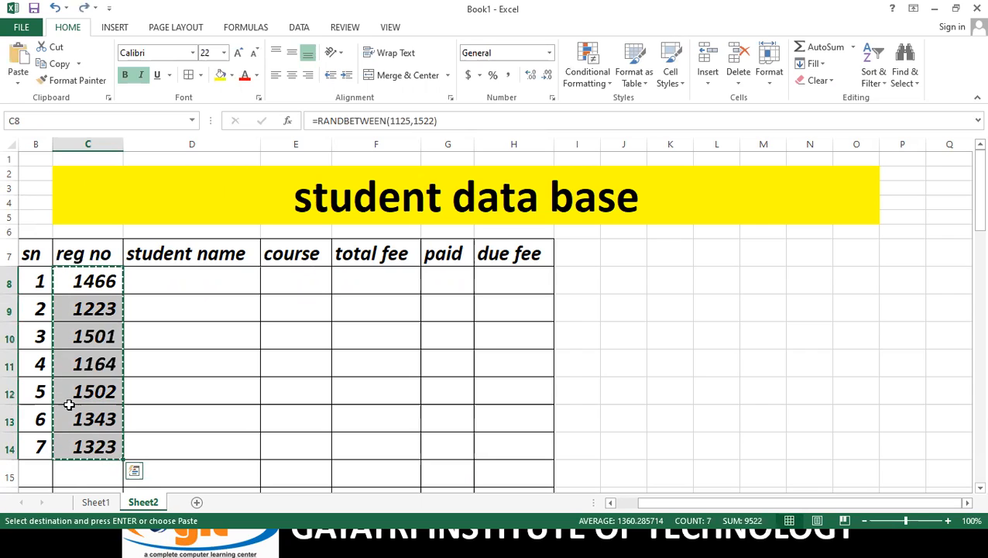
{"action": "left_click", "coordinate": [18, 85]}
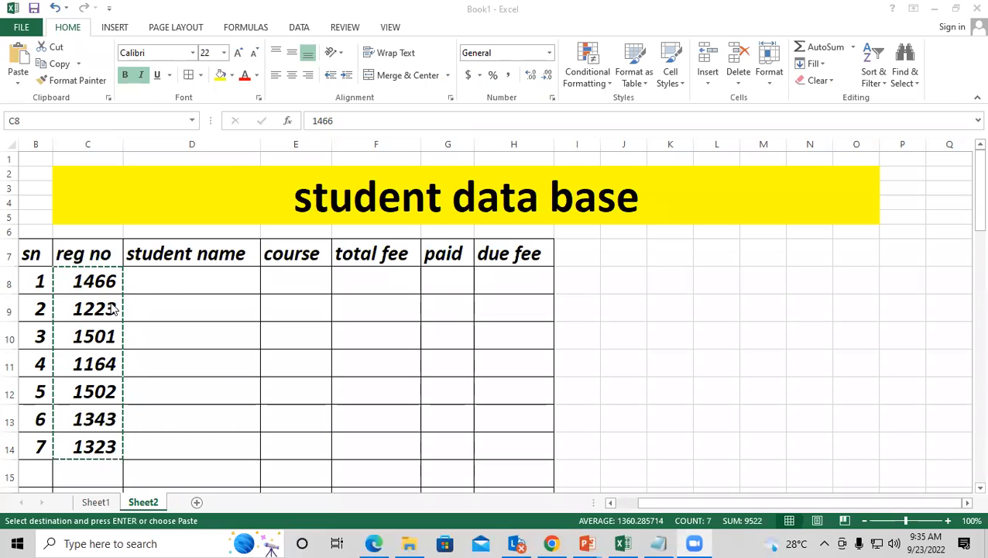
{"action": "key", "text": "ctrl+v"}
{"action": "key", "text": "Escape"}
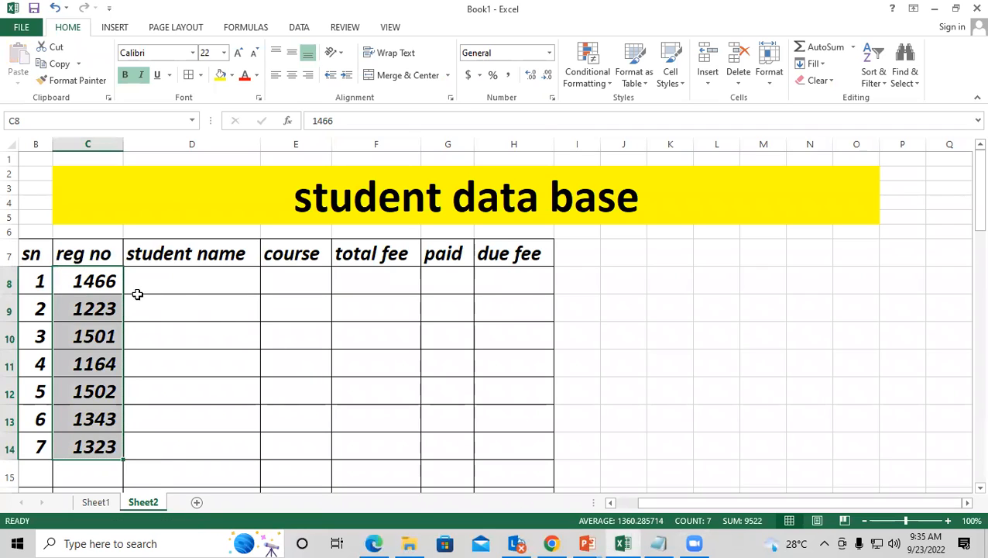
- Set C8 to 2133 and C9 to 1244 in the reg no column
{"action": "left_click", "coordinate": [113, 280]}
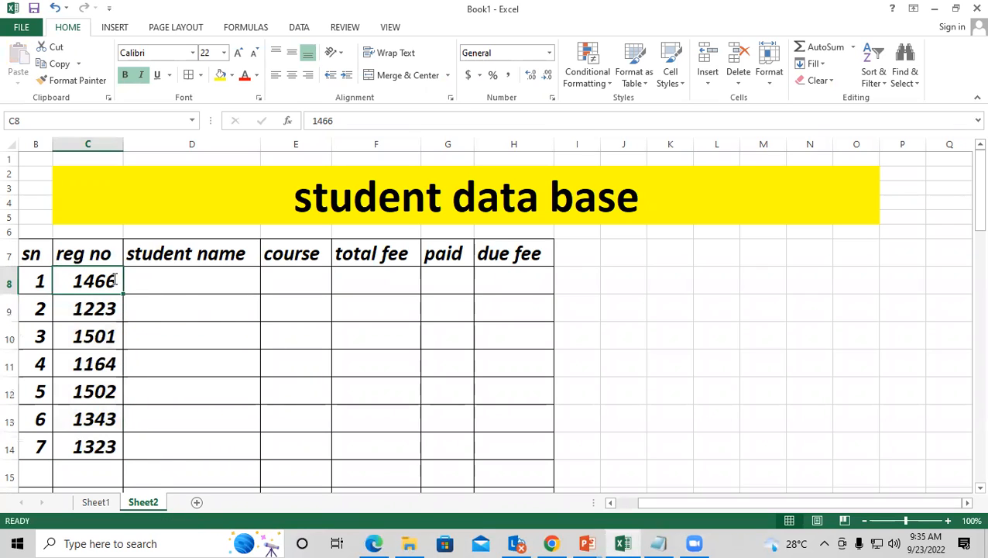
{"action": "type", "text": "2133"}
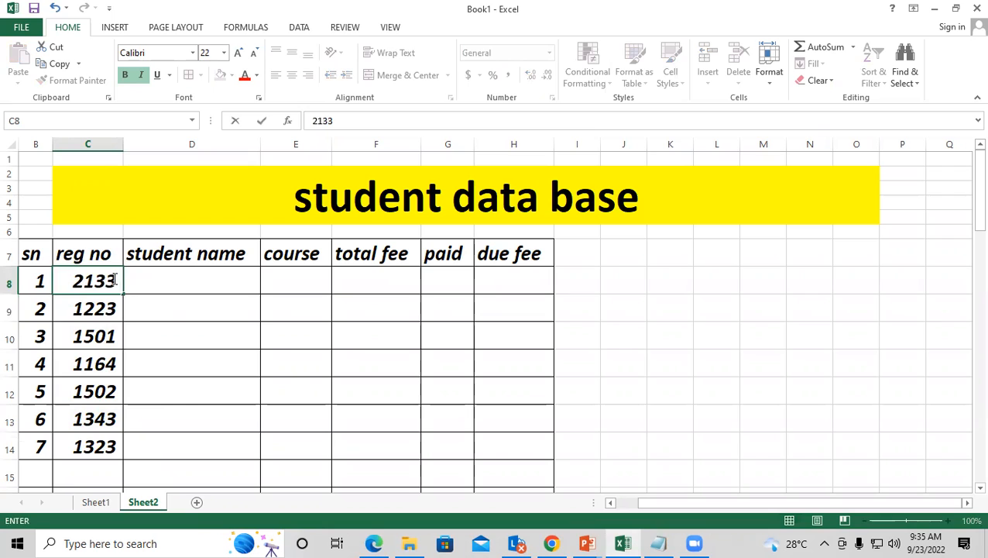
{"action": "key", "text": "Return"}
{"action": "type", "text": "1244"}
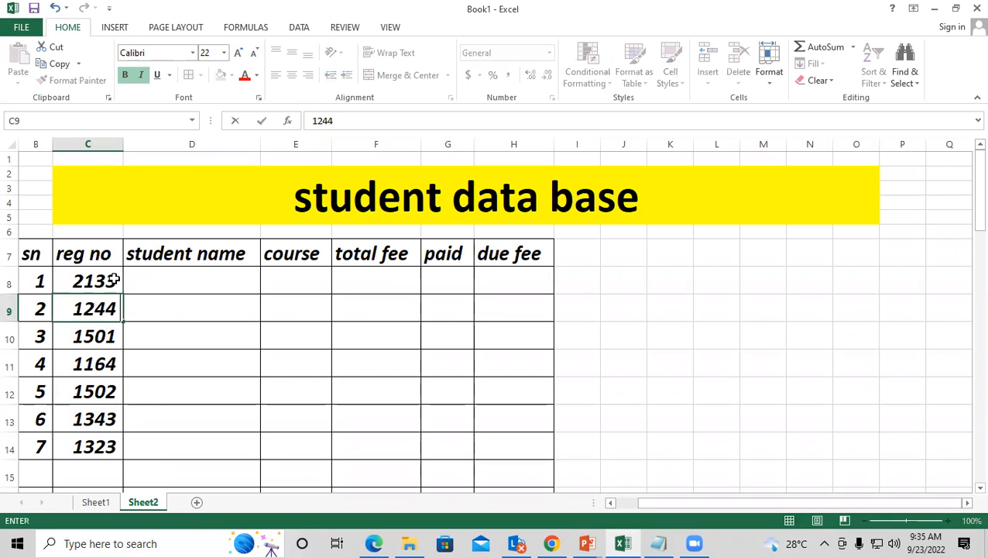
{"action": "key", "text": "Return"}
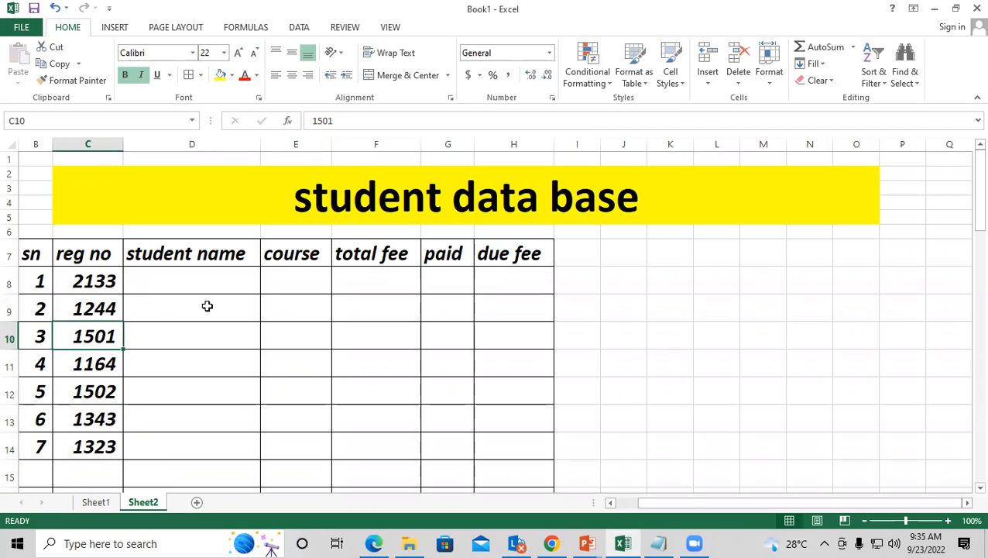
- Enter the first three students' names in D8:D10 of the student name column, correcting the misspelled entry in D10
{"action": "left_click_drag", "start_coordinate": [112, 283], "coordinate": [101, 447]}
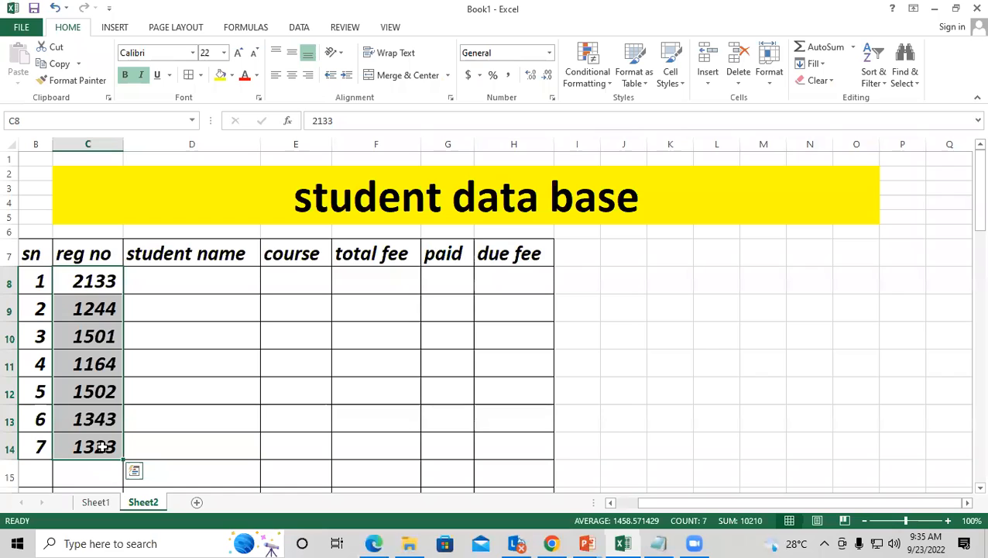
{"action": "left_click", "coordinate": [208, 278]}
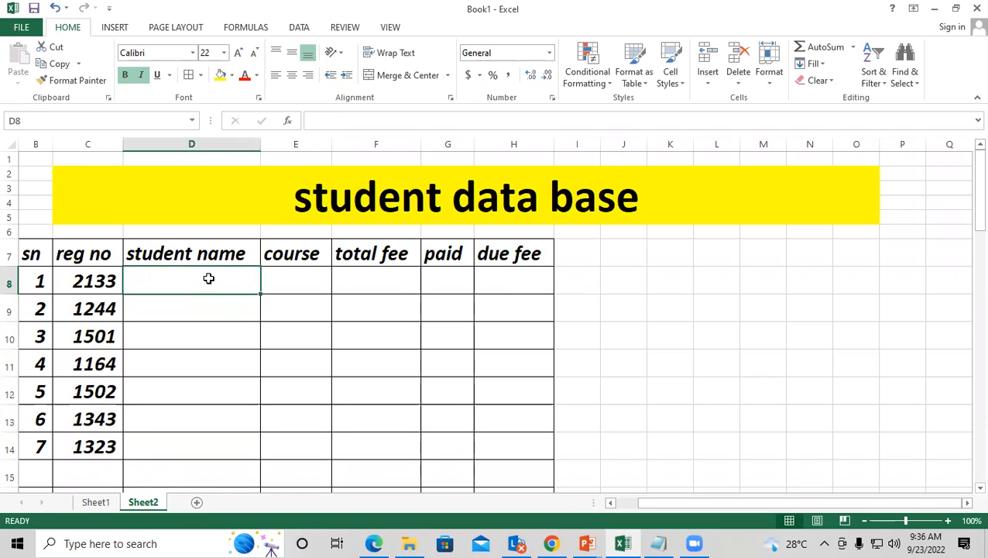
{"action": "type", "text": "ram"}
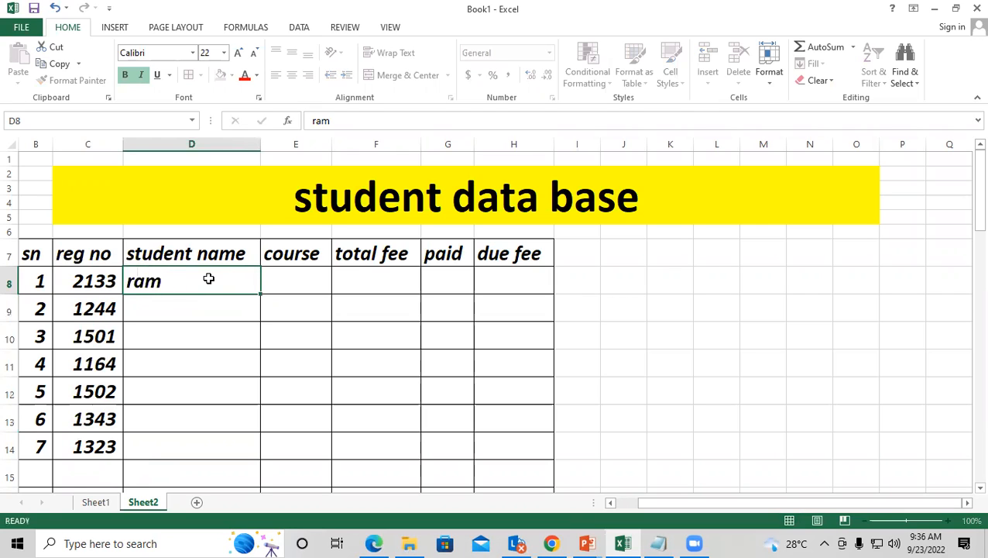
{"action": "key", "text": "Return"}
{"action": "type", "text": "shyam"}
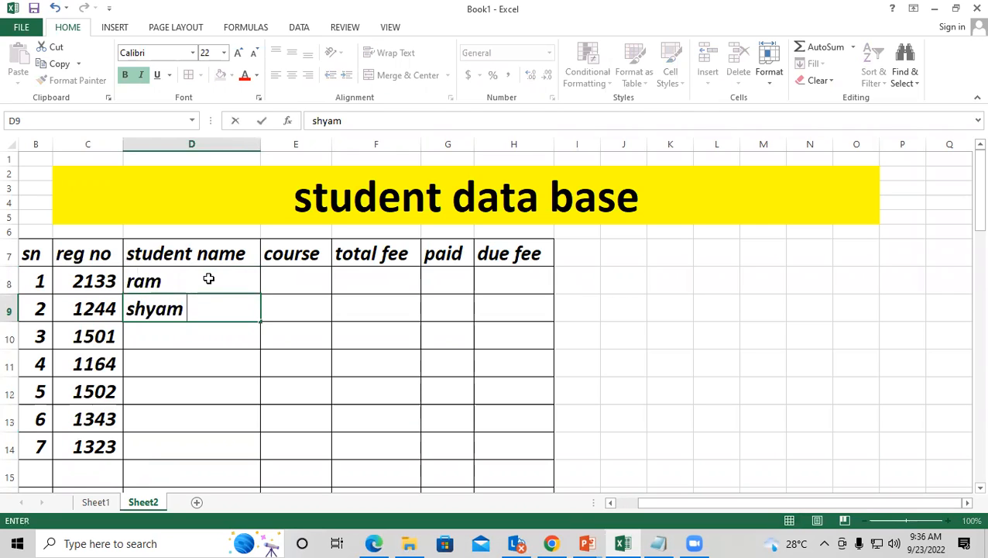
{"action": "key", "text": "Return"}
{"action": "type", "text": "ganehs"}
{"action": "key", "text": "Return"}
{"action": "key", "text": "Up"}
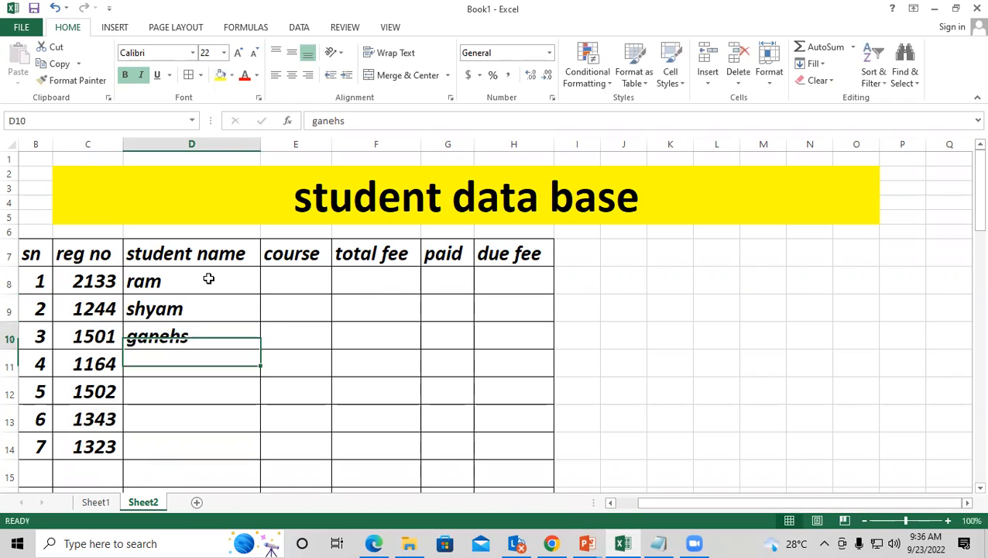
{"action": "type", "text": "ganesh"}
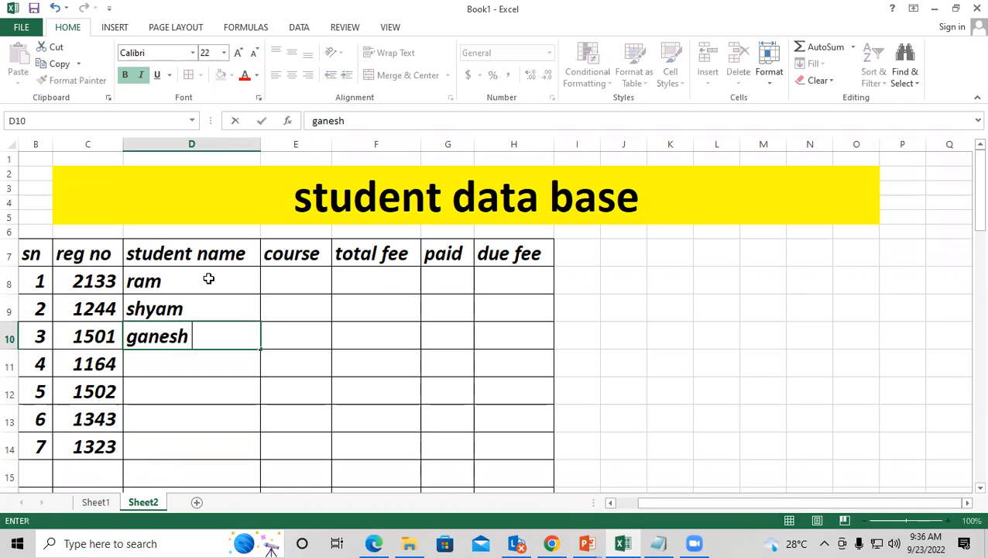
{"action": "key", "text": "Return"}
- Enter the remaining four students' names in D11:D14 of the student name column
{"action": "type", "text": "deepak"}
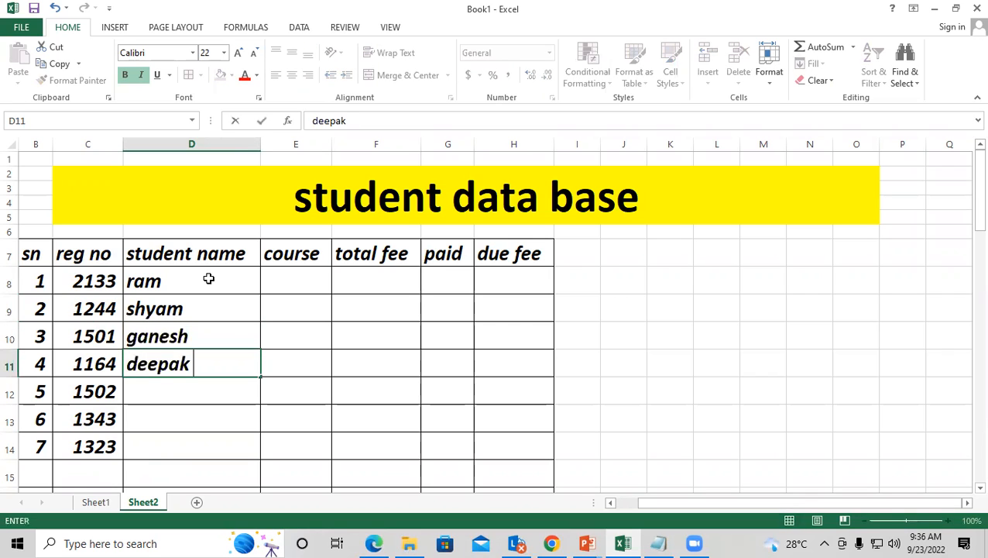
{"action": "key", "text": "Return"}
{"action": "type", "text": "kamal"}
{"action": "key", "text": "Return"}
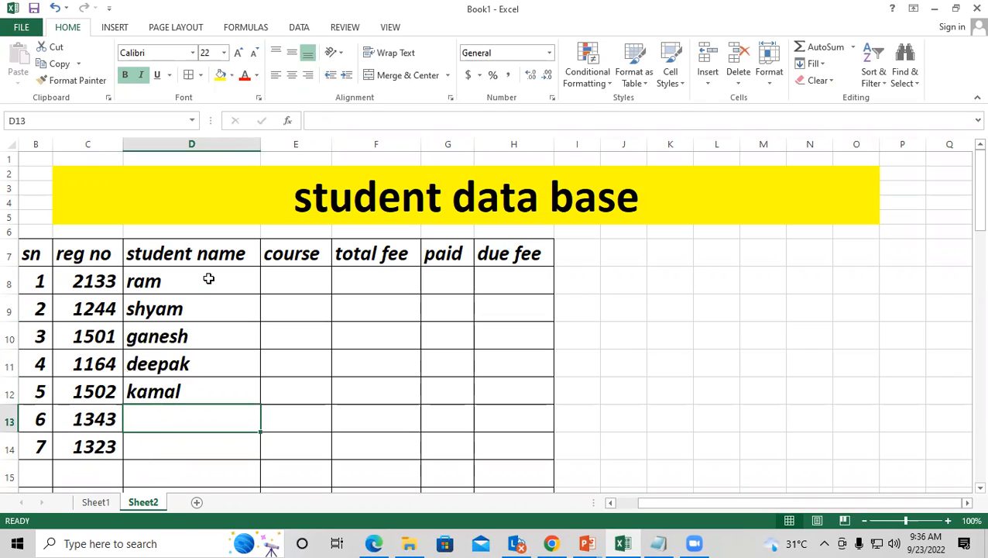
{"action": "type", "text": "pawan"}
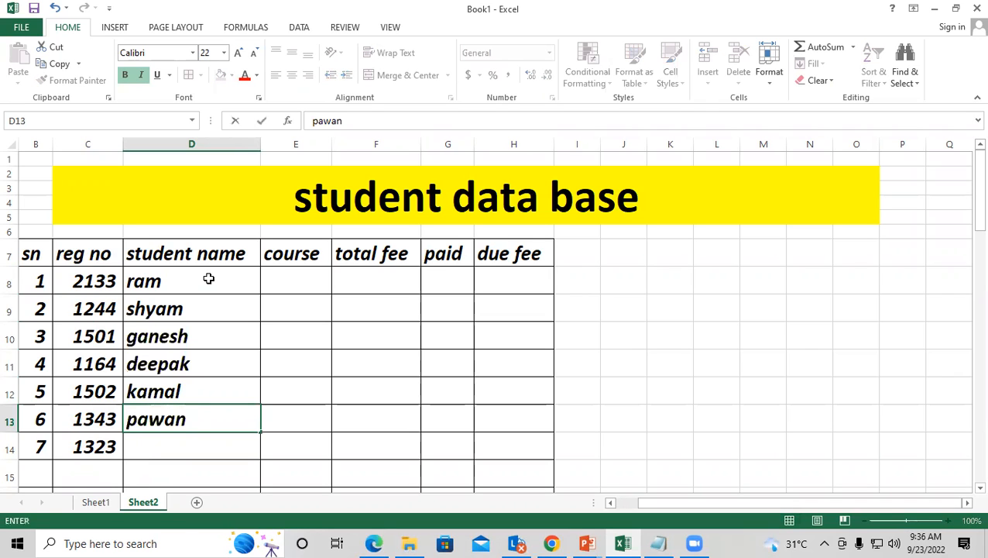
{"action": "key", "text": "Return"}
{"action": "type", "text": "sumant"}
{"action": "key", "text": "Right"}
- Enter the courses dca, adca and ccc in E8:E10 of the course column
{"action": "key", "text": "Up"}
{"action": "key", "text": "Up"}
{"action": "key", "text": "Up"}
{"action": "key", "text": "Up"}
{"action": "key", "text": "Up"}
{"action": "key", "text": "Up"}
{"action": "type", "text": "dca"}
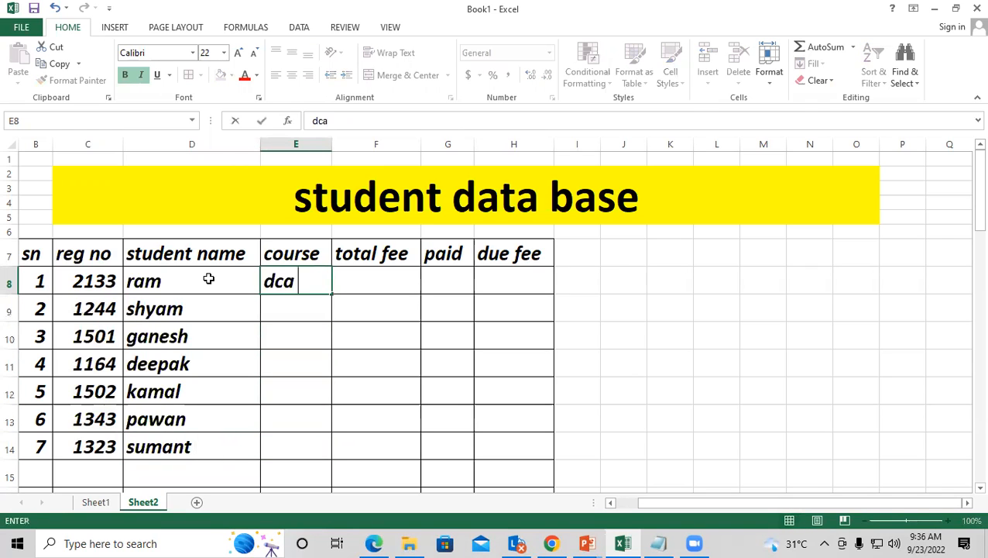
{"action": "key", "text": "Return"}
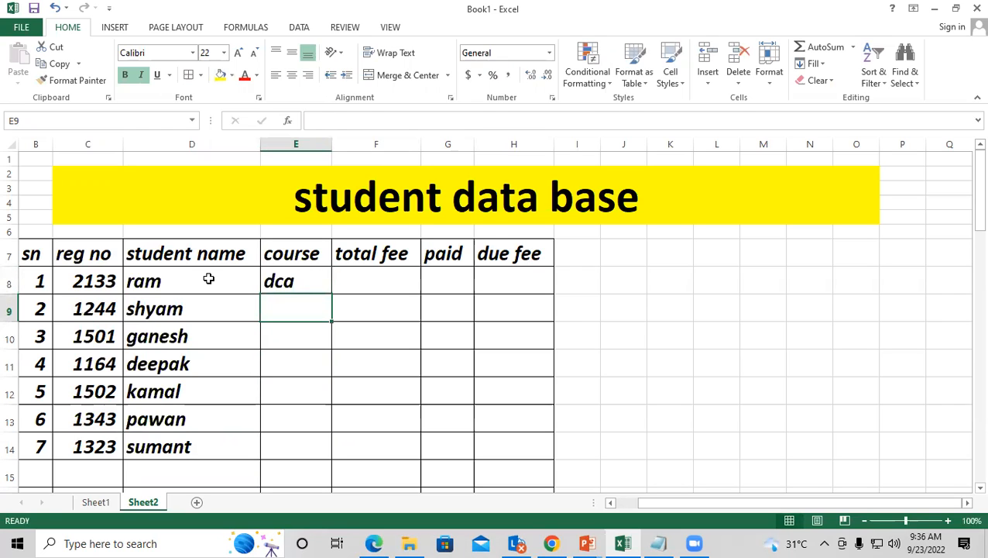
{"action": "type", "text": "adca"}
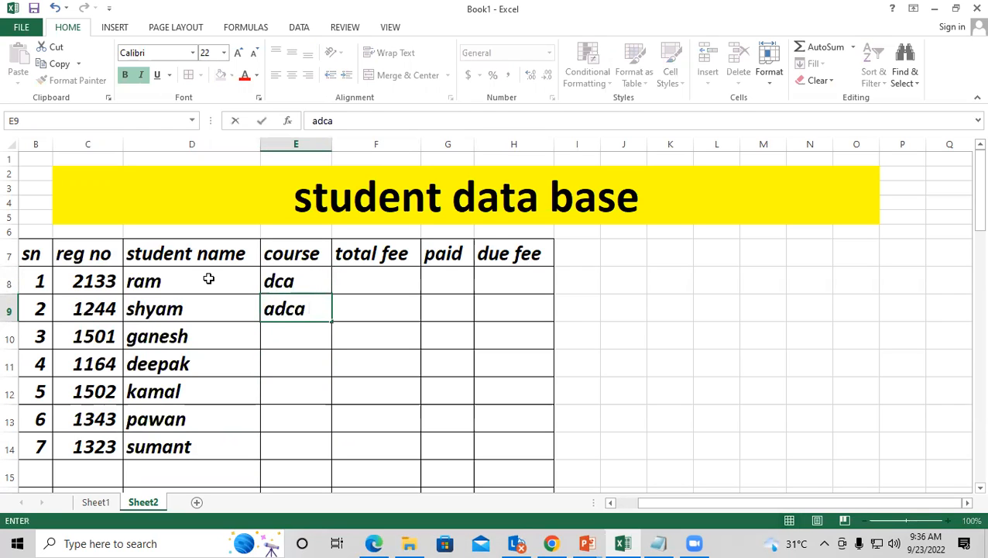
{"action": "key", "text": "Return"}
{"action": "type", "text": "ccc"}
{"action": "key", "text": "Return"}
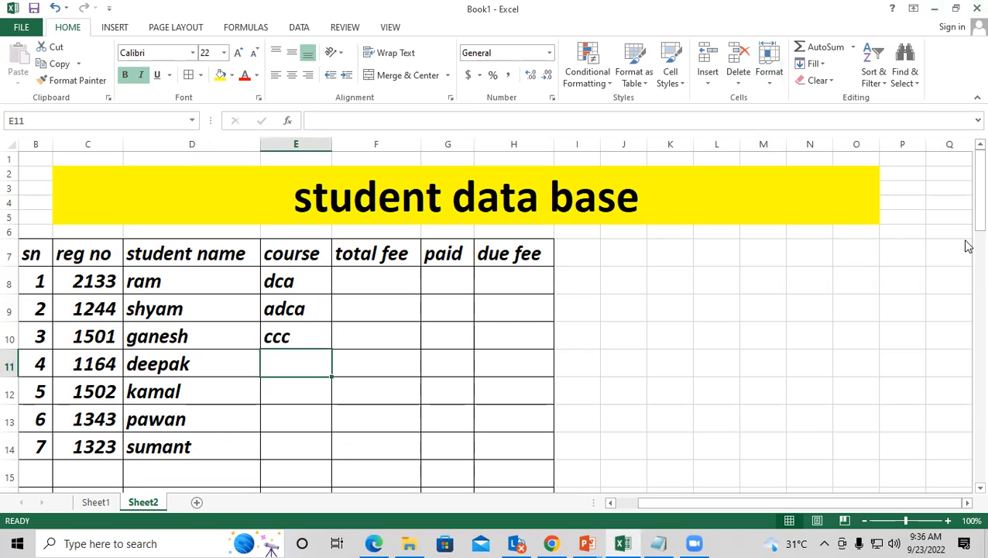
- Enter the course dtp in E11 and fill the E8:E11 course sequence down through E14
{"action": "type", "text": "r"}
{"action": "key", "text": "BackSpace"}
{"action": "type", "text": "dtp"}
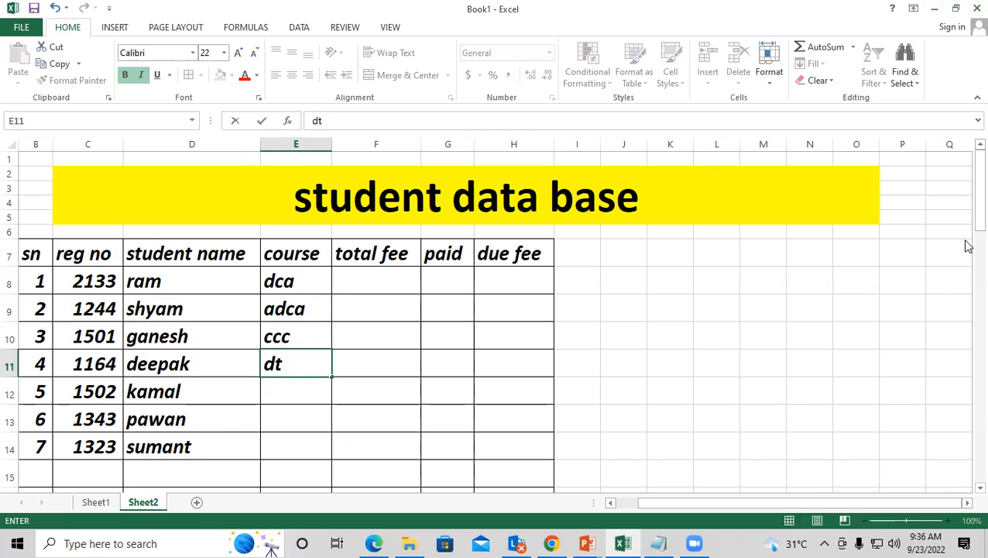
{"action": "key", "text": "Return"}
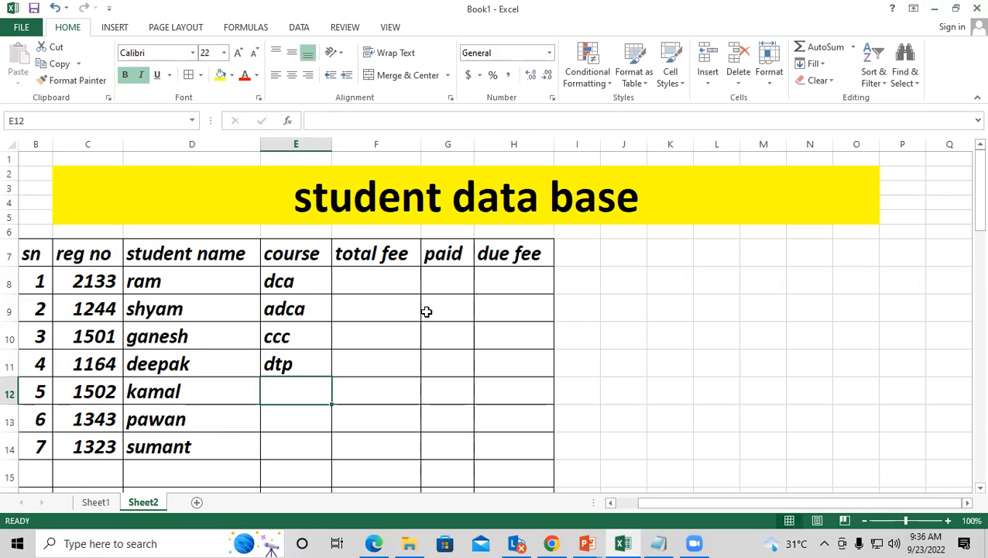
{"action": "left_click", "coordinate": [310, 291]}
{"action": "left_click_drag", "start_coordinate": [316, 302], "coordinate": [331, 449]}
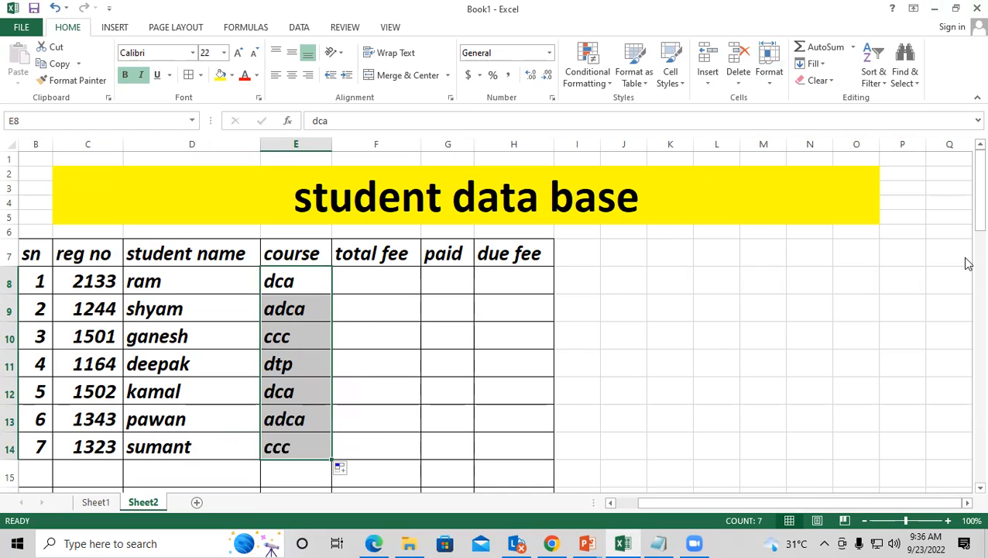
- Enter the total fees 12000, 15000, 5000 and 4000 in F8:F11
{"action": "left_click", "coordinate": [357, 280]}
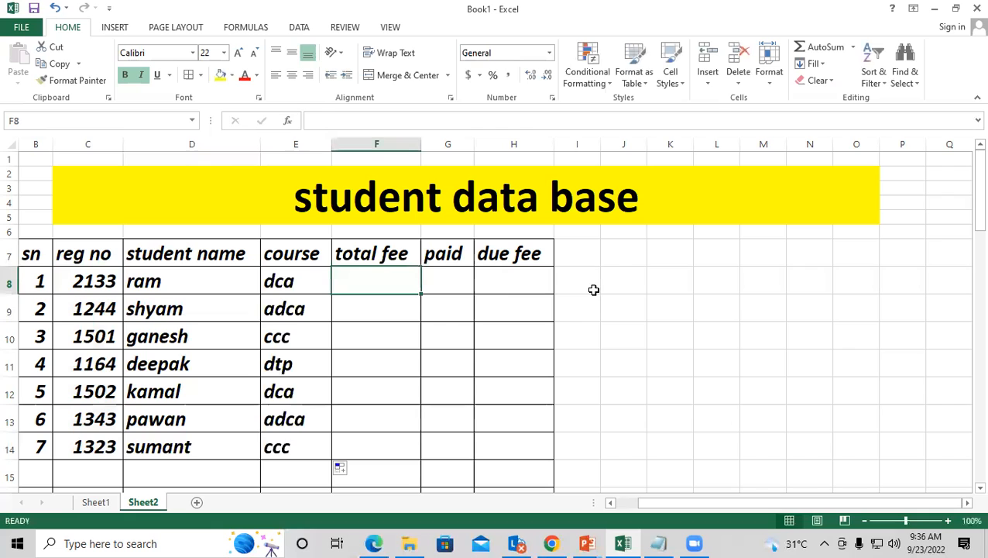
{"action": "type", "text": "2000"}
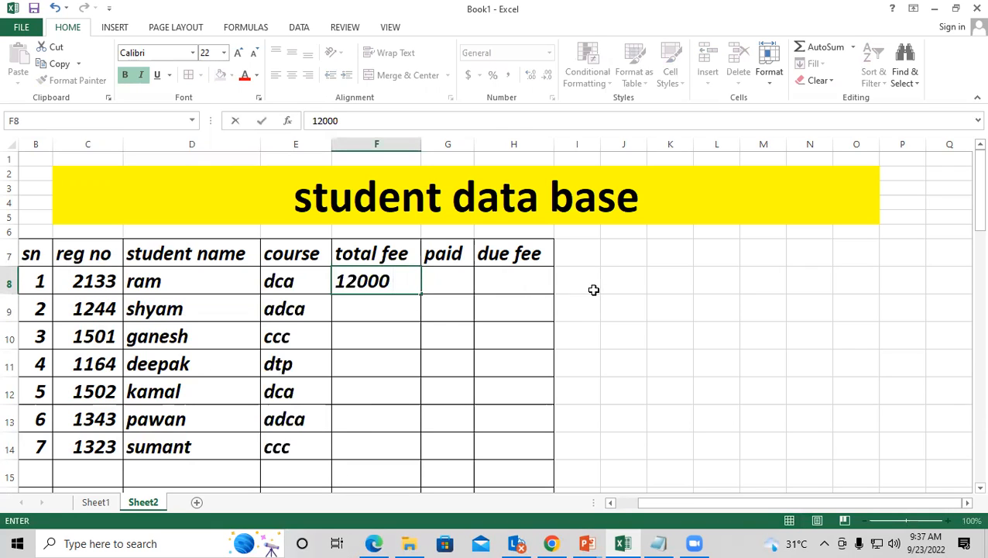
{"action": "key", "text": "Return"}
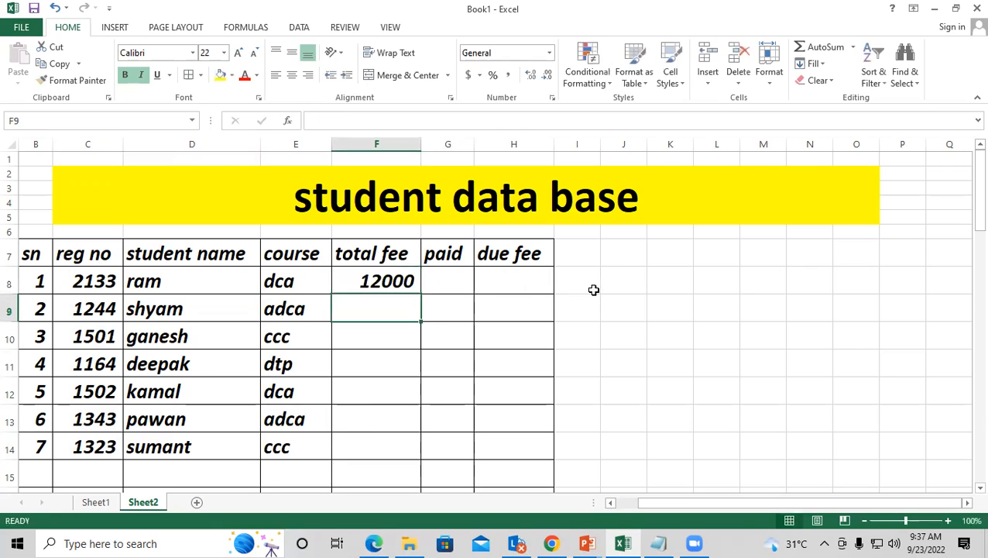
{"action": "type", "text": "15000"}
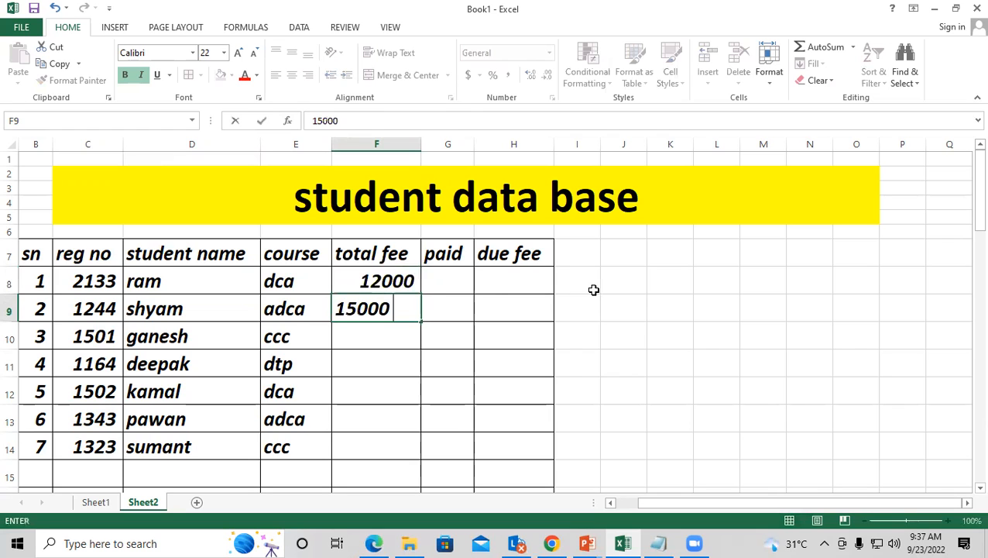
{"action": "key", "text": "Return"}
{"action": "type", "text": "5000"}
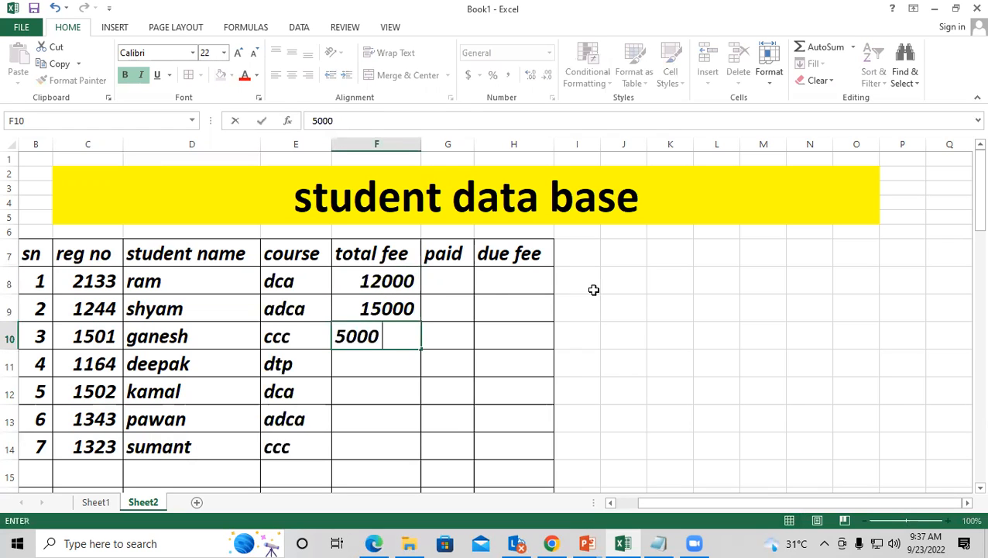
{"action": "key", "text": "Return"}
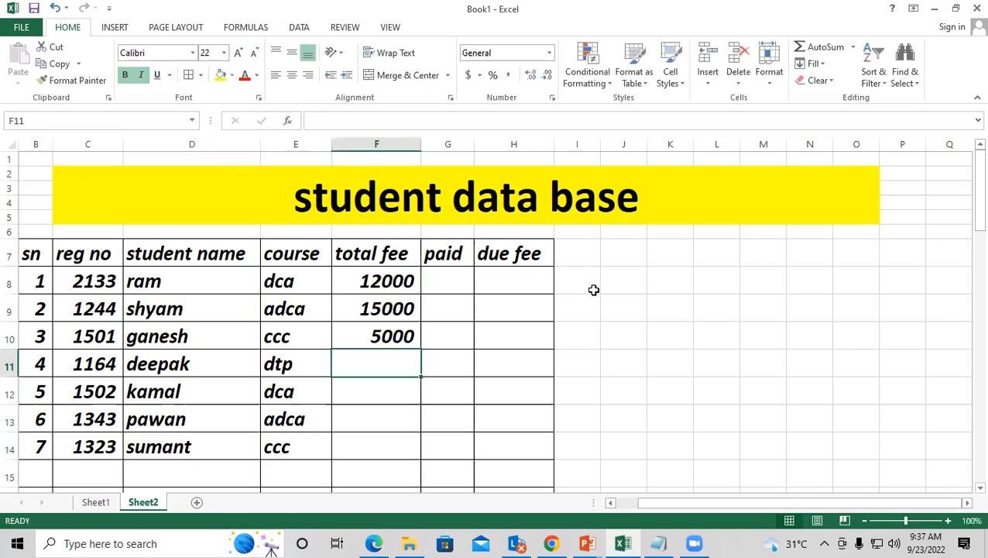
{"action": "type", "text": "4000"}
{"action": "key", "text": "Return"}
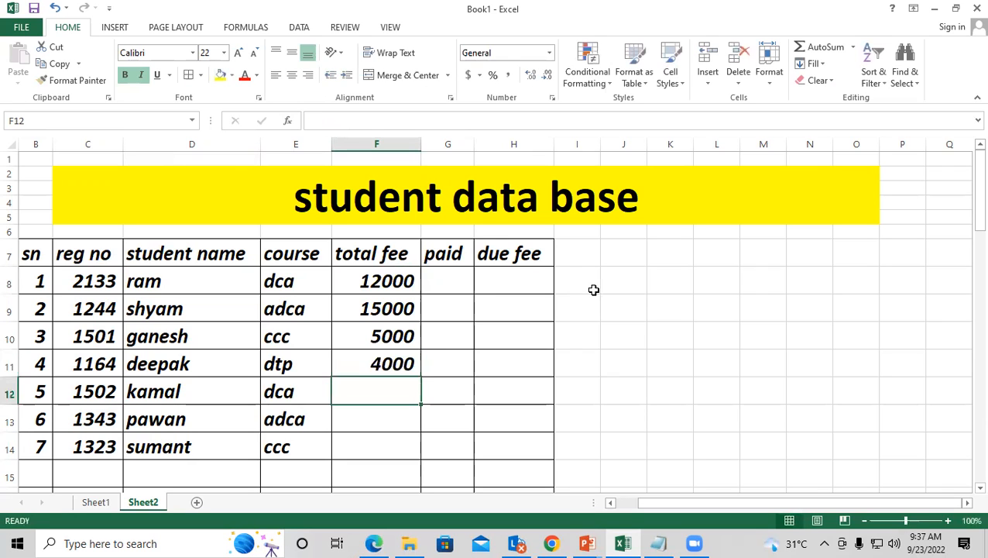
- Enter 12500 as the total fee in F12 and overwrite it with the dca fee copied from F8
{"action": "type", "text": "12500"}
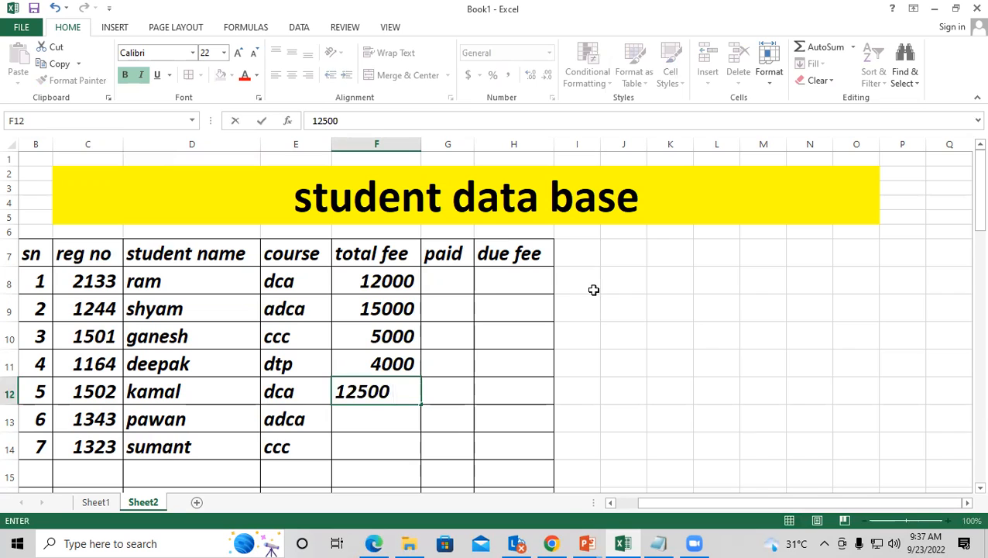
{"action": "key", "text": "Return"}
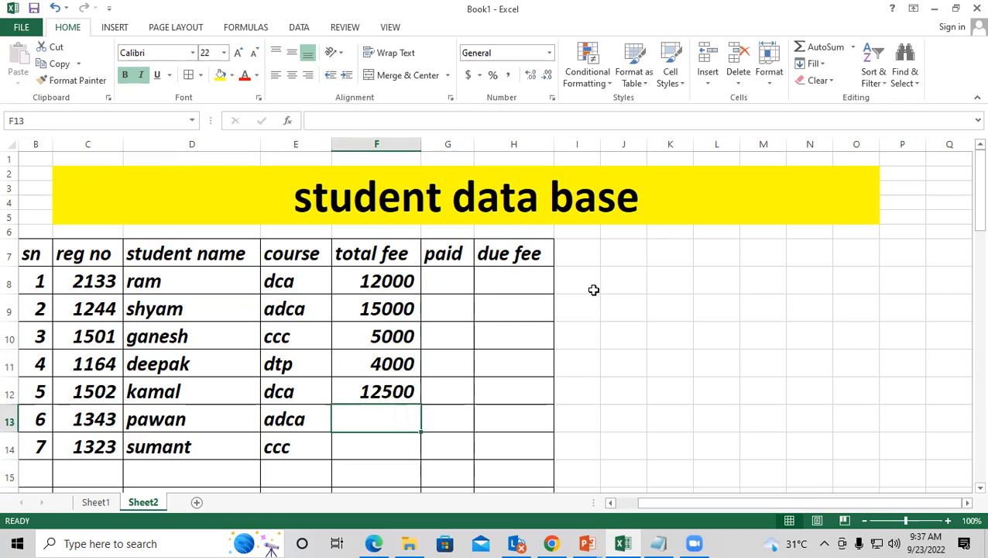
{"action": "left_click", "coordinate": [366, 281]}
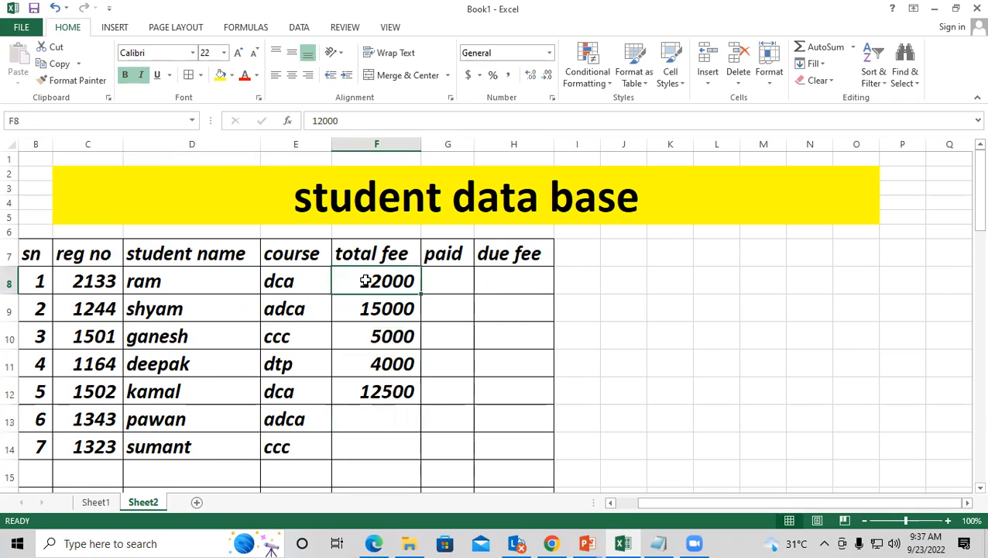
{"action": "key", "text": "ctrl+c"}
{"action": "left_click", "coordinate": [382, 391]}
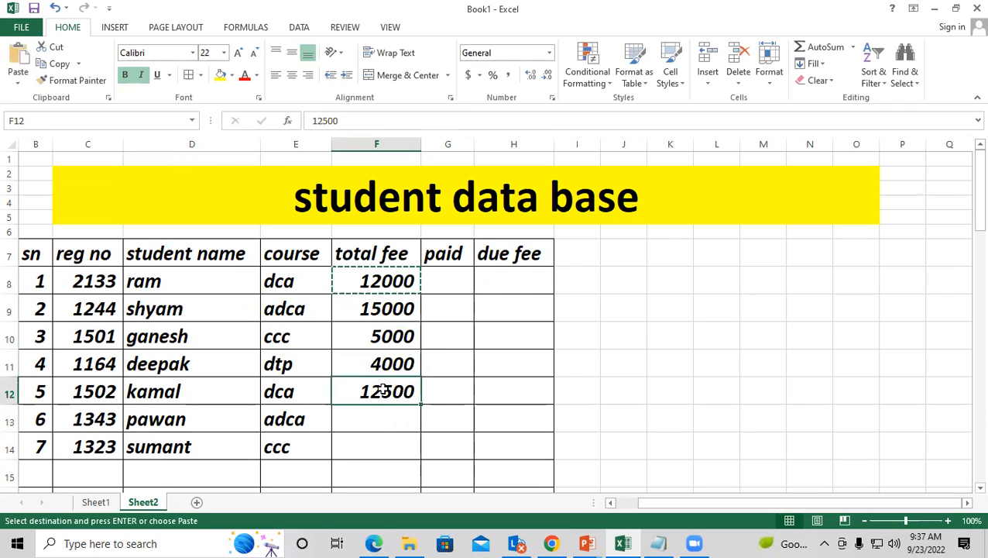
{"action": "key", "text": "ctrl+v"}
- Copy the adca total fee from F9 into F13
{"action": "left_click", "coordinate": [378, 419]}
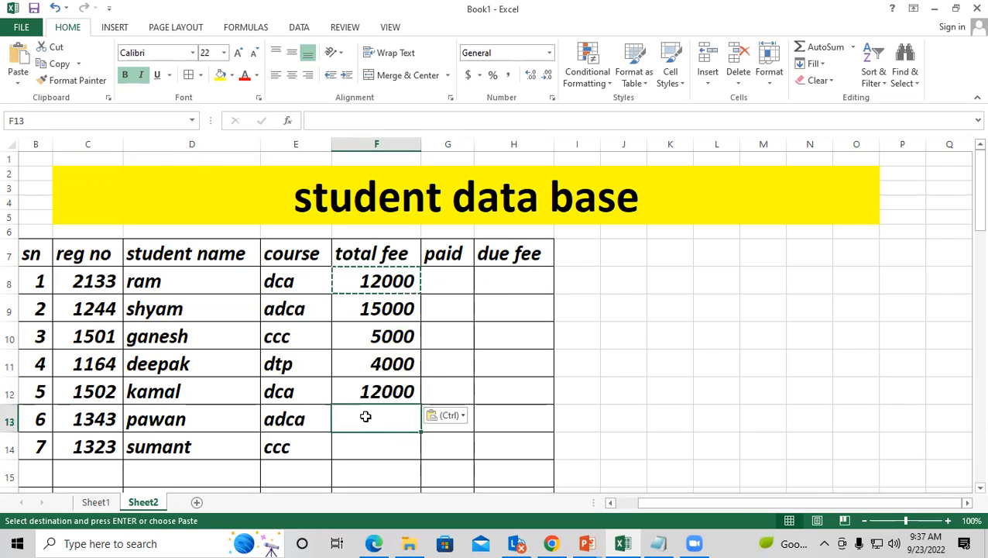
{"action": "left_click", "coordinate": [385, 309]}
{"action": "key", "text": "ctrl+c"}
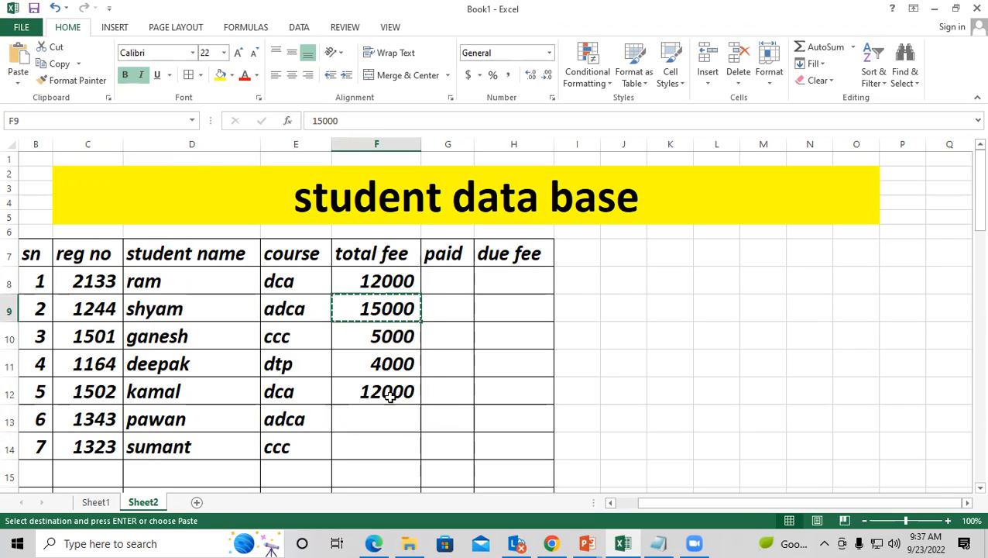
{"action": "left_click", "coordinate": [389, 420]}
{"action": "key", "text": "ctrl+v"}
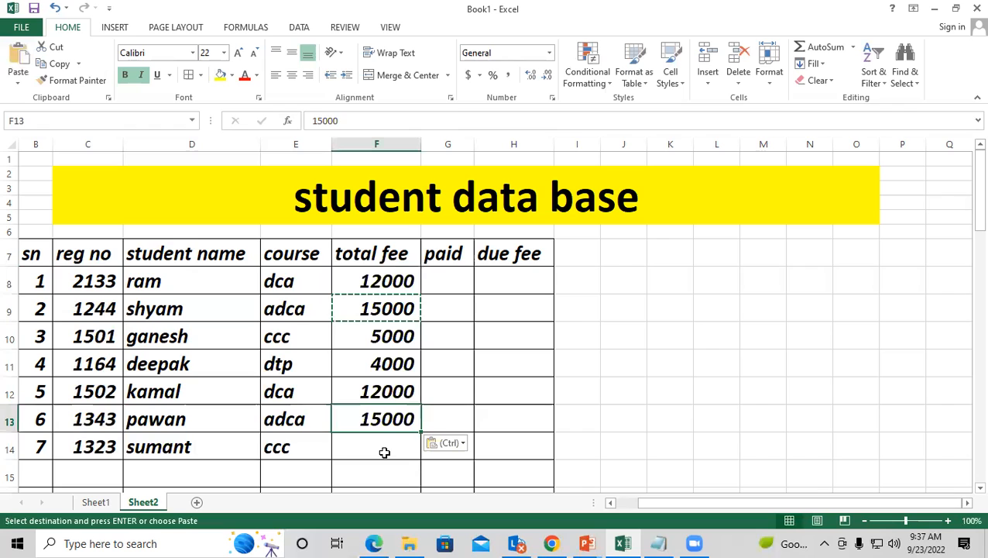
- Clear the copy selection and enter 5000 as the total fee in F14 for the last ccc student
{"action": "left_click", "coordinate": [384, 448]}
{"action": "key", "text": "Escape"}
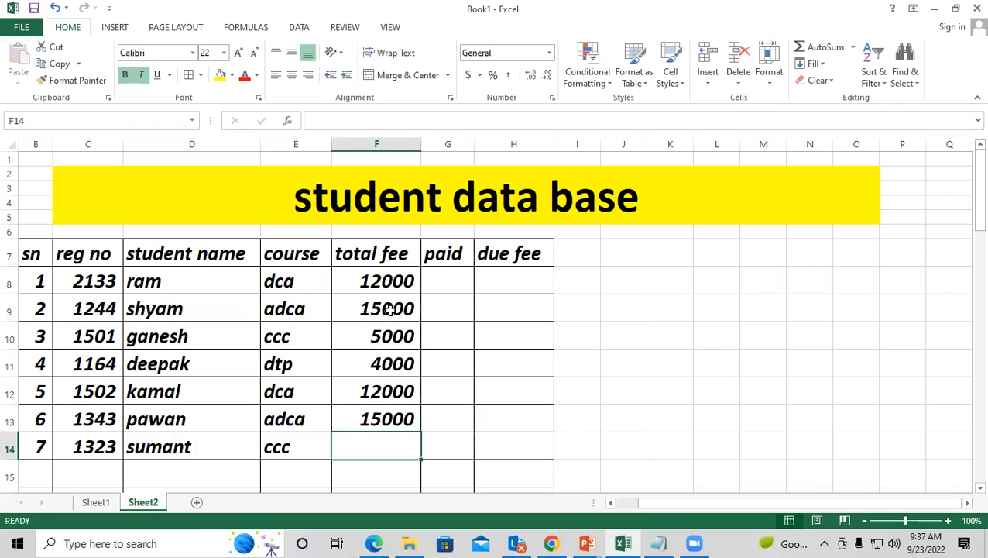
{"action": "type", "text": "5000"}
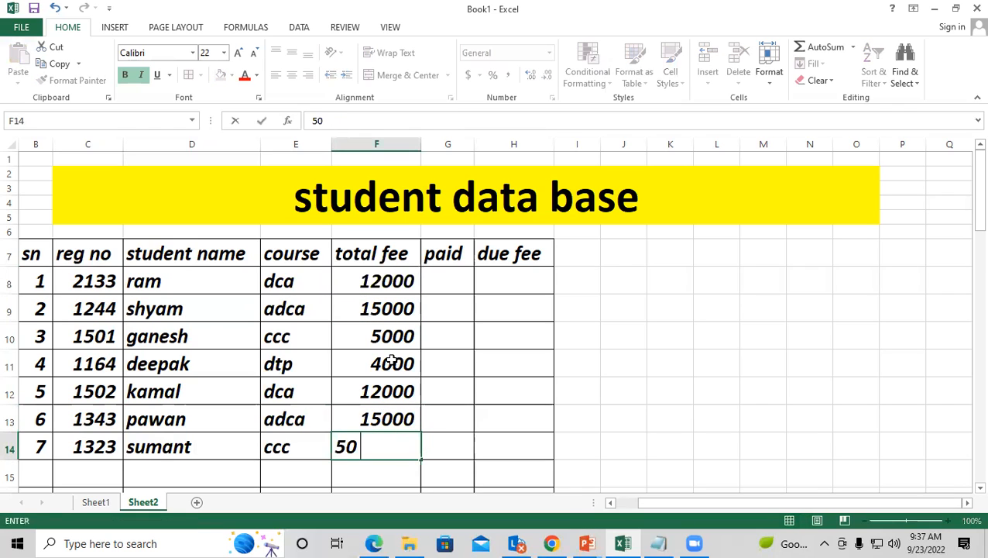
{"action": "key", "text": "Return"}
- Enter the paid amounts 4000, 6000 and 4500 for the first three students in G8:G10
{"action": "key", "text": "Right"}
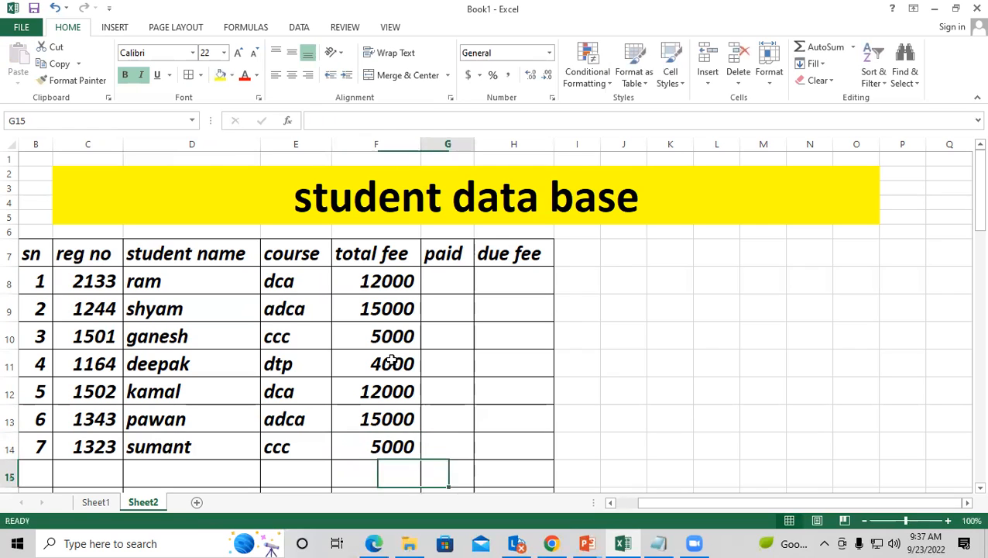
{"action": "key", "text": "Up"}
{"action": "key", "text": "Up"}
{"action": "key", "text": "Up"}
{"action": "key", "text": "Up"}
{"action": "key", "text": "Up"}
{"action": "key", "text": "Up"}
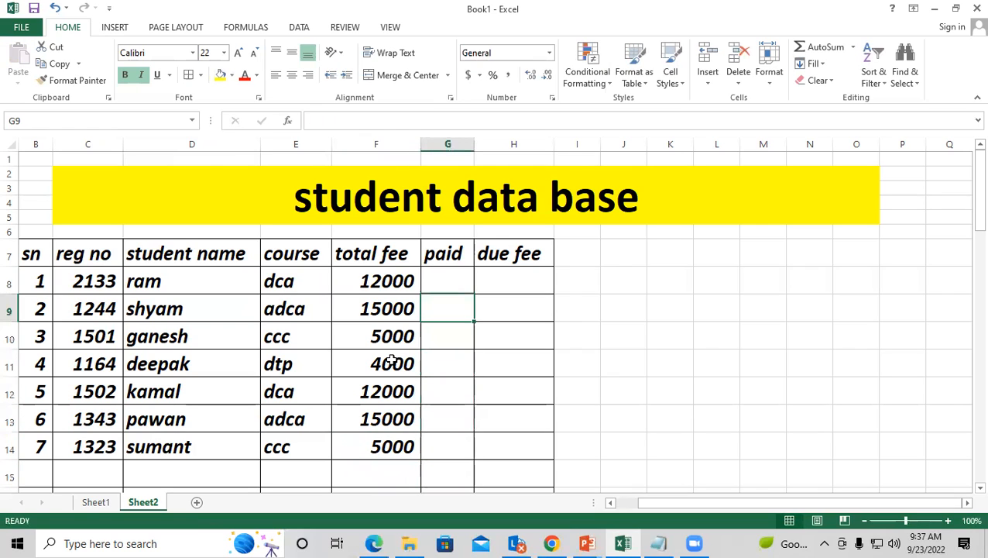
{"action": "key", "text": "Up"}
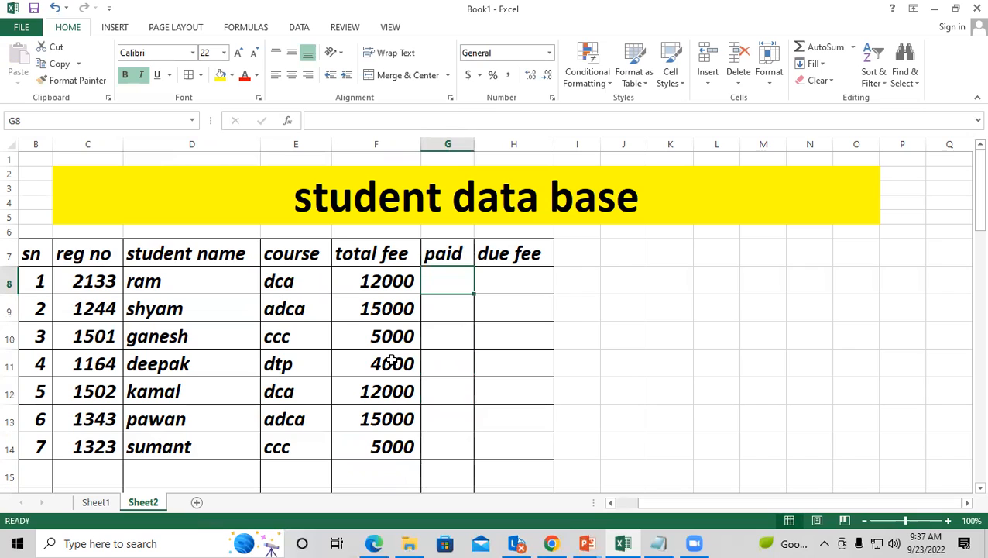
{"action": "type", "text": "4000"}
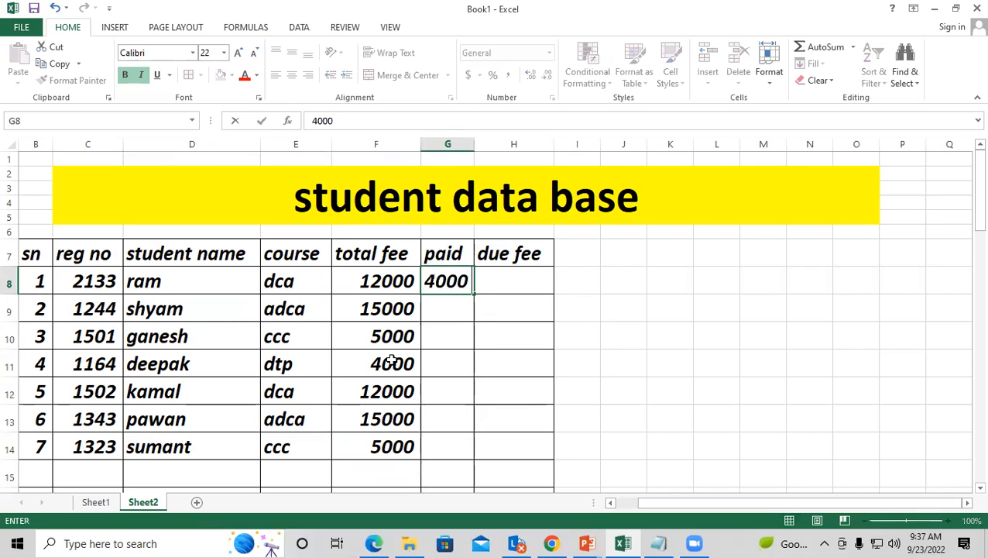
{"action": "key", "text": "Return"}
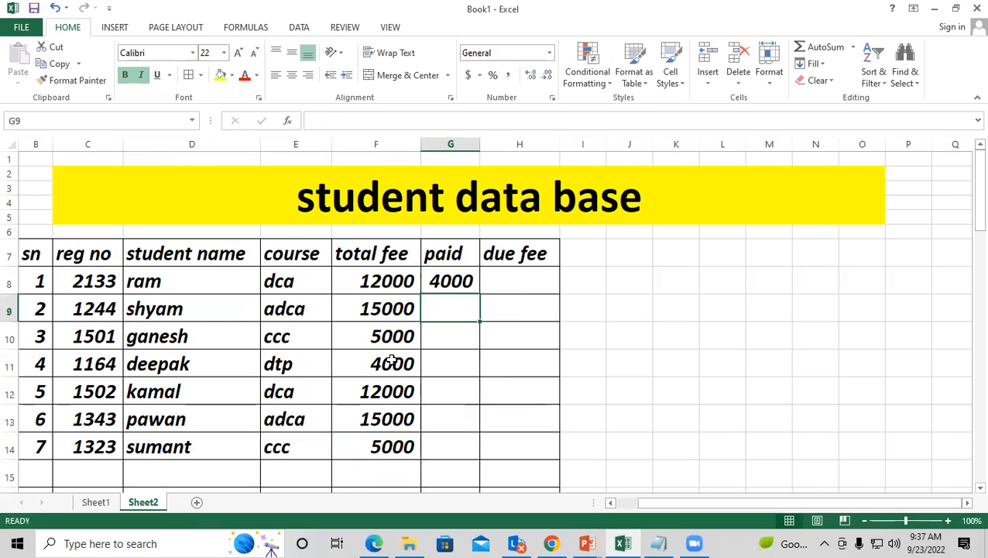
{"action": "type", "text": "6000"}
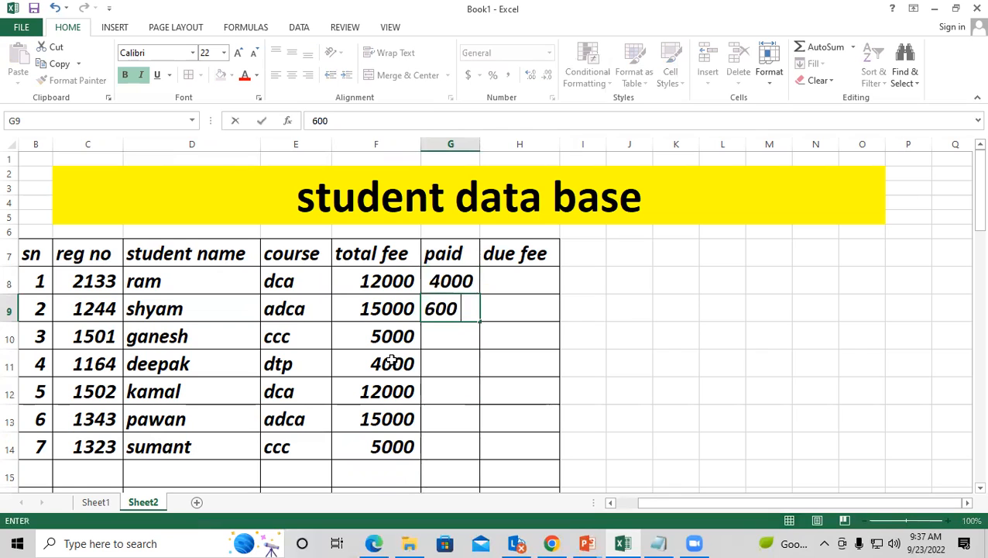
{"action": "key", "text": "Return"}
{"action": "type", "text": "4500"}
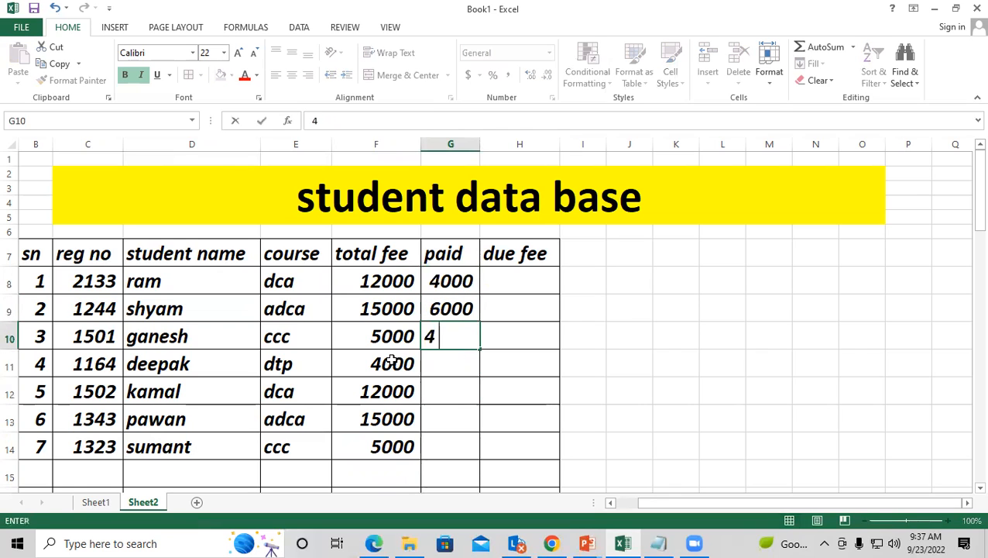
{"action": "key", "text": "Return"}
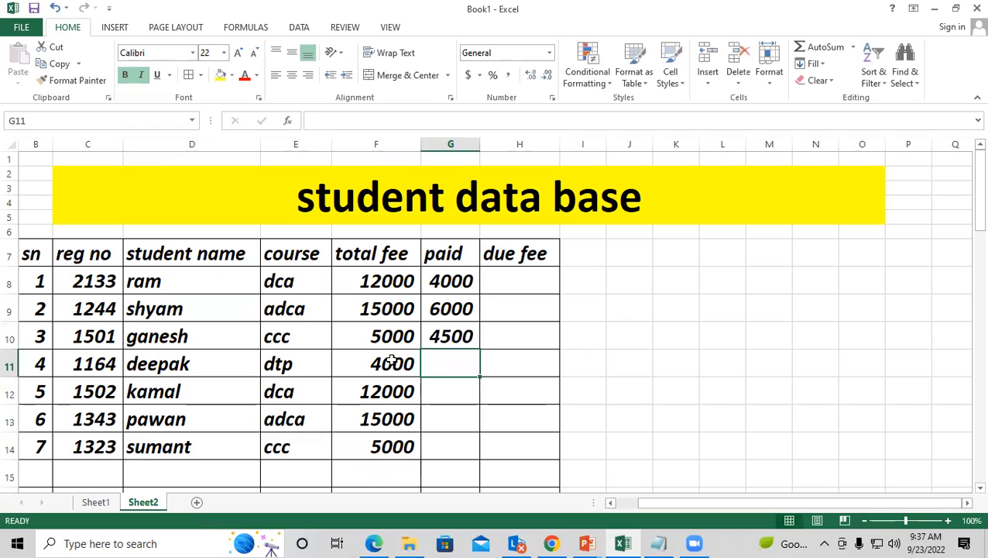
- Enter the paid amounts 3500, 2500, 3500 and 1400 for the remaining four students in G11:G14
{"action": "type", "text": "3500"}
{"action": "key", "text": "Return"}
{"action": "type", "text": "2500"}
{"action": "key", "text": "Return"}
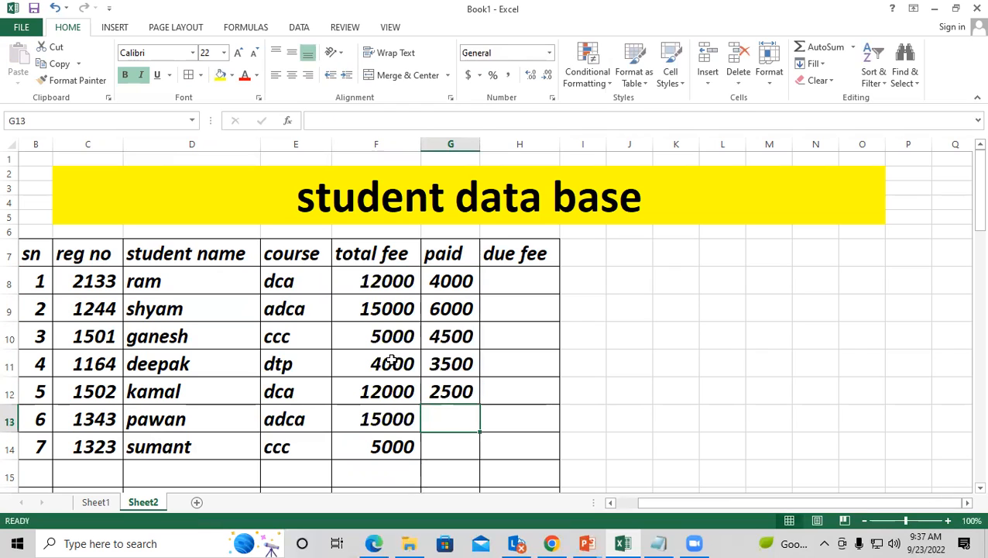
{"action": "type", "text": "3500"}
{"action": "key", "text": "Return"}
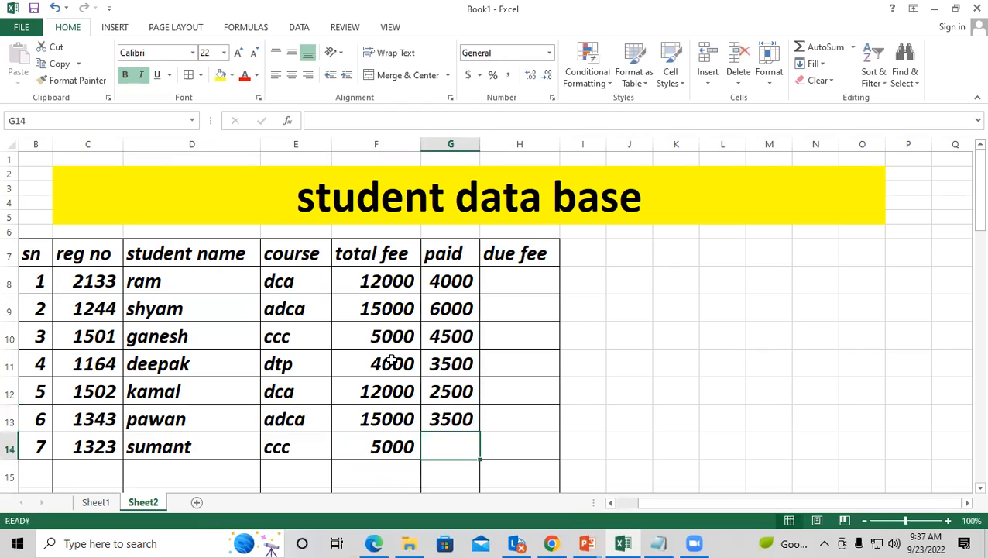
{"action": "type", "text": "1400"}
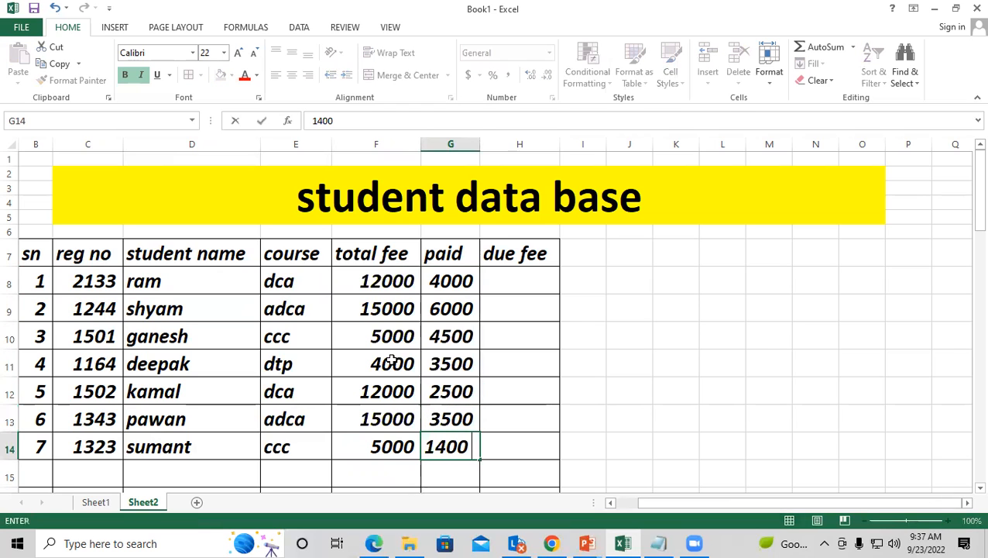
{"action": "key", "text": "Tab"}
- Calculate the first student's due fee in H8 with the formula =F8-G8
{"action": "key", "text": "Up"}
{"action": "key", "text": "Up"}
{"action": "key", "text": "Up"}
{"action": "key", "text": "Up"}
{"action": "key", "text": "Up"}
{"action": "key", "text": "Up"}
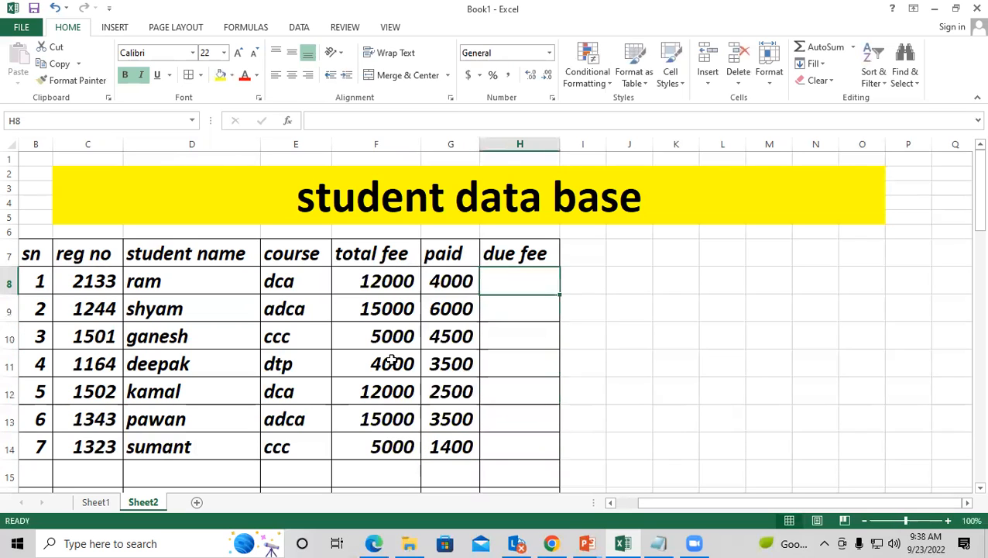
{"action": "type", "text": "="}
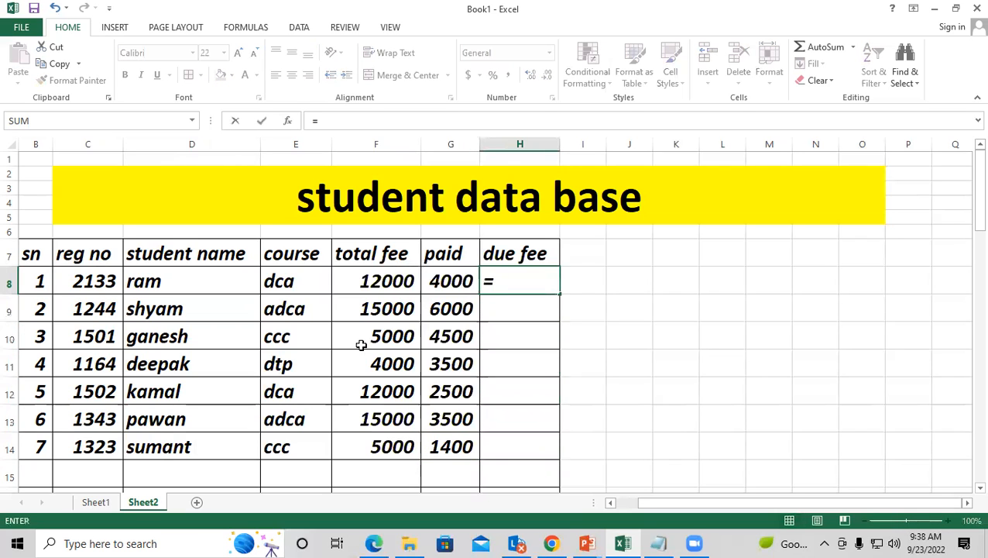
{"action": "left_click", "coordinate": [386, 285]}
{"action": "type", "text": "-"}
{"action": "left_click", "coordinate": [447, 281]}
{"action": "key", "text": "Return"}
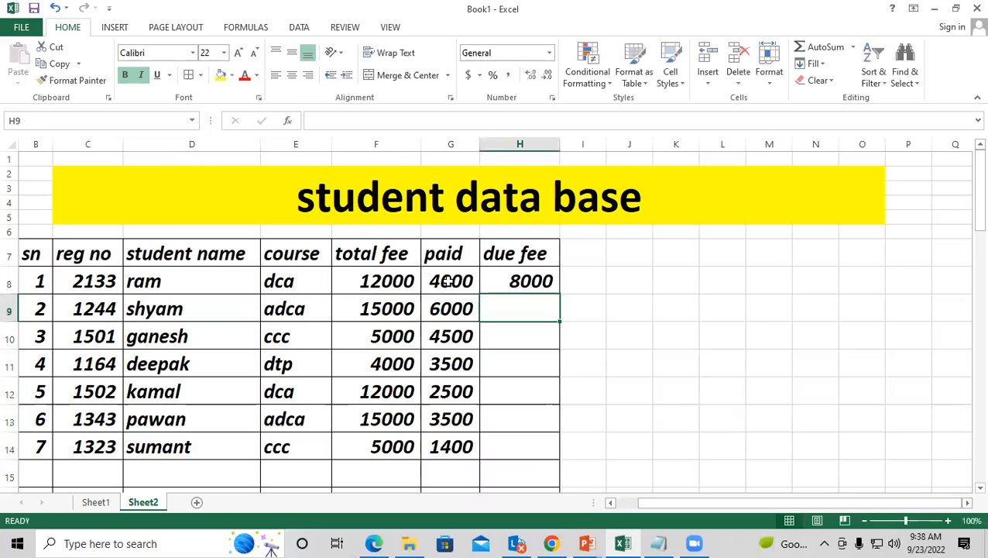
- Fill the due fee formula from H8 down through H14
{"action": "left_click", "coordinate": [511, 279]}
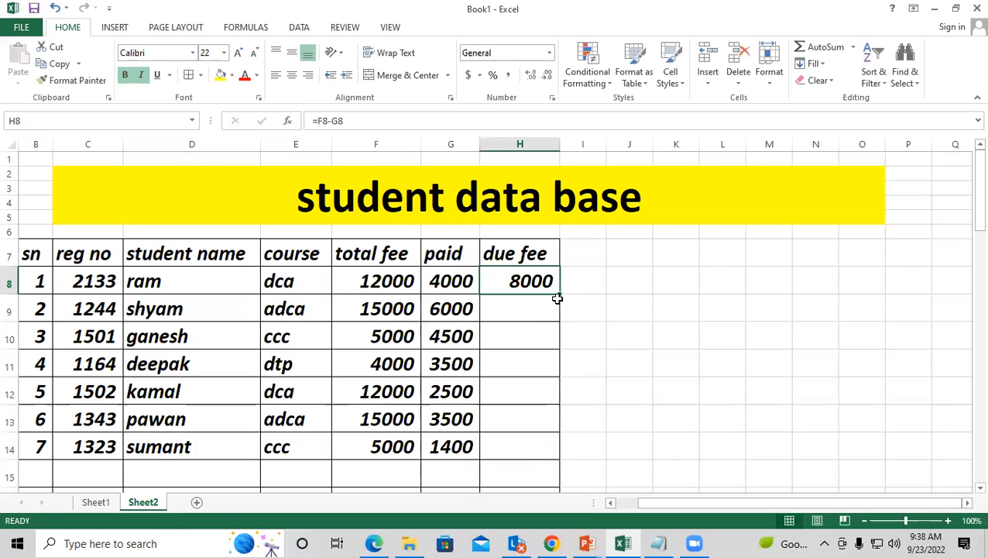
{"action": "left_click_drag", "start_coordinate": [561, 294], "coordinate": [535, 456]}
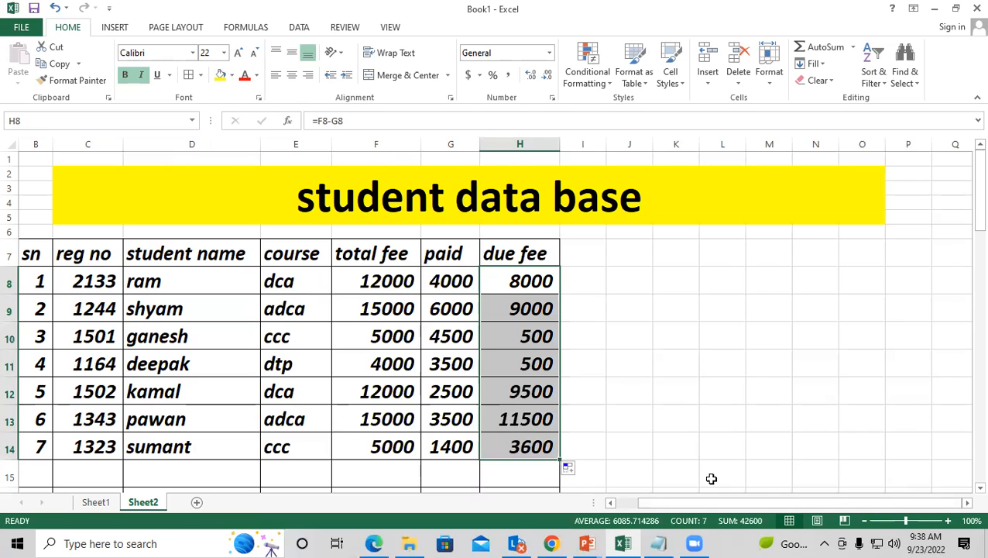
{"action": "left_click_drag", "start_coordinate": [714, 502], "coordinate": [704, 508]}
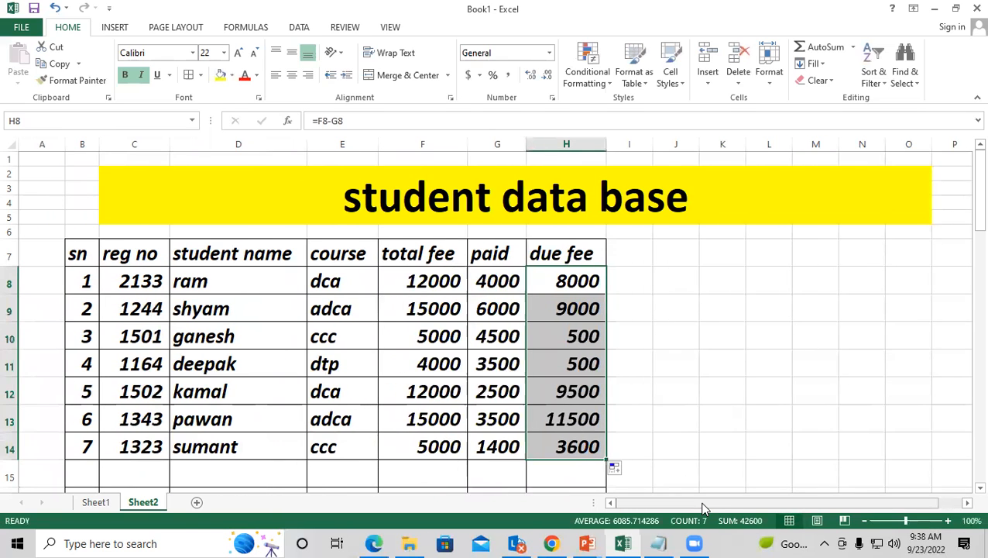
- Try a blue-white-red conditional formatting color scale on the table range B7:H14 and undo it
{"action": "left_click", "coordinate": [91, 256]}
{"action": "left_click_drag", "start_coordinate": [95, 256], "coordinate": [562, 445]}
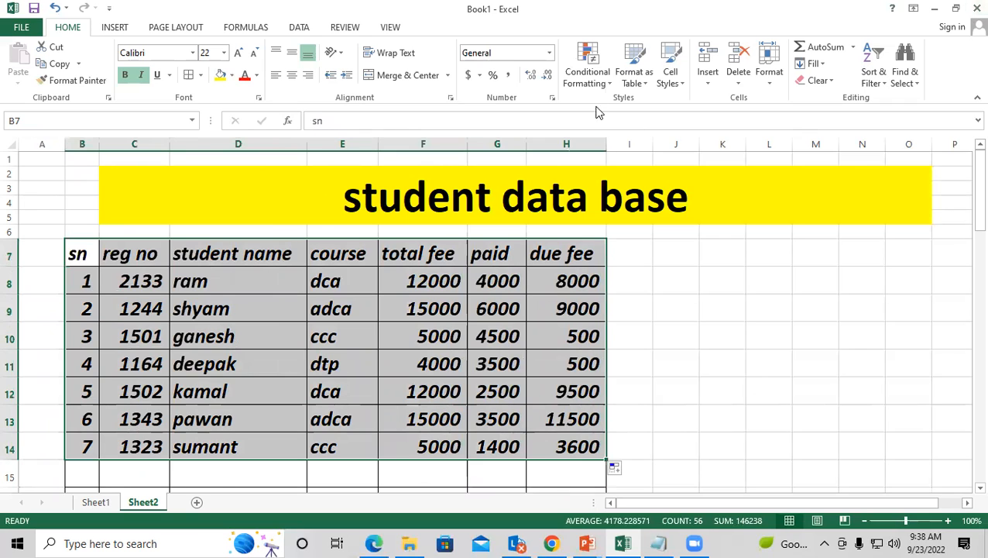
{"action": "left_click", "coordinate": [590, 69]}
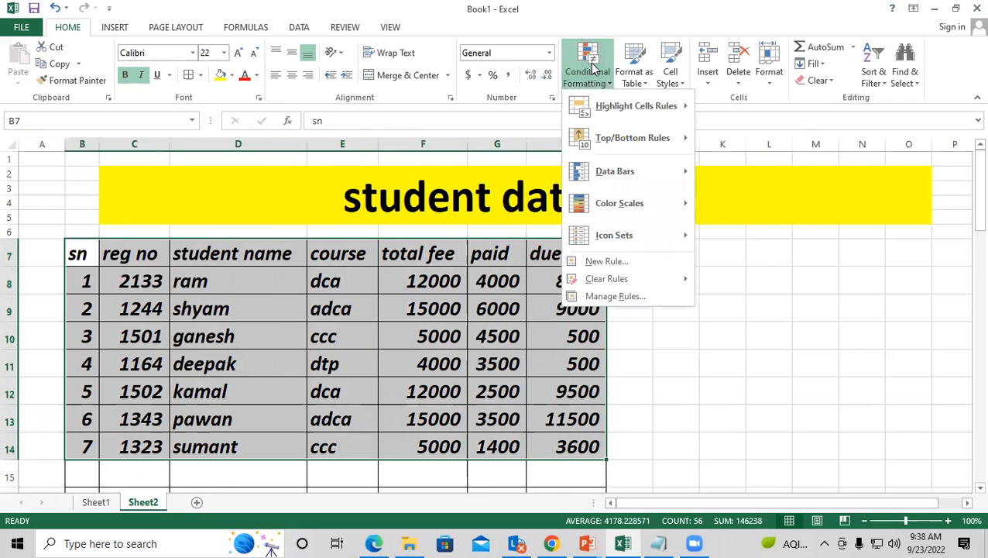
{"action": "mouse_move", "coordinate": [635, 211]}
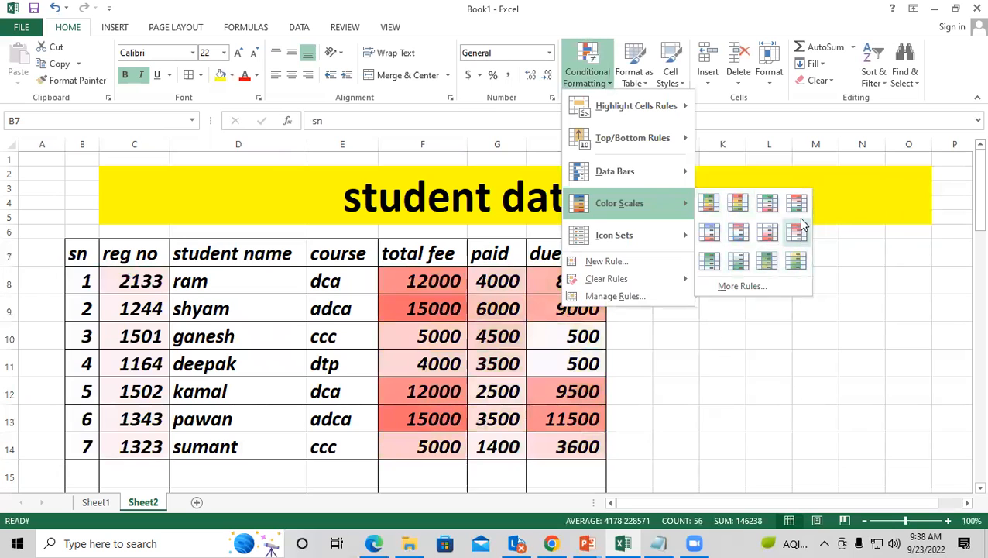
{"action": "mouse_move", "coordinate": [662, 172]}
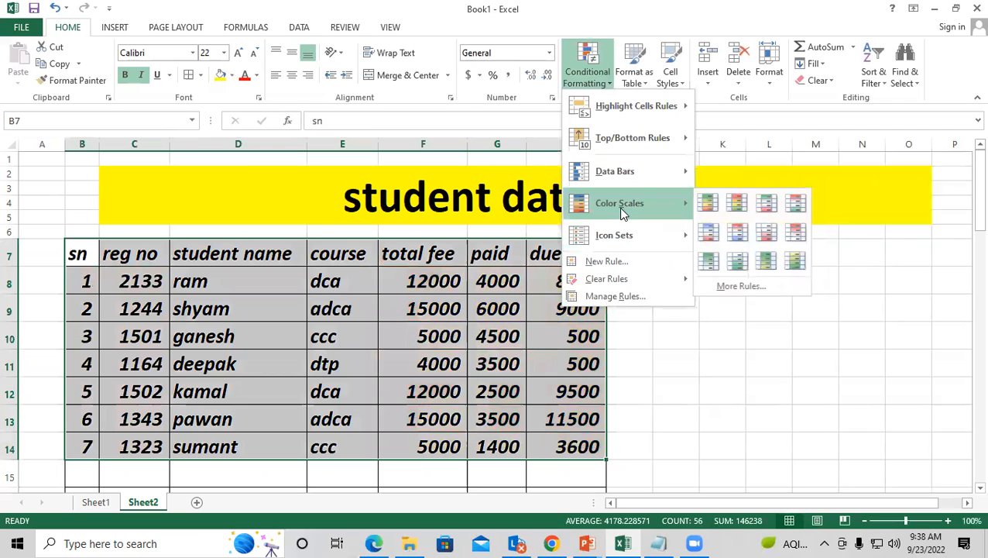
{"action": "left_click", "coordinate": [709, 232]}
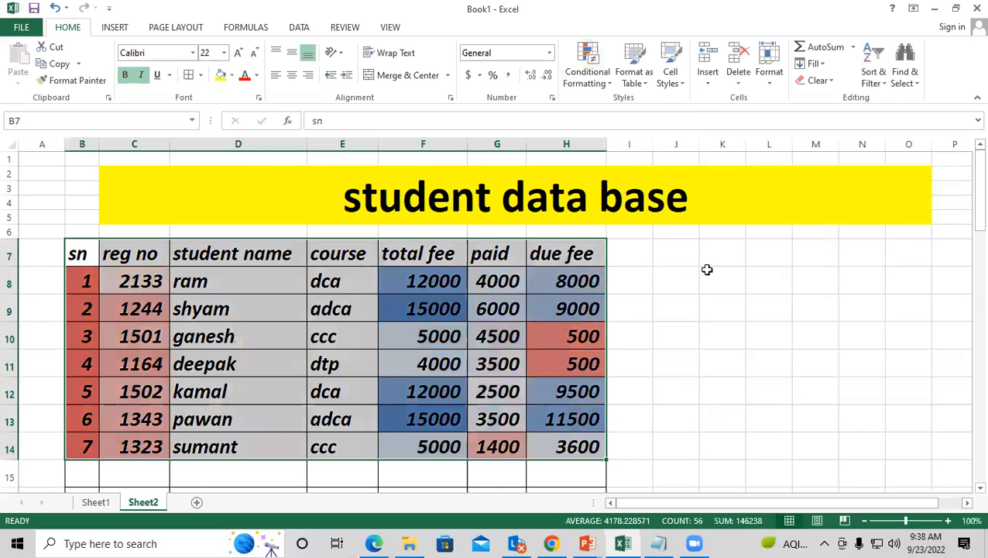
{"action": "left_click", "coordinate": [677, 314]}
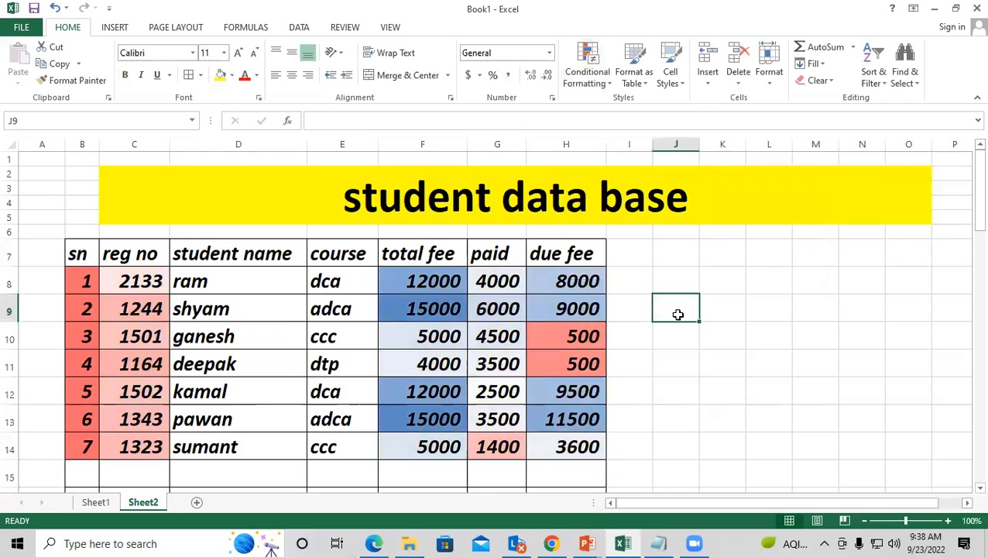
{"action": "key", "text": "ctrl+z"}
{"action": "left_click", "coordinate": [550, 374]}
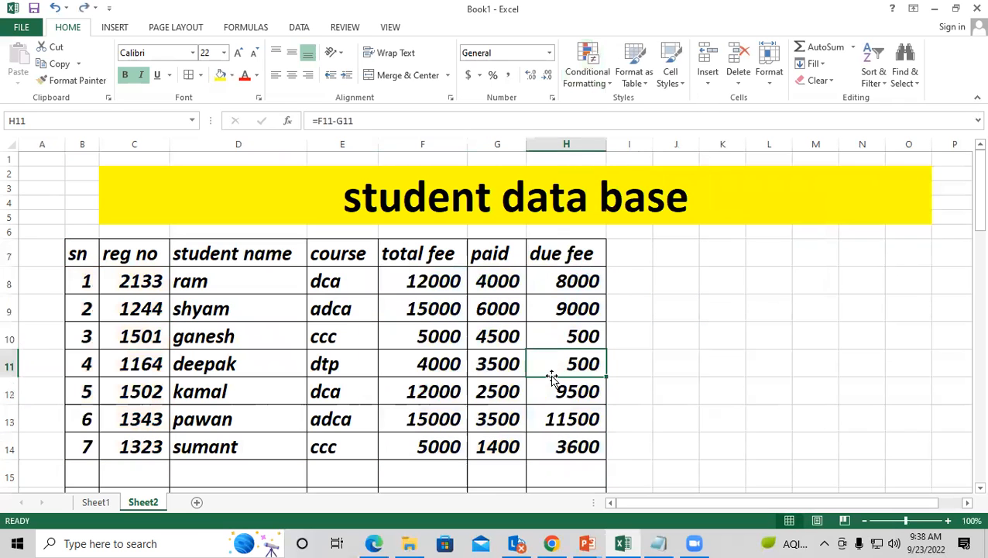
{"action": "left_click", "coordinate": [285, 336]}
{"action": "left_click", "coordinate": [726, 363]}
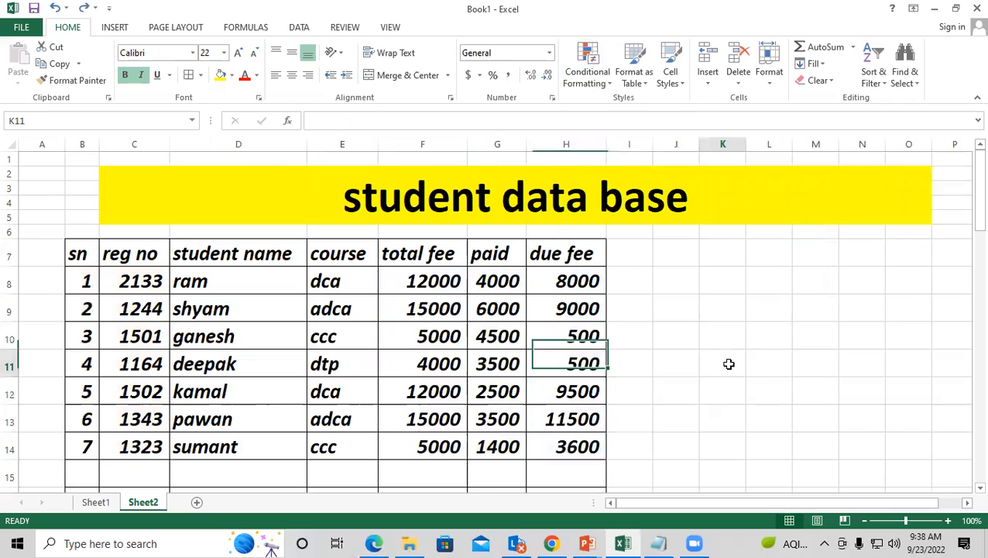
- Fill the table's header row B7:H7 with yellow
{"action": "left_click_drag", "start_coordinate": [79, 254], "coordinate": [560, 254]}
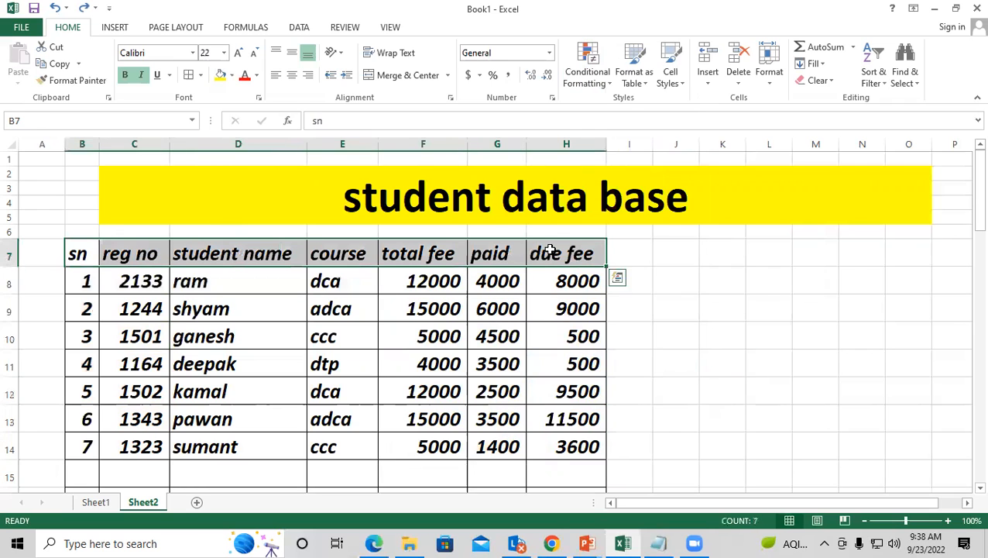
{"action": "left_click", "coordinate": [232, 75]}
{"action": "left_click", "coordinate": [258, 192]}
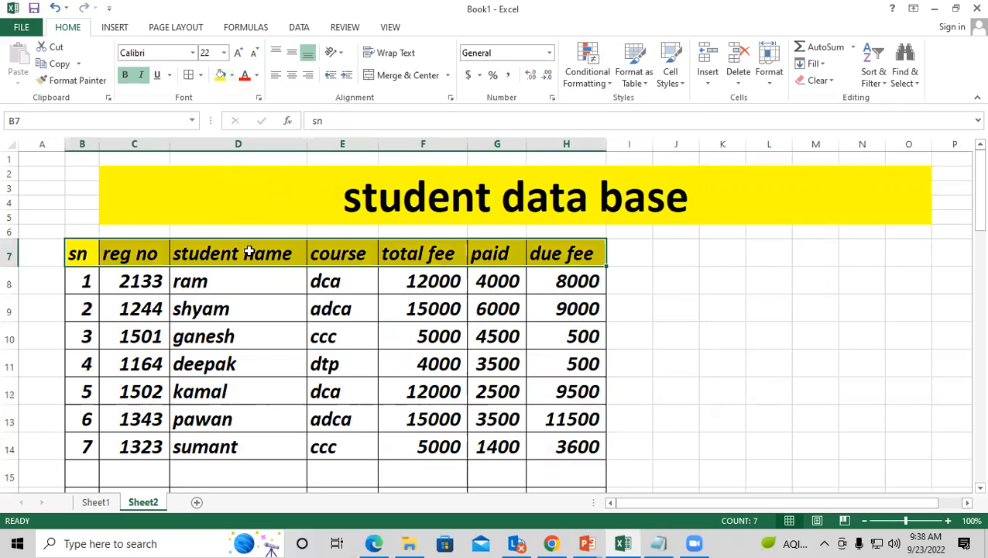
{"action": "left_click", "coordinate": [300, 396]}
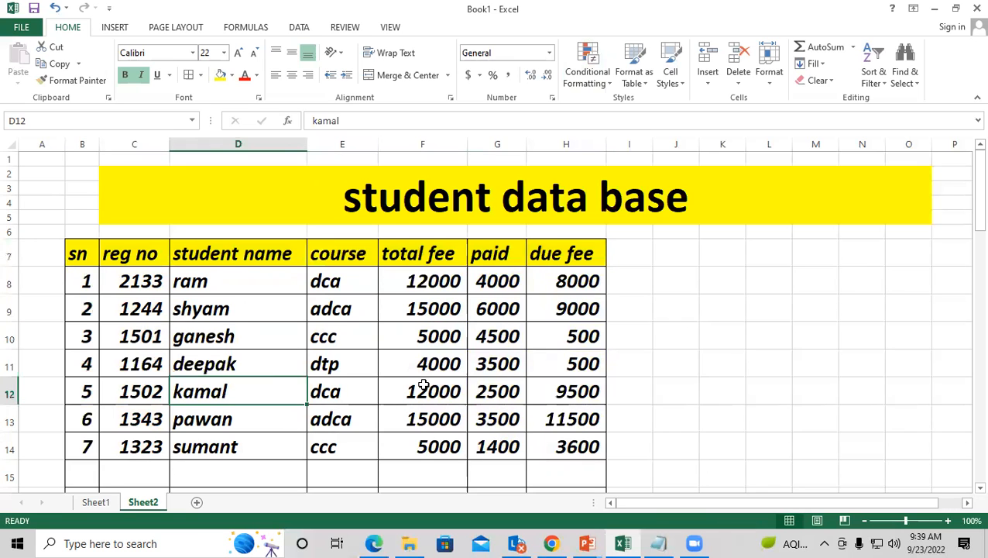
- Review the stock management table on Sheet1 and return to the student table on Sheet2
{"action": "left_click", "coordinate": [96, 504]}
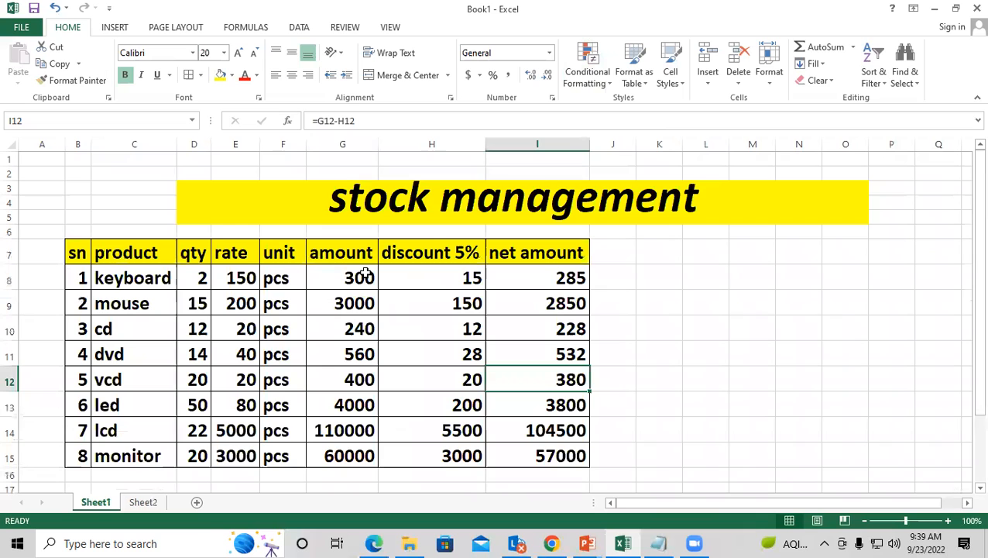
{"action": "scroll", "coordinate": [365, 276], "scroll_direction": "down", "scroll_amount": 4}
{"action": "left_click", "coordinate": [143, 502]}
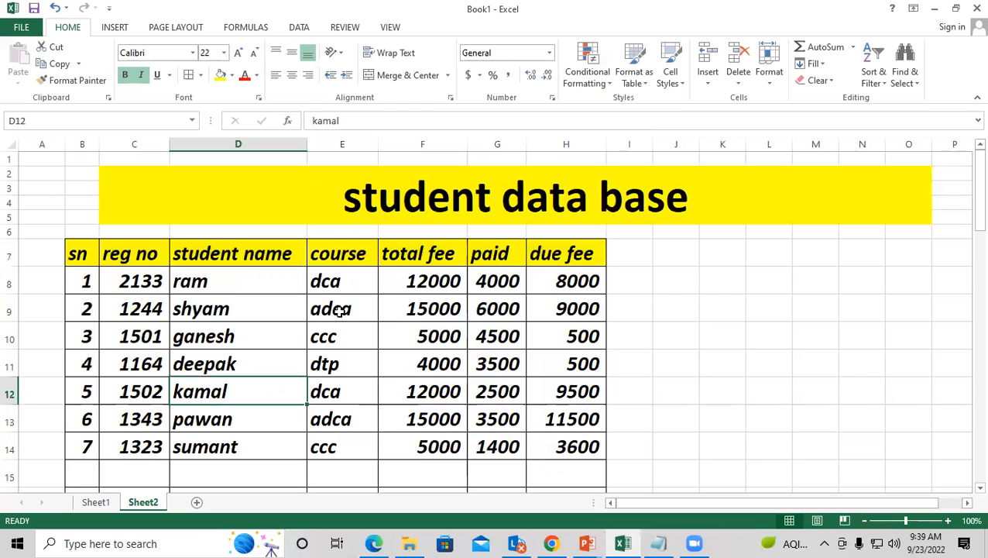
- Examine the student table's headings, the due fee formulas in H8:H14, and the first student's total fee and paid amount
{"action": "left_click_drag", "start_coordinate": [75, 250], "coordinate": [577, 280]}
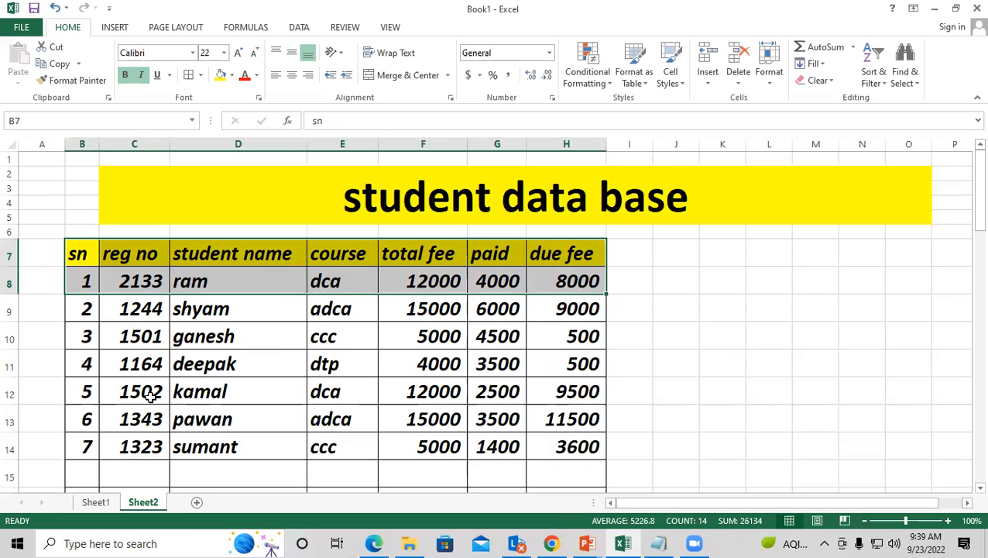
{"action": "left_click", "coordinate": [716, 327]}
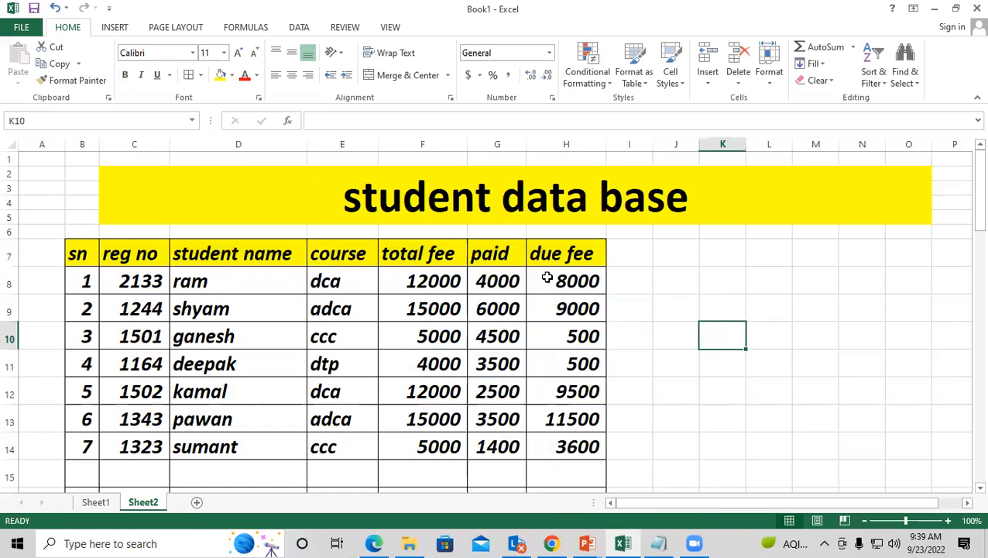
{"action": "left_click_drag", "start_coordinate": [556, 272], "coordinate": [584, 439]}
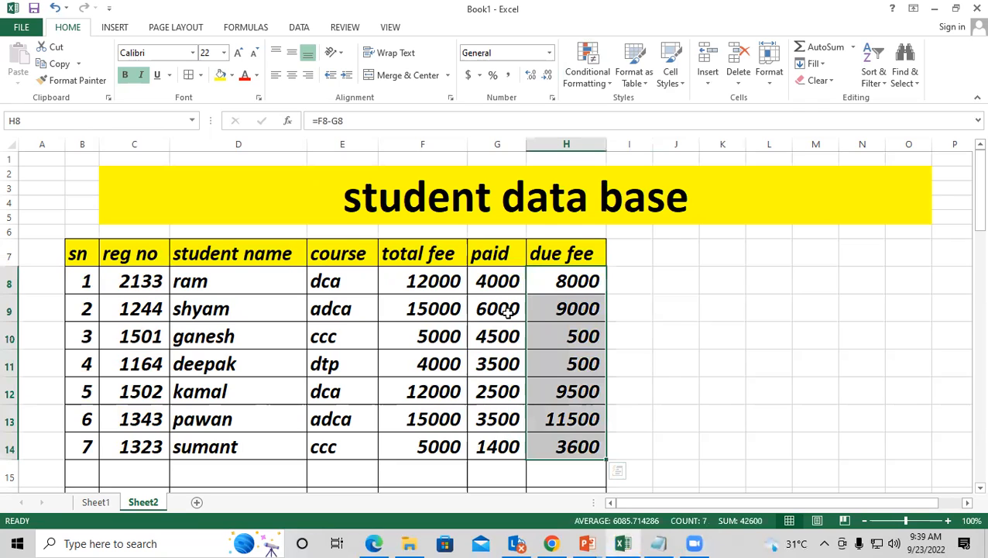
{"action": "left_click", "coordinate": [657, 298]}
{"action": "left_click", "coordinate": [560, 276]}
{"action": "left_click_drag", "start_coordinate": [576, 333], "coordinate": [580, 447]}
{"action": "left_click", "coordinate": [710, 291]}
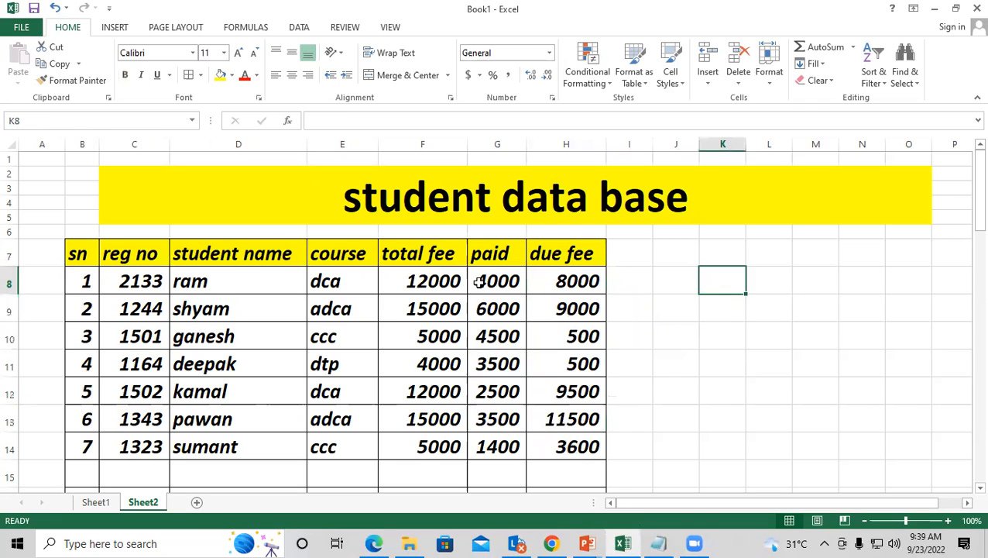
{"action": "left_click", "coordinate": [434, 280]}
{"action": "left_click", "coordinate": [474, 271]}
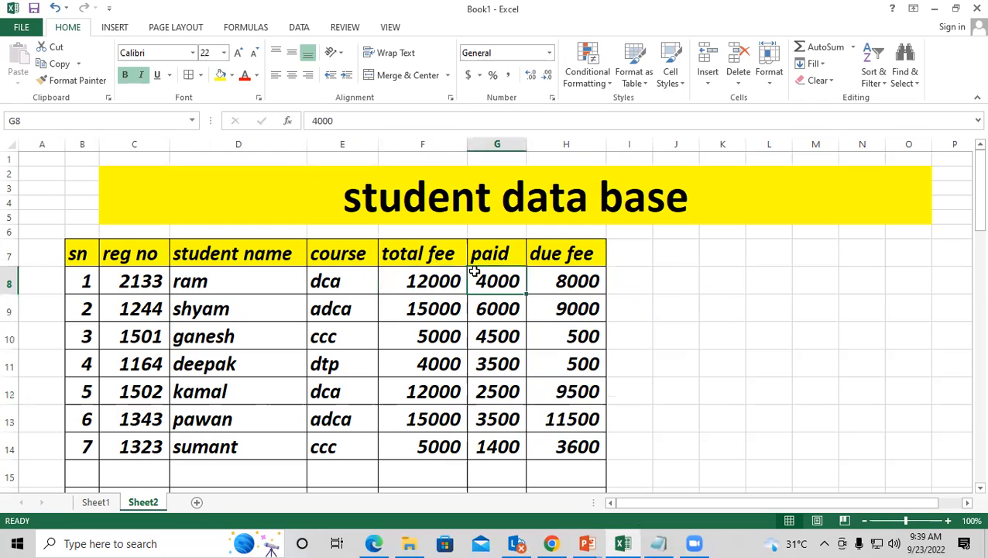
- Examine the student table's due fee formula, fee columns, title and the student names in D8:D14
{"action": "left_click", "coordinate": [551, 273]}
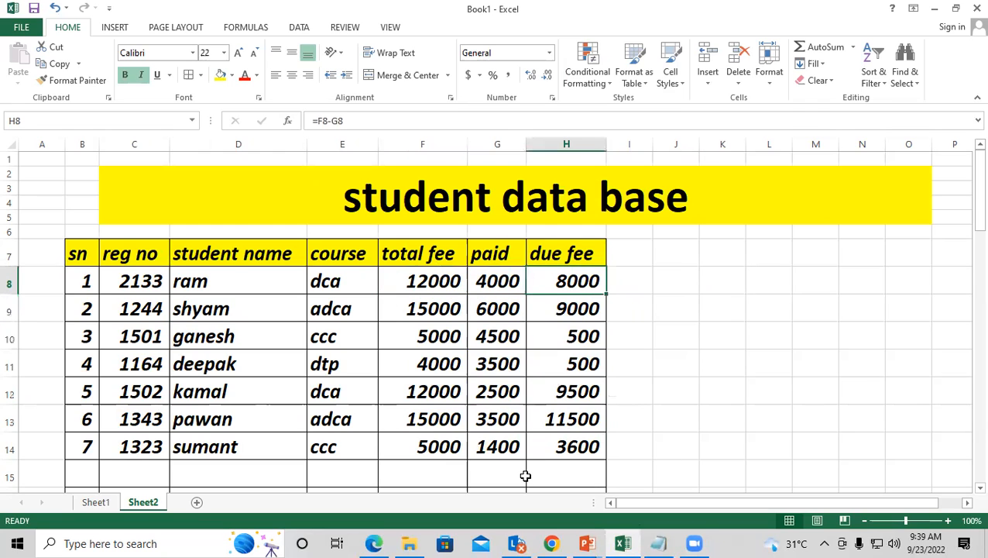
{"action": "left_click", "coordinate": [459, 412]}
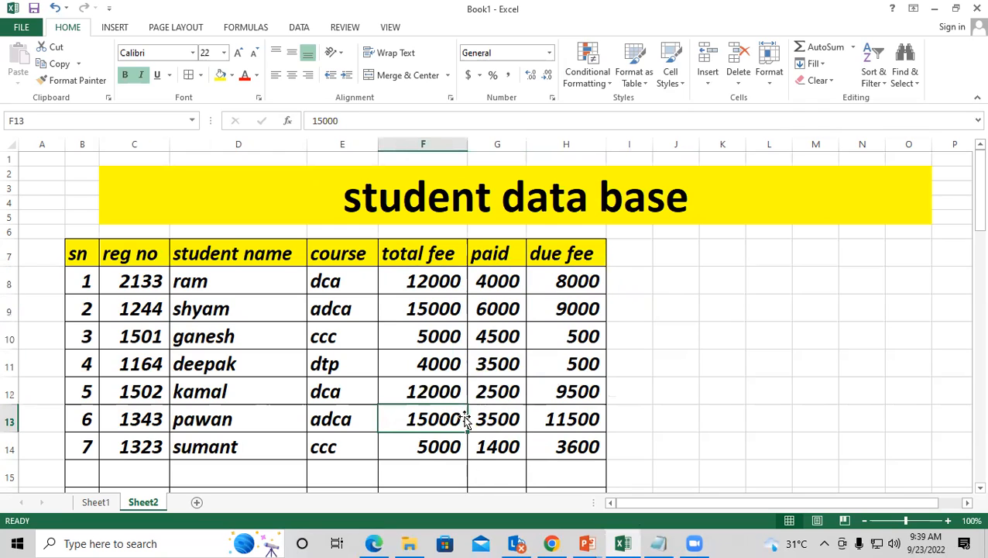
{"action": "left_click", "coordinate": [801, 376]}
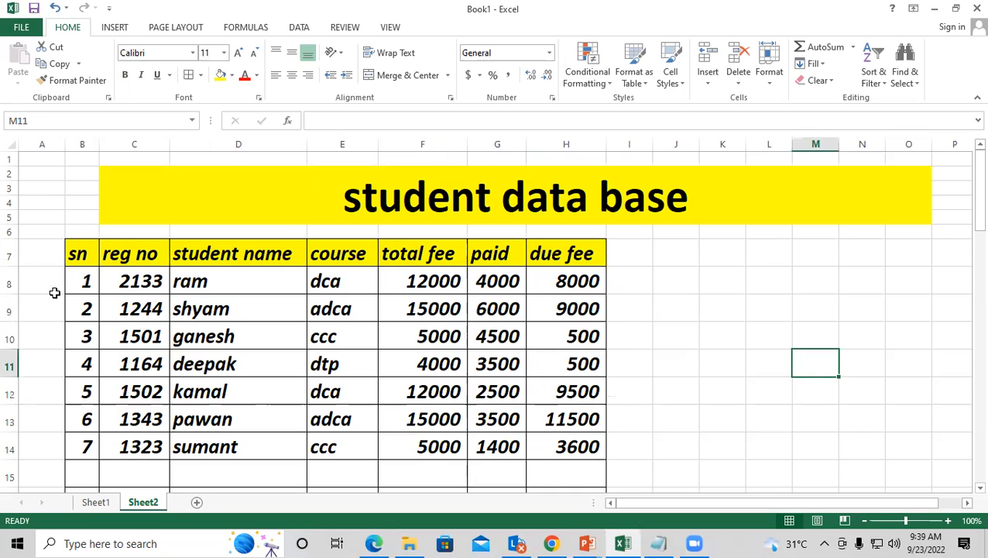
{"action": "left_click_drag", "start_coordinate": [77, 254], "coordinate": [569, 361]}
{"action": "left_click", "coordinate": [651, 325]}
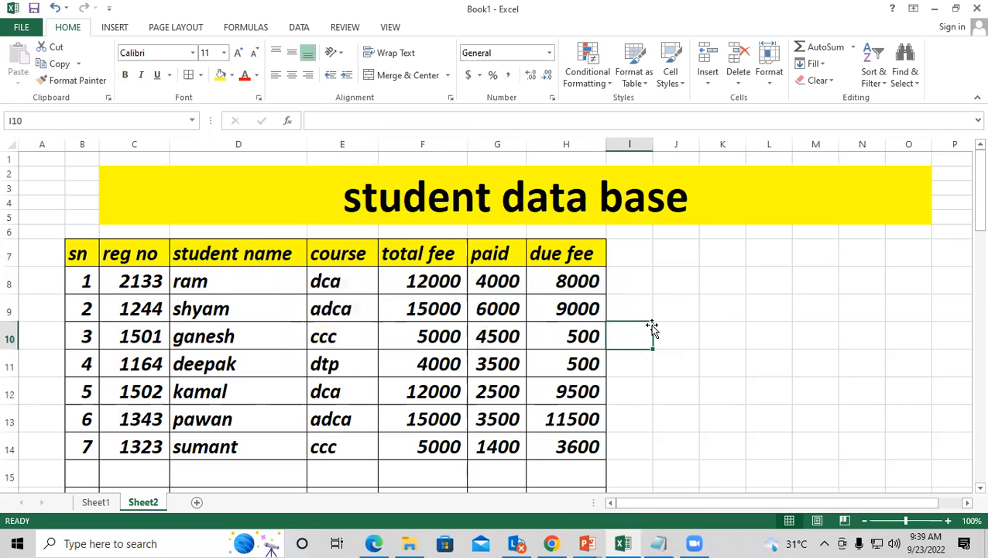
{"action": "left_click", "coordinate": [539, 193]}
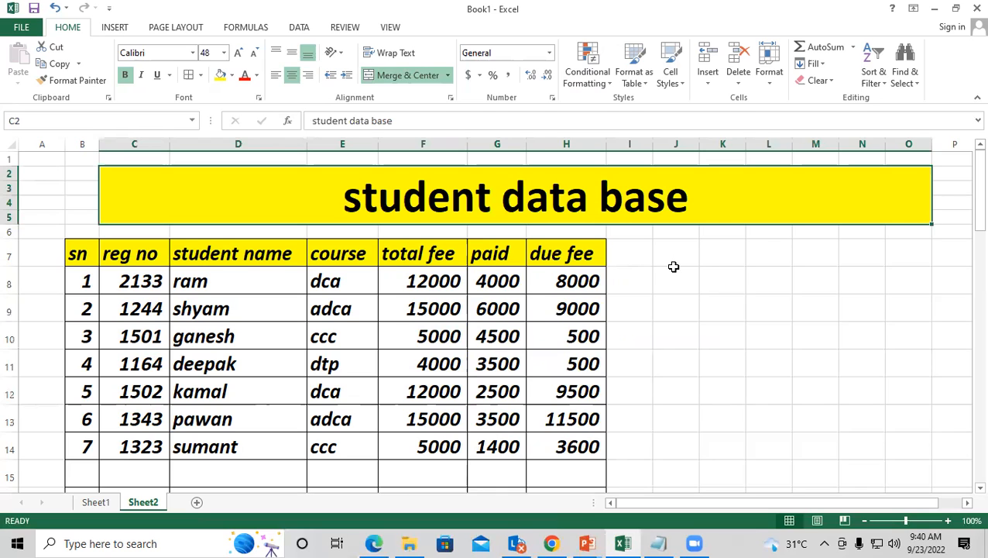
{"action": "left_click", "coordinate": [759, 317]}
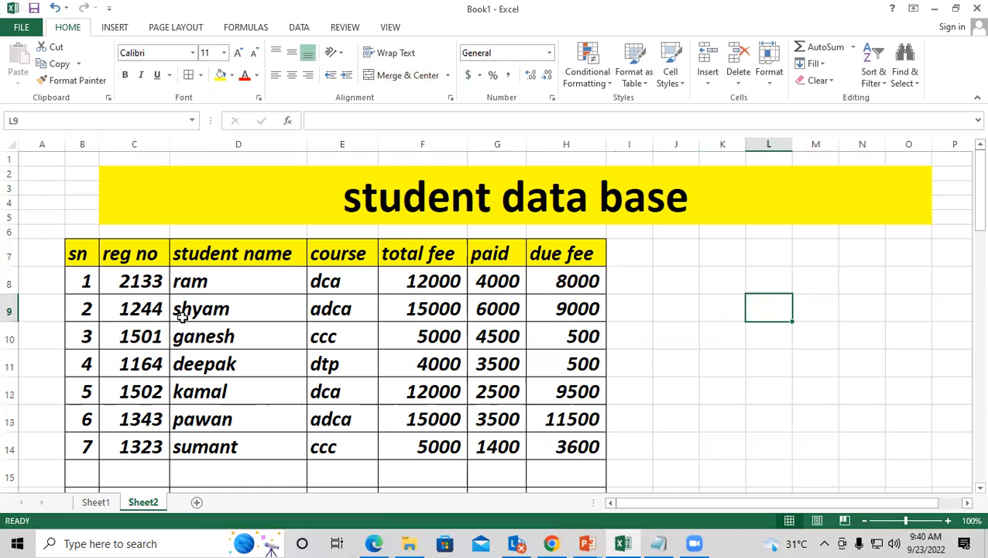
{"action": "left_click_drag", "start_coordinate": [233, 283], "coordinate": [247, 443]}
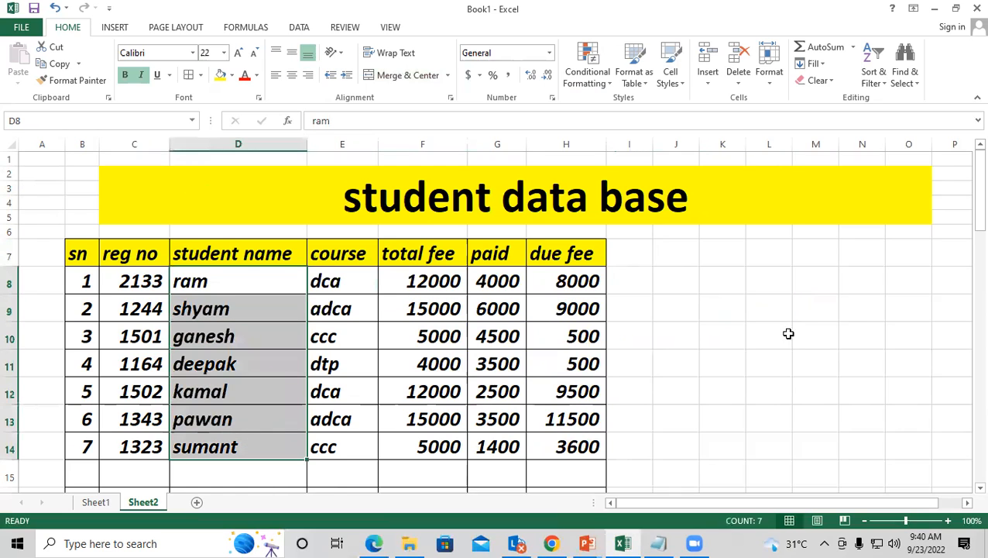
{"action": "left_click", "coordinate": [771, 277]}
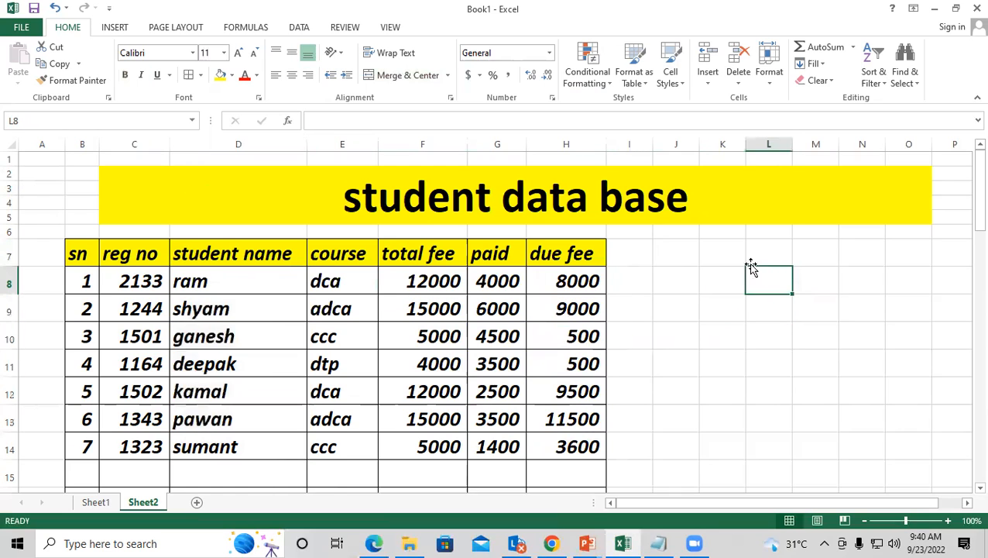
- Open the custom lists editor from the advanced program options and start a new list
{"action": "left_click", "coordinate": [21, 27]}
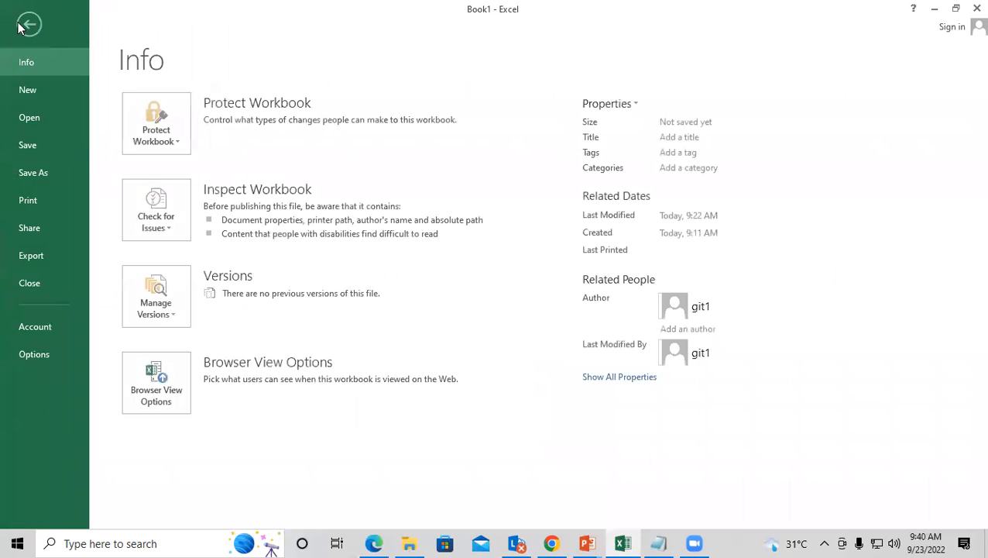
{"action": "left_click", "coordinate": [34, 358]}
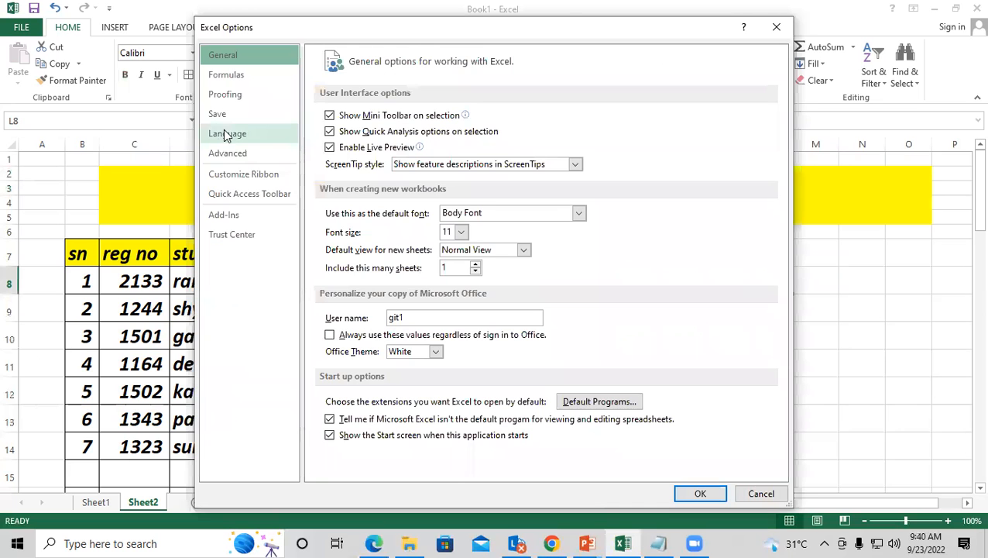
{"action": "left_click", "coordinate": [255, 158]}
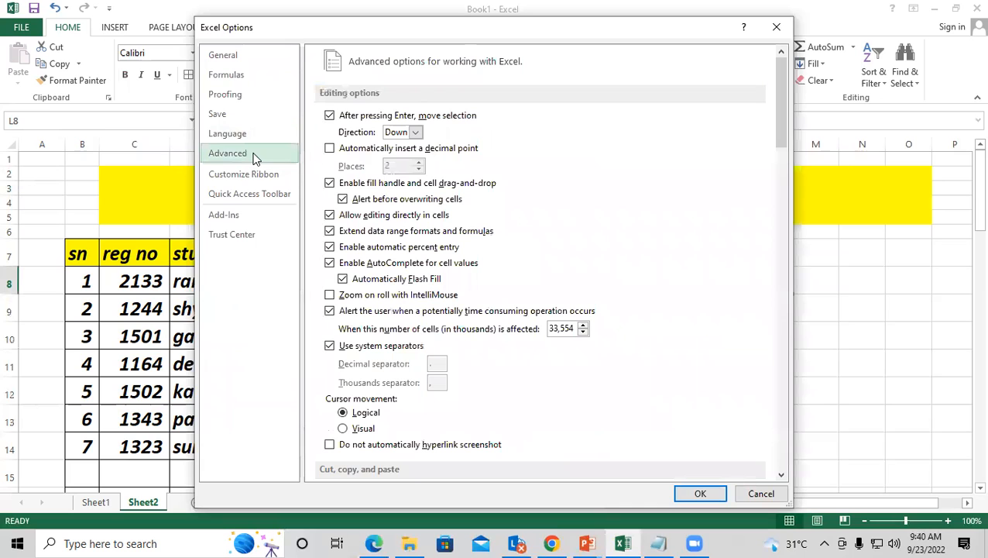
{"action": "left_click_drag", "start_coordinate": [781, 95], "coordinate": [786, 450]}
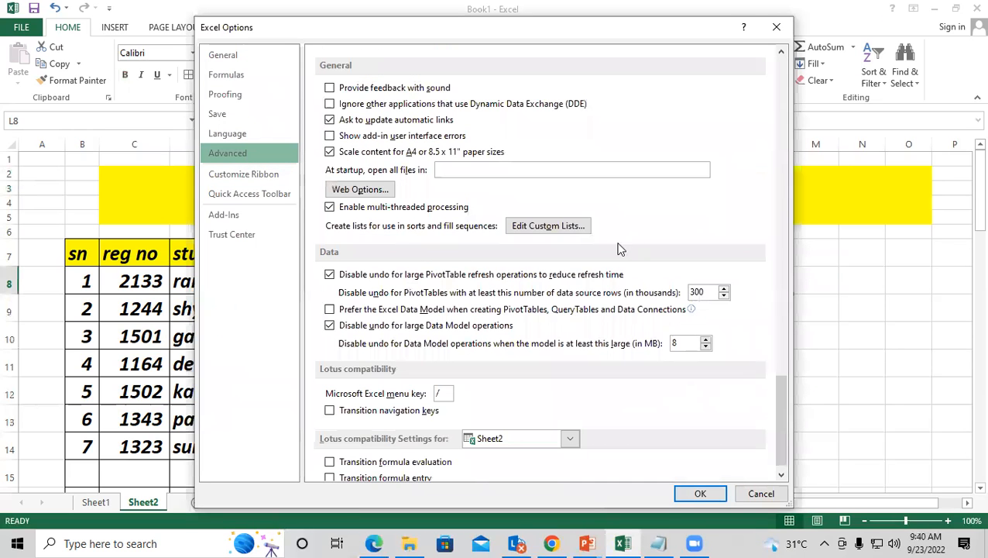
{"action": "left_click", "coordinate": [545, 229]}
{"action": "left_click", "coordinate": [564, 117]}
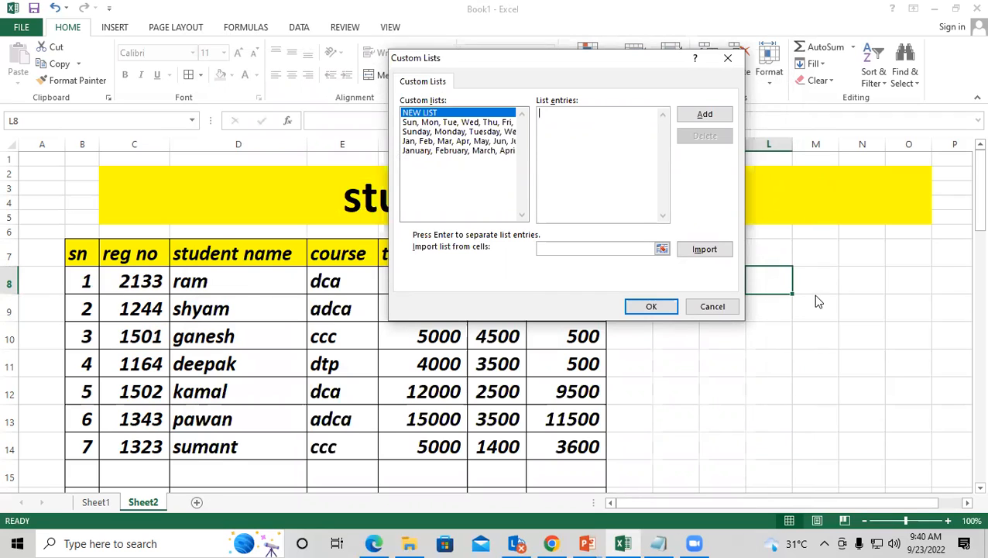
- Try to add a custom list sourced from the student names in D8:D14, and close the options
{"action": "left_click", "coordinate": [625, 252]}
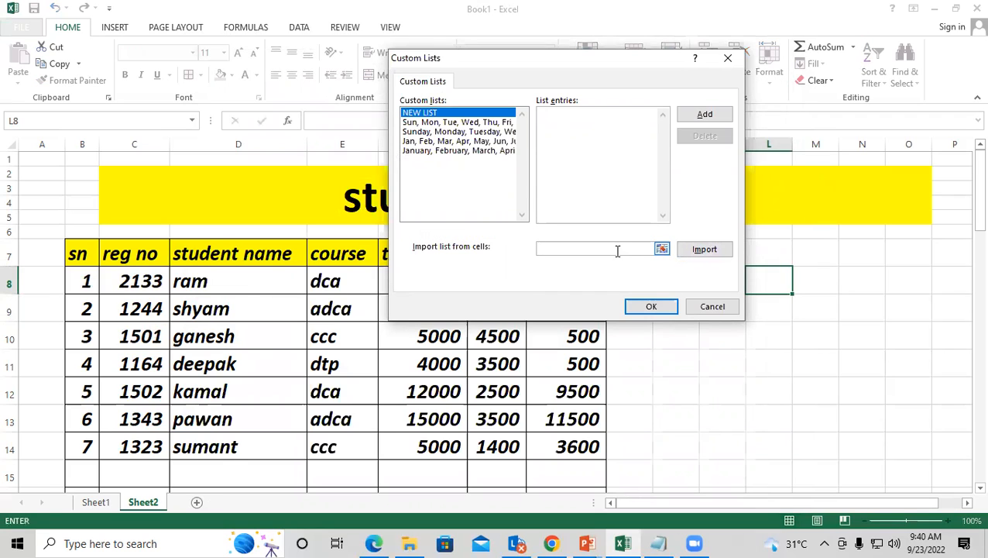
{"action": "left_click", "coordinate": [663, 249]}
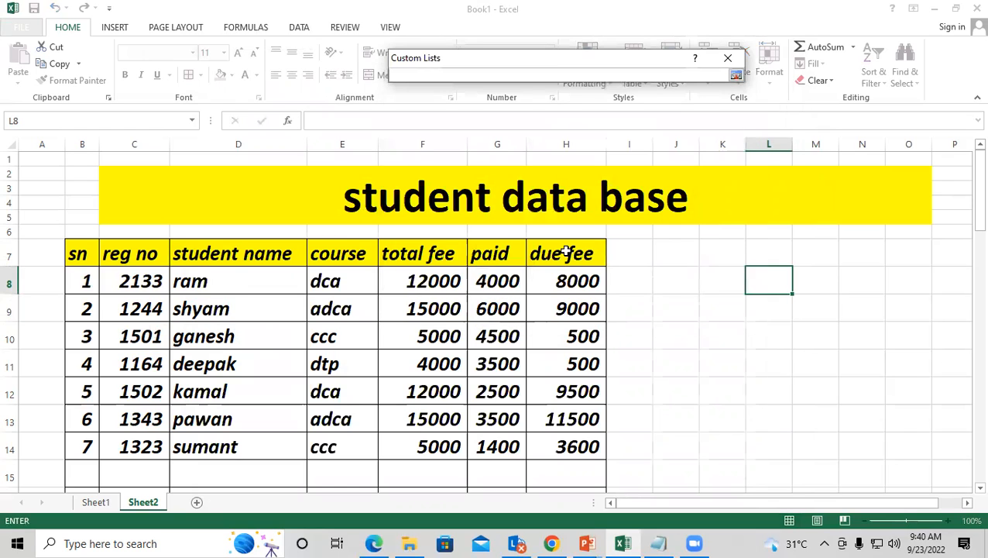
{"action": "left_click_drag", "start_coordinate": [232, 284], "coordinate": [225, 445]}
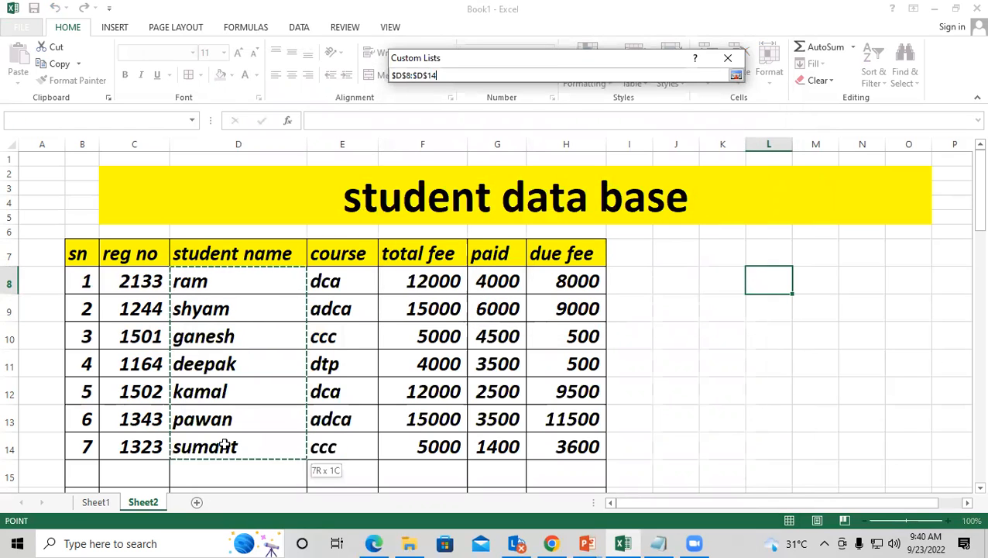
{"action": "left_click", "coordinate": [735, 75]}
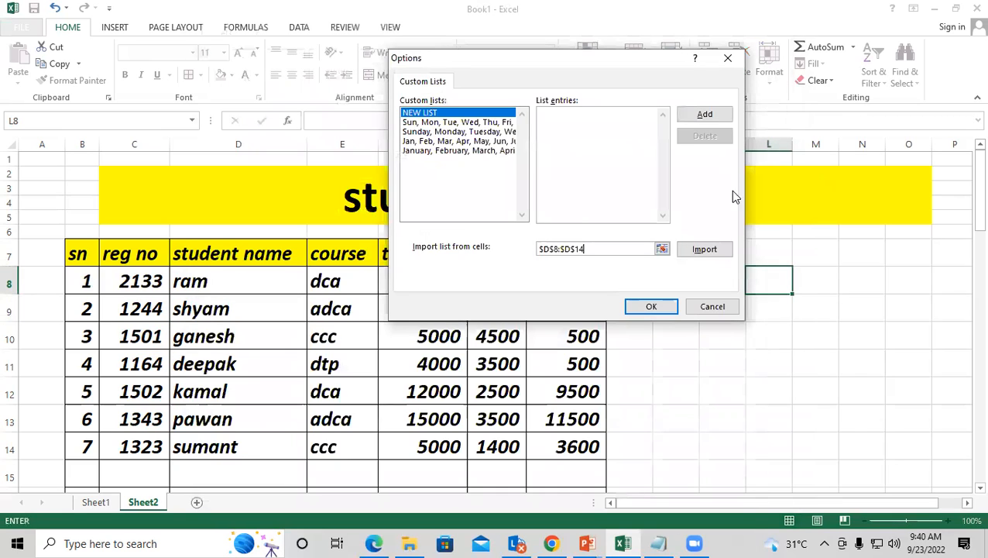
{"action": "left_click", "coordinate": [705, 115]}
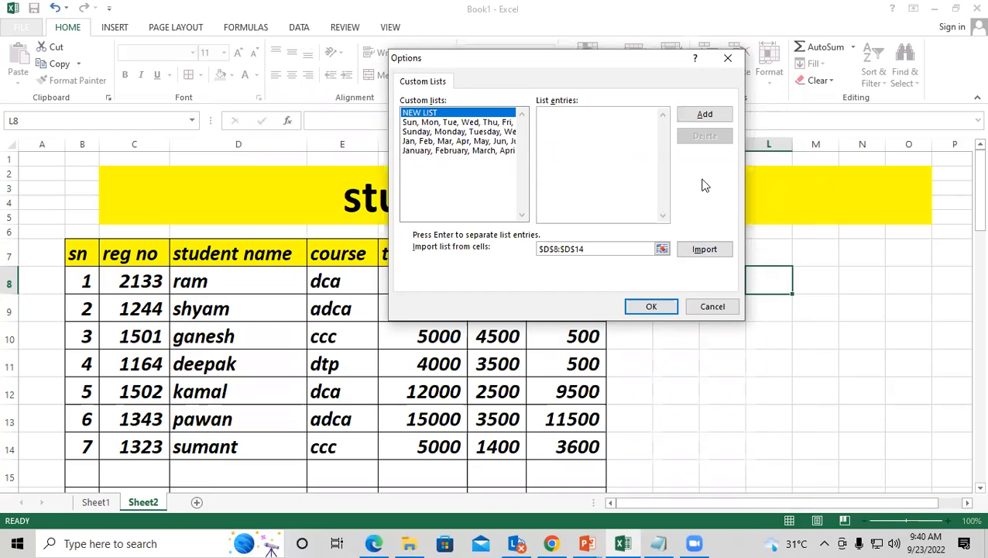
{"action": "left_click", "coordinate": [651, 306]}
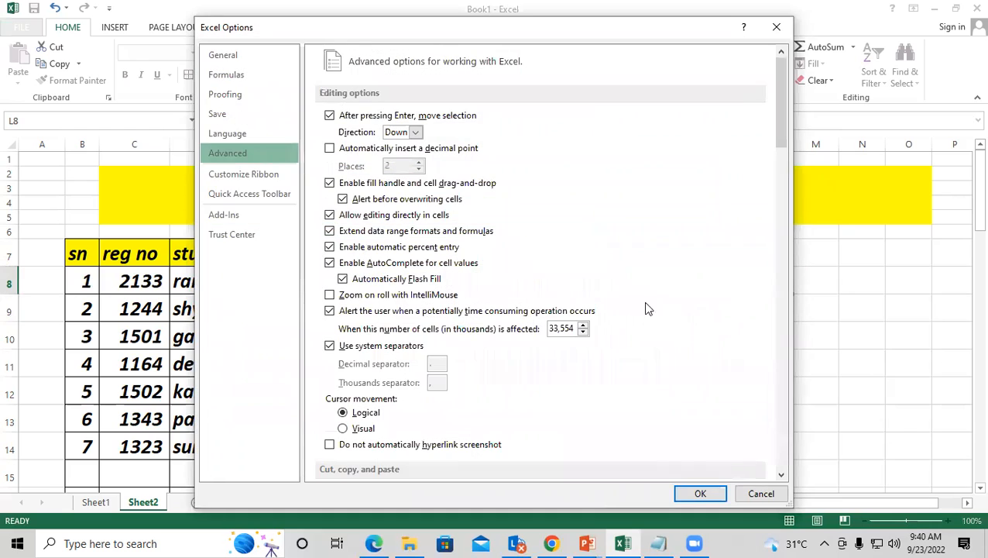
{"action": "left_click", "coordinate": [685, 492]}
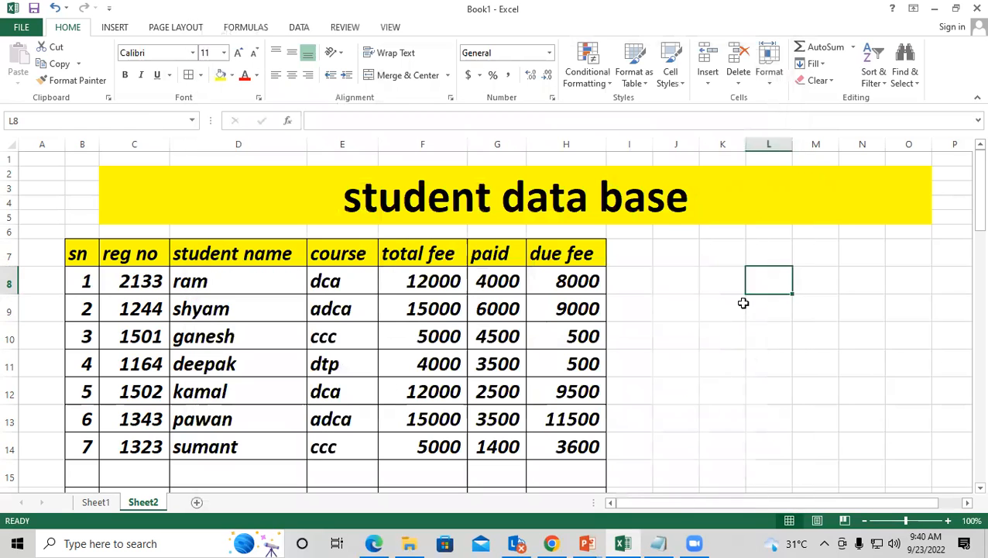
- Enter the first student's name in cell M8 to test the custom list
{"action": "left_click", "coordinate": [831, 276]}
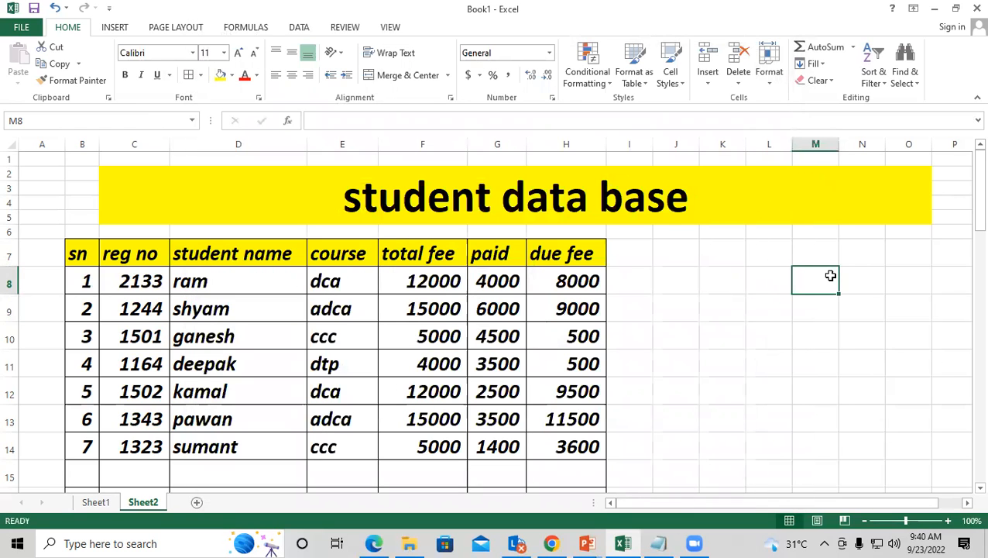
{"action": "type", "text": "ram"}
{"action": "key", "text": "Return"}
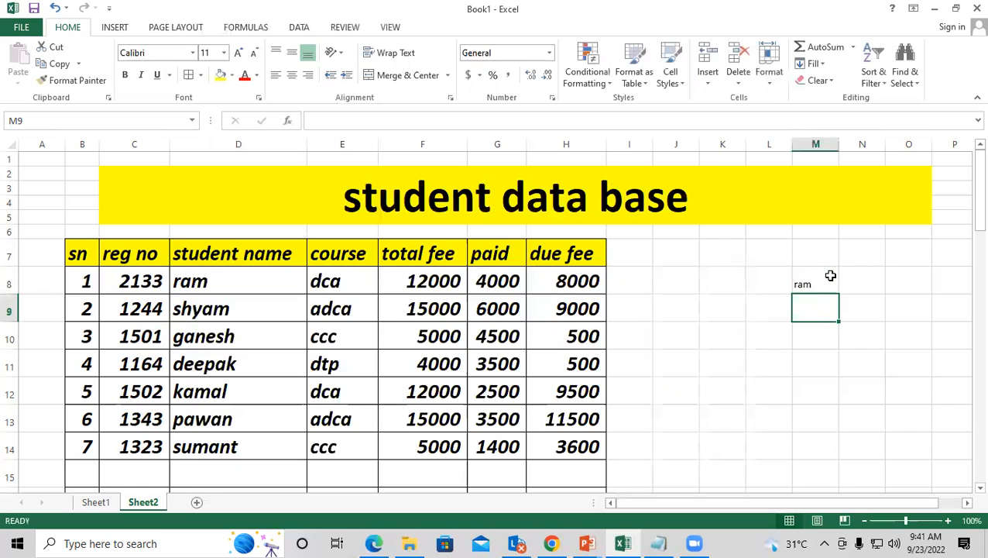
- Try to autofill the name series from M8 down to M13 and undo the fill
{"action": "left_click", "coordinate": [830, 276]}
{"action": "left_click_drag", "start_coordinate": [841, 292], "coordinate": [830, 423]}
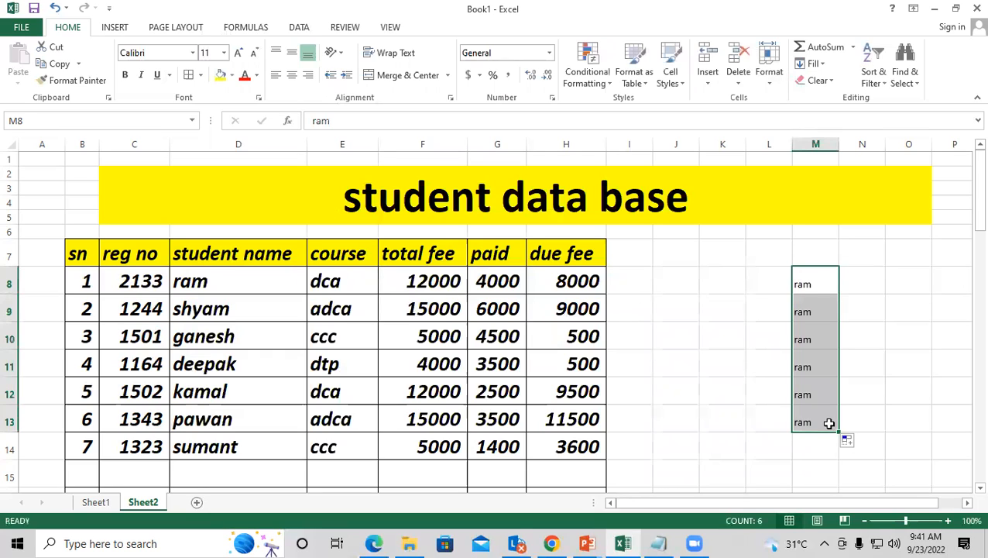
{"action": "key", "text": "ctrl+z"}
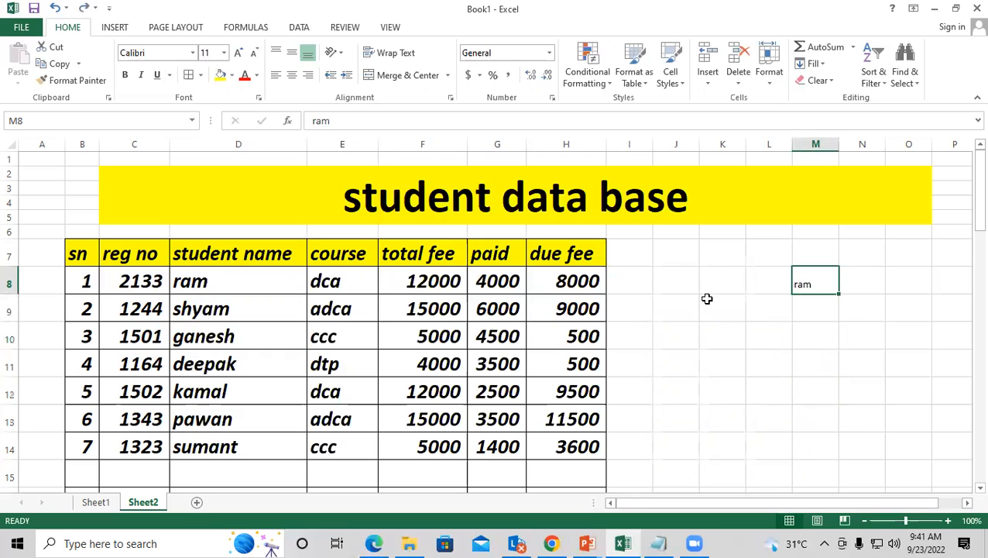
{"action": "left_click", "coordinate": [686, 263]}
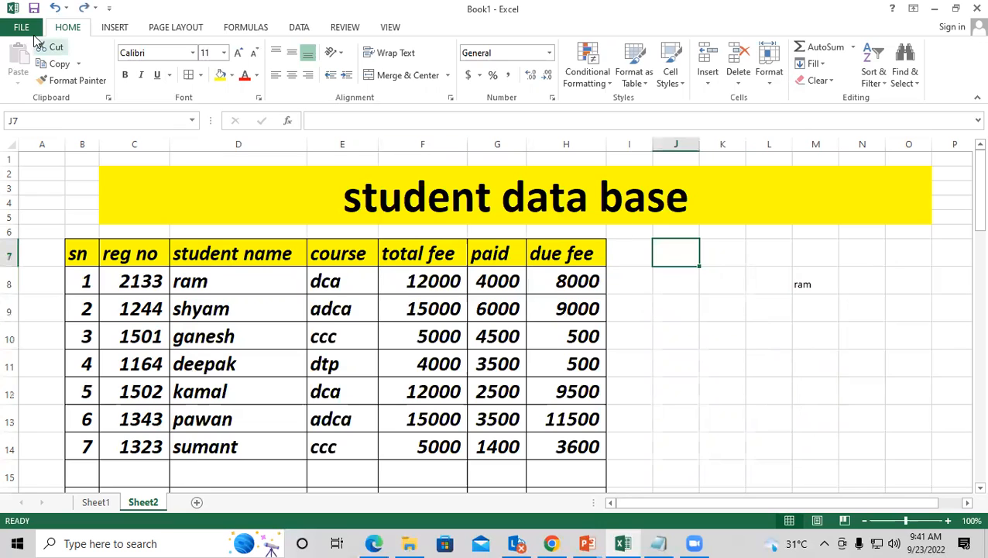
{"action": "left_click", "coordinate": [21, 28]}
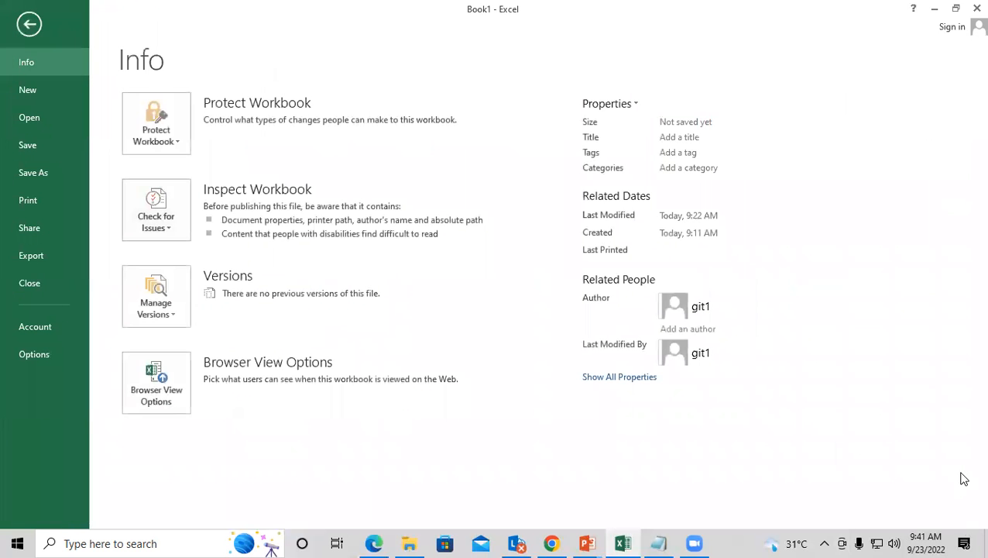
{"action": "key", "text": "Escape"}
- Enter the second student's name in K9 and autofill it down to K15
{"action": "left_click", "coordinate": [711, 315]}
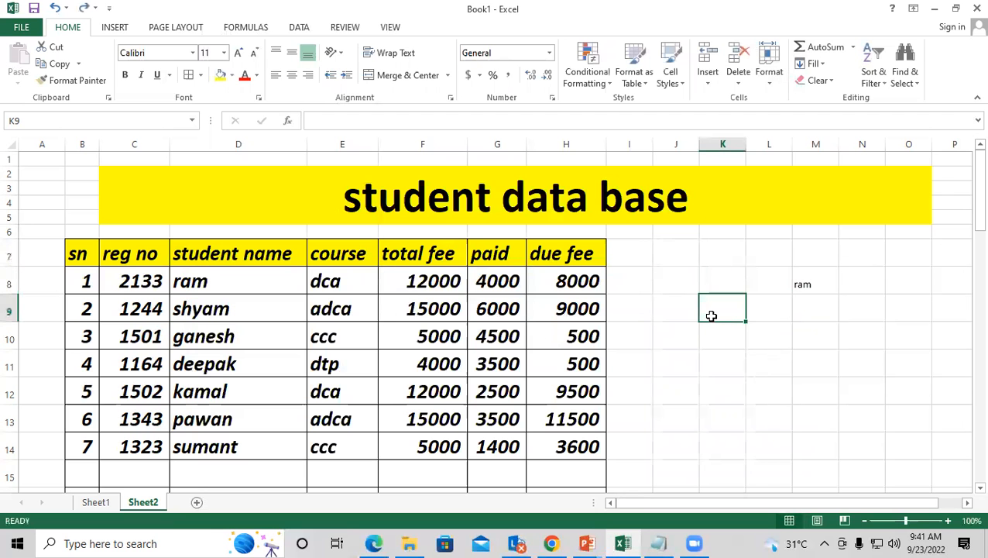
{"action": "type", "text": "shyam"}
{"action": "key", "text": "Return"}
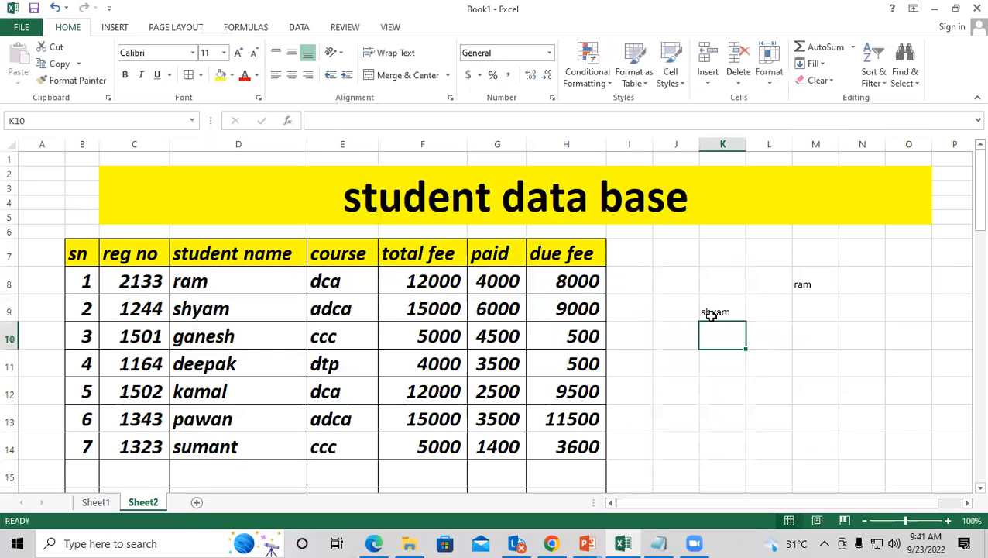
{"action": "left_click", "coordinate": [715, 311]}
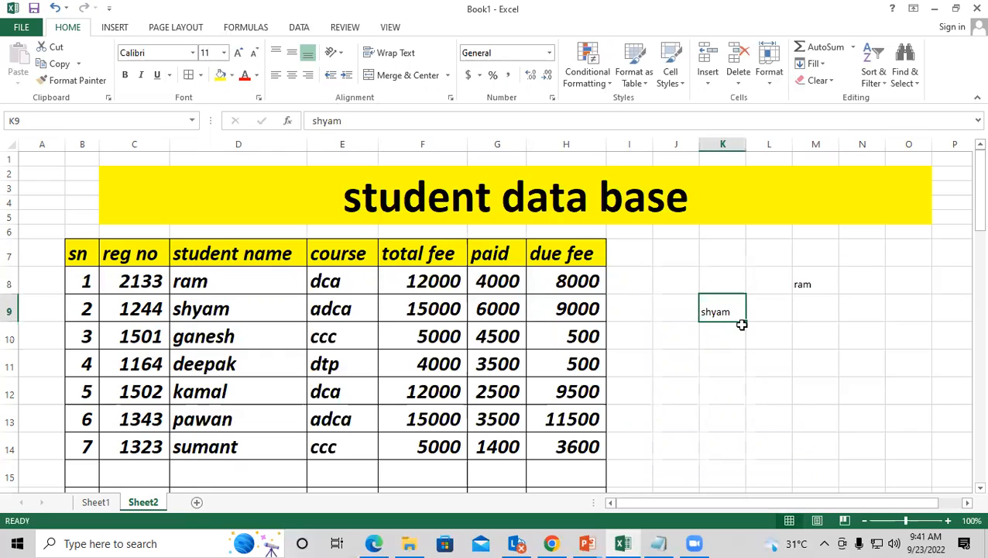
{"action": "left_click_drag", "start_coordinate": [743, 319], "coordinate": [746, 479]}
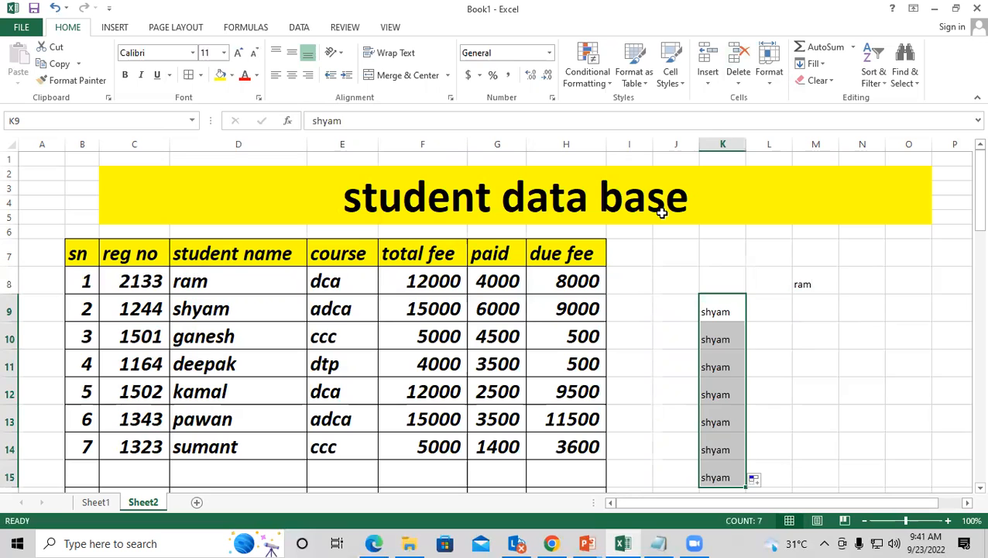
- Open the custom lists editor from the advanced Excel options
{"action": "left_click", "coordinate": [674, 262]}
{"action": "left_click", "coordinate": [21, 27]}
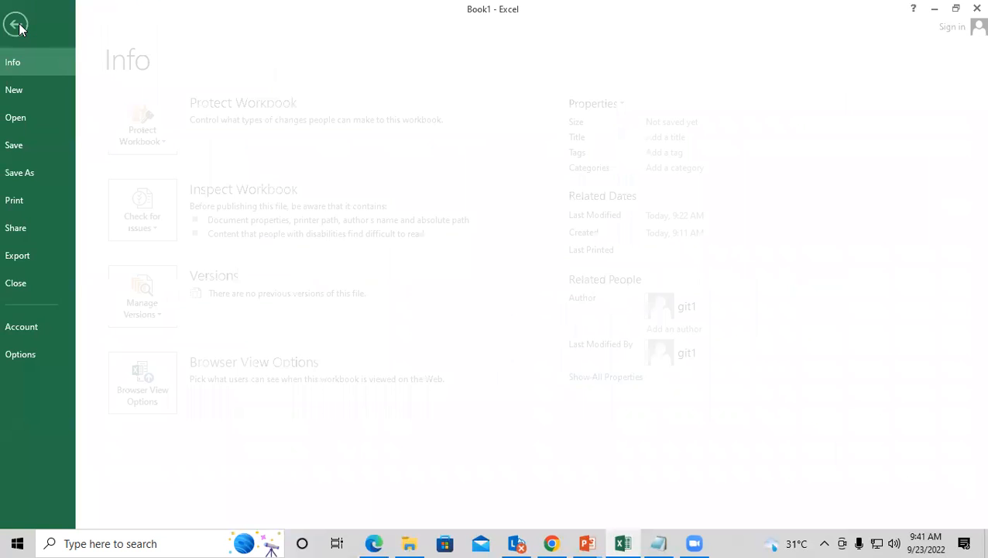
{"action": "left_click", "coordinate": [33, 353]}
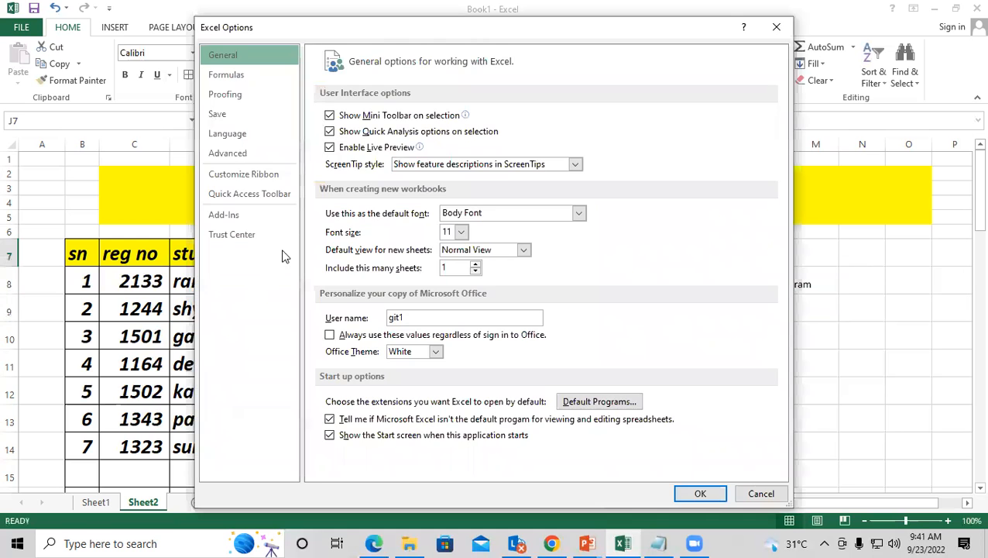
{"action": "left_click", "coordinate": [236, 151]}
{"action": "left_click_drag", "start_coordinate": [778, 99], "coordinate": [772, 405]}
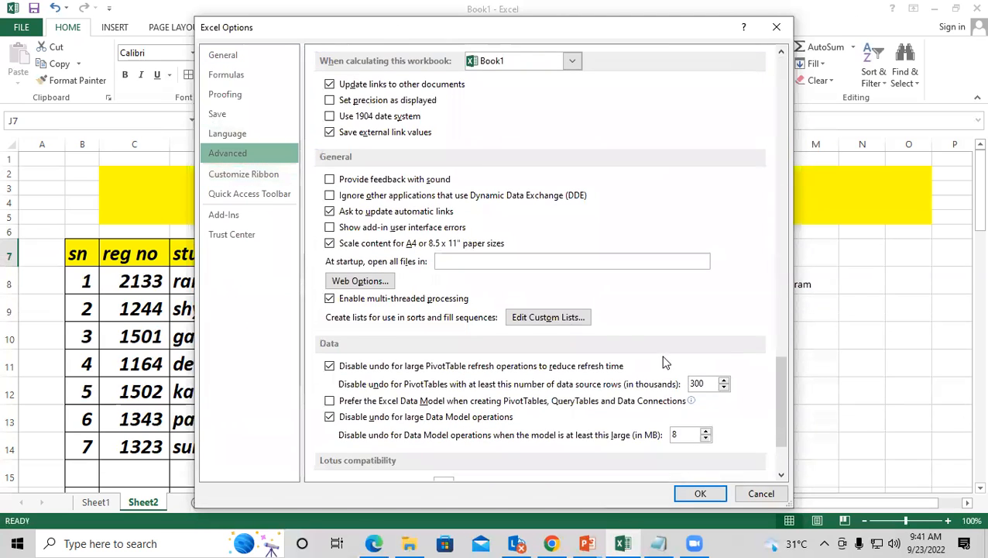
{"action": "left_click", "coordinate": [546, 317]}
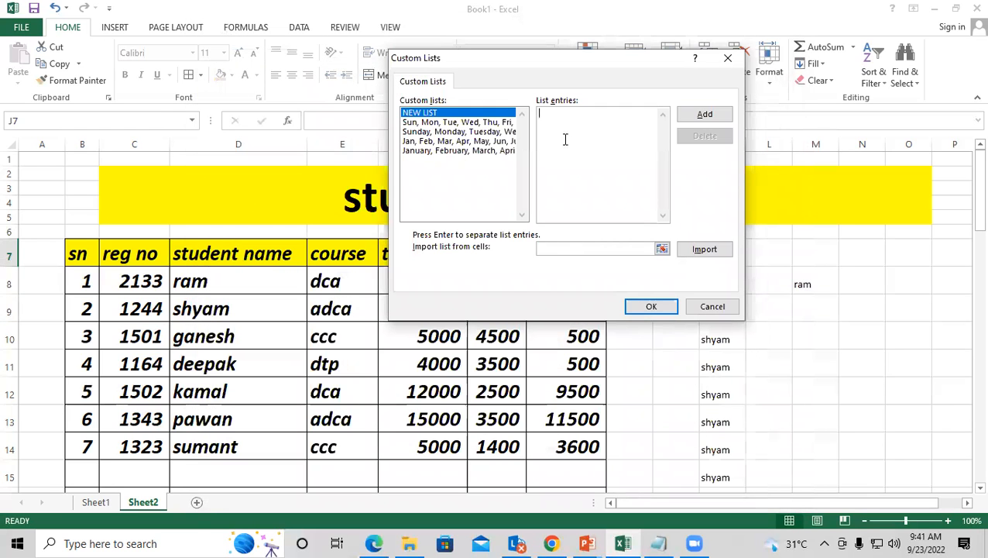
- Add a new custom list of eight comma-separated first names and accept the options
{"action": "type", "text": "mohan,sohan,rahul,deep"}
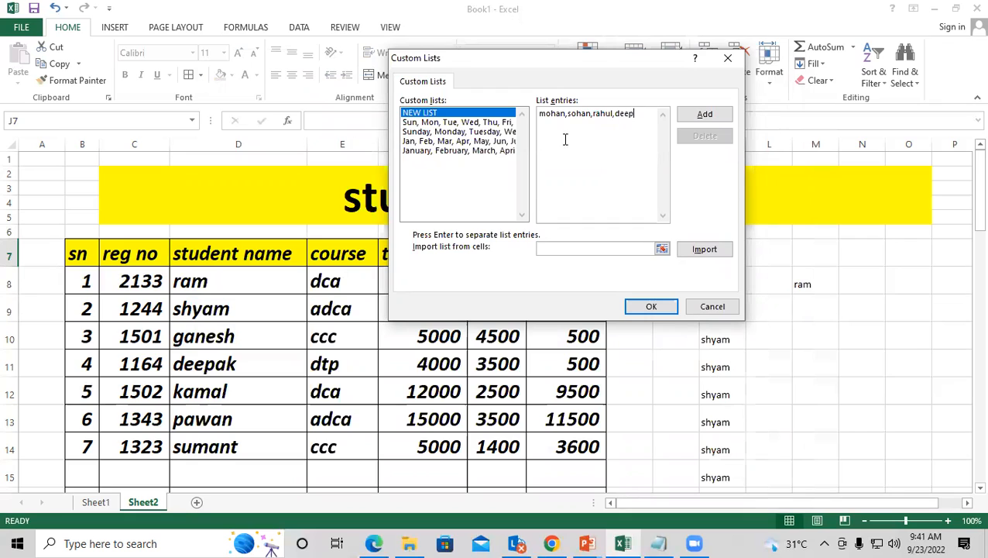
{"action": "type", "text": "ak,manish,raju,dinesh"}
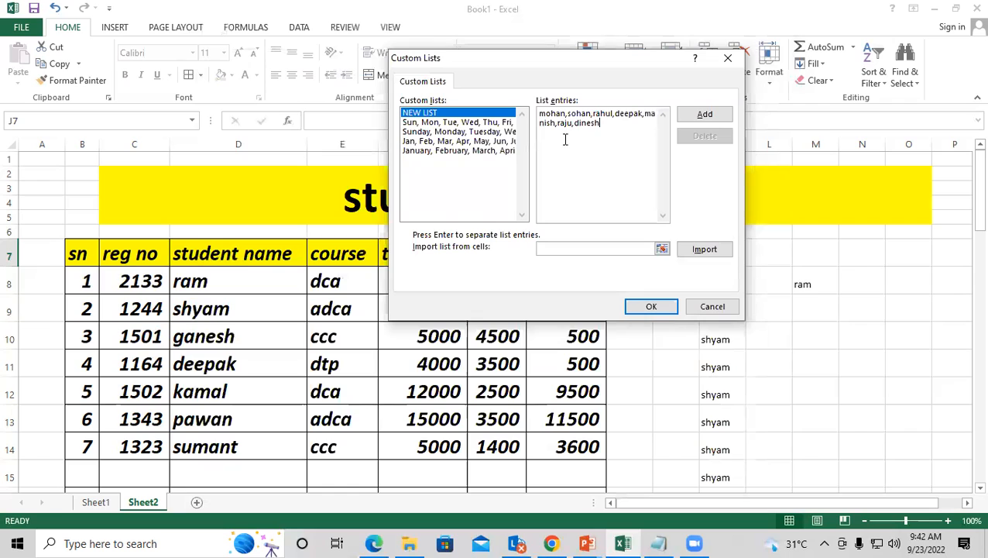
{"action": "type", "text": ",ram"}
{"action": "left_click", "coordinate": [703, 114]}
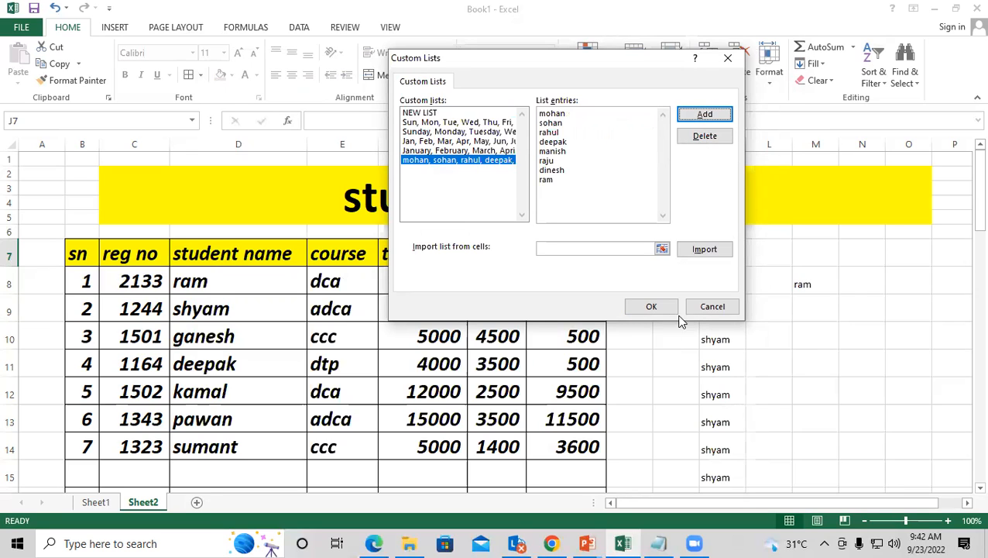
{"action": "left_click", "coordinate": [653, 307]}
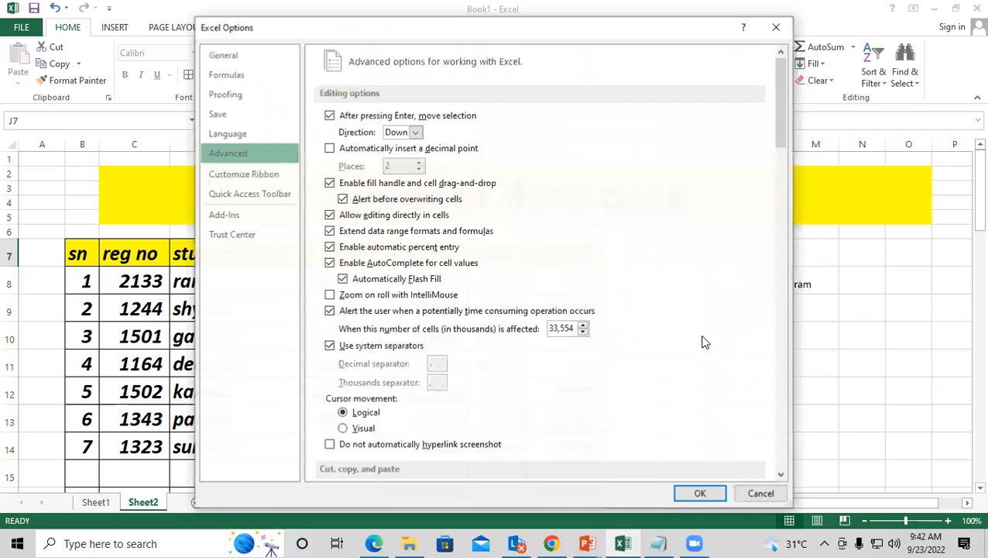
{"action": "left_click", "coordinate": [696, 490]}
- Enter the custom list's first name in O10 and autofill the series down to O20
{"action": "scroll", "coordinate": [696, 490], "scroll_direction": "down", "scroll_amount": 1}
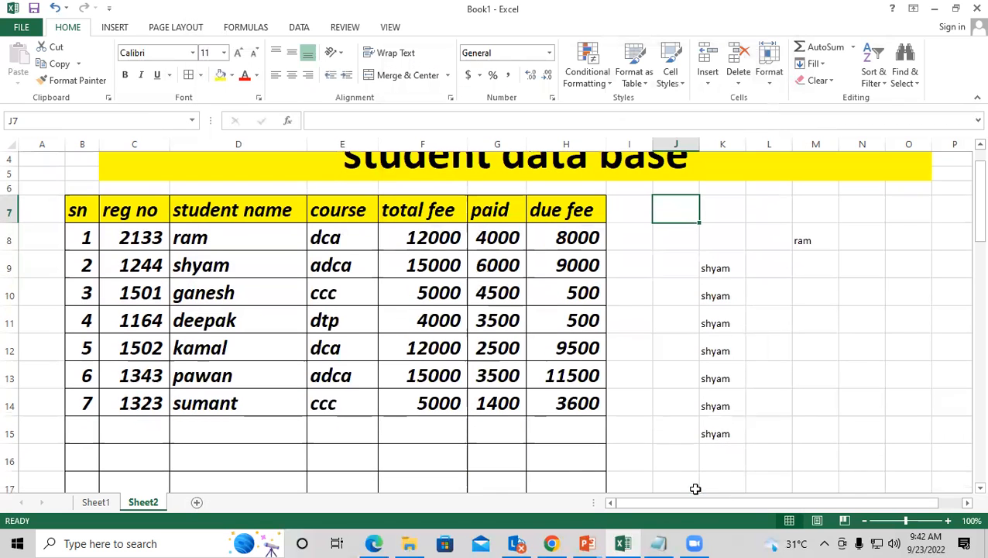
{"action": "left_click", "coordinate": [901, 280]}
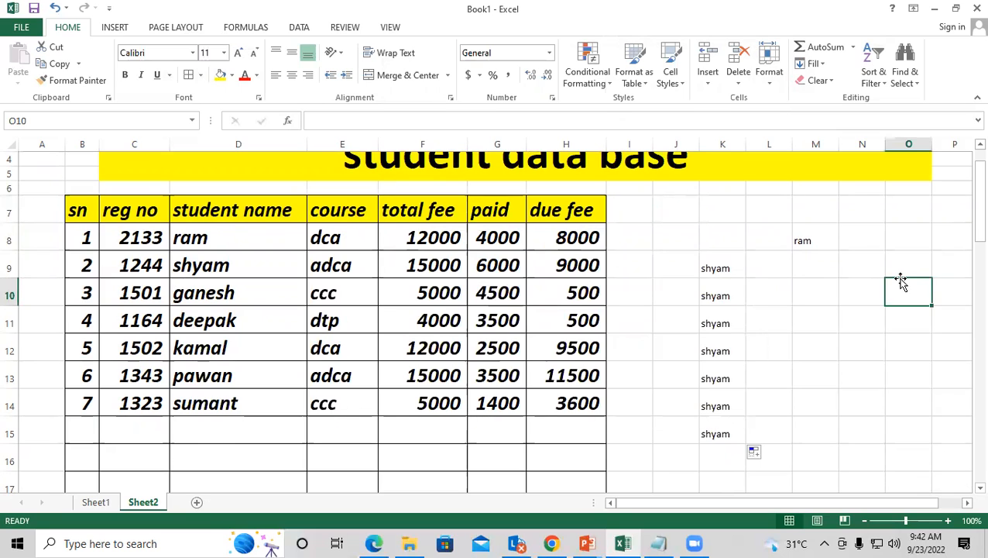
{"action": "type", "text": "mohan"}
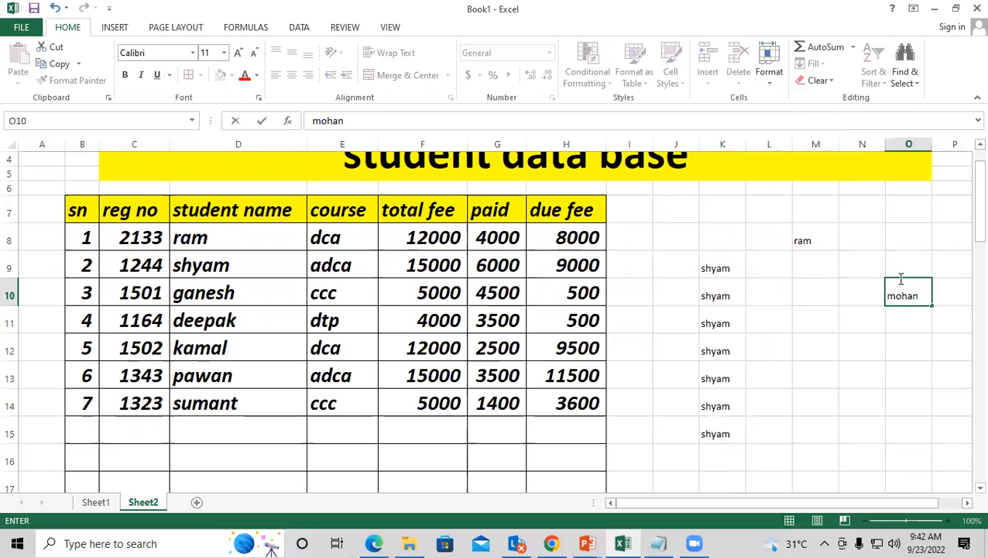
{"action": "key", "text": "Return"}
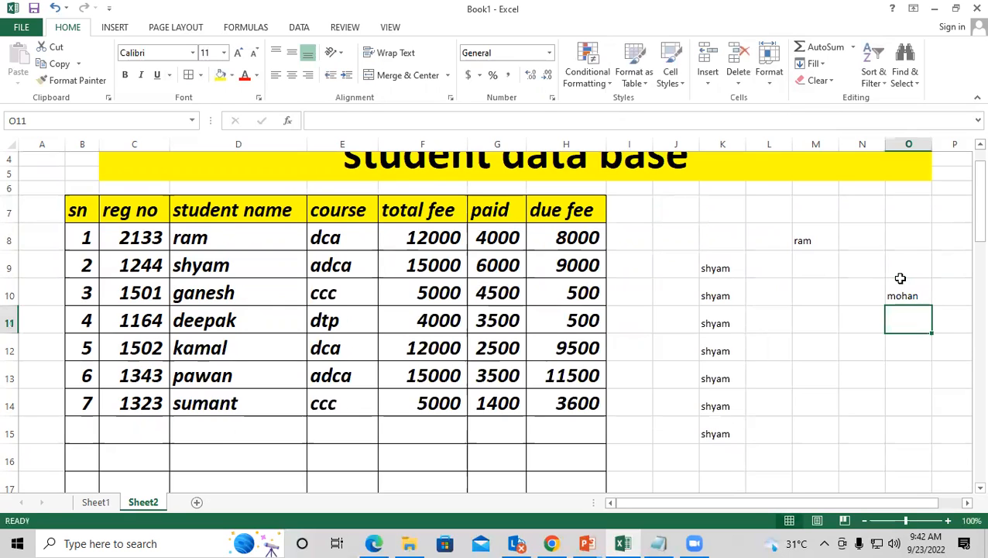
{"action": "left_click", "coordinate": [906, 288]}
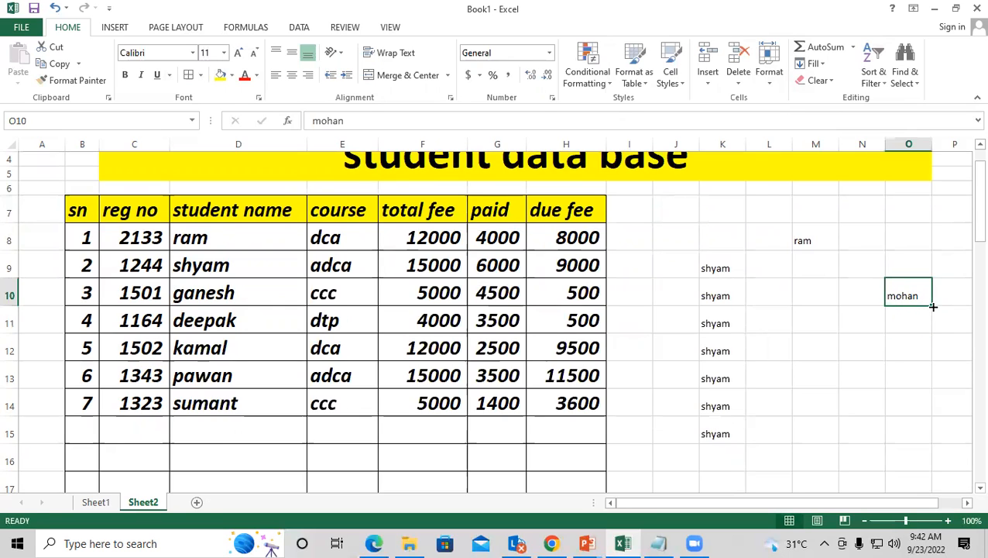
{"action": "left_click_drag", "start_coordinate": [933, 305], "coordinate": [938, 480]}
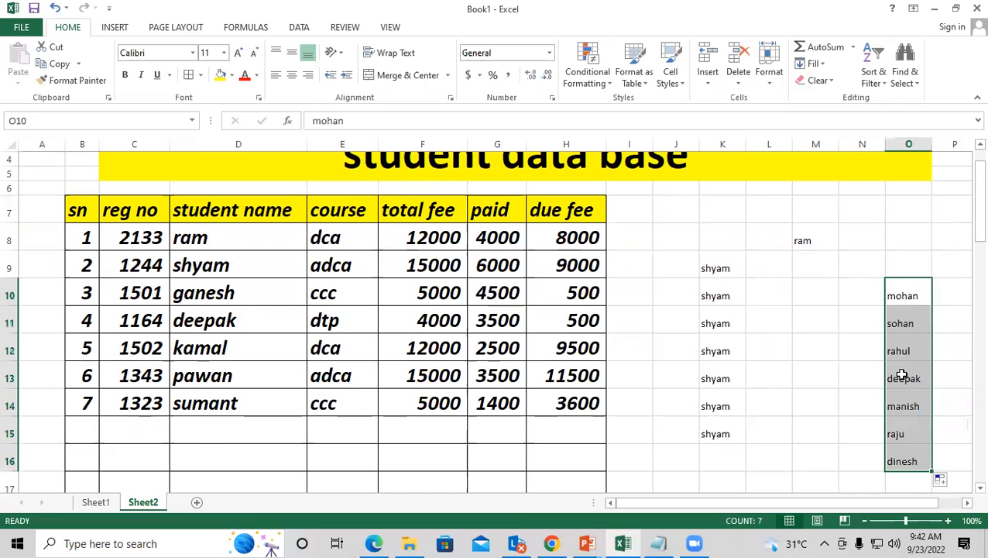
{"action": "scroll", "coordinate": [903, 372], "scroll_direction": "down", "scroll_amount": 2}
{"action": "left_click_drag", "start_coordinate": [936, 344], "coordinate": [934, 431]}
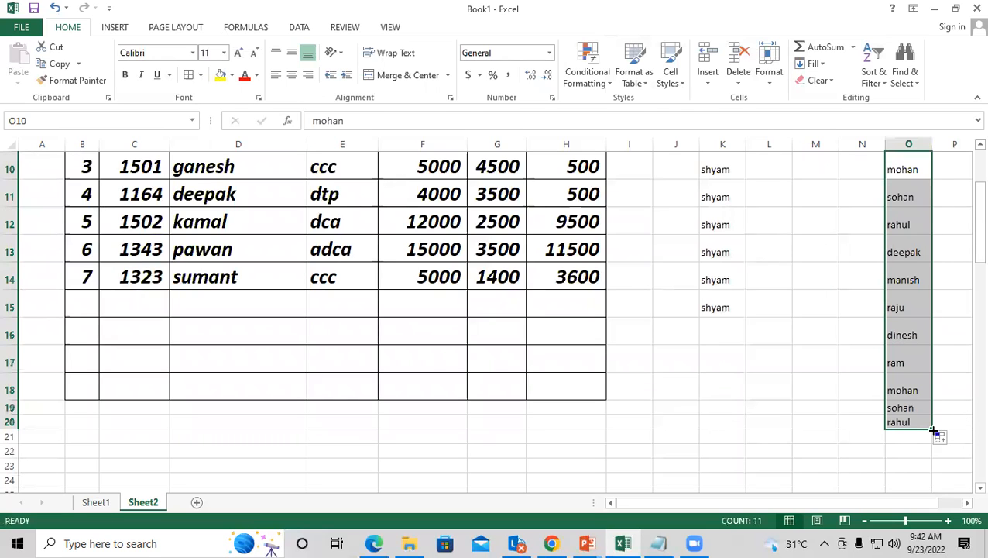
{"action": "scroll", "coordinate": [720, 315], "scroll_direction": "up", "scroll_amount": 2}
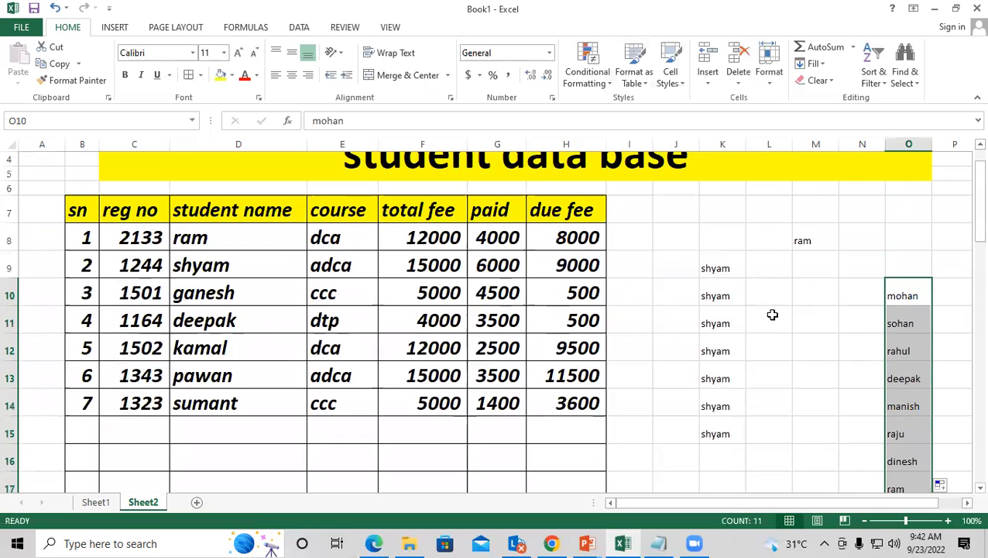
- Enter the custom list's second name in M11 and autofill the series down to M17
{"action": "left_click", "coordinate": [837, 319]}
{"action": "type", "text": "sohan"}
{"action": "key", "text": "Return"}
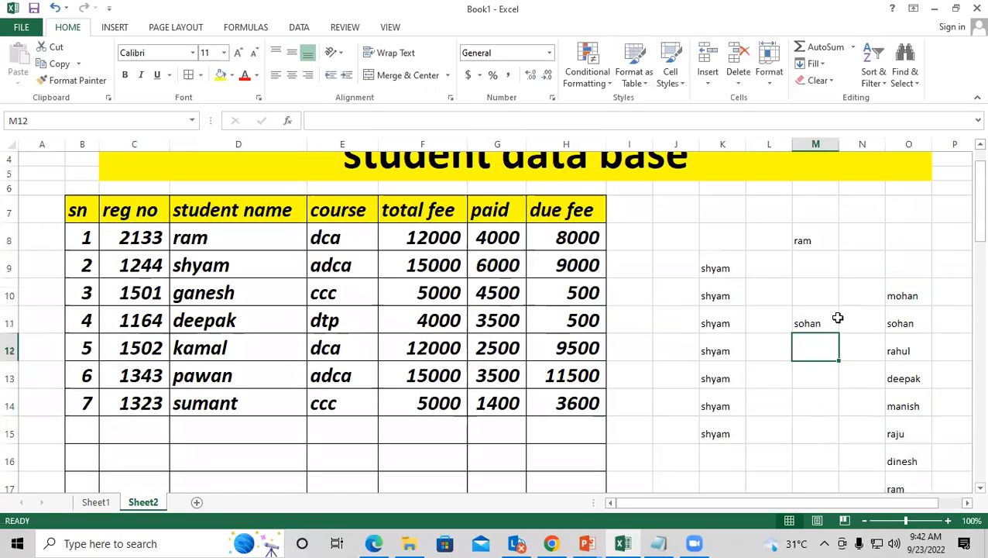
{"action": "left_click", "coordinate": [785, 319]}
{"action": "left_click", "coordinate": [816, 319]}
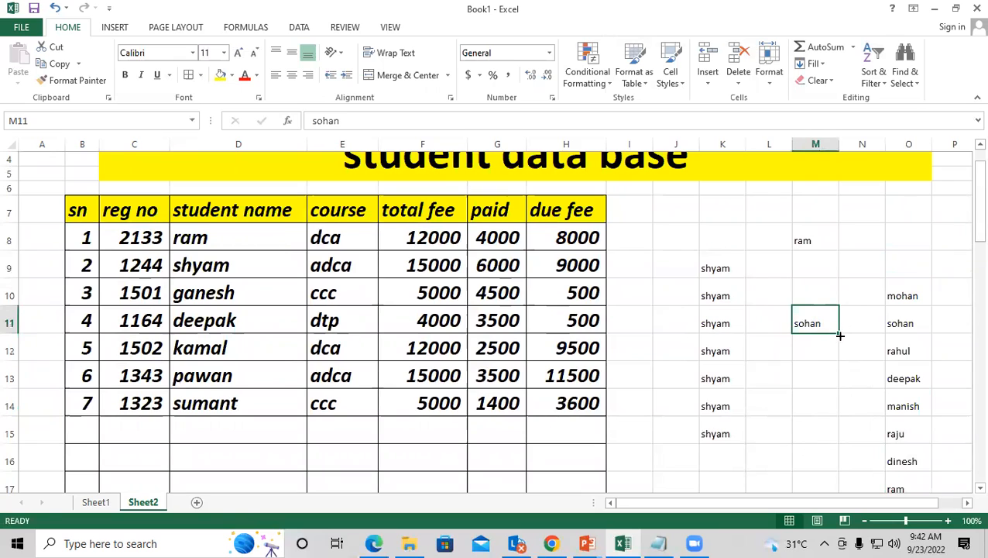
{"action": "left_click_drag", "start_coordinate": [840, 334], "coordinate": [824, 490]}
{"action": "scroll", "coordinate": [823, 490], "scroll_direction": "down", "scroll_amount": 3}
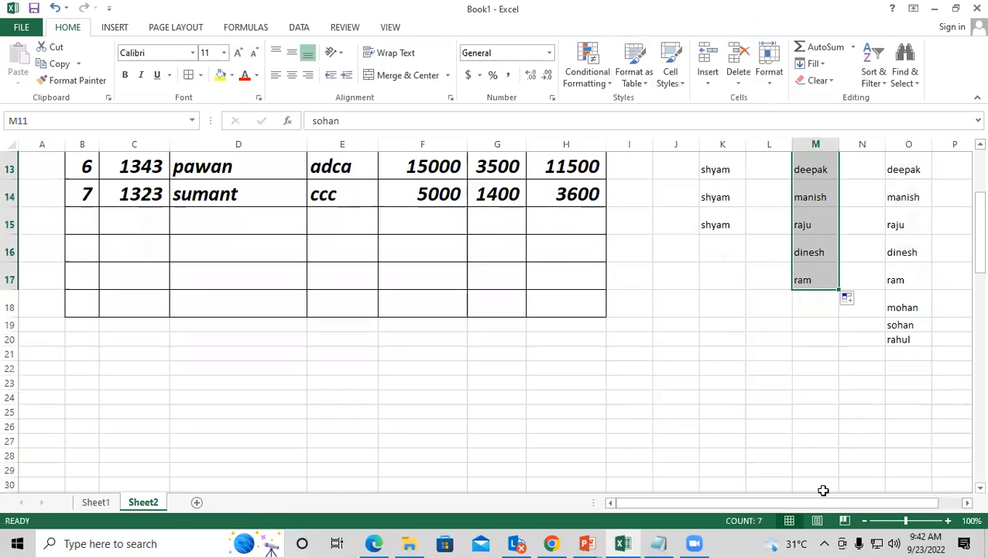
{"action": "scroll", "coordinate": [822, 489], "scroll_direction": "up", "scroll_amount": 2}
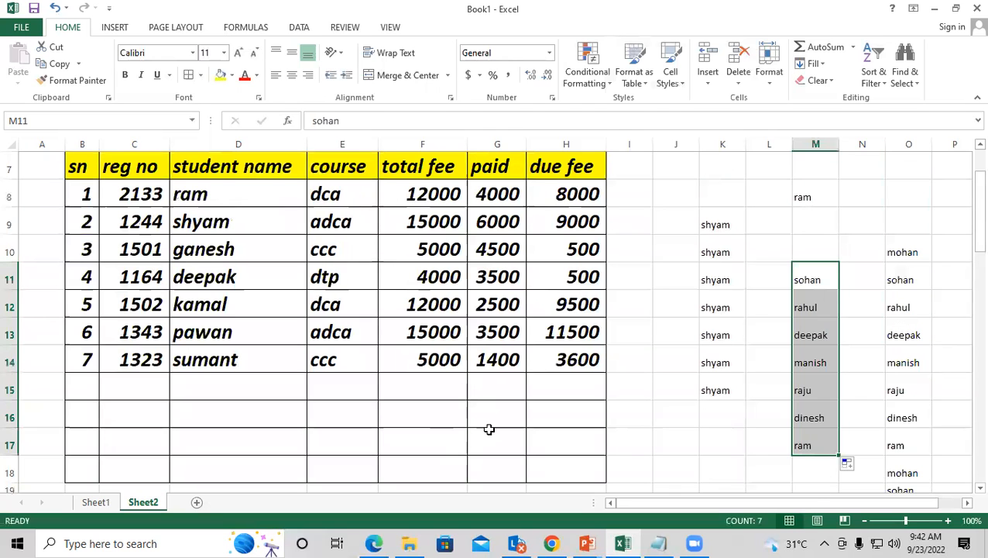
- Clear the student names in D8:D14 and enter the custom list's fifth name in D8
{"action": "left_click_drag", "start_coordinate": [188, 196], "coordinate": [211, 353]}
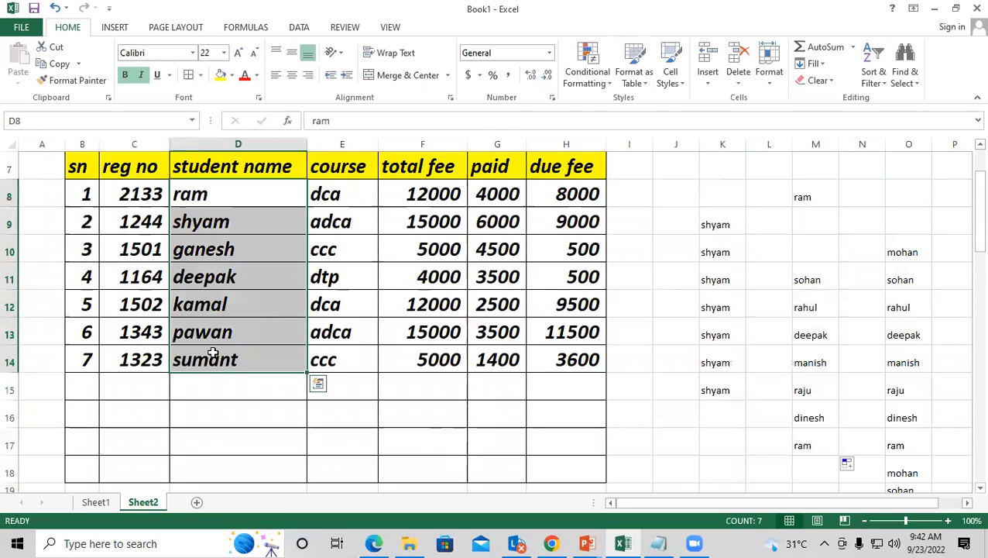
{"action": "key", "text": "Delete"}
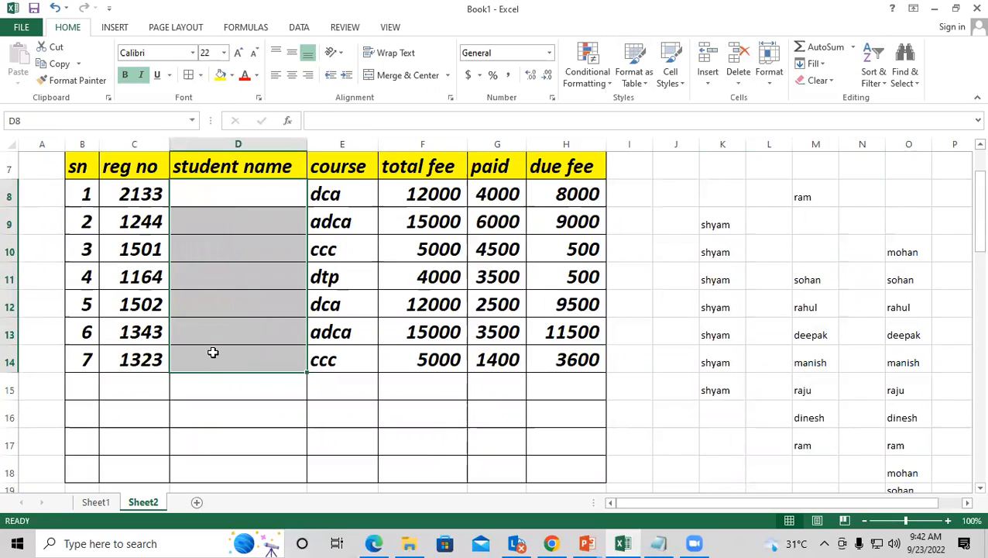
{"action": "type", "text": "mansih"}
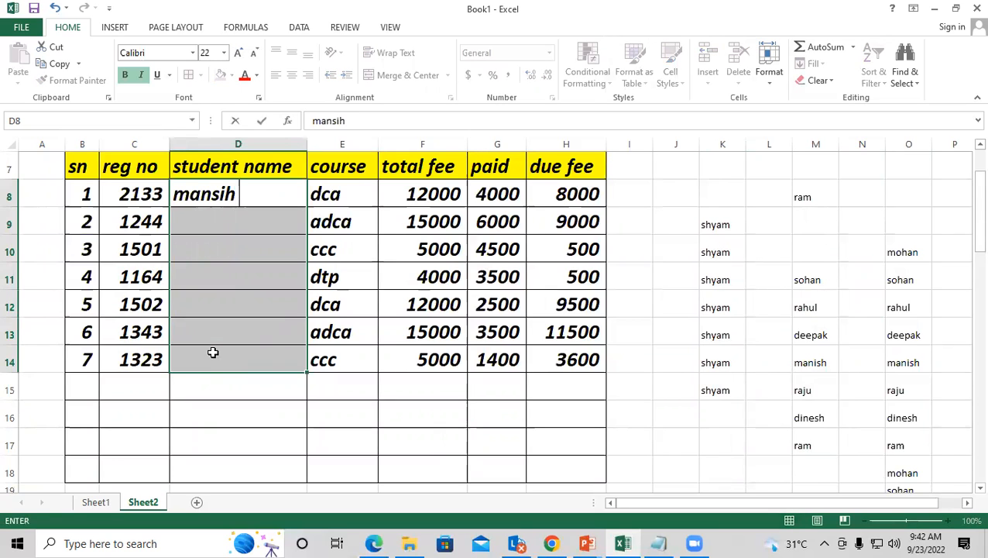
{"action": "key", "text": "BackSpace"}
{"action": "key", "text": "BackSpace"}
{"action": "key", "text": "BackSpace"}
{"action": "type", "text": "ish"}
{"action": "key", "text": "Return"}
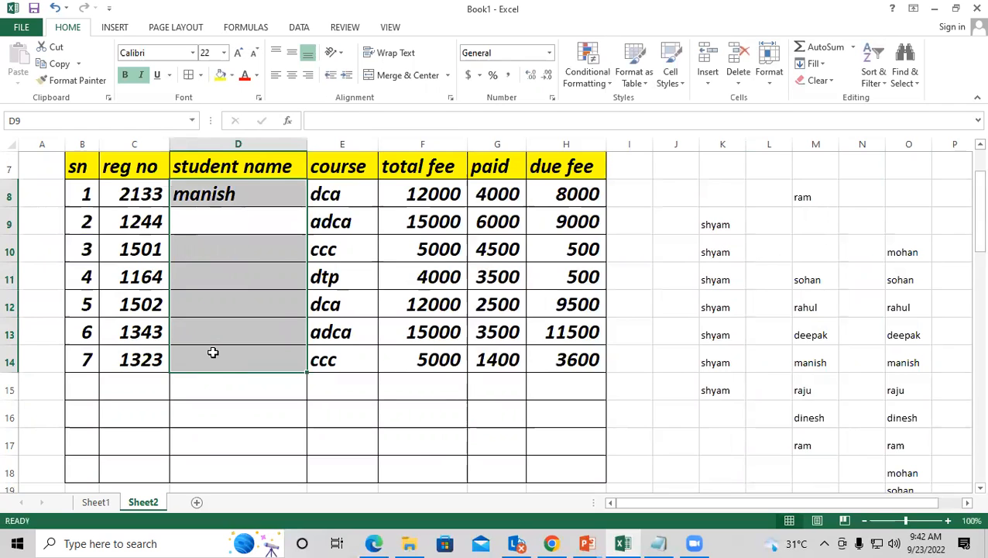
- Autofill the student name column from D8 down to D14 with the custom list
{"action": "left_click", "coordinate": [340, 311]}
{"action": "left_click", "coordinate": [244, 189]}
{"action": "left_click_drag", "start_coordinate": [307, 207], "coordinate": [284, 360]}
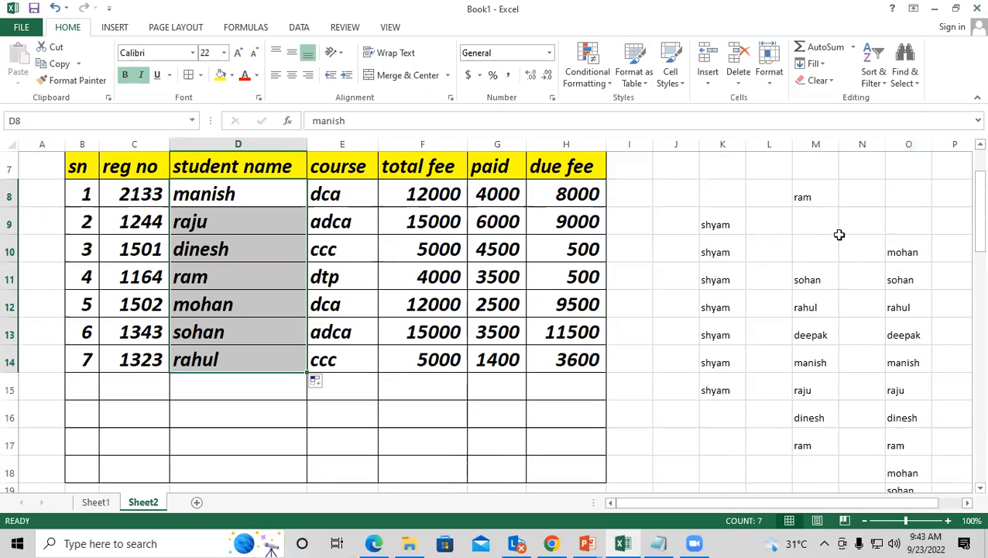
- Clear the test name entries beside the table, from J8 across columns K, M and O
{"action": "left_click_drag", "start_coordinate": [690, 183], "coordinate": [938, 417]}
{"action": "key", "text": "Delete"}
{"action": "scroll", "coordinate": [938, 418], "scroll_direction": "up", "scroll_amount": 3}
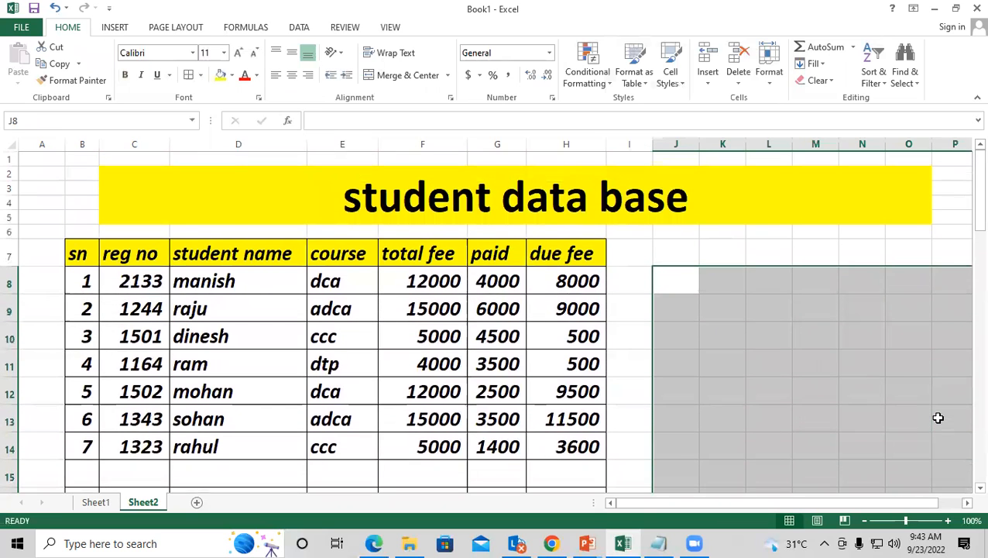
{"action": "left_click", "coordinate": [703, 292]}
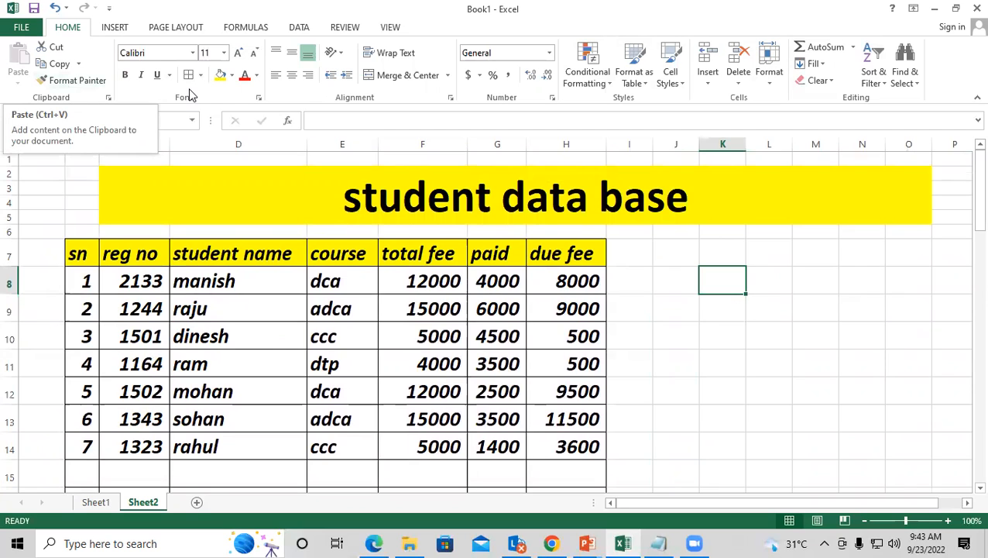
- Reopen the advanced Excel options and bring up the custom lists editor with the Magnifier window minimized
{"action": "left_click", "coordinate": [17, 26]}
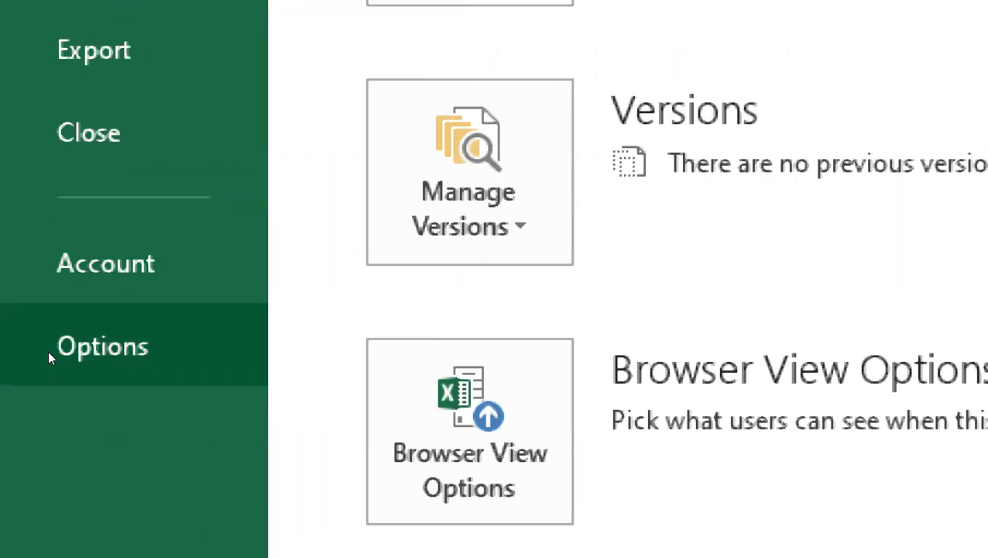
{"action": "left_click", "coordinate": [46, 354]}
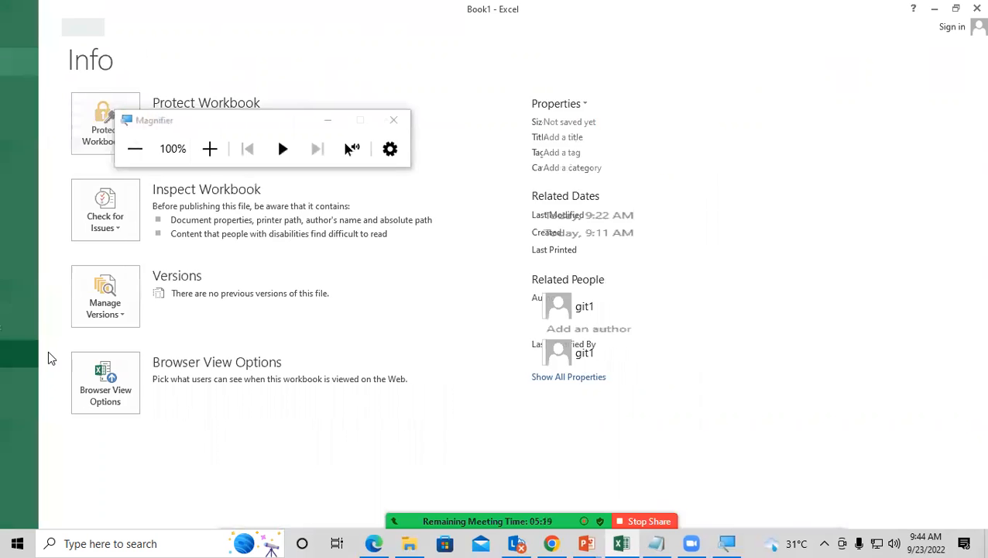
{"action": "left_click", "coordinate": [330, 122]}
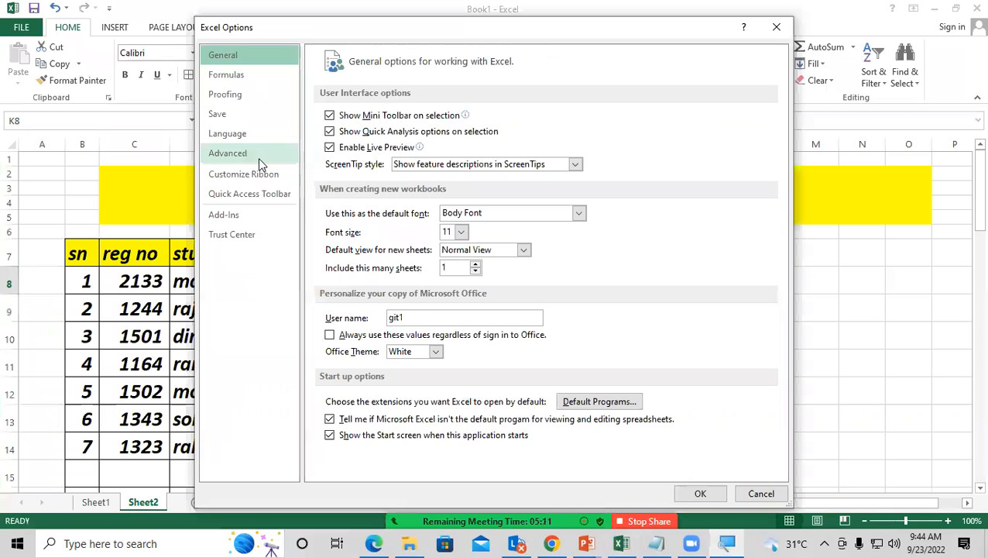
{"action": "left_click", "coordinate": [258, 157]}
{"action": "left_click_drag", "start_coordinate": [782, 116], "coordinate": [764, 441]}
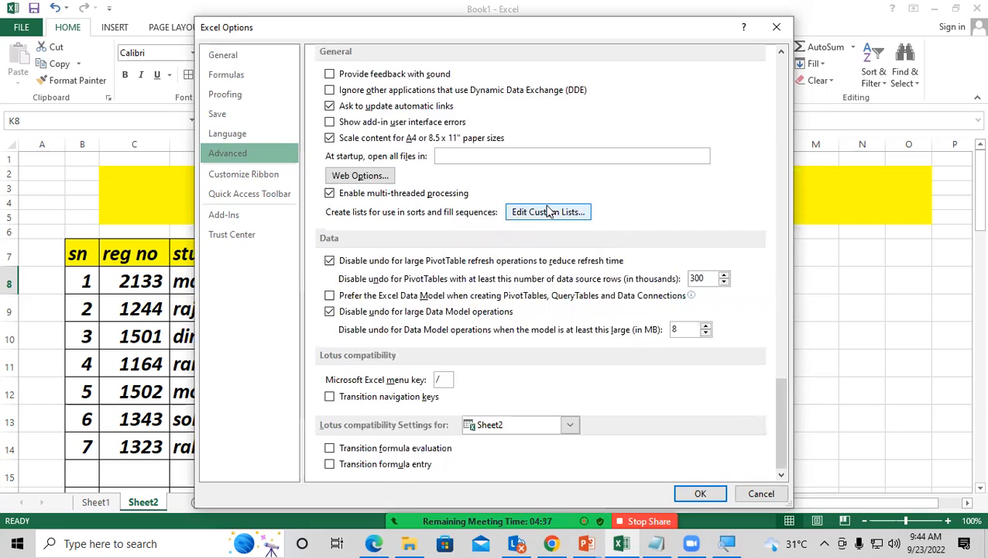
{"action": "left_click", "coordinate": [517, 190]}
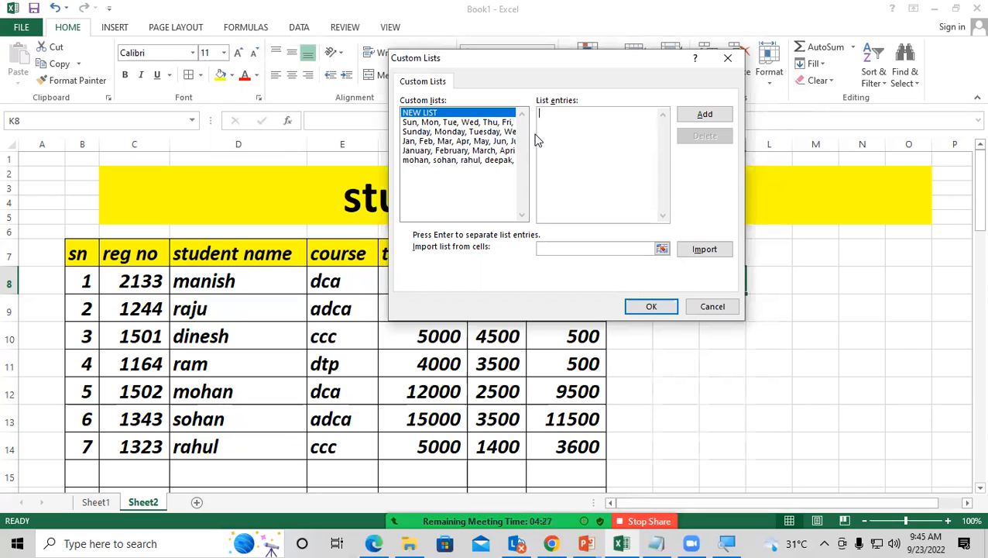
- Add another custom list of three comma-separated first names and accept the options
{"action": "type", "text": "ram"}
{"action": "type", "text": ",shy"}
{"action": "type", "text": "am,"}
{"action": "type", "text": "nit"}
{"action": "type", "text": "ish"}
{"action": "left_click", "coordinate": [703, 117]}
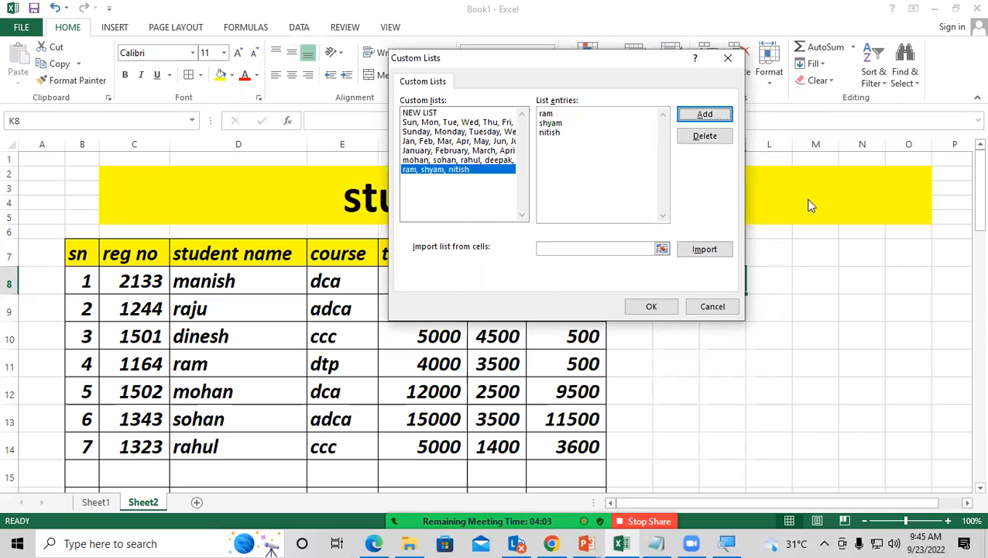
{"action": "left_click", "coordinate": [649, 309]}
{"action": "left_click", "coordinate": [698, 499]}
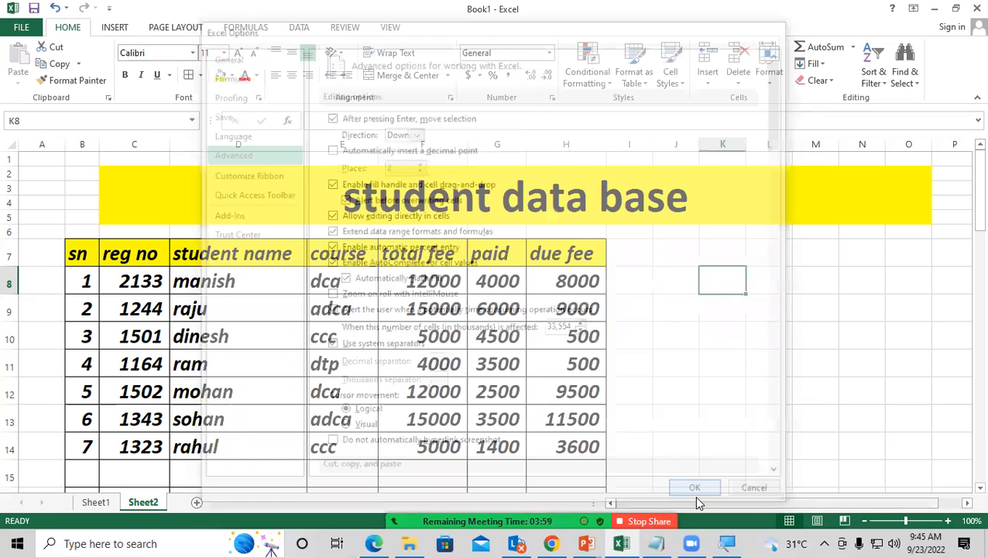
- Replace the student name in D8 with the first entry of the new custom list and autofill it down past the table's last row
{"action": "left_click", "coordinate": [234, 282]}
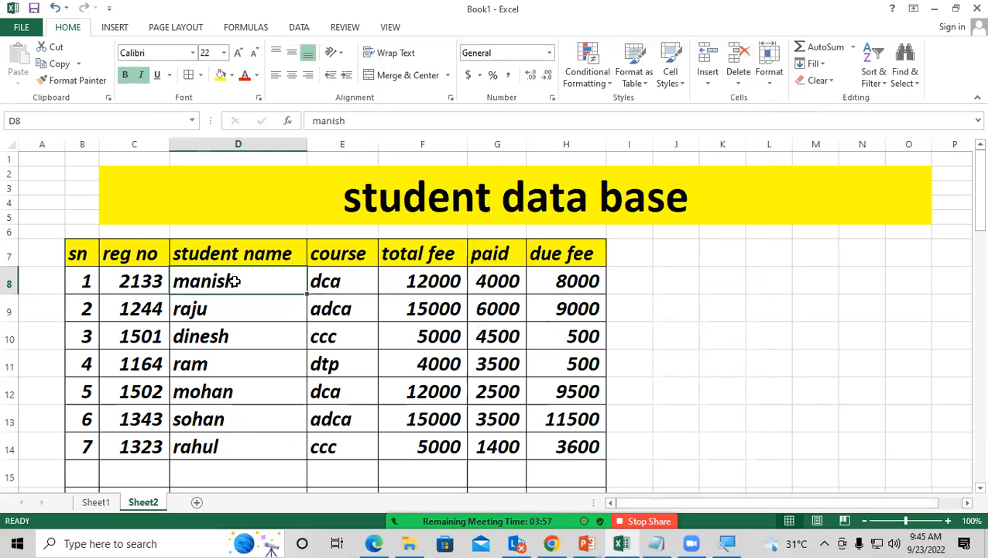
{"action": "type", "text": "ram"}
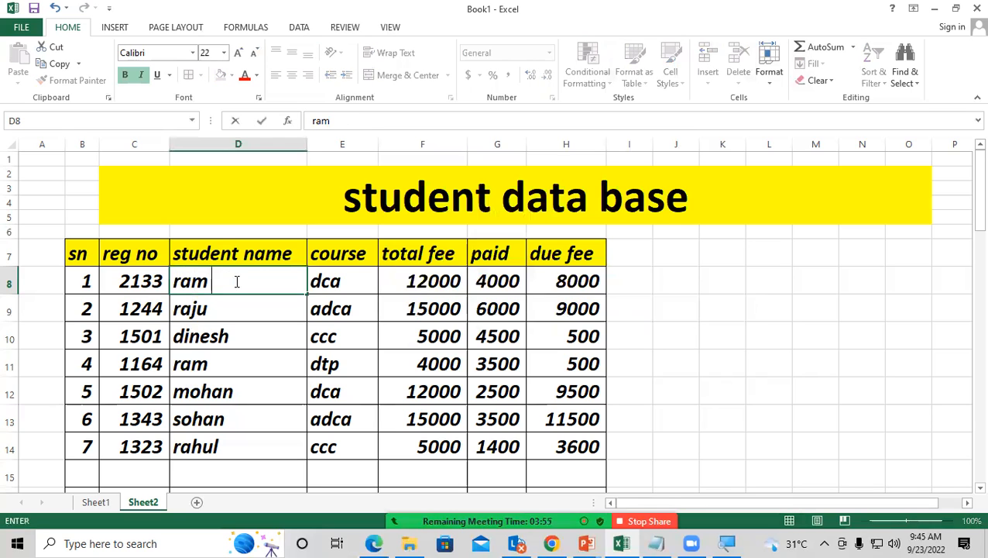
{"action": "key", "text": "Return"}
{"action": "left_click", "coordinate": [235, 282]}
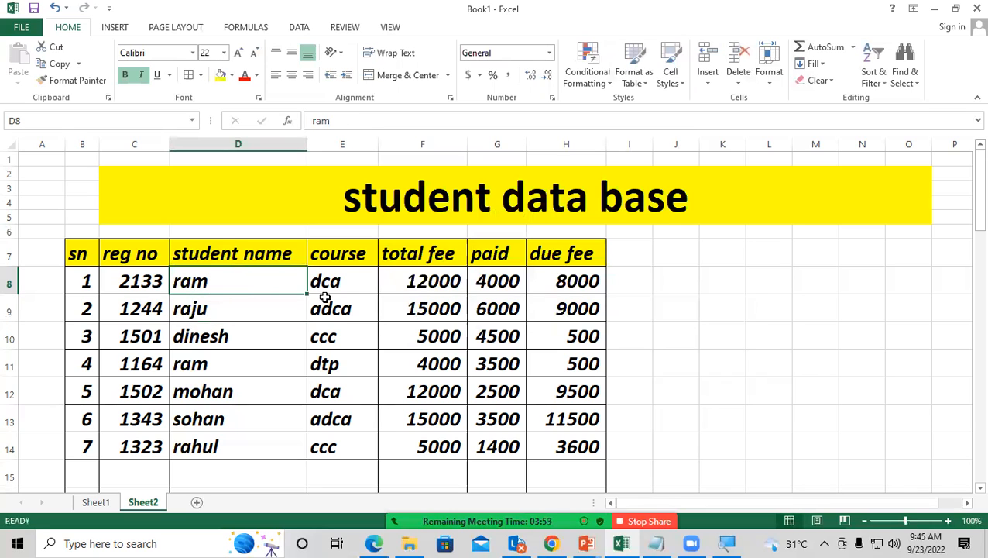
{"action": "left_click_drag", "start_coordinate": [306, 294], "coordinate": [284, 419]}
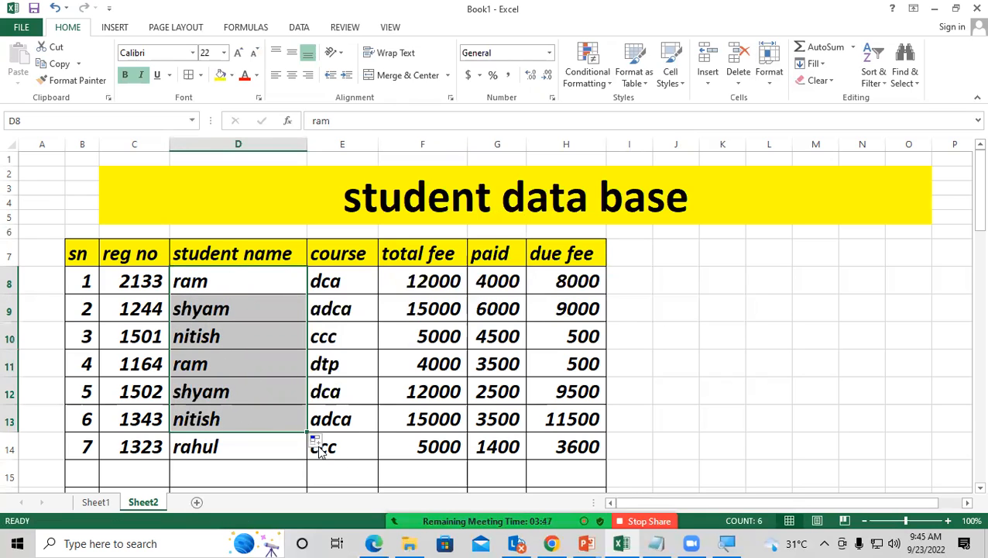
{"action": "left_click_drag", "start_coordinate": [309, 433], "coordinate": [308, 503]}
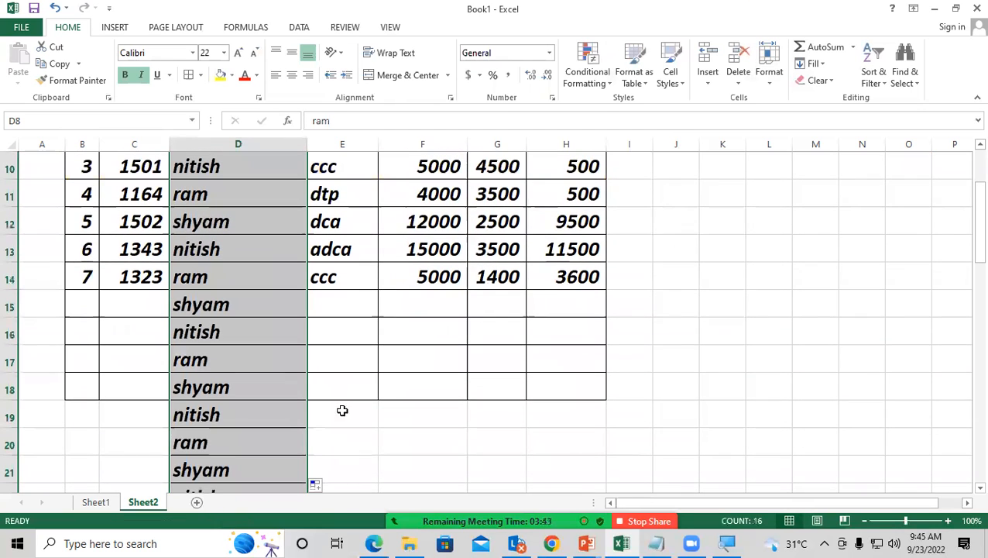
{"action": "scroll", "coordinate": [388, 390], "scroll_direction": "up", "scroll_amount": 3}
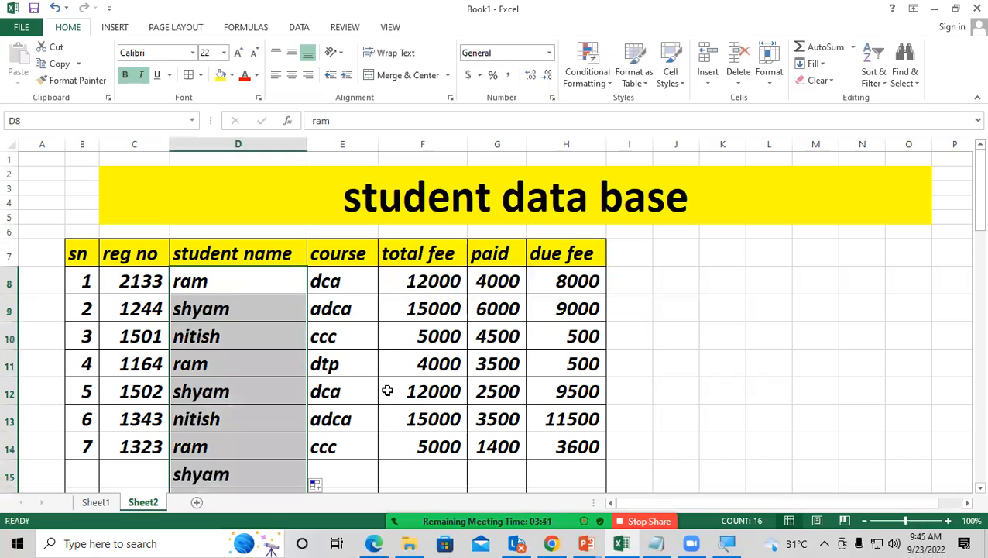
- Undo the student name autofills and the replaced name in D8
{"action": "key", "text": "ctrl+z"}
{"action": "key", "text": "ctrl+z"}
{"action": "key", "text": "ctrl+z"}
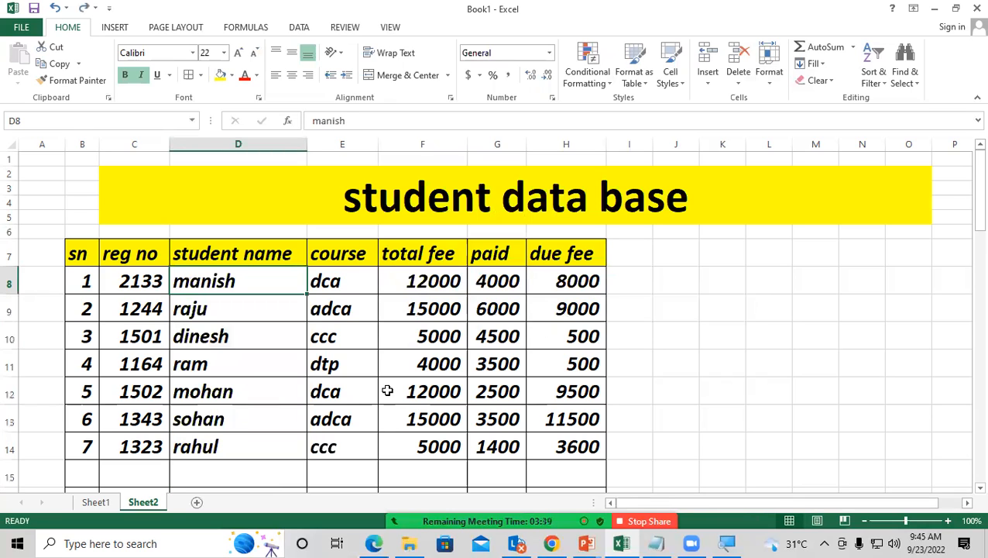
- Save the workbook as an Excel Workbook named rrr in the Documents folder
{"action": "left_click", "coordinate": [685, 288]}
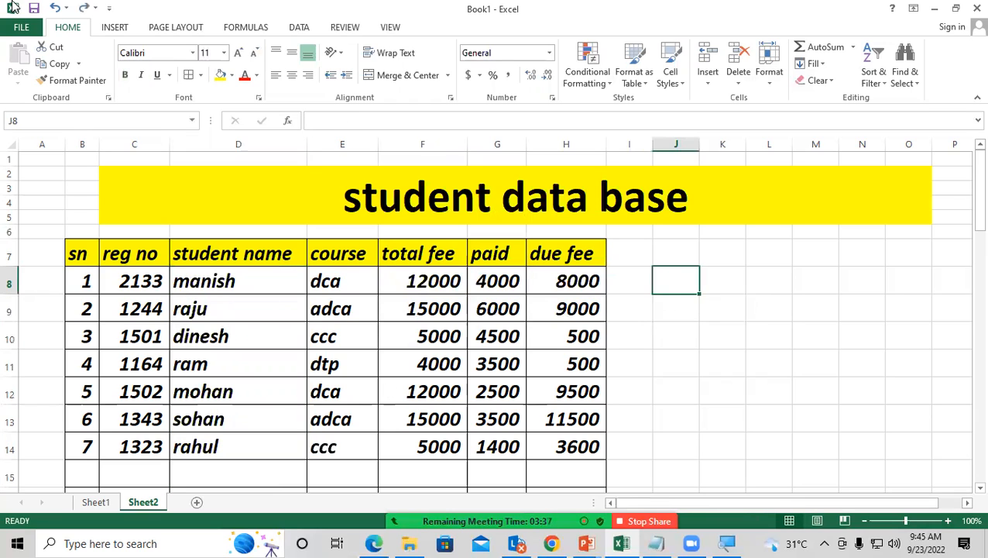
{"action": "left_click", "coordinate": [34, 10]}
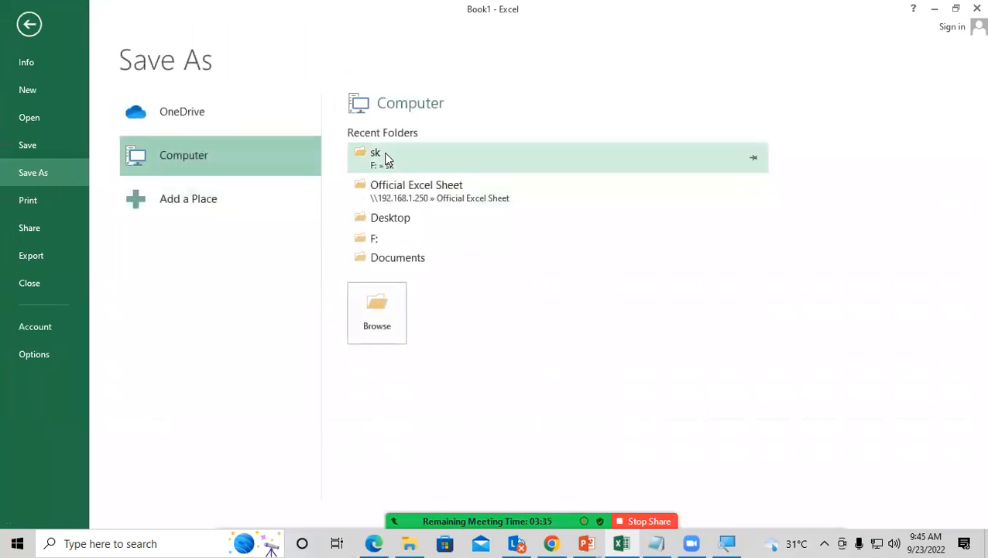
{"action": "left_click", "coordinate": [401, 264]}
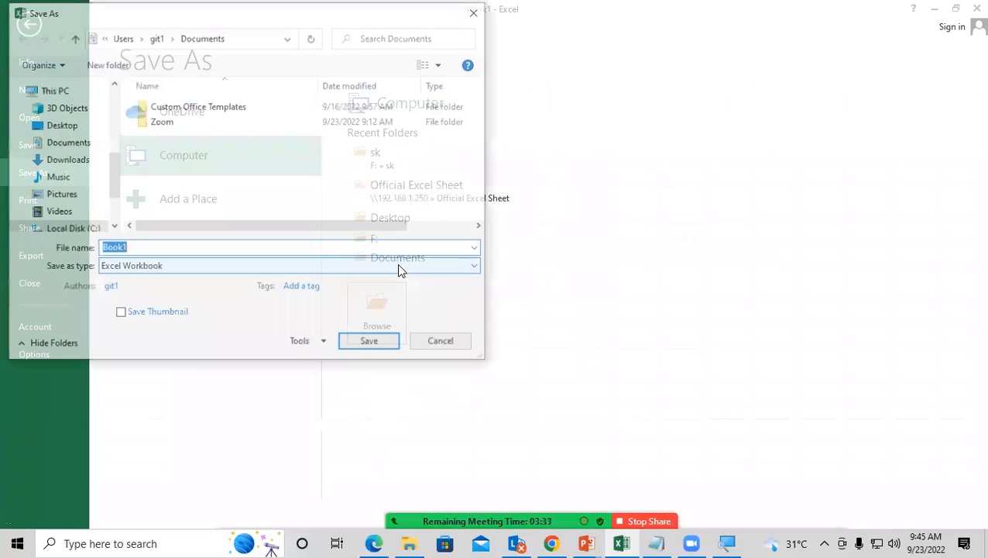
{"action": "type", "text": "rrr"}
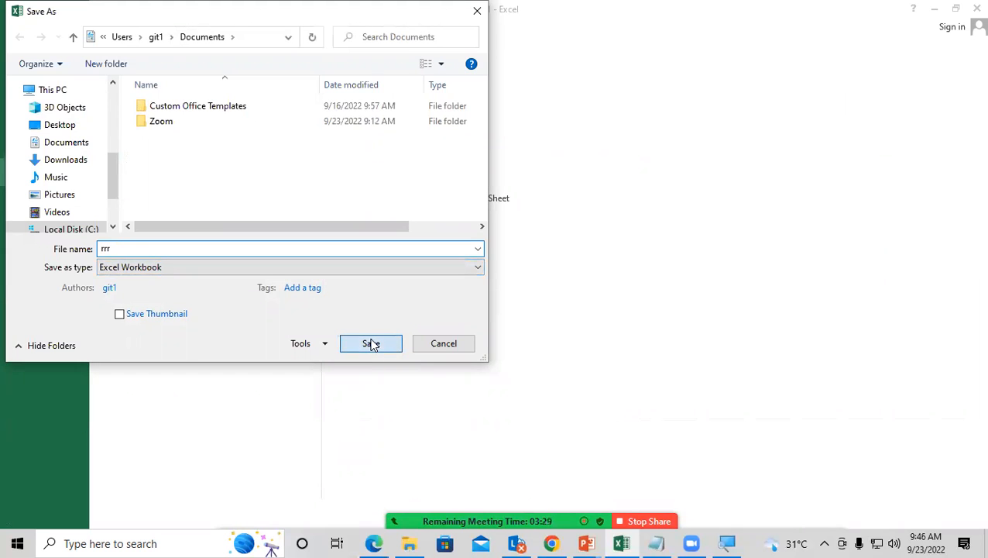
{"action": "left_click", "coordinate": [371, 344]}
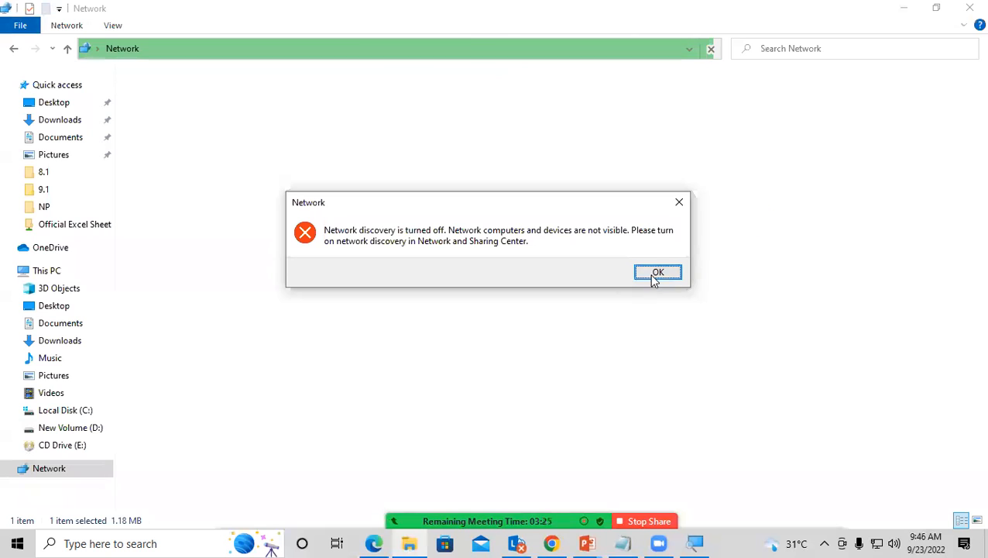
- Dismiss the network discovery message in File Explorer's Network location
{"action": "left_click", "coordinate": [652, 273]}
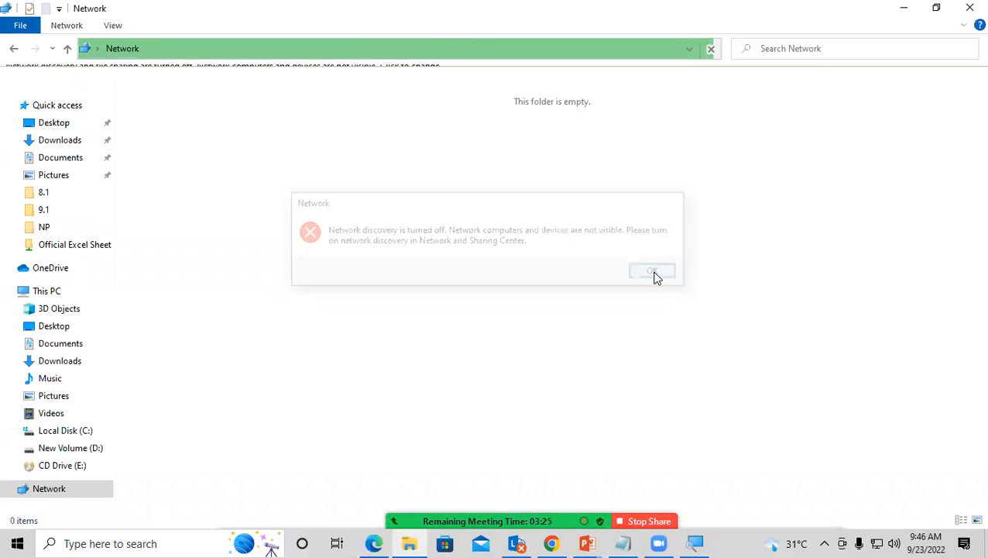